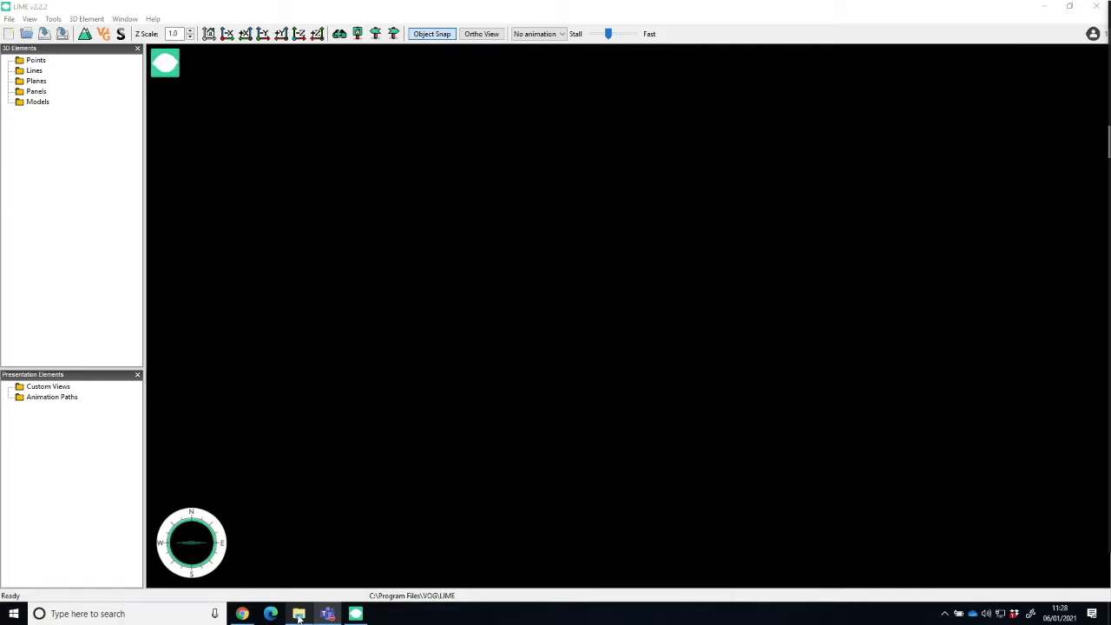
Step: Look through the contents of the CourseDataPack folder inside VMSG in File Explorer, and minimise that window
drag(531, 45, 495, 34)
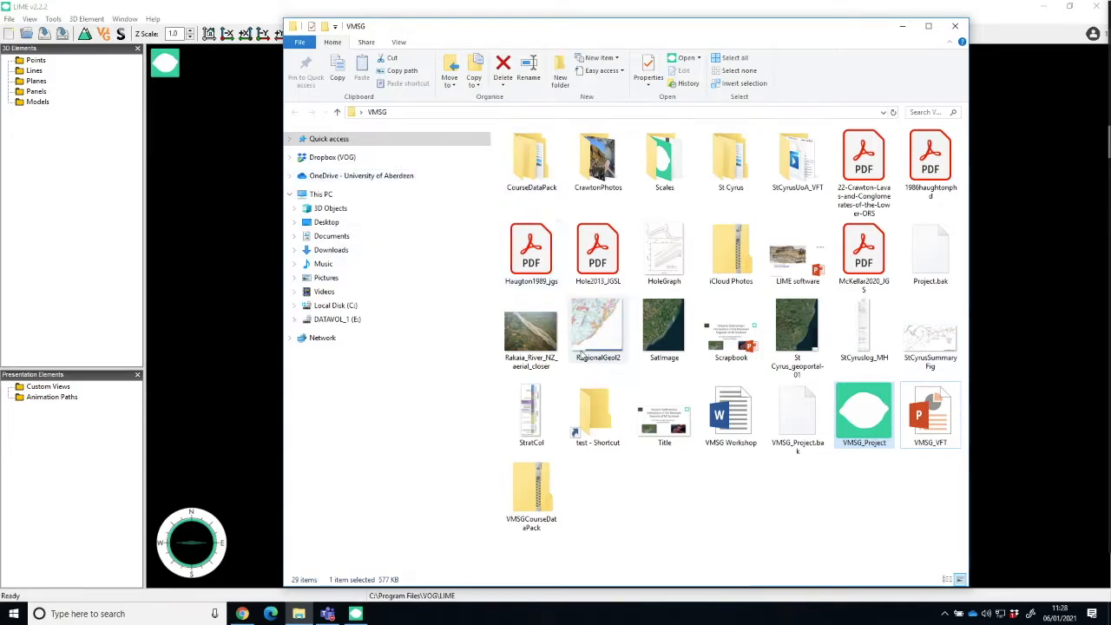
click(525, 163)
double_click(525, 163)
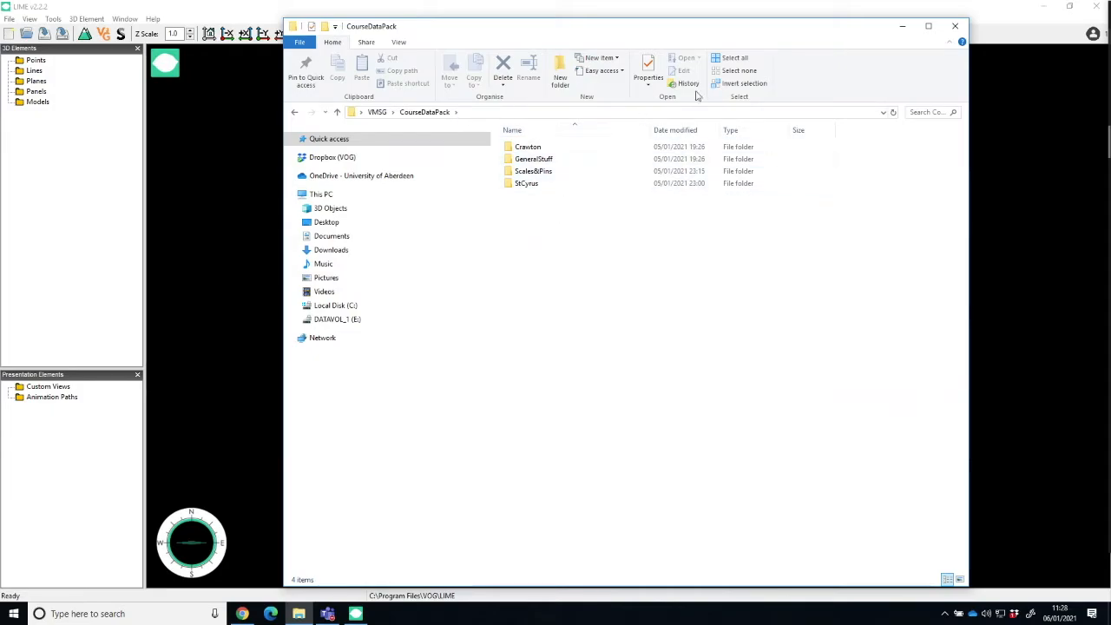
click(902, 30)
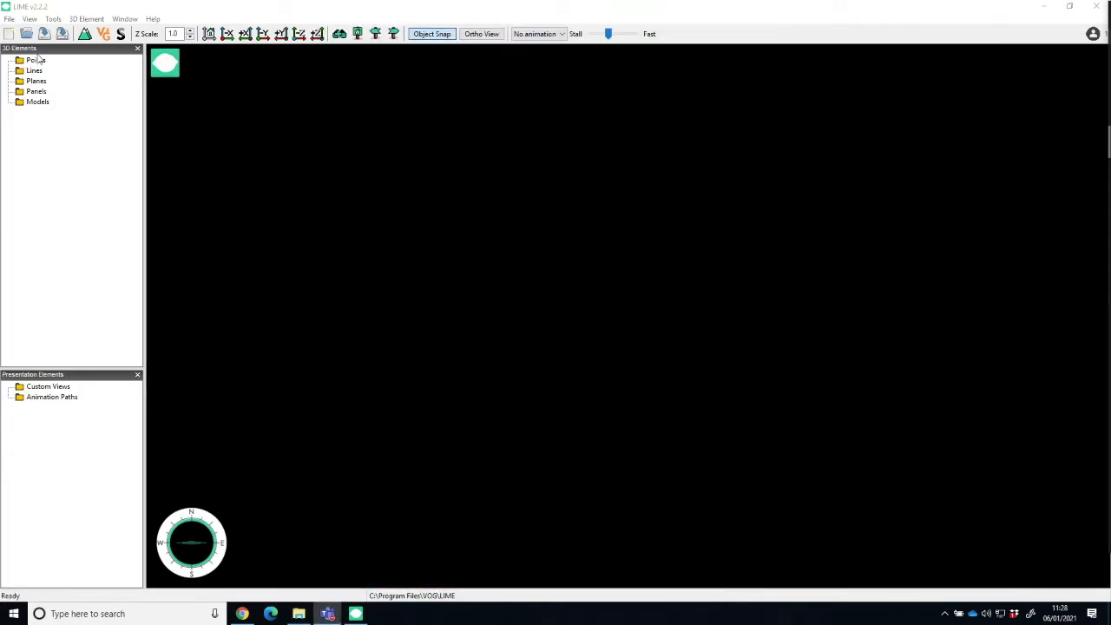
Step: Open the import of 3D models from the V3Geo cloud source and look through its model list
click(8, 19)
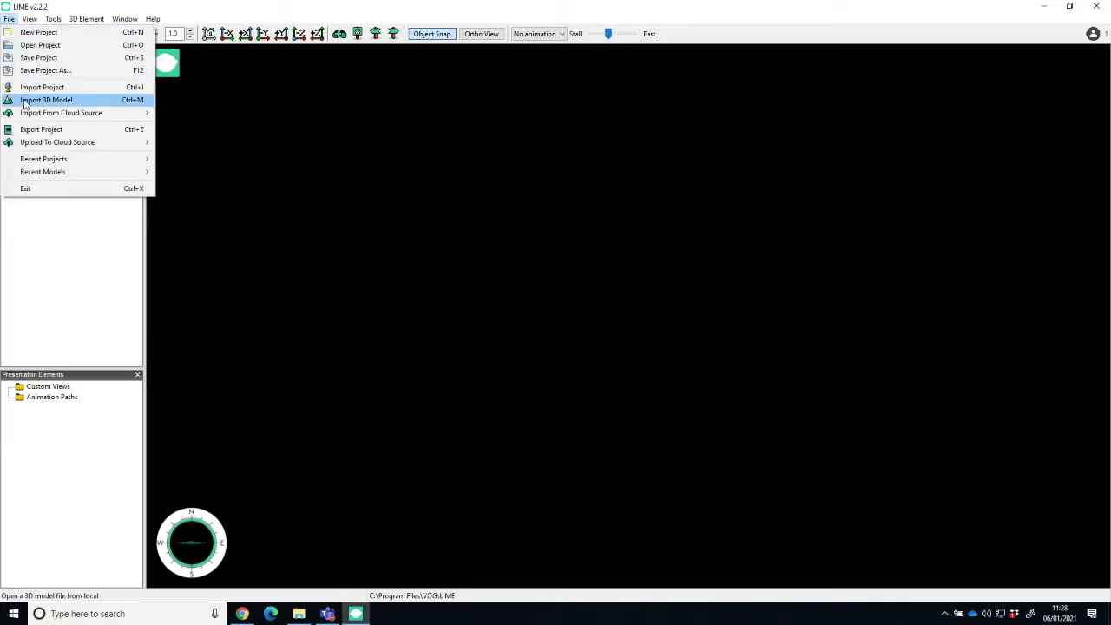
mouse_move(25, 115)
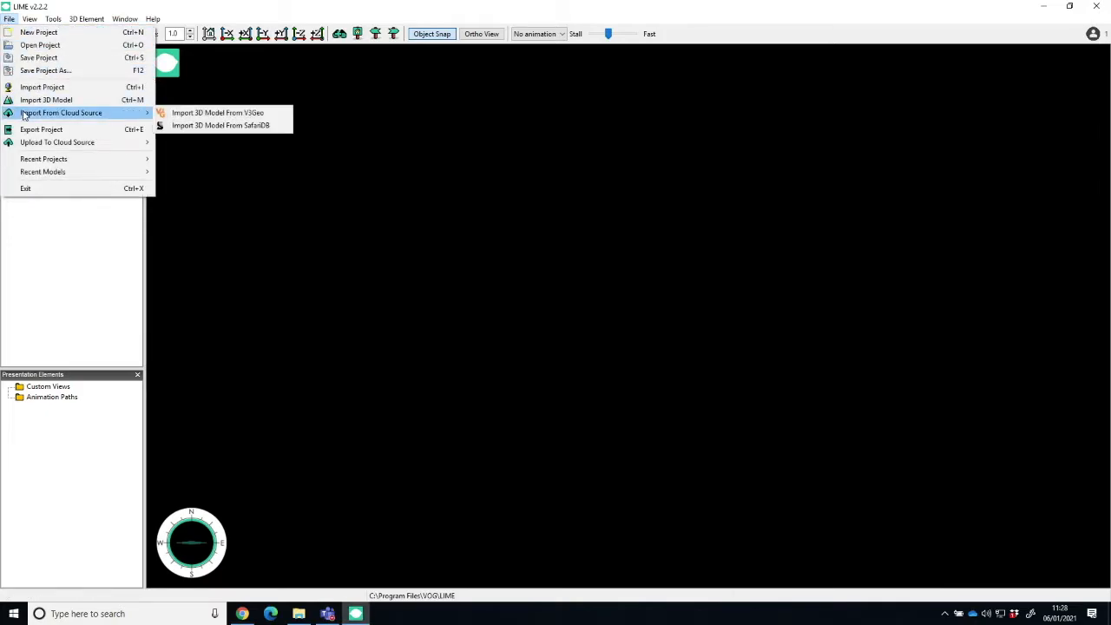
click(188, 113)
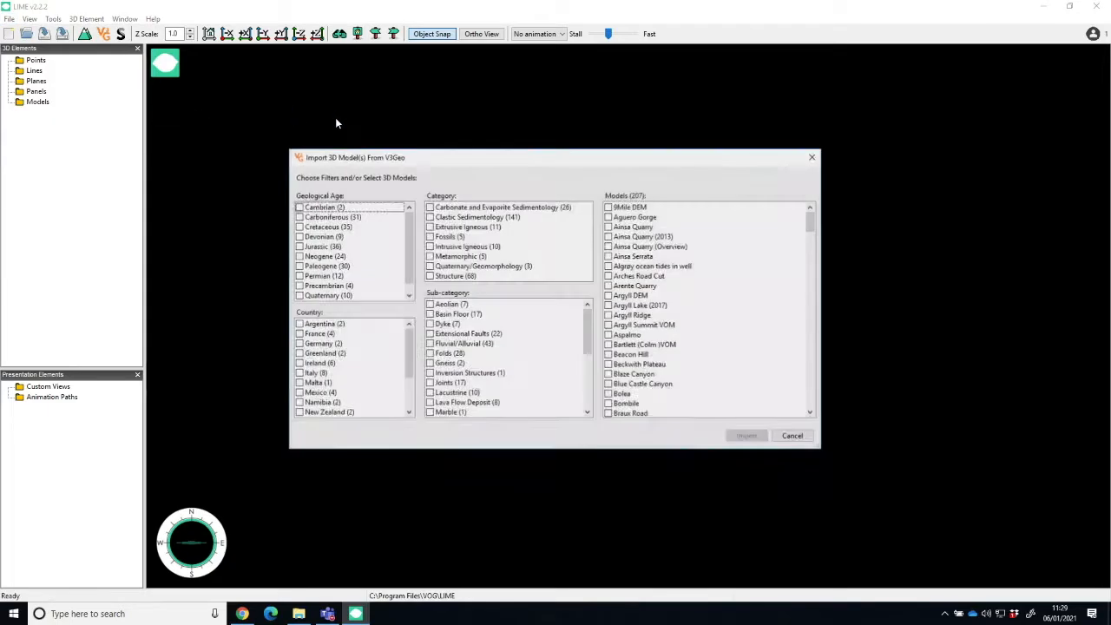
scroll(708, 365, down, 10)
scroll(659, 249, up, 4)
scroll(659, 249, up, 6)
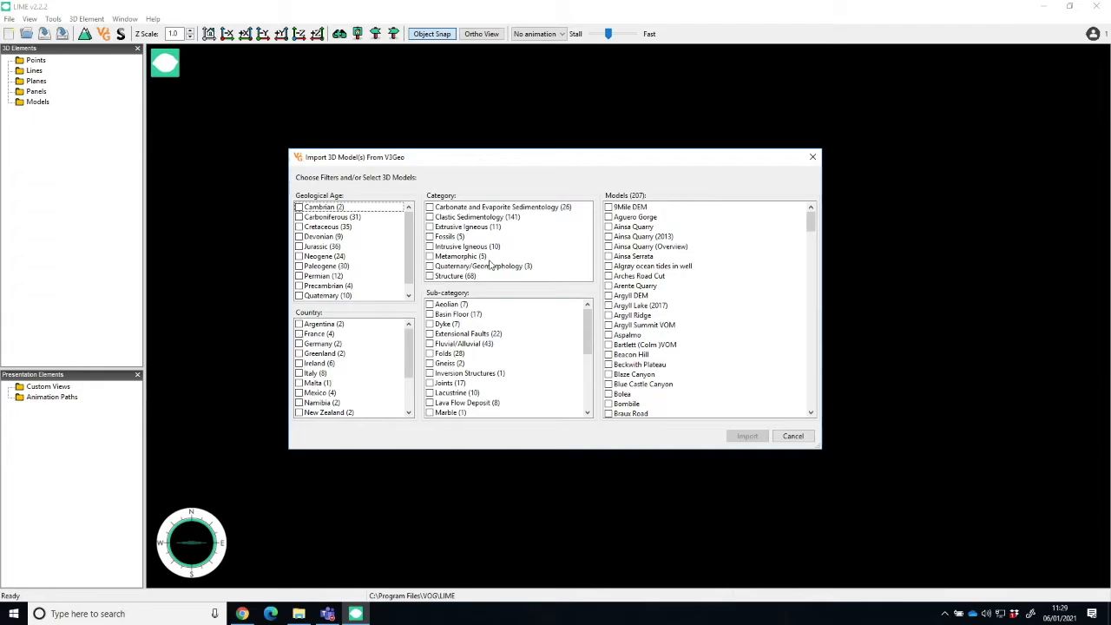
Step: Filter the V3Geo models by the Extrusive Igneous category and import Crawton Bay and St Cyrus
click(468, 226)
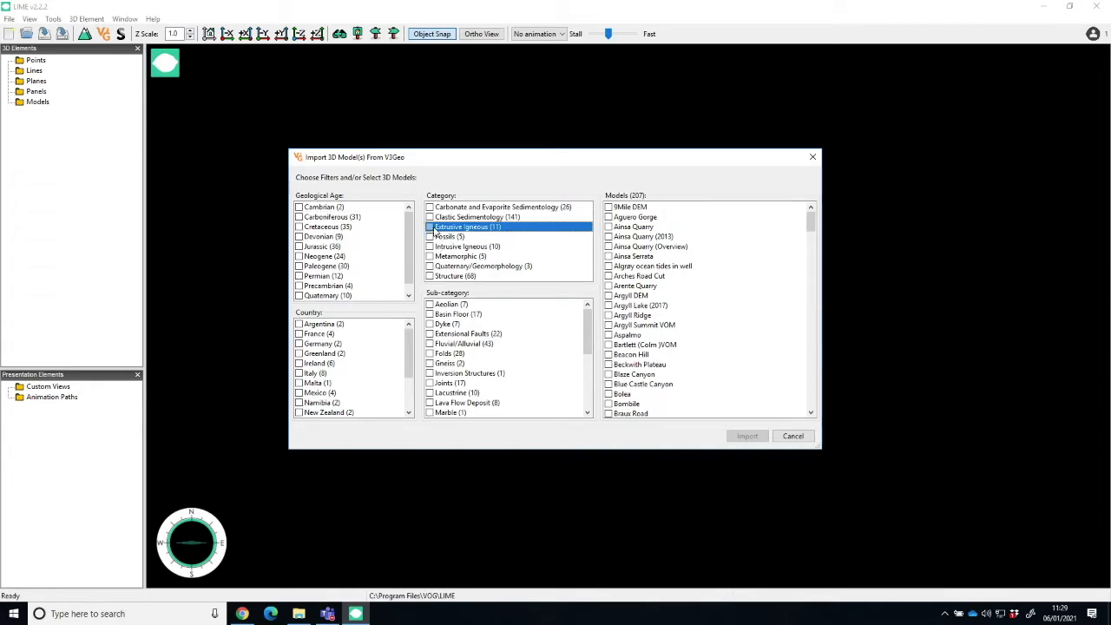
click(429, 226)
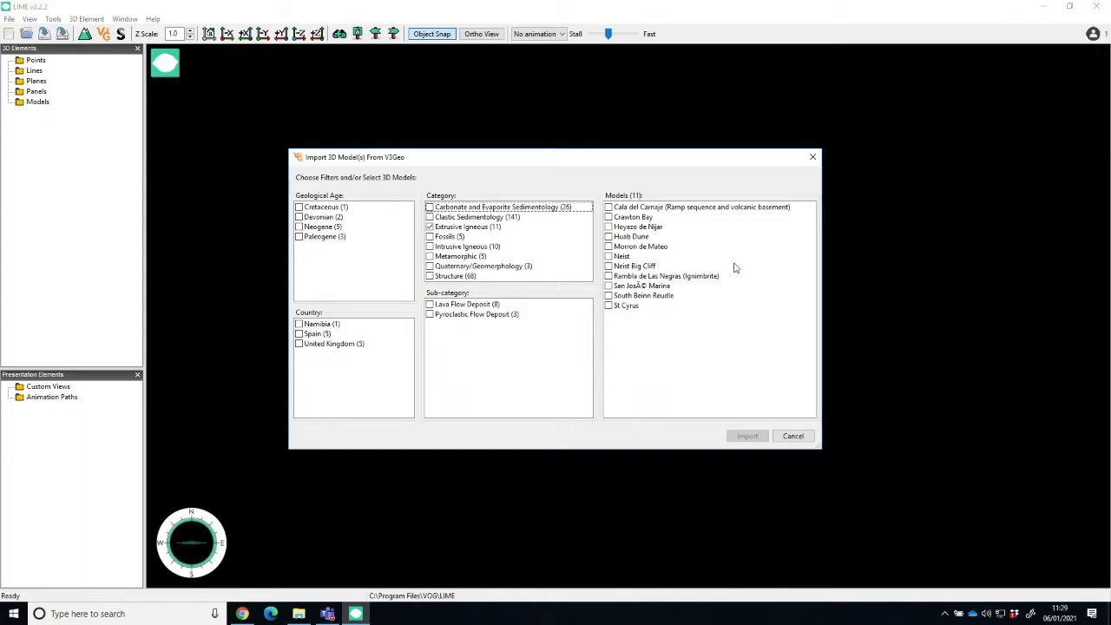
click(608, 217)
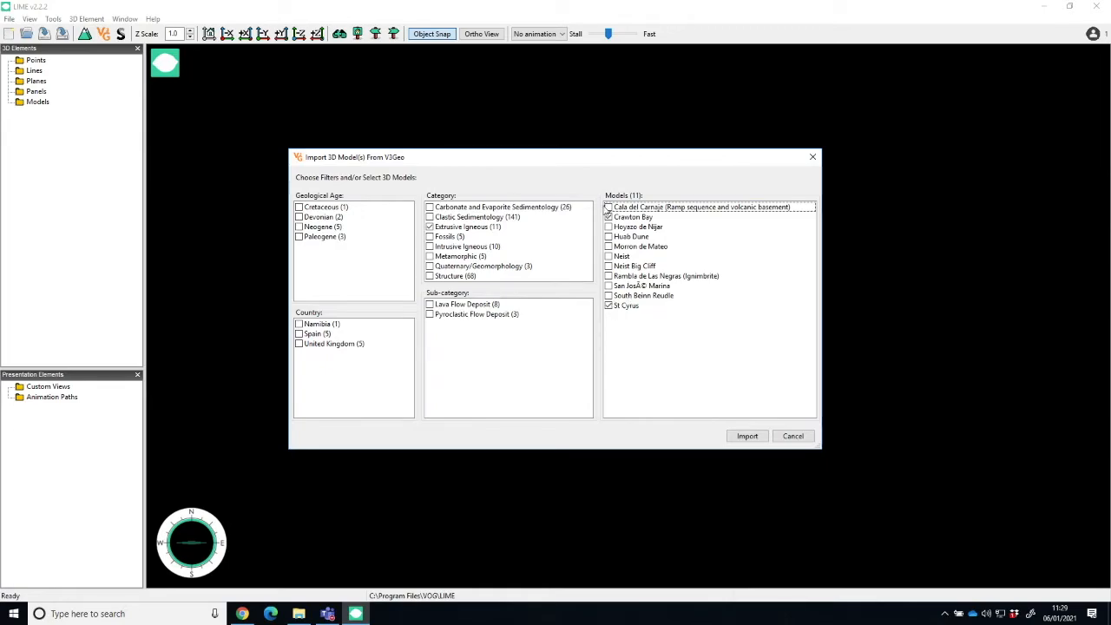
click(746, 437)
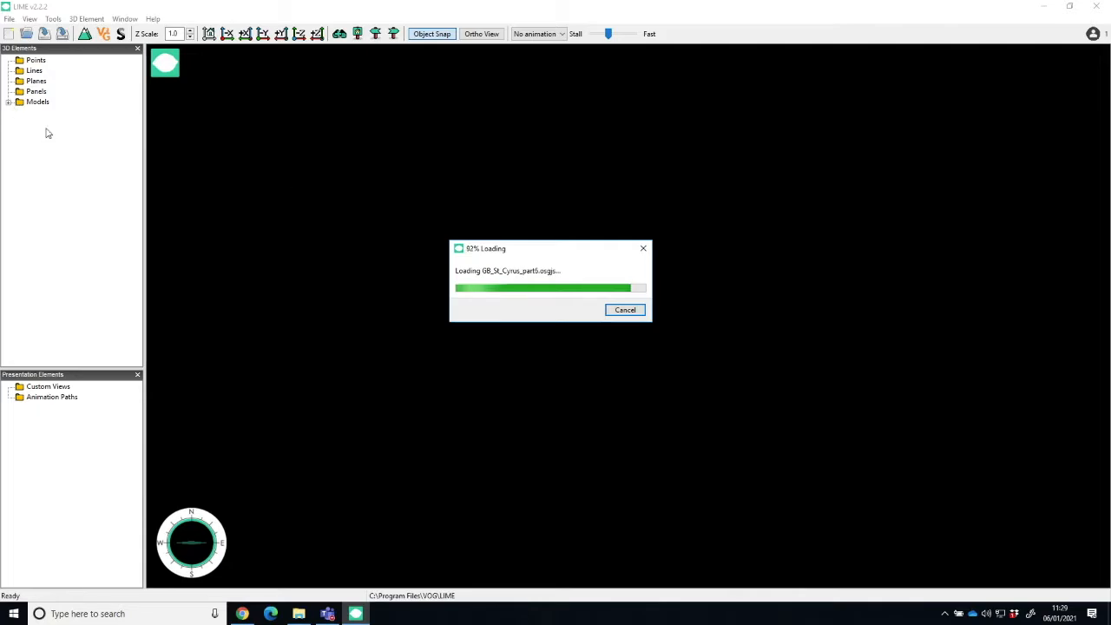
Step: Expand the list of imported models, focus on GB_St_Cyrus_part1 and examine the full extent of the St Cyrus outcrop
drag(365, 259, 512, 393)
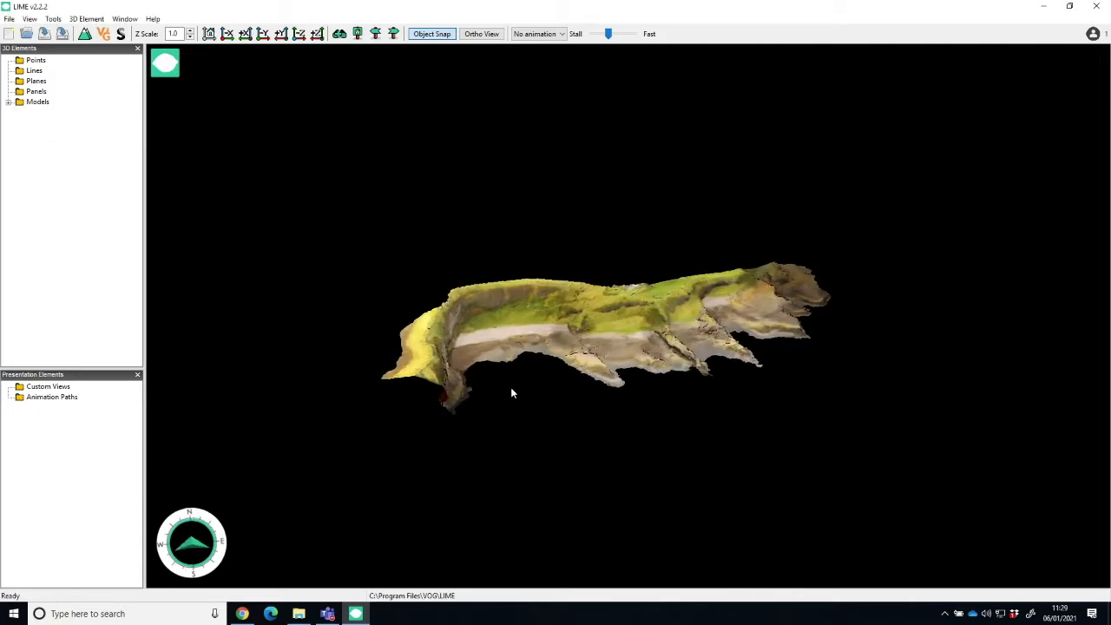
click(9, 102)
click(51, 125)
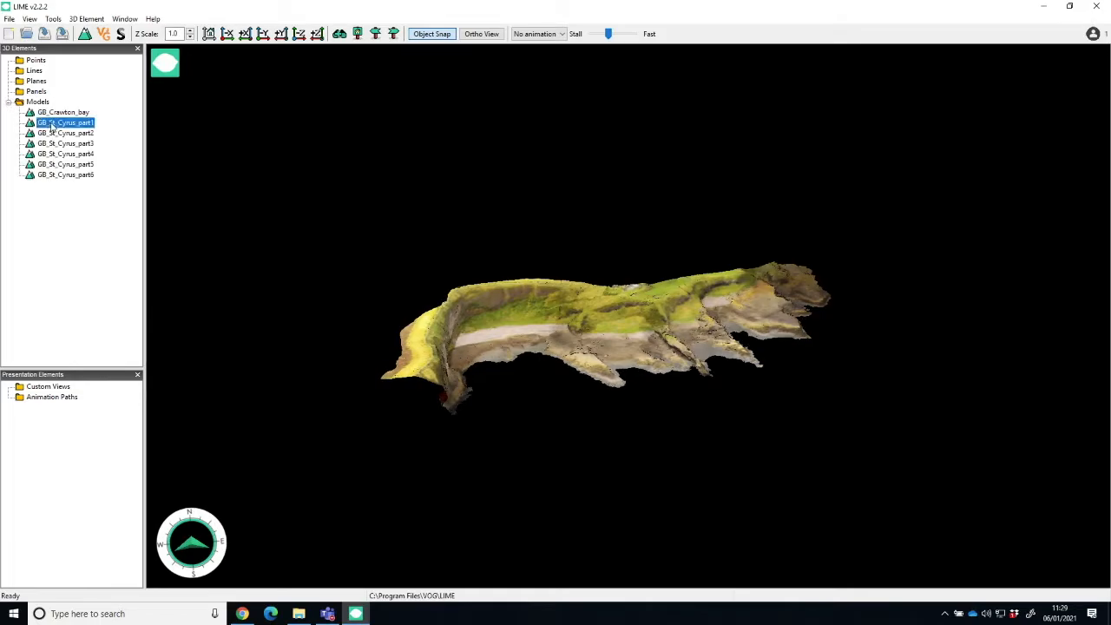
double_click(51, 124)
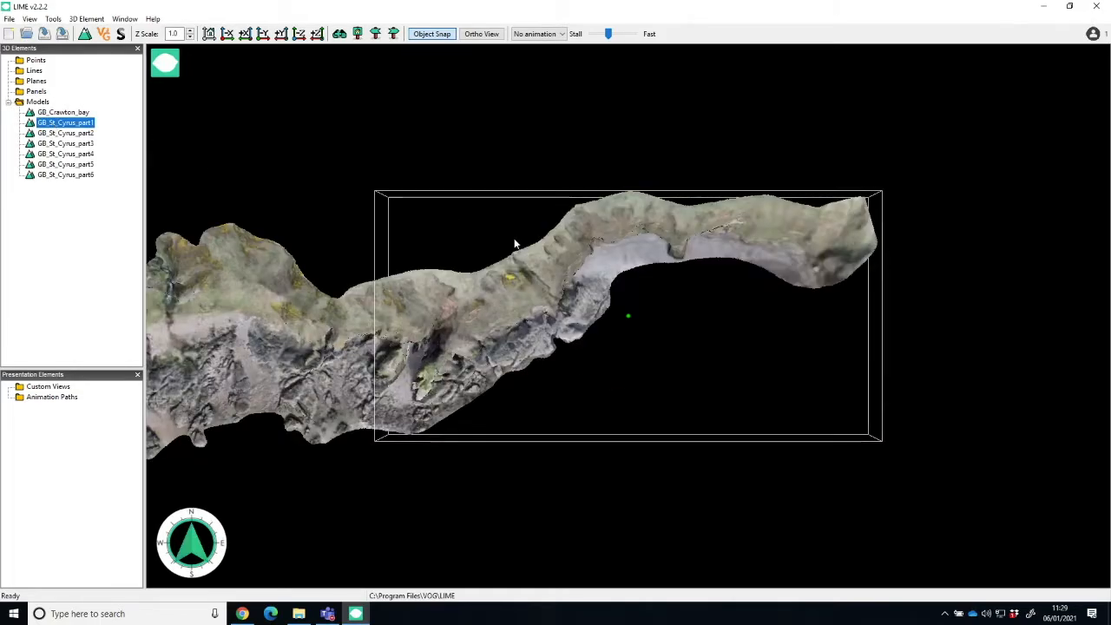
scroll(514, 244, down, 12)
scroll(517, 236, up, 6)
click(573, 298)
drag(573, 297, 503, 303)
scroll(609, 306, down, 2)
scroll(608, 307, up, 3)
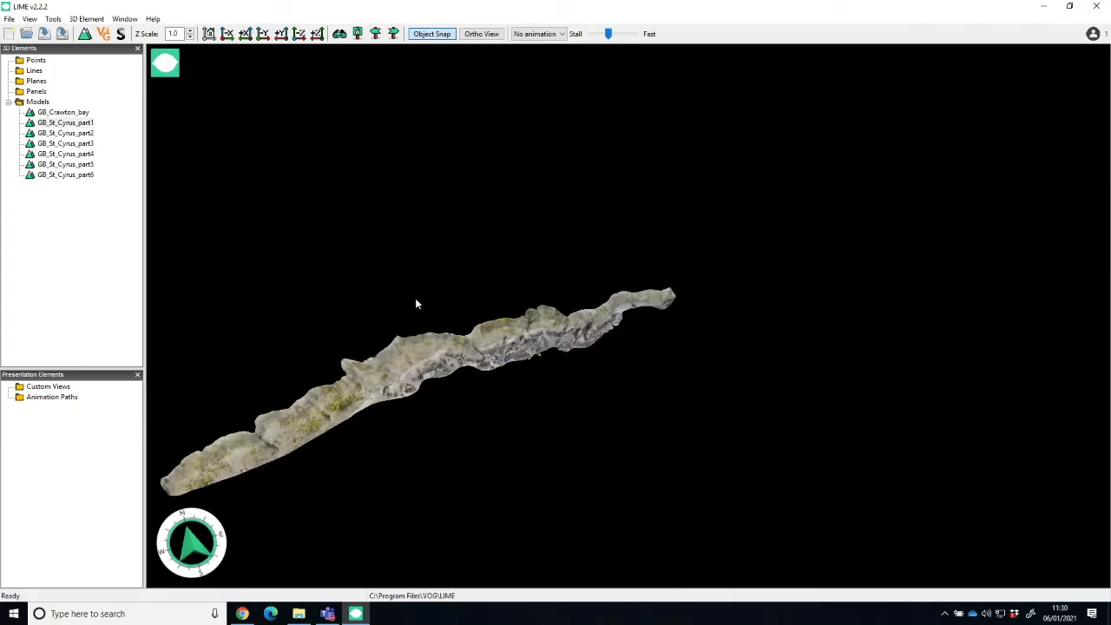
scroll(414, 304, down, 3)
scroll(406, 290, up, 1)
Step: Set the viewer's background colour to light cyan from the basic colours
click(123, 19)
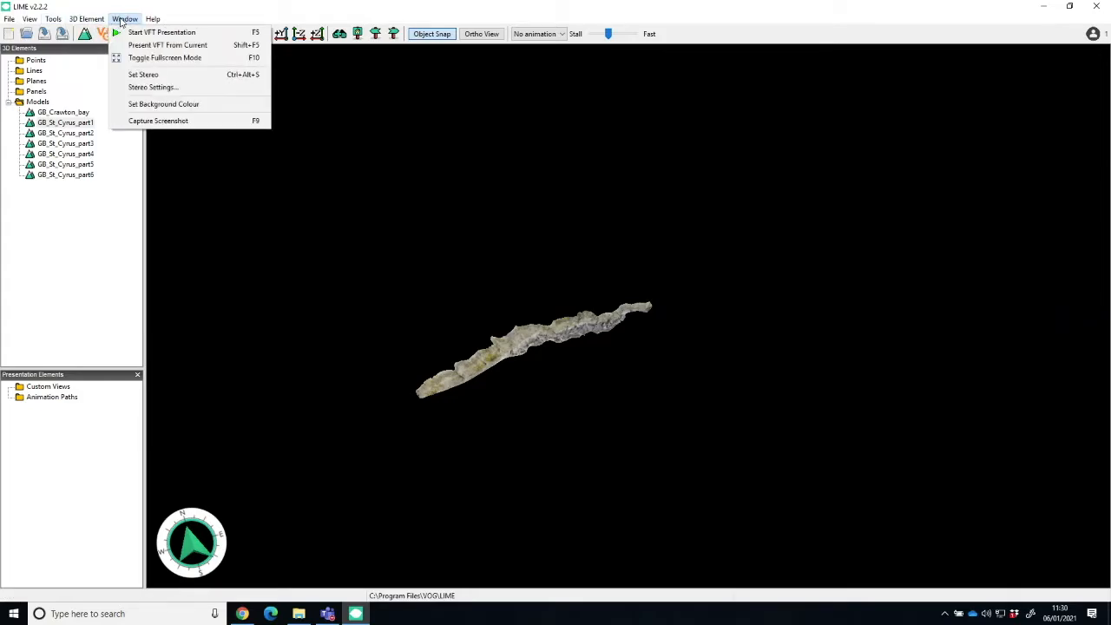
click(147, 105)
click(78, 63)
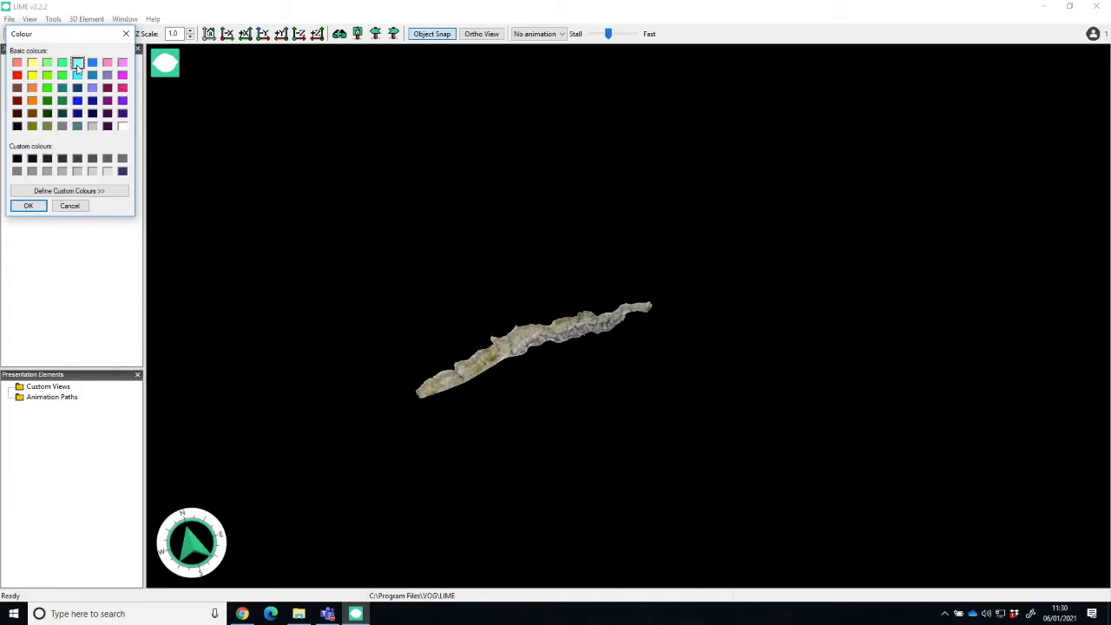
click(28, 206)
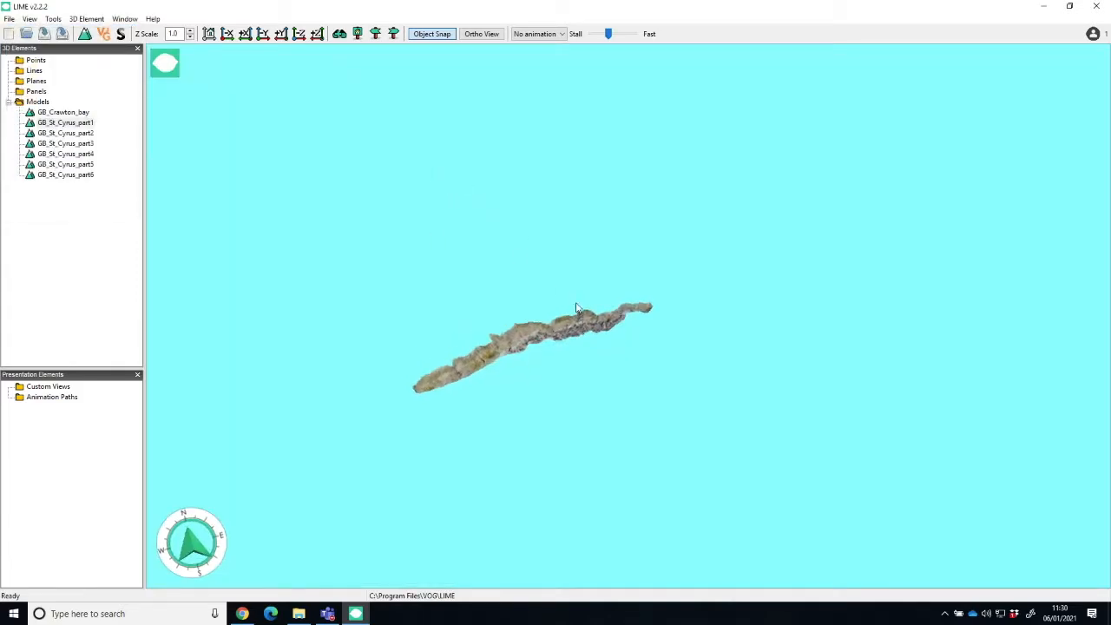
Step: Set the viewer's background to a very light grey from the custom colours
click(122, 20)
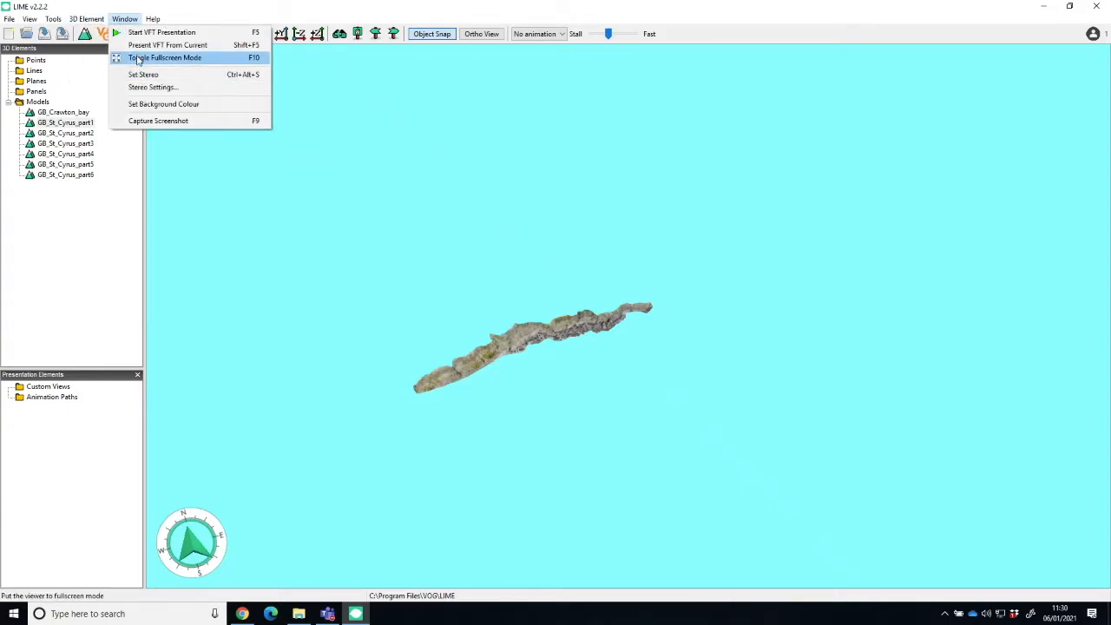
click(156, 104)
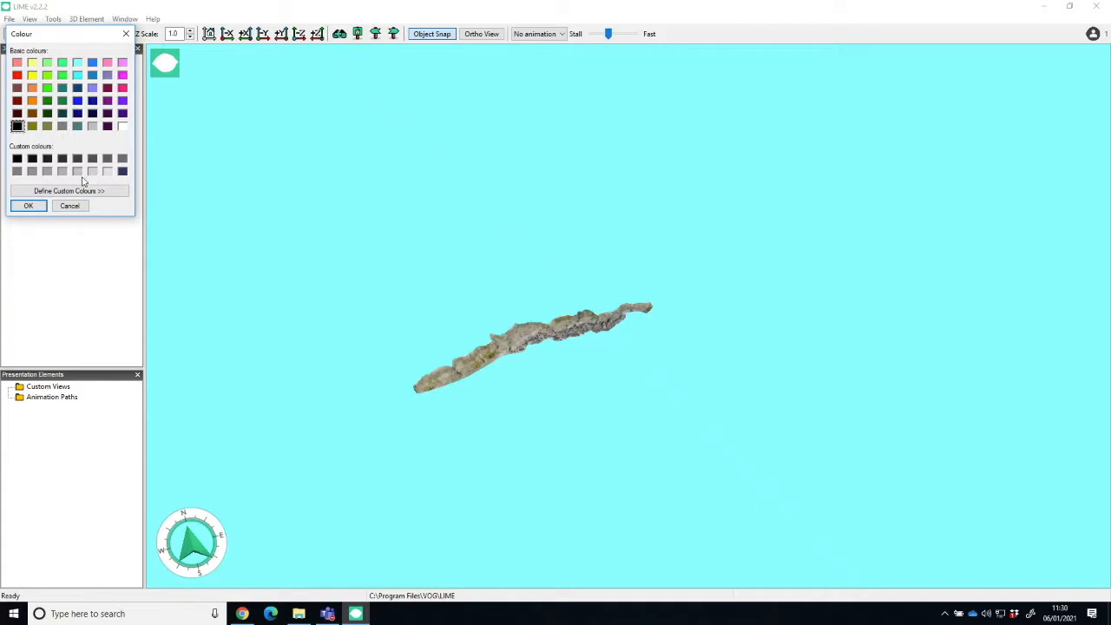
click(108, 172)
click(33, 206)
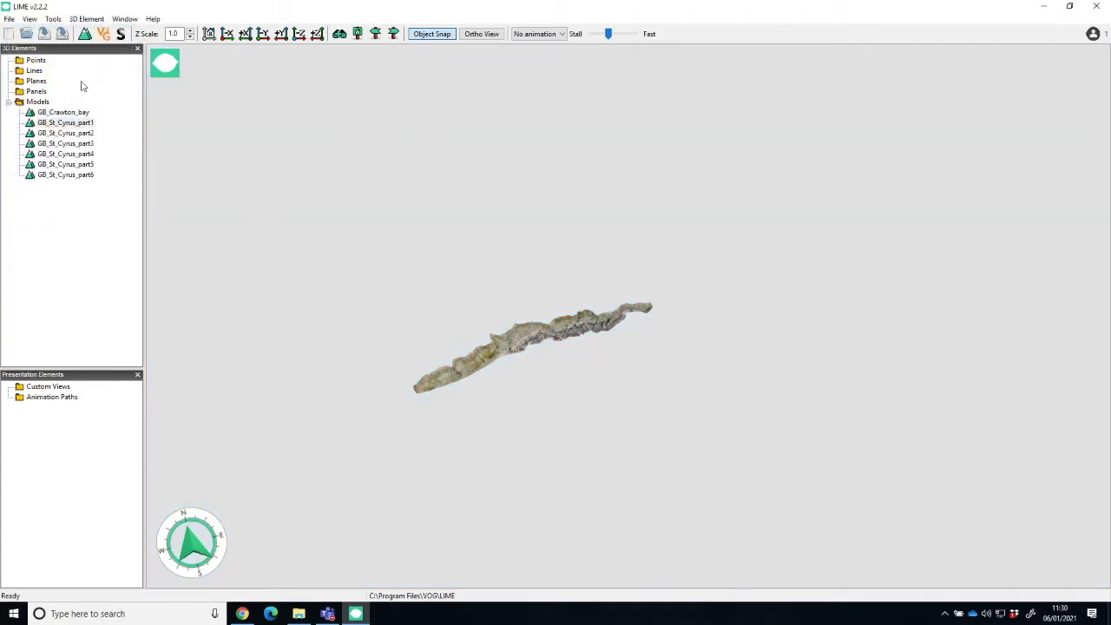
Step: Examine the St Cyrus outcrop against the new background from different distances and angles
drag(552, 284, 633, 350)
scroll(633, 349, down, 5)
scroll(605, 298, up, 10)
scroll(582, 273, down, 3)
drag(582, 272, 485, 257)
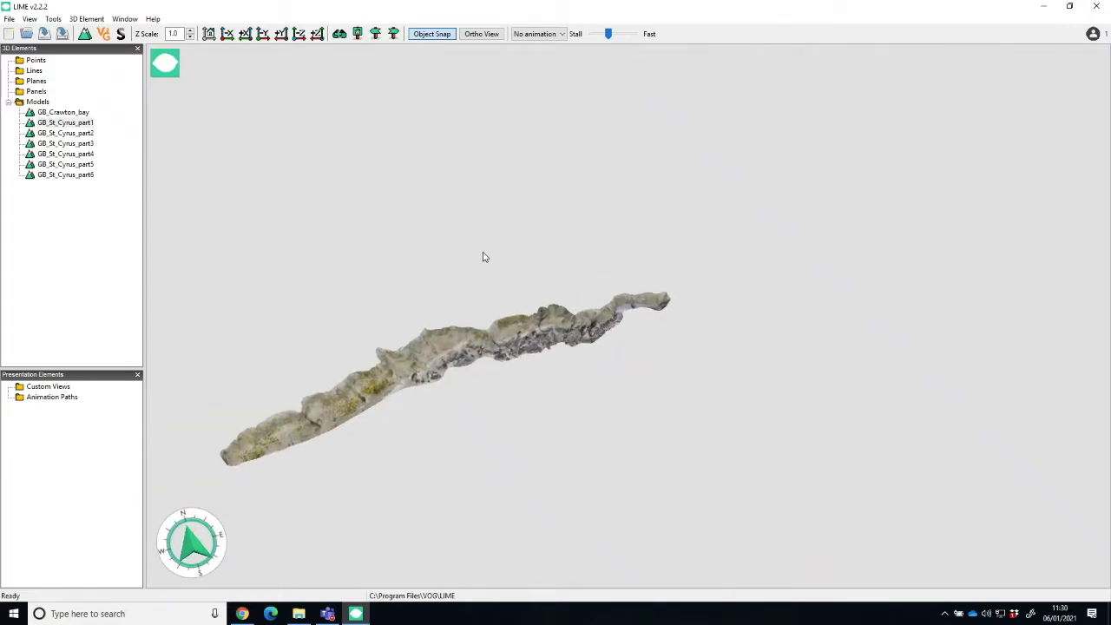
drag(563, 347, 622, 325)
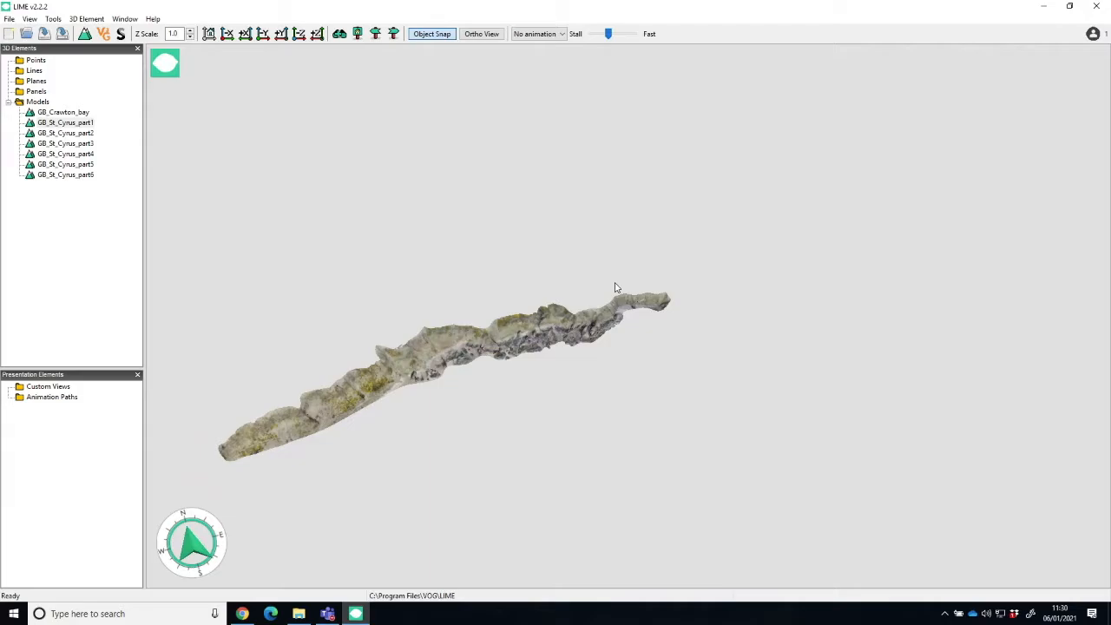
mouse_move(434, 356)
mouse_down()
mouse_move(476, 377)
mouse_move(545, 367)
mouse_move(536, 373)
mouse_up()
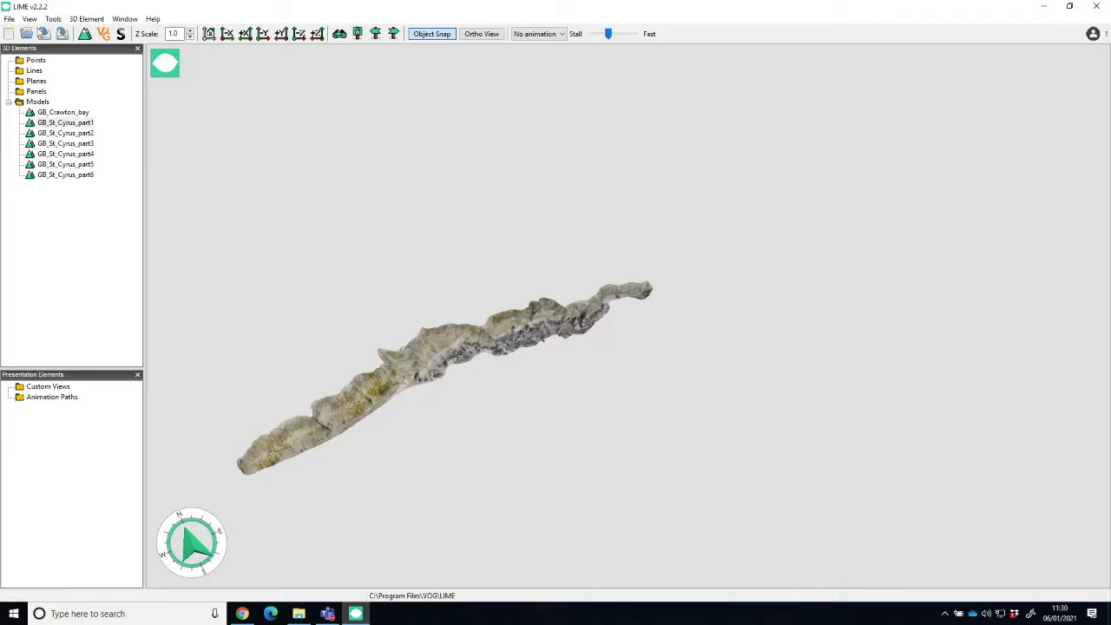
Step: Create a new panel named Panel1 and set it to be created from an image file
right_click(33, 92)
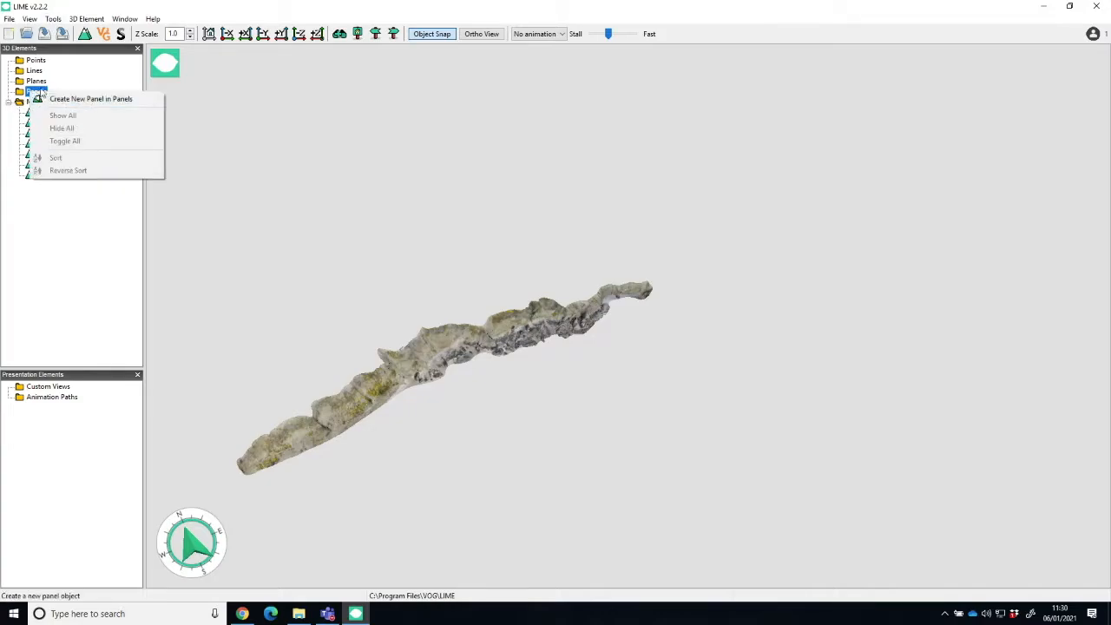
click(75, 99)
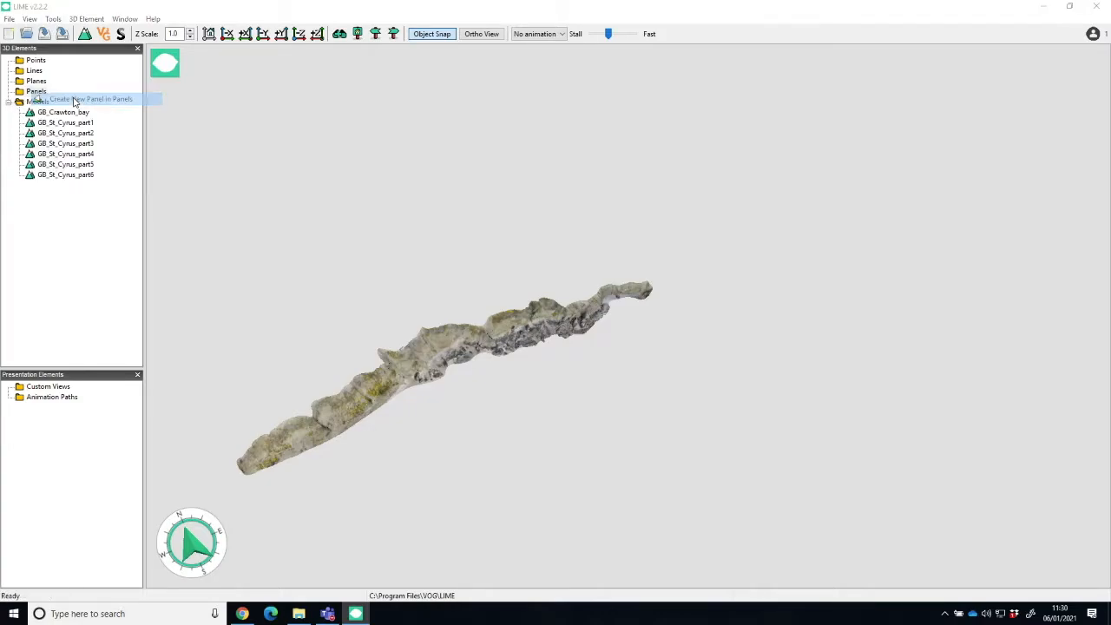
click(224, 82)
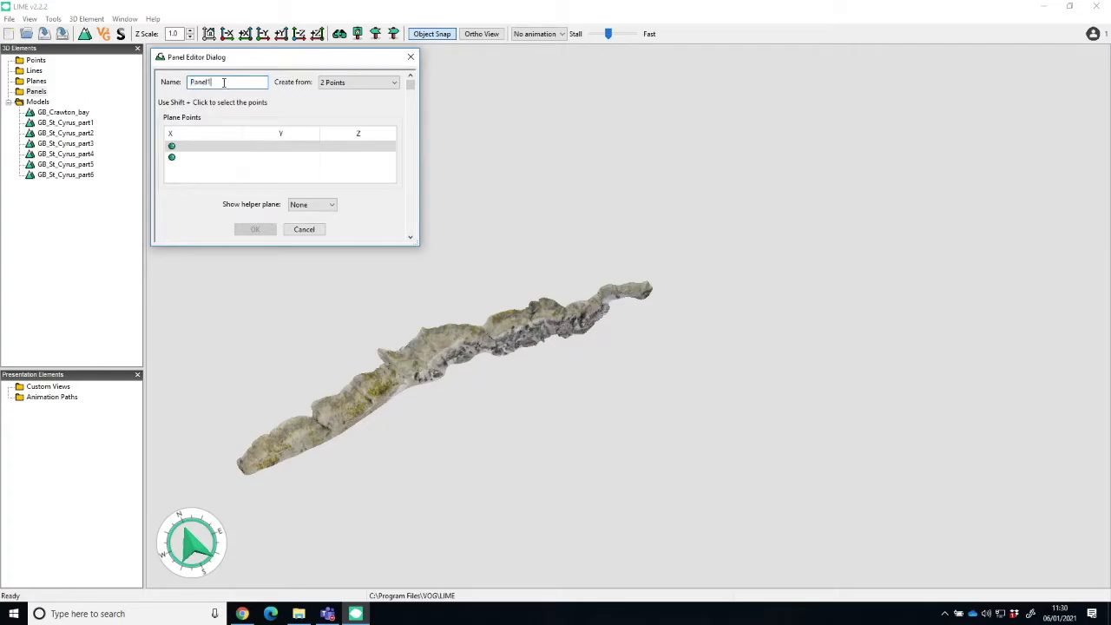
click(394, 82)
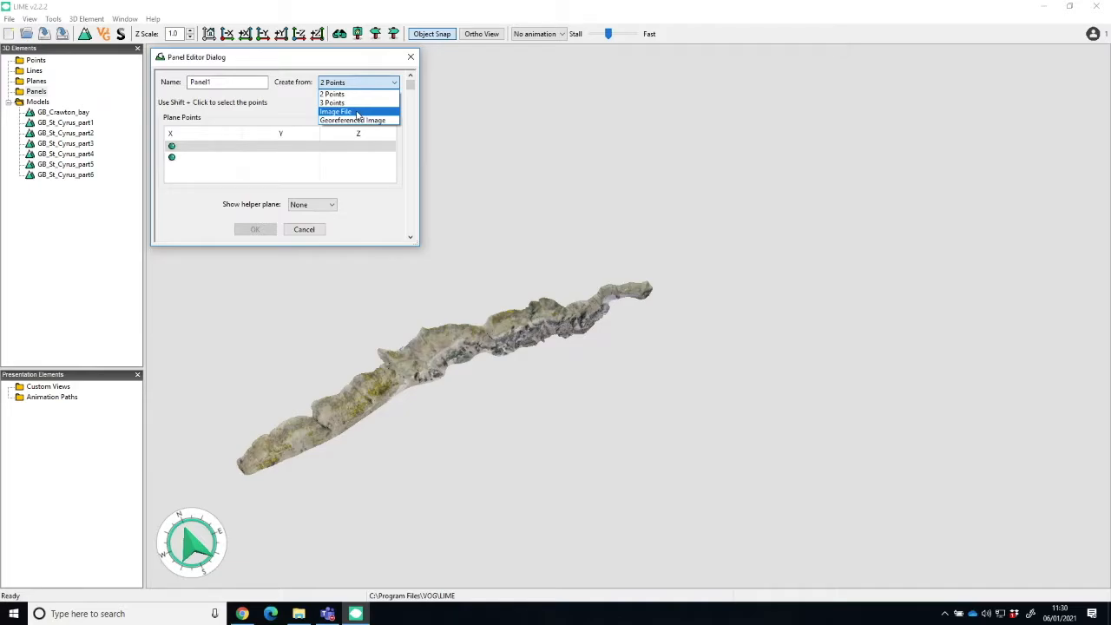
click(357, 112)
Step: Load the SatImage PNG from the VMSG folder on the desktop as the panel's image
click(375, 118)
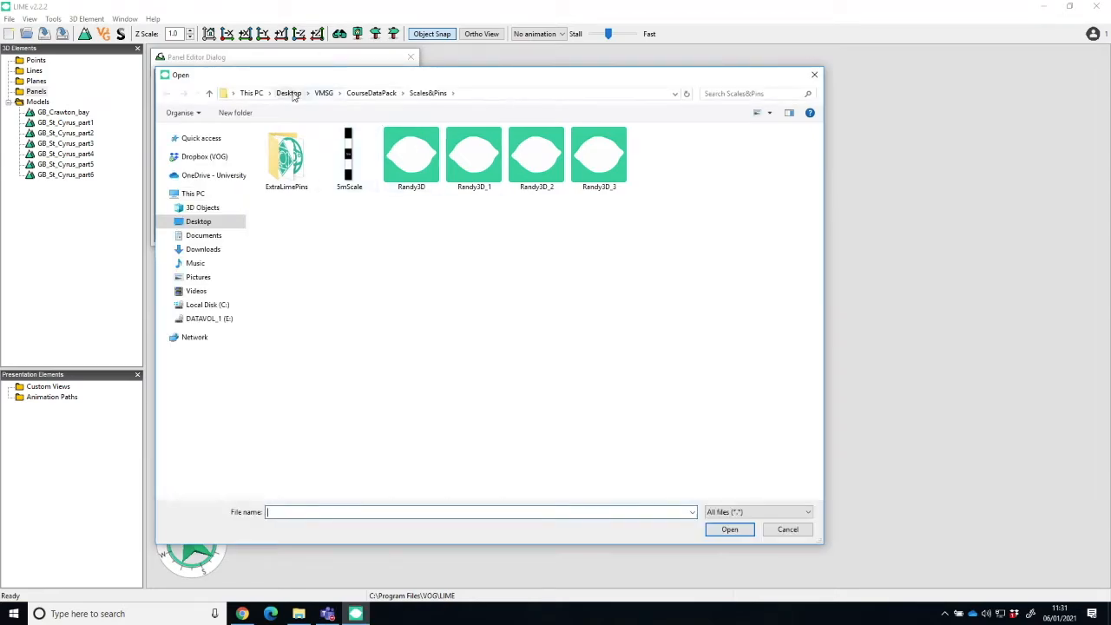
click(324, 93)
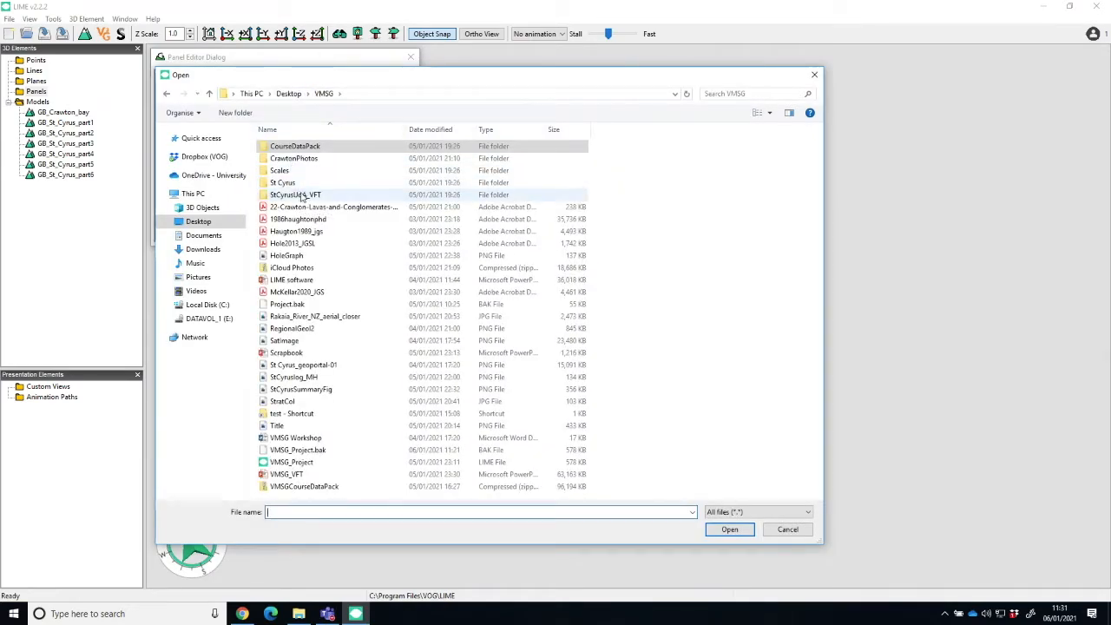
click(285, 342)
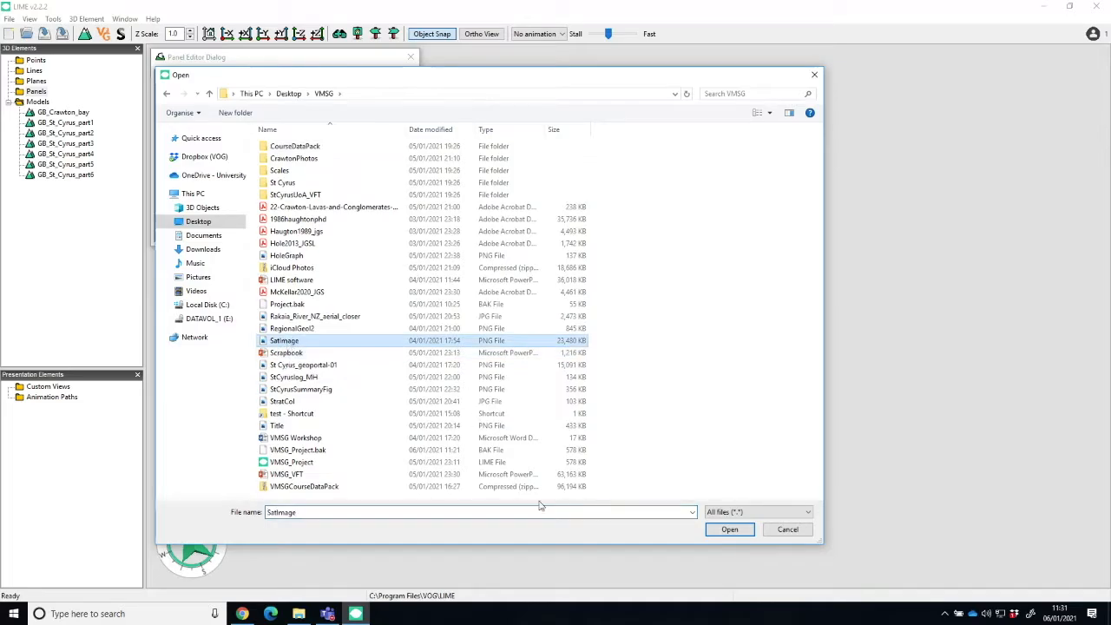
click(728, 530)
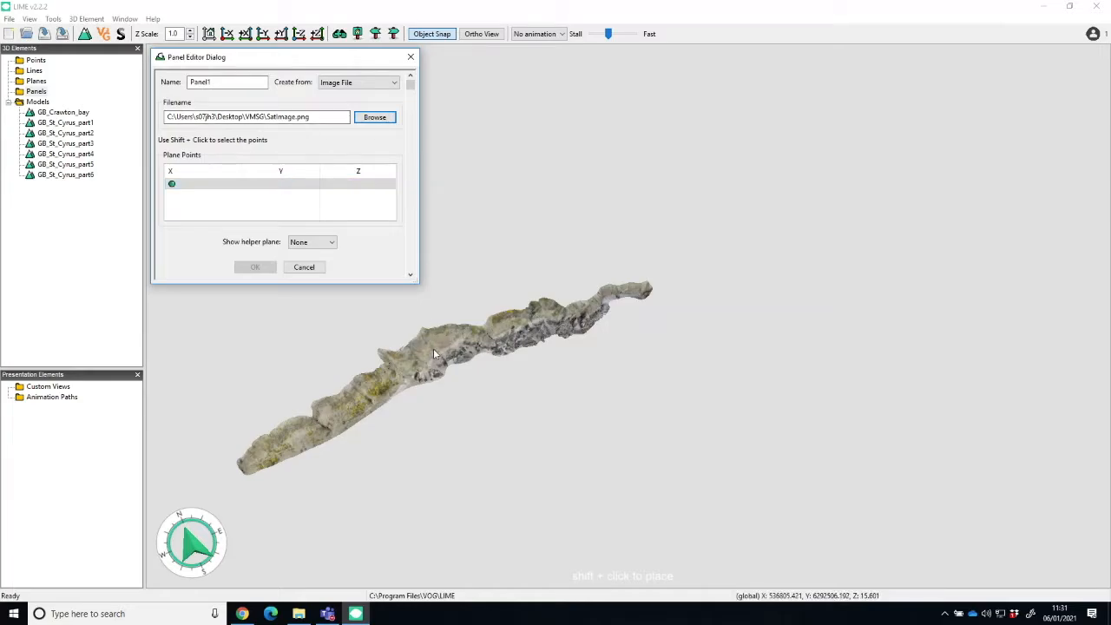
Step: Place the satellite image panel on the middle of the St Cyrus outcrop and tilt it from vertical towards horizontal
shift+click(434, 351)
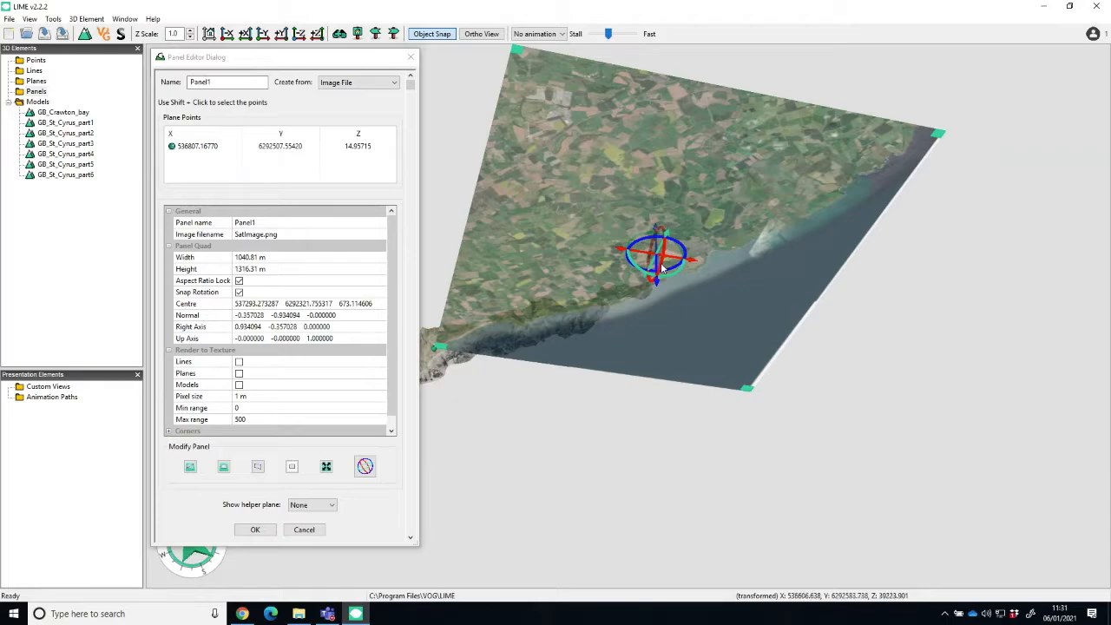
drag(661, 269, 657, 213)
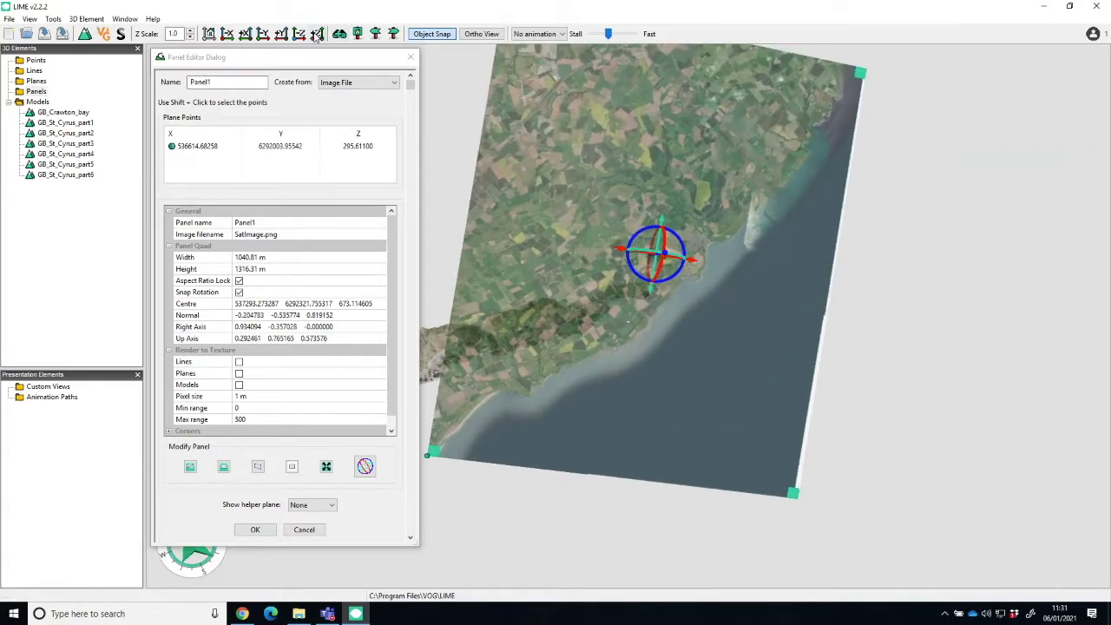
Step: Set the satellite image panel's width to 15286 m with the aspect ratio locked
click(244, 258)
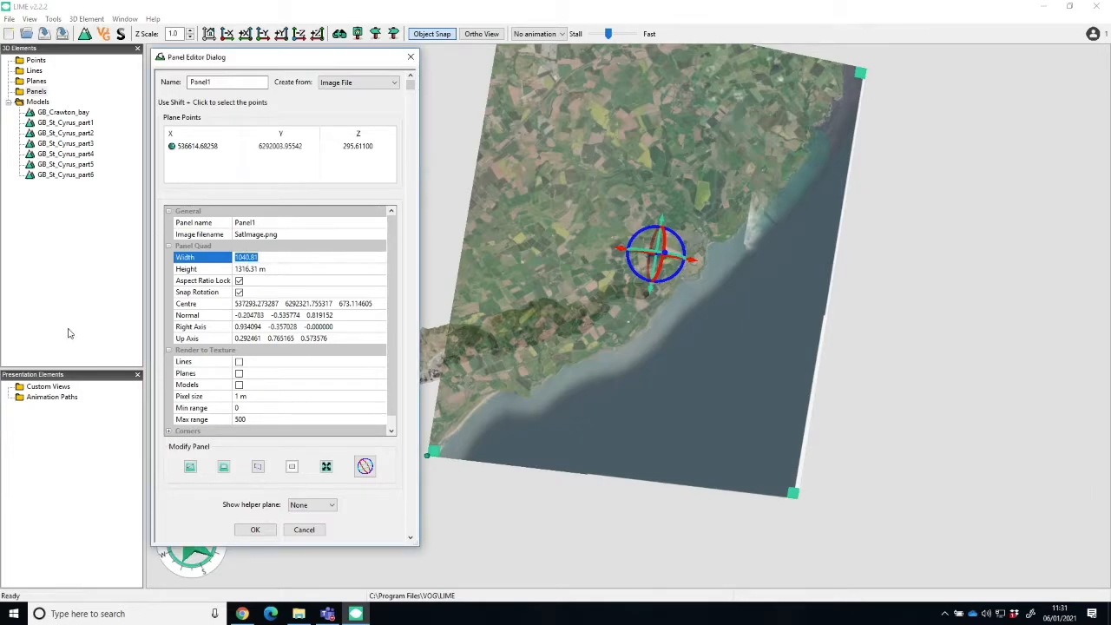
text(15286)
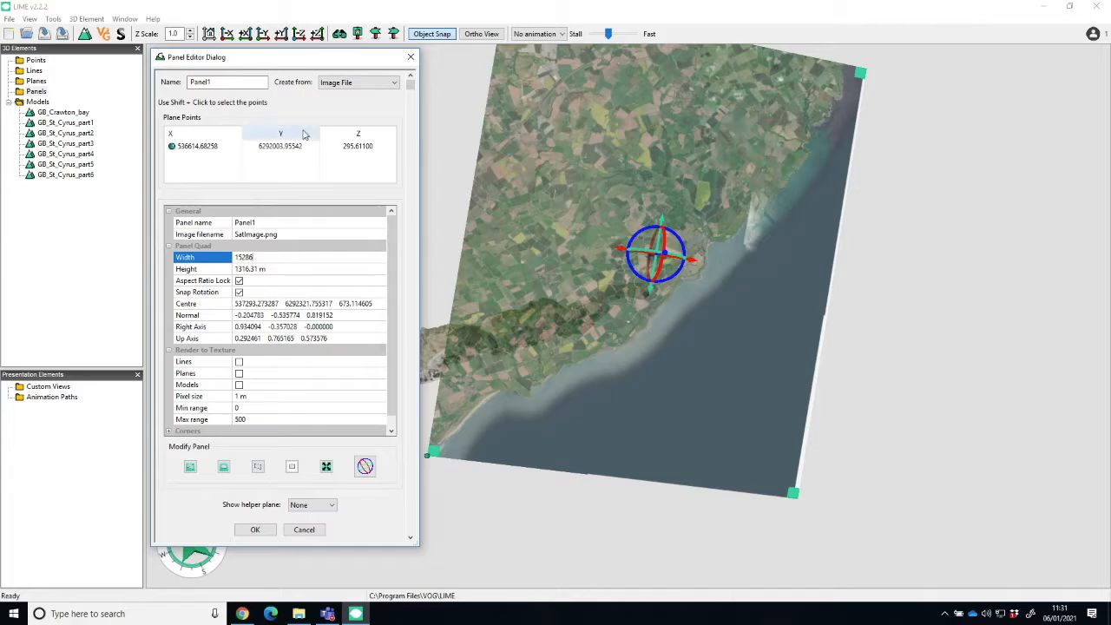
click(272, 270)
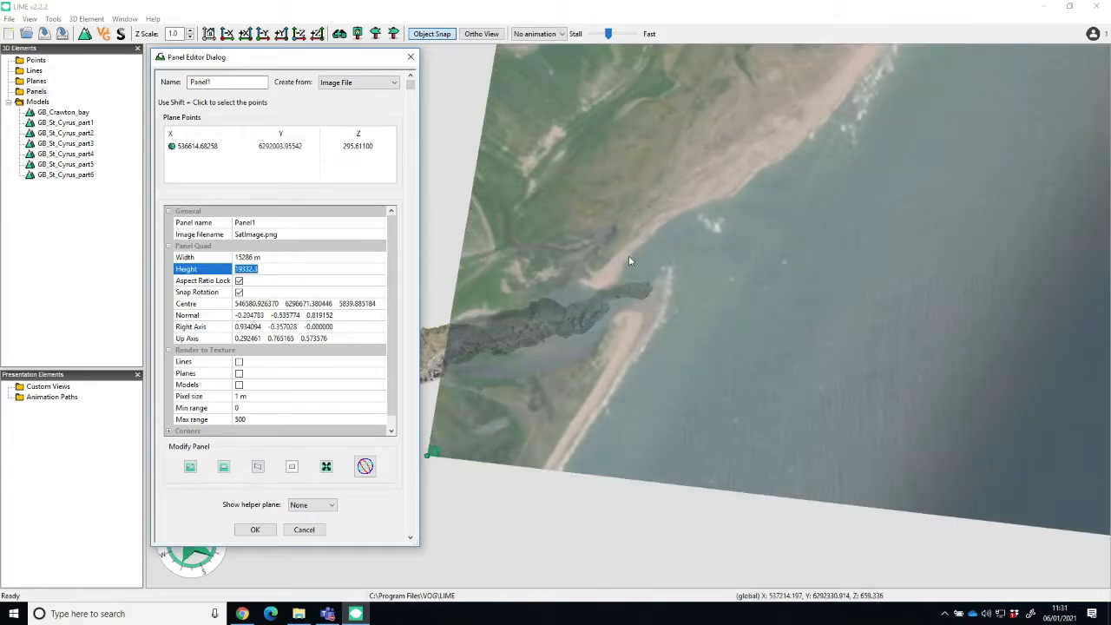
scroll(647, 247, down, 5)
scroll(644, 247, down, 3)
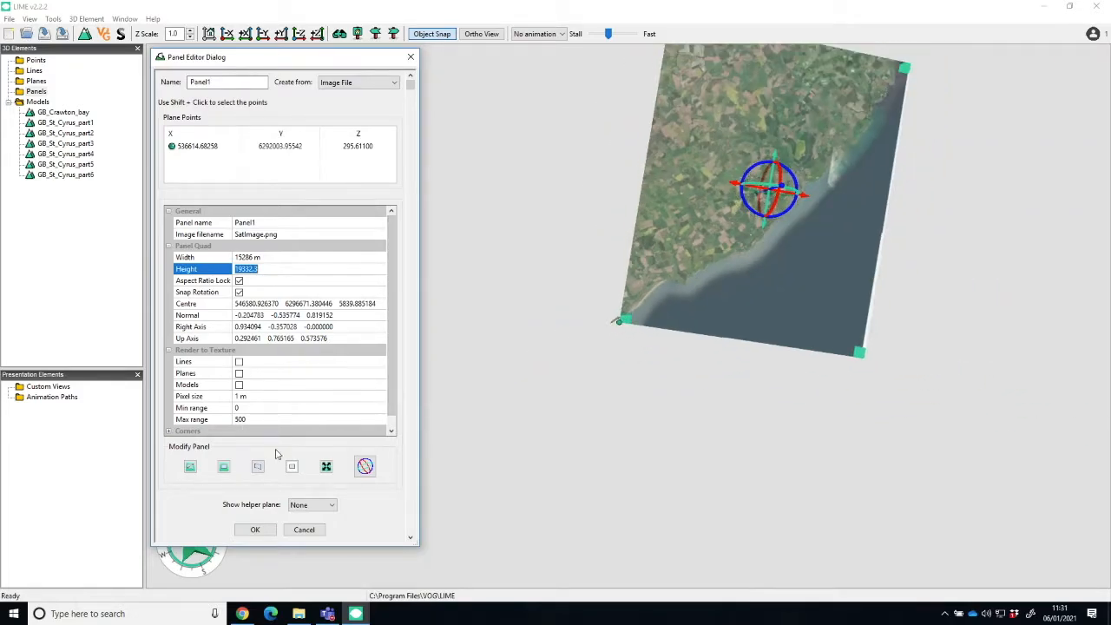
Step: Make the satellite image panel horizontal and slide it west towards the St Cyrus outcrop
click(316, 33)
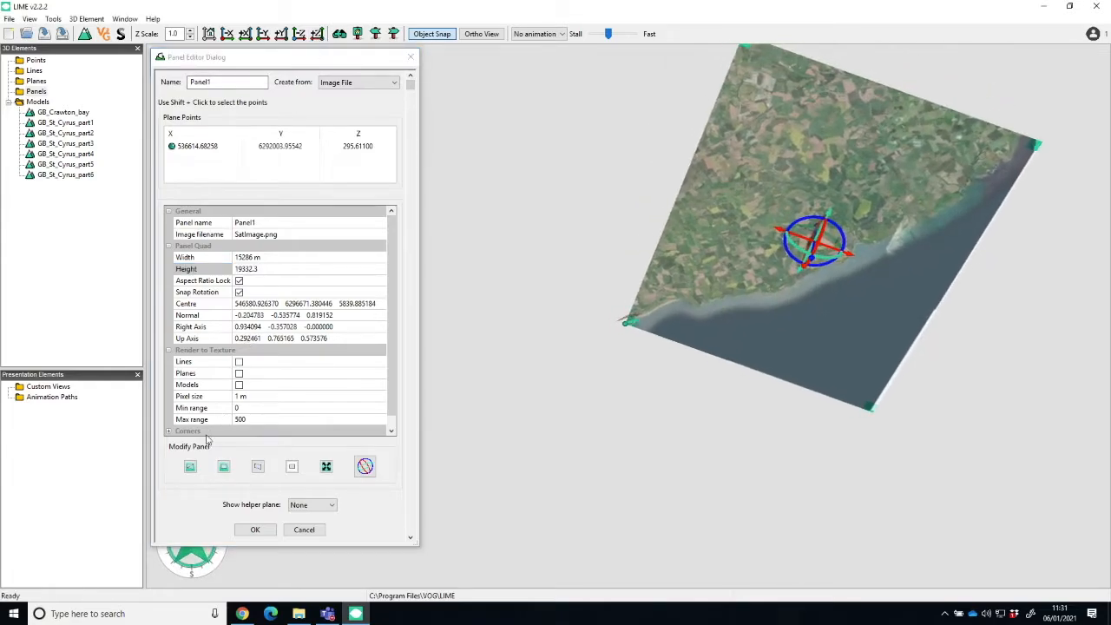
click(223, 467)
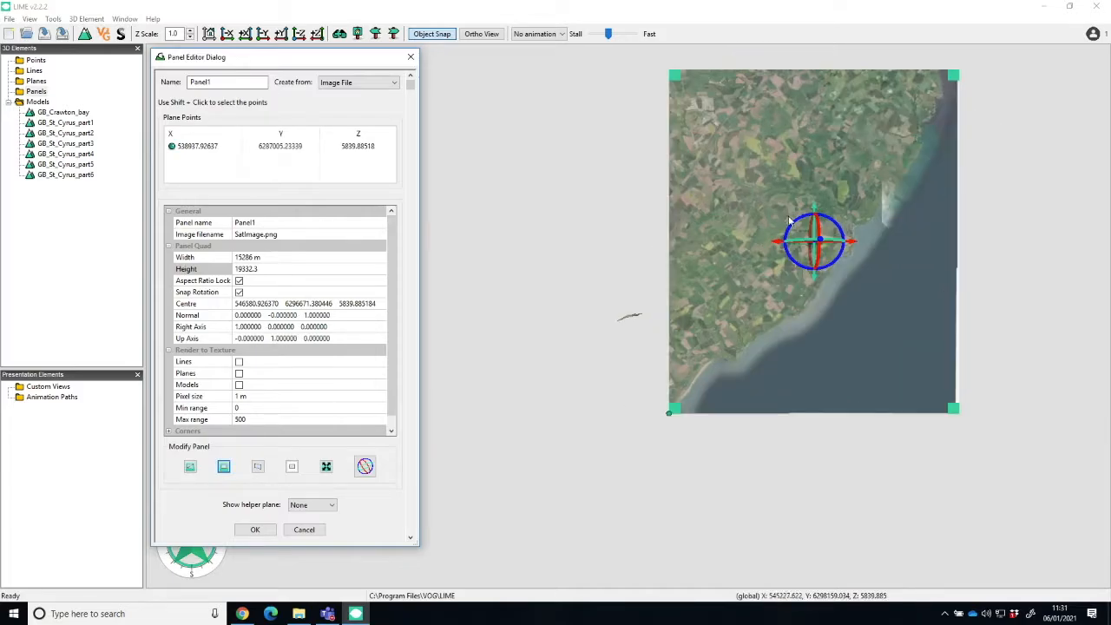
click(778, 248)
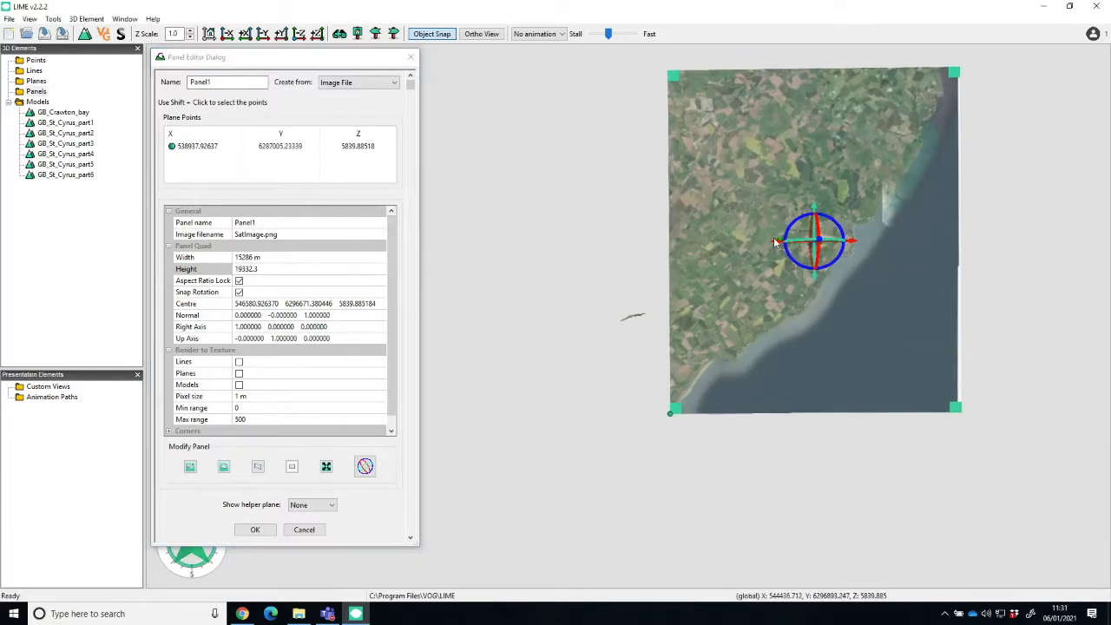
drag(777, 248, 701, 242)
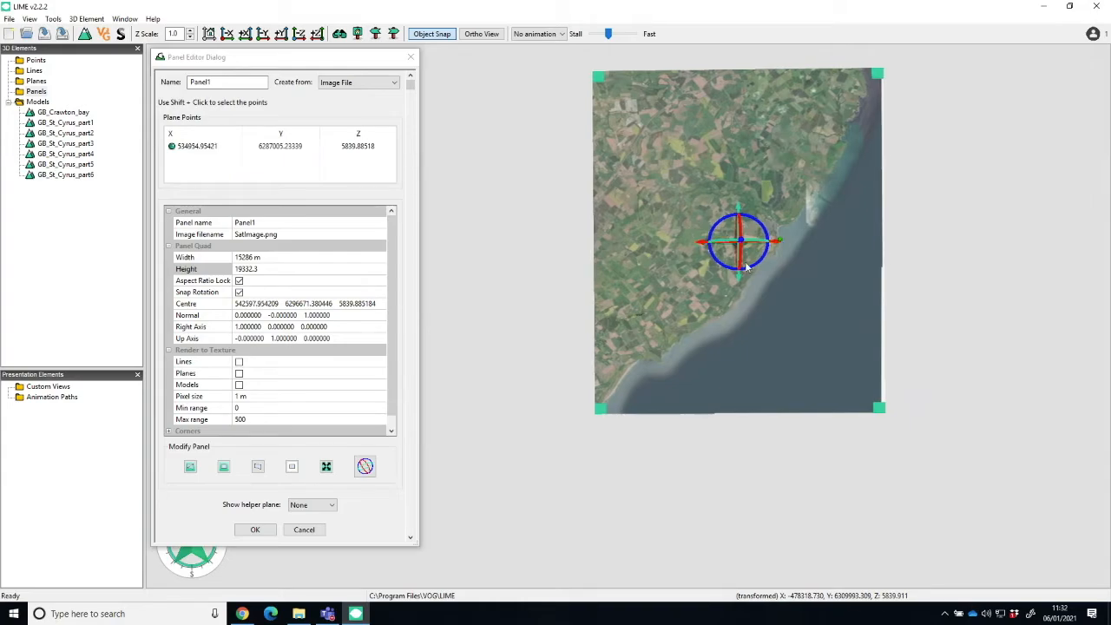
Step: Move the panel north and slightly further west, and lower it to about sea level at the St Cyrus outcrop
drag(741, 277, 740, 236)
drag(775, 200, 647, 244)
scroll(646, 246, up, 5)
scroll(646, 244, down, 3)
drag(639, 255, 626, 302)
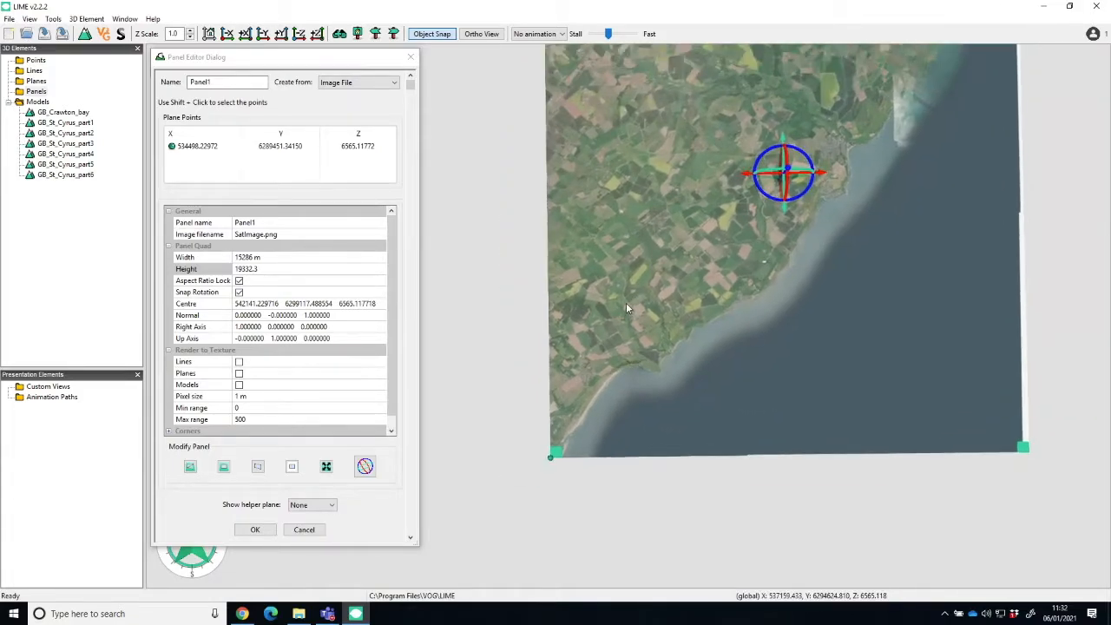
scroll(659, 191, up, 2)
mouse_move(822, 206)
mouse_down()
mouse_move(822, 174)
mouse_move(807, 217)
mouse_move(790, 227)
mouse_move(804, 214)
mouse_up()
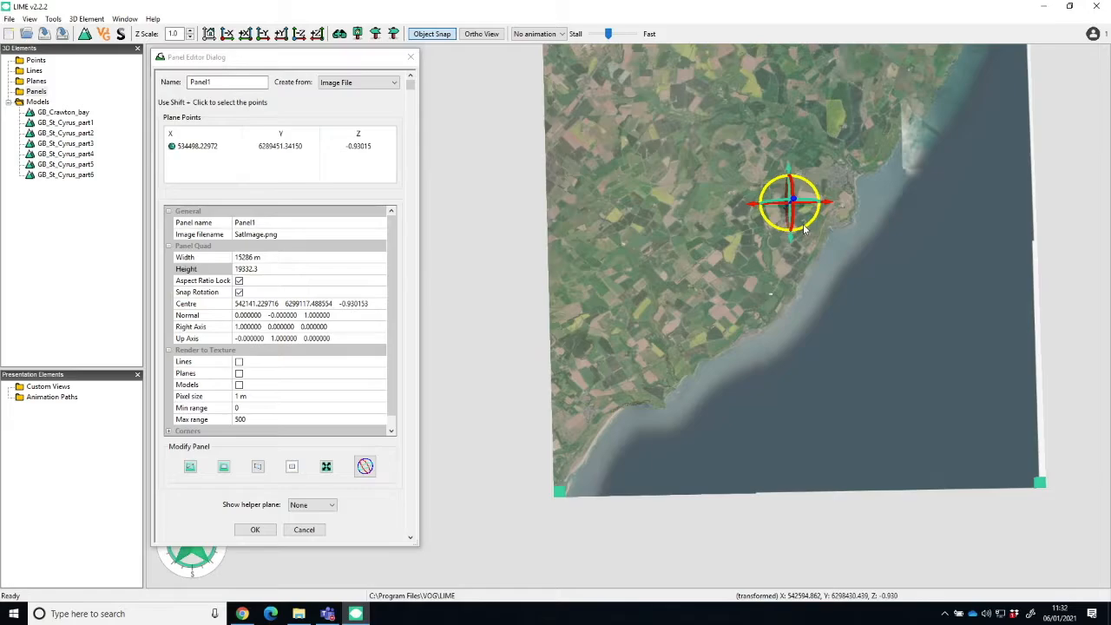
Step: Turn off snap rotation, rotate the panel slightly and nudge it east
click(239, 294)
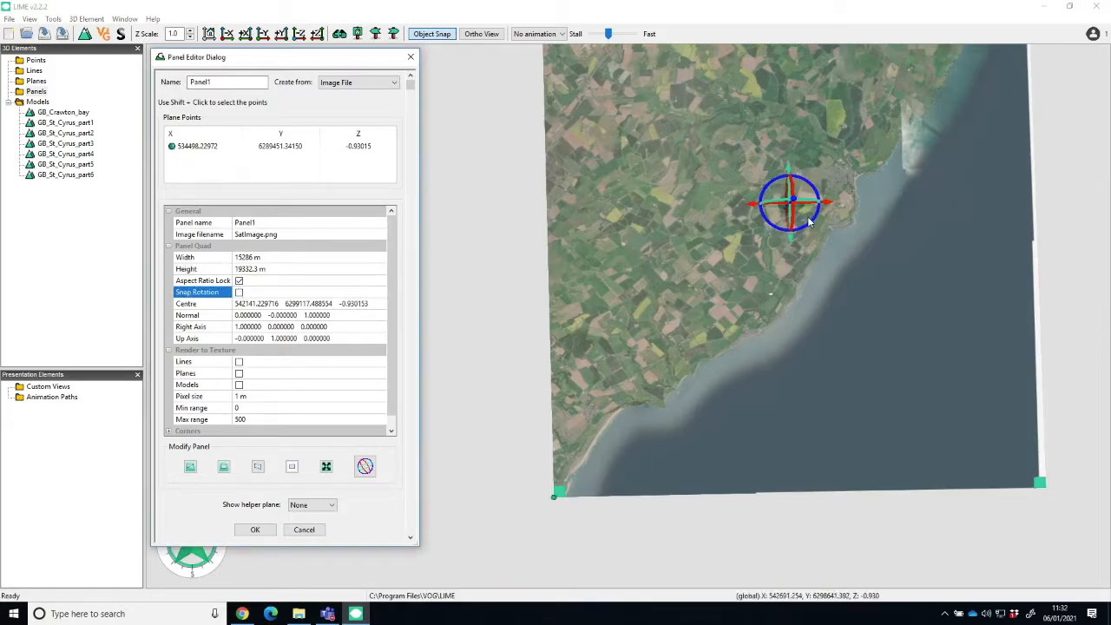
drag(815, 222, 789, 241)
click(224, 466)
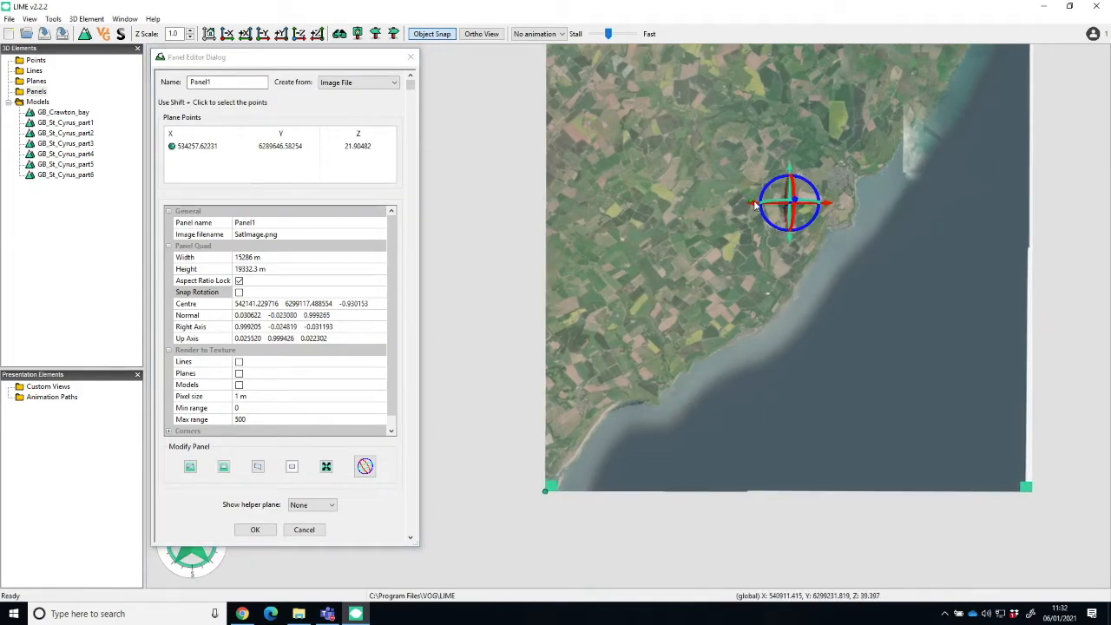
drag(751, 205, 764, 207)
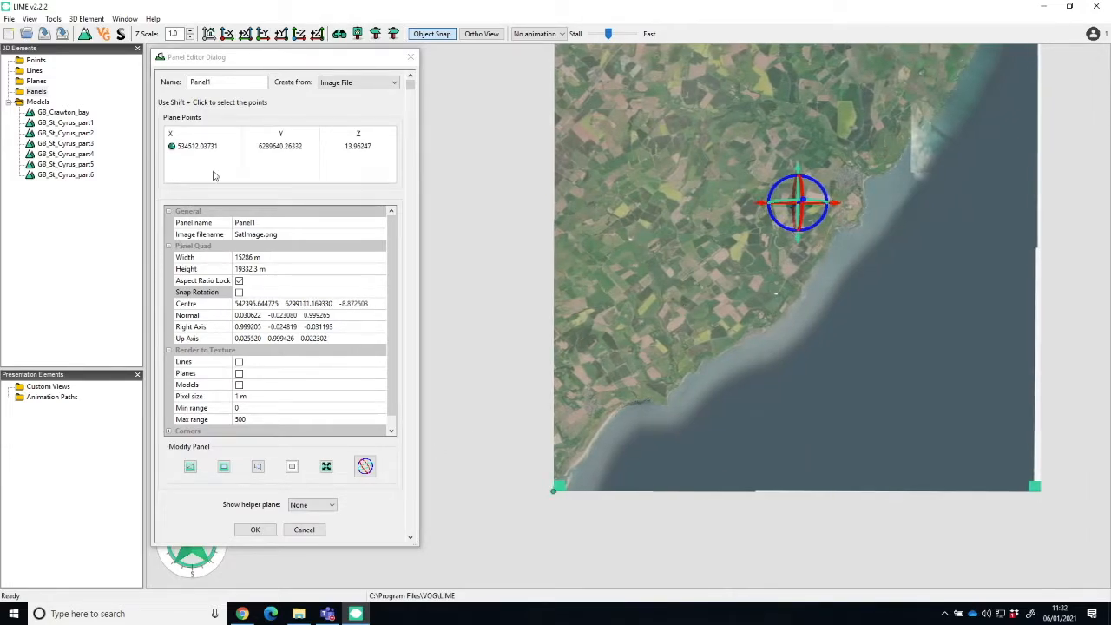
Step: Name the panel RegionalSatImage and finish creating it
click(221, 83)
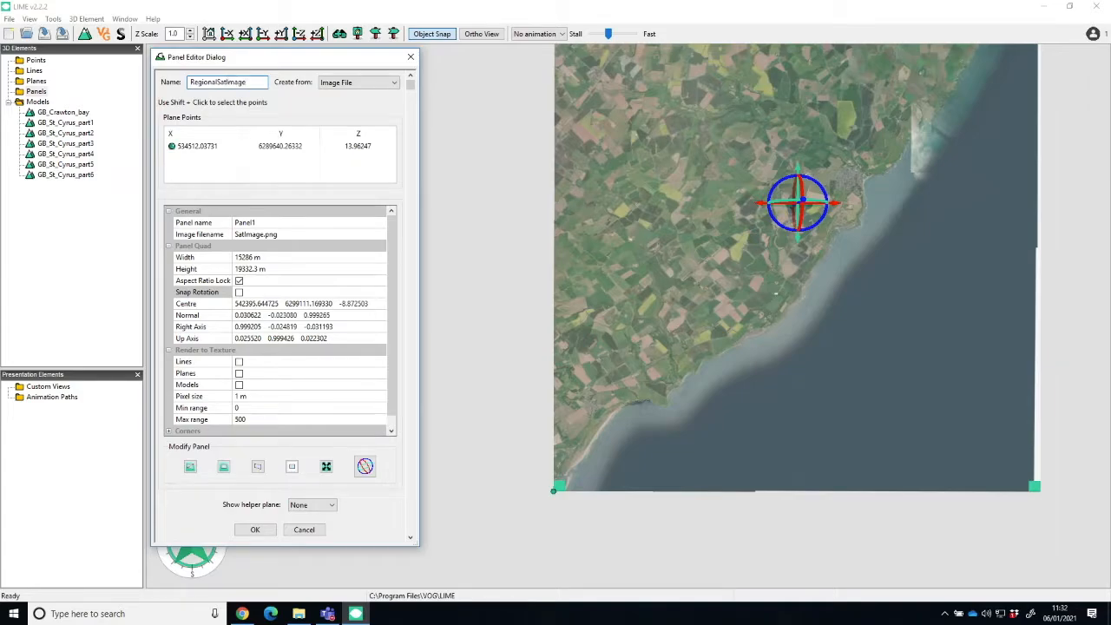
click(252, 529)
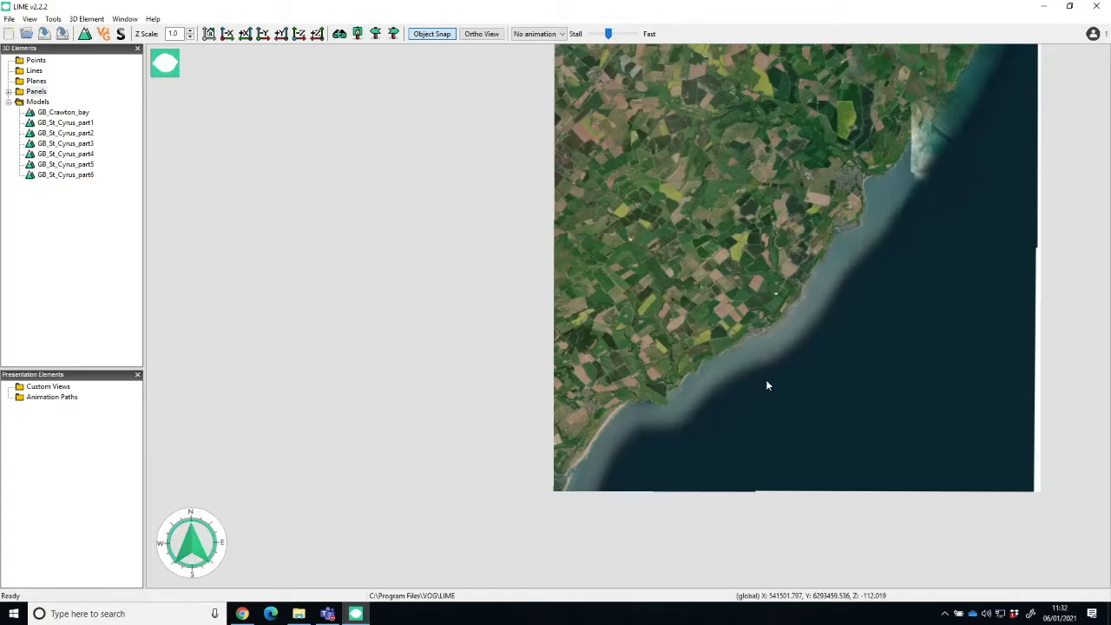
Step: Examine how the satellite image fits the St Cyrus outcrop, both close up and from farther away
scroll(651, 382, up, 5)
drag(668, 466, 676, 418)
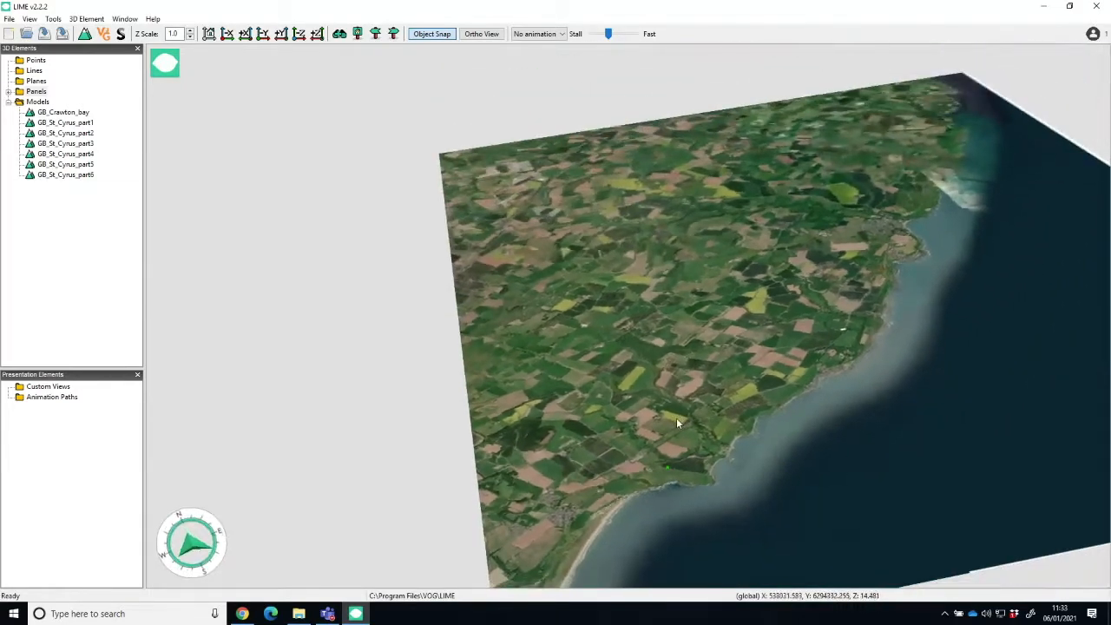
scroll(676, 418, up, 4)
middle_drag(676, 418, 649, 125)
scroll(617, 279, up, 5)
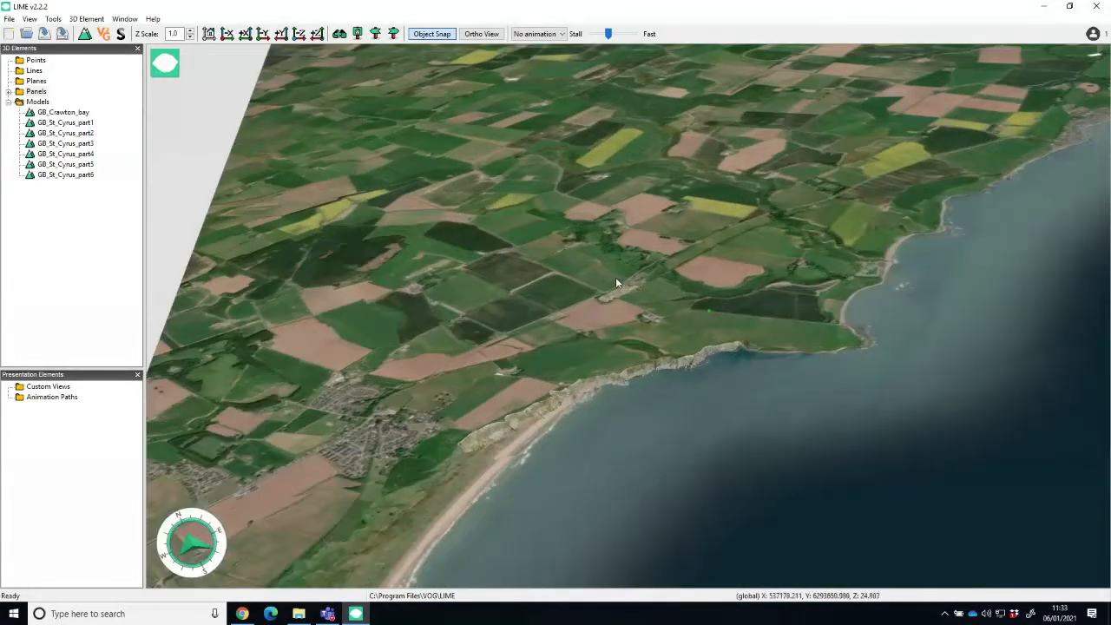
drag(615, 278, 522, 242)
drag(741, 311, 718, 420)
scroll(636, 384, up, 3)
scroll(627, 359, down, 10)
drag(818, 370, 793, 454)
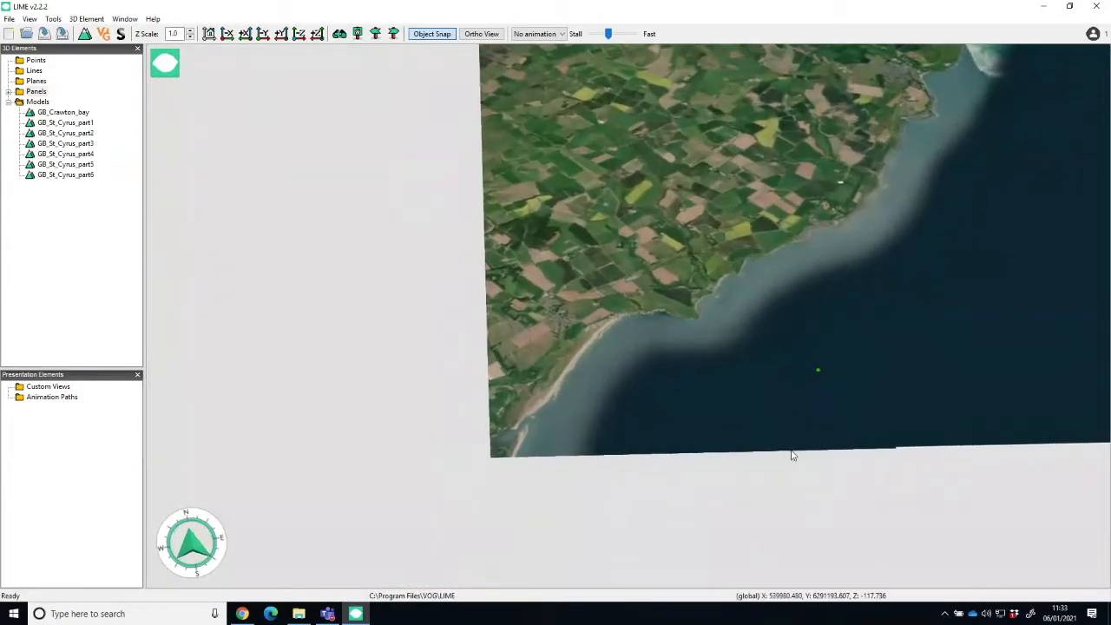
Step: Examine the position of the Crawton Bay model against the northern coastline of the satellite image
middle_drag(848, 320, 654, 506)
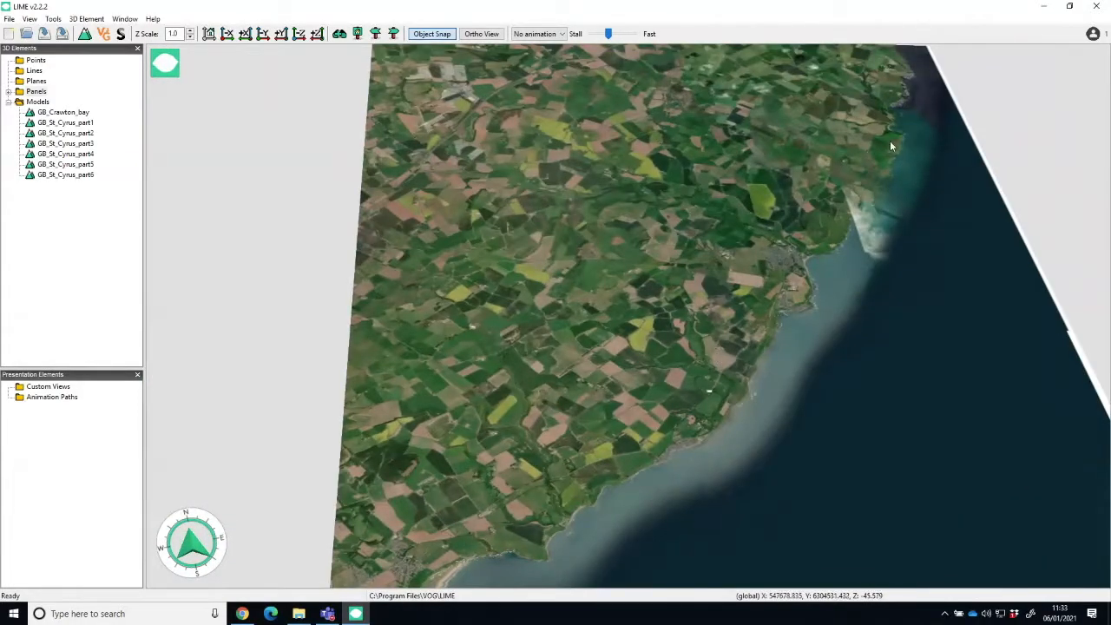
scroll(679, 360, down, 5)
scroll(671, 343, up, 5)
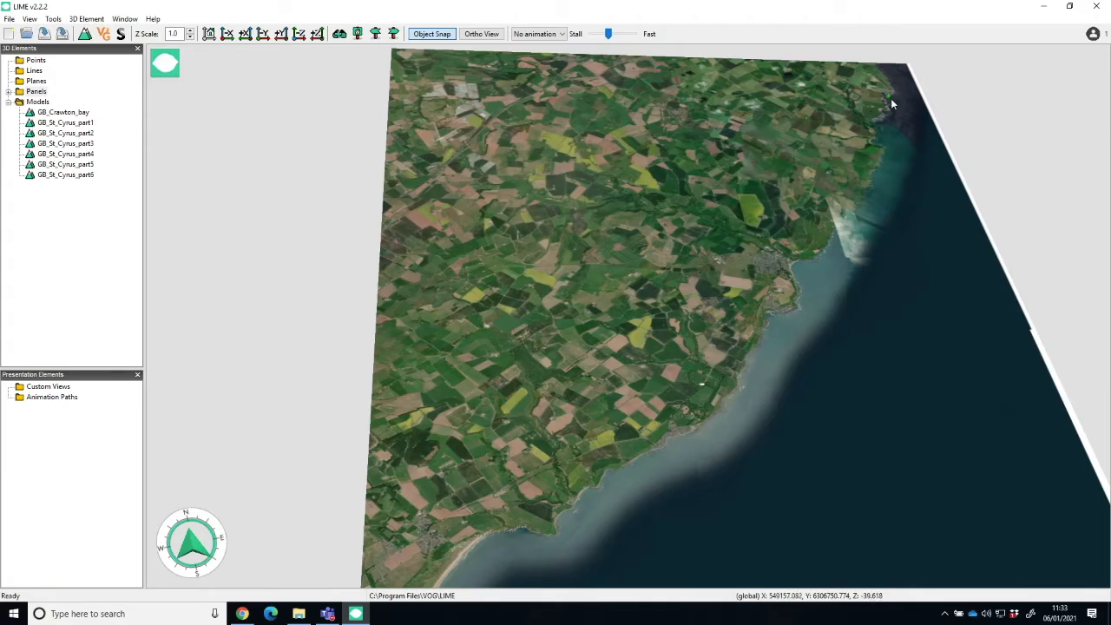
scroll(892, 103, up, 5)
scroll(884, 109, down, 2)
drag(884, 109, 438, 436)
drag(972, 286, 618, 436)
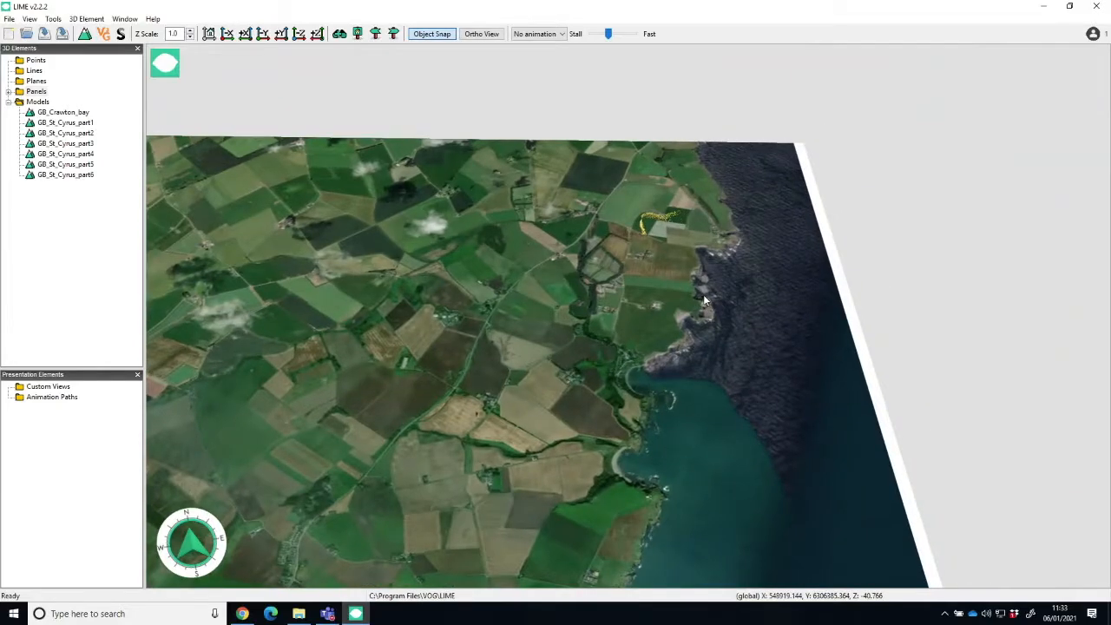
scroll(703, 294, up, 5)
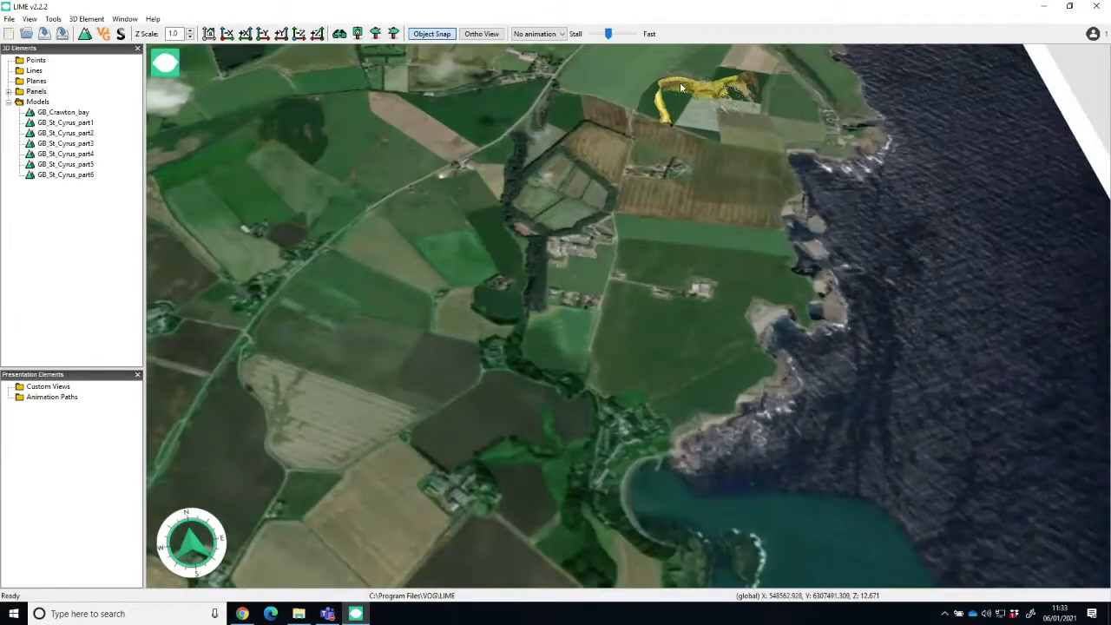
Step: Try to shift the RegionalSatImage panel about 375 m west with Modify Location to match the Crawton Bay model
right_click(36, 92)
click(8, 92)
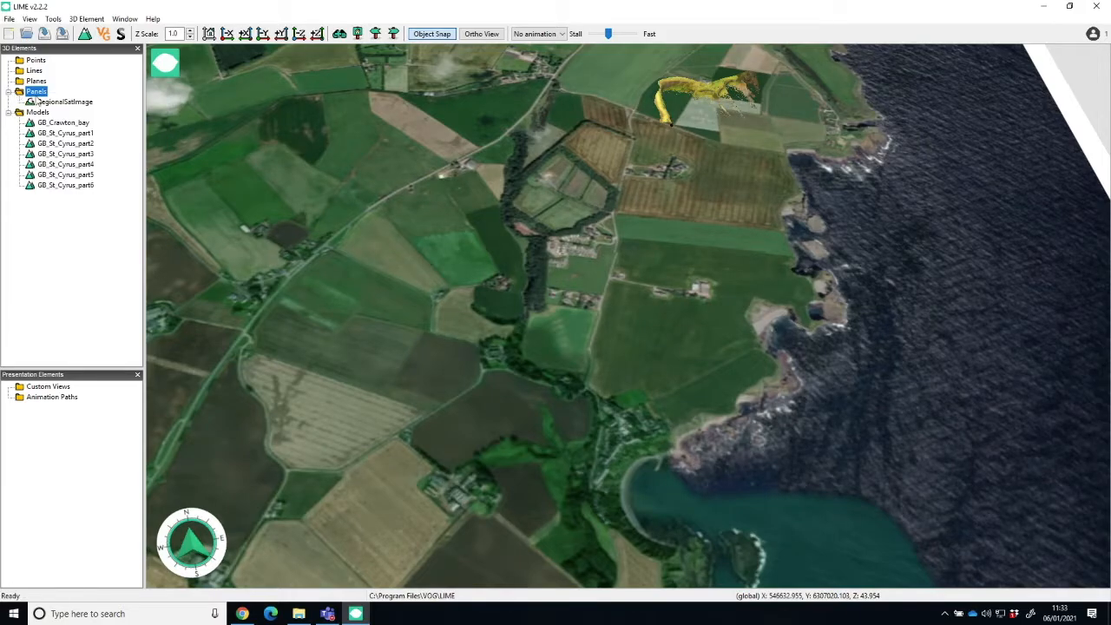
right_click(56, 102)
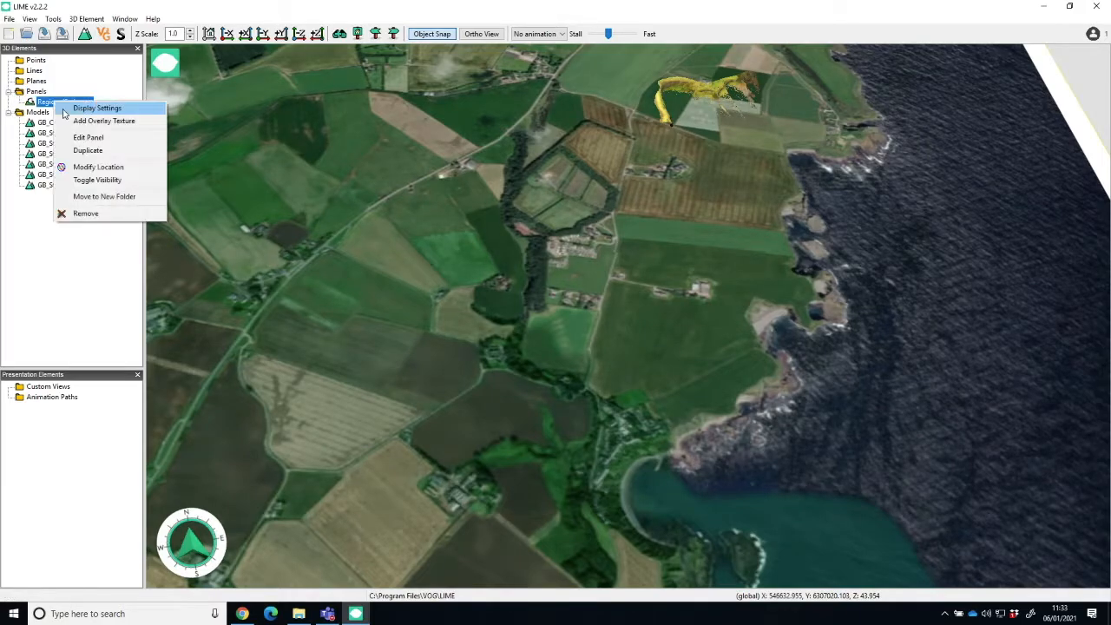
click(84, 166)
ctrl+click(460, 368)
drag(429, 373, 301, 359)
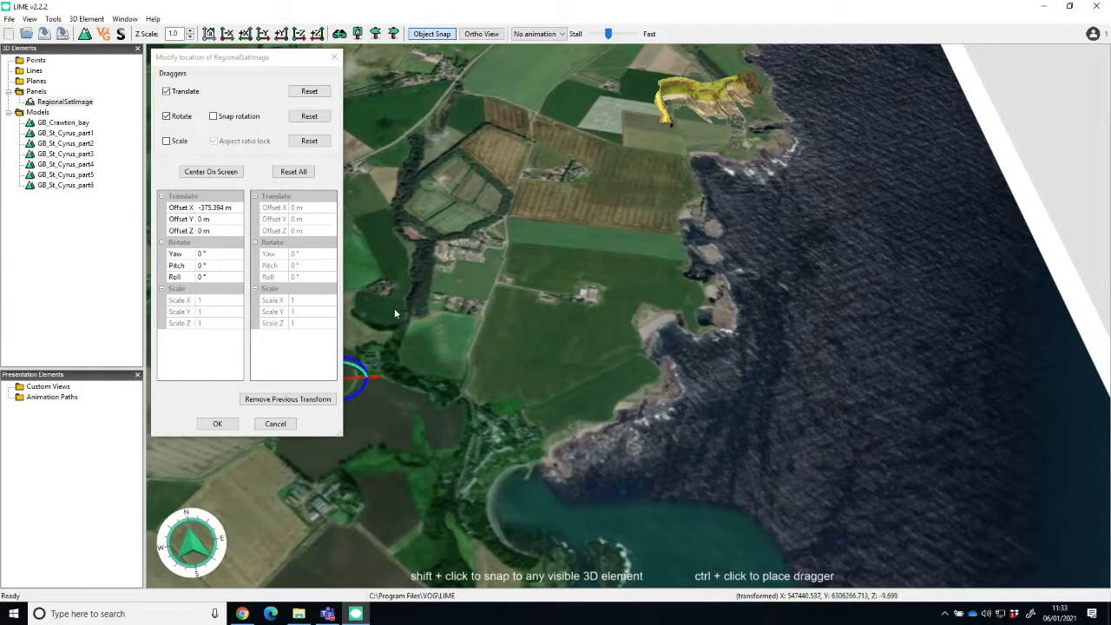
scroll(665, 224, down, 5)
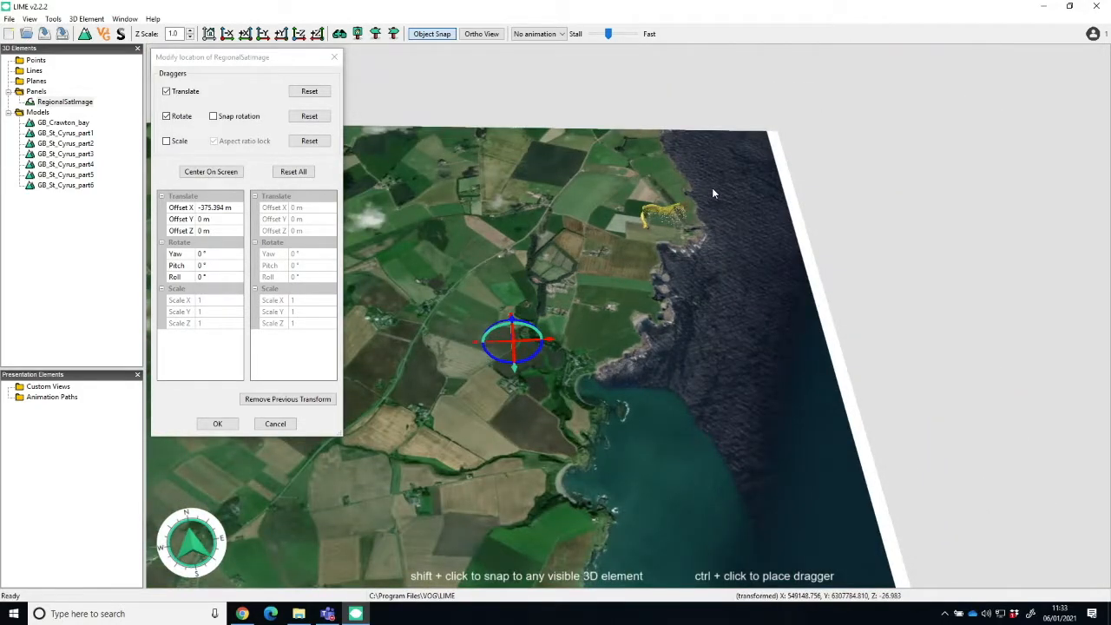
scroll(552, 305, up, 2)
click(274, 423)
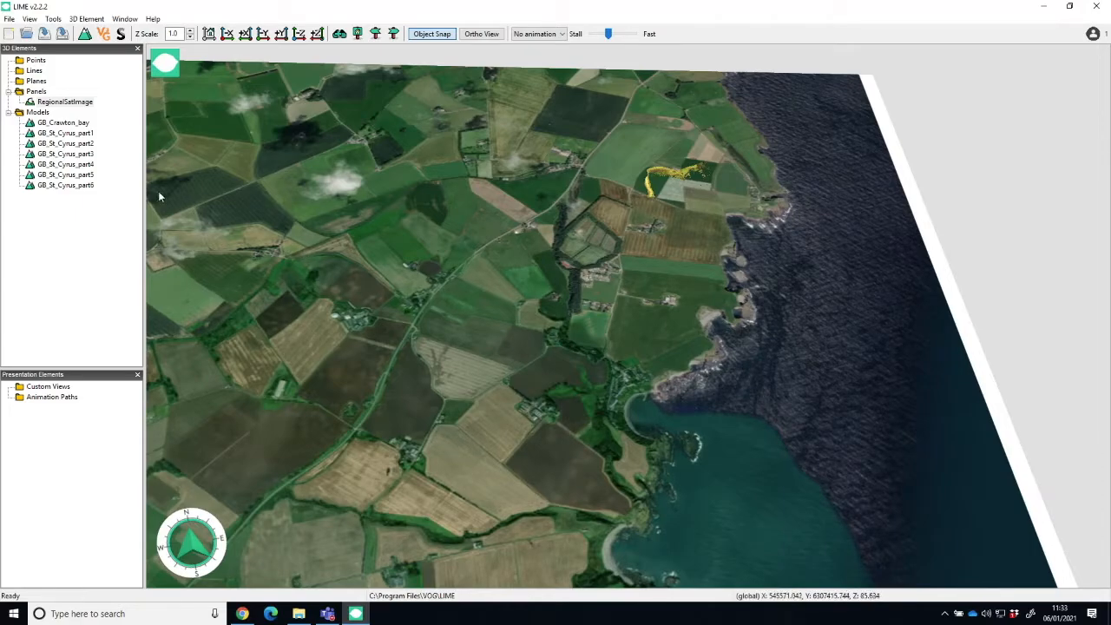
Step: Centre the view on GB_St_Cyrus_part2 and examine the whole St Cyrus cliff against the satellite image
click(57, 143)
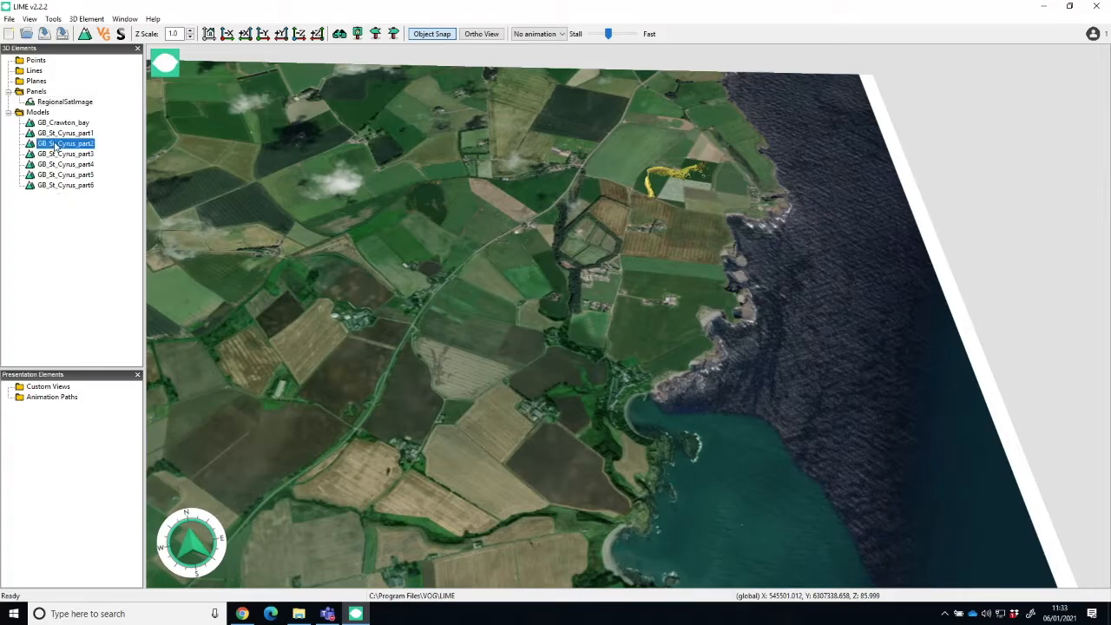
double_click(56, 143)
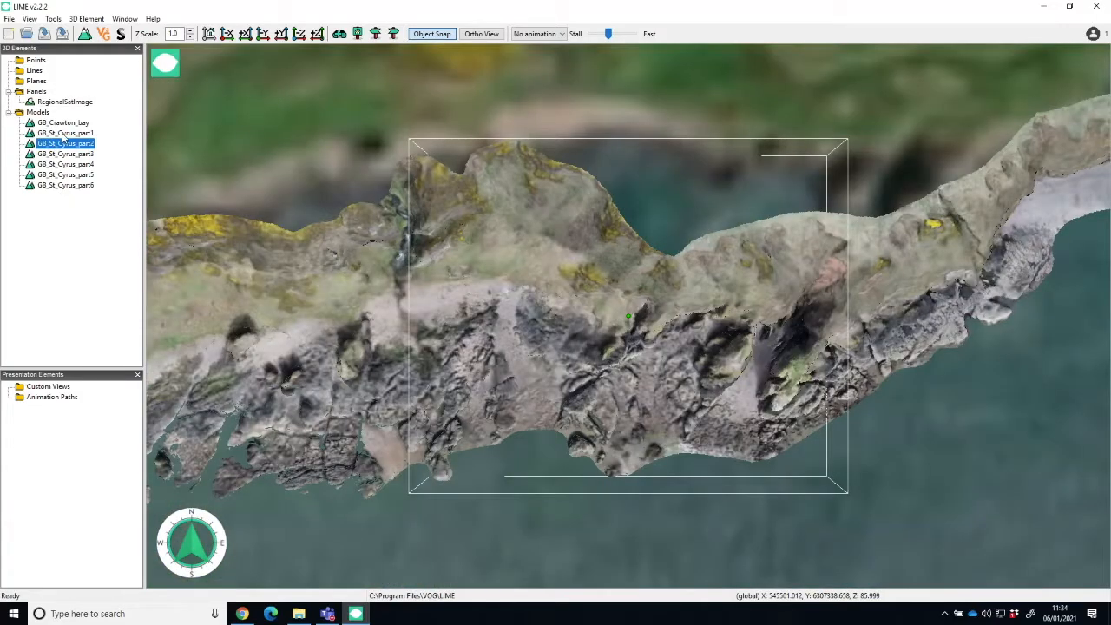
click(63, 134)
scroll(529, 278, down, 8)
drag(505, 340, 420, 336)
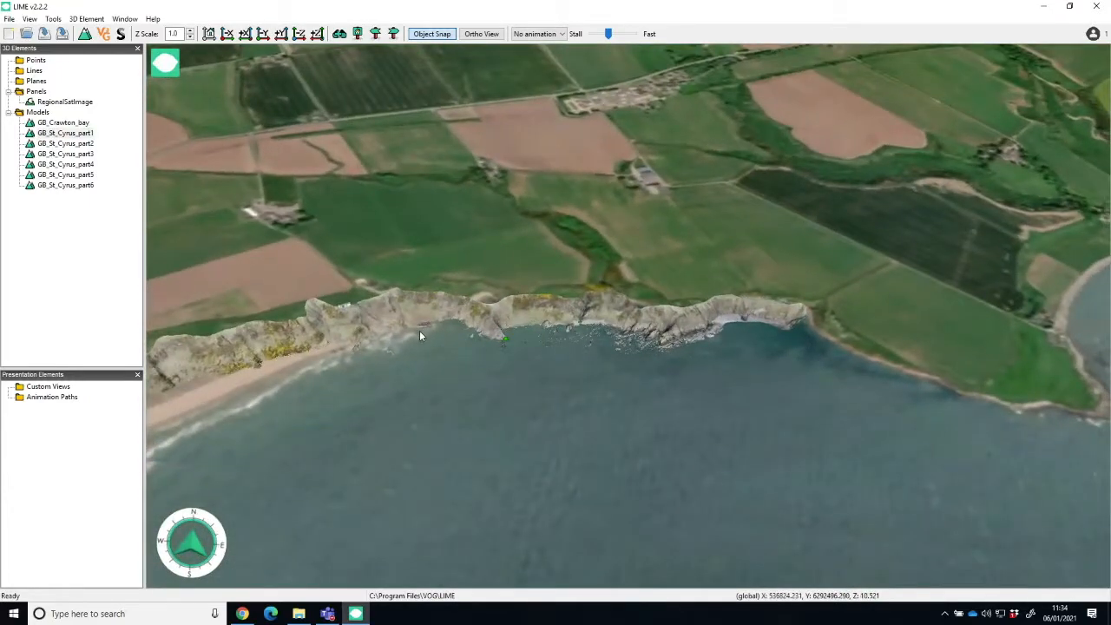
click(60, 102)
right_click(57, 101)
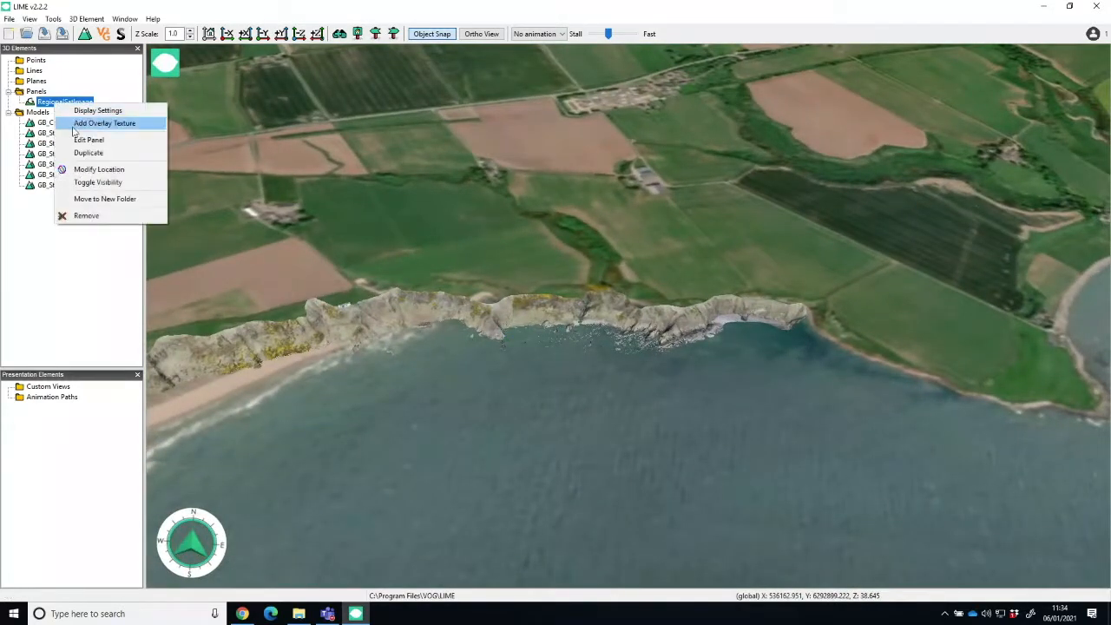
click(95, 171)
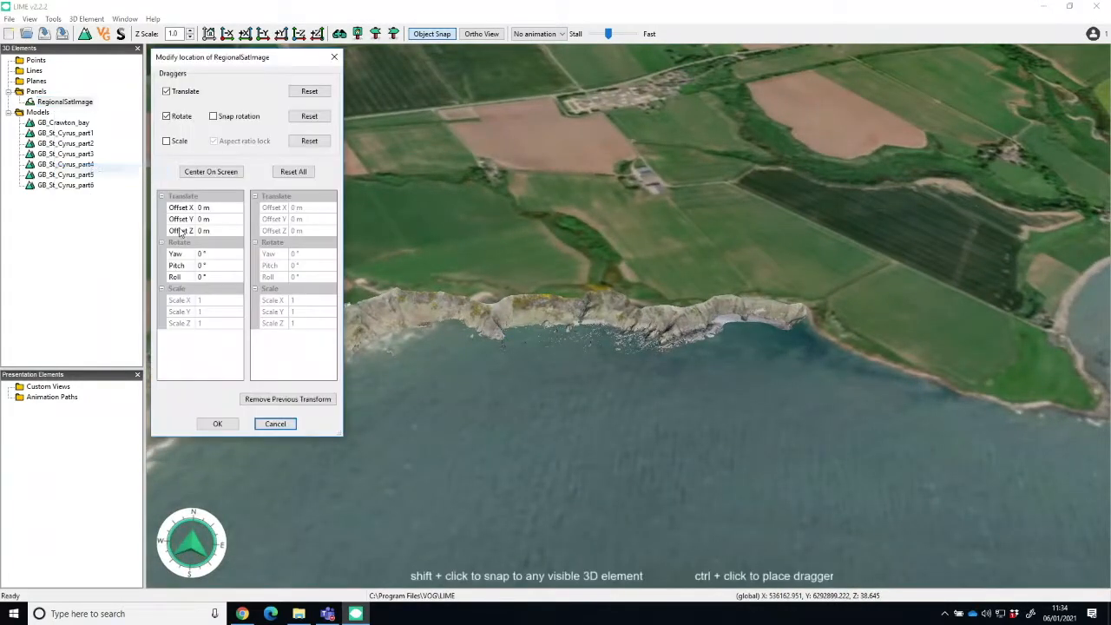
ctrl+click(536, 428)
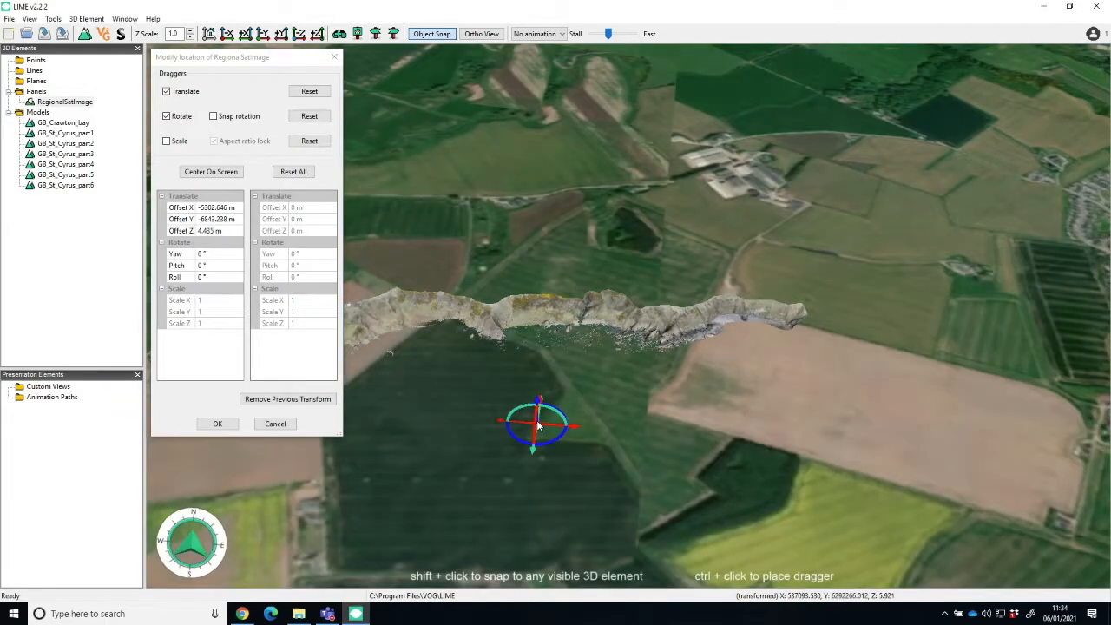
click(275, 423)
Step: Shift the RegionalSatImage panel with Modify Location by about -62 m in X, -77 m in Y and -9 m in Z to match the St Cyrus outcrop
right_click(61, 101)
click(95, 171)
ctrl+click(435, 402)
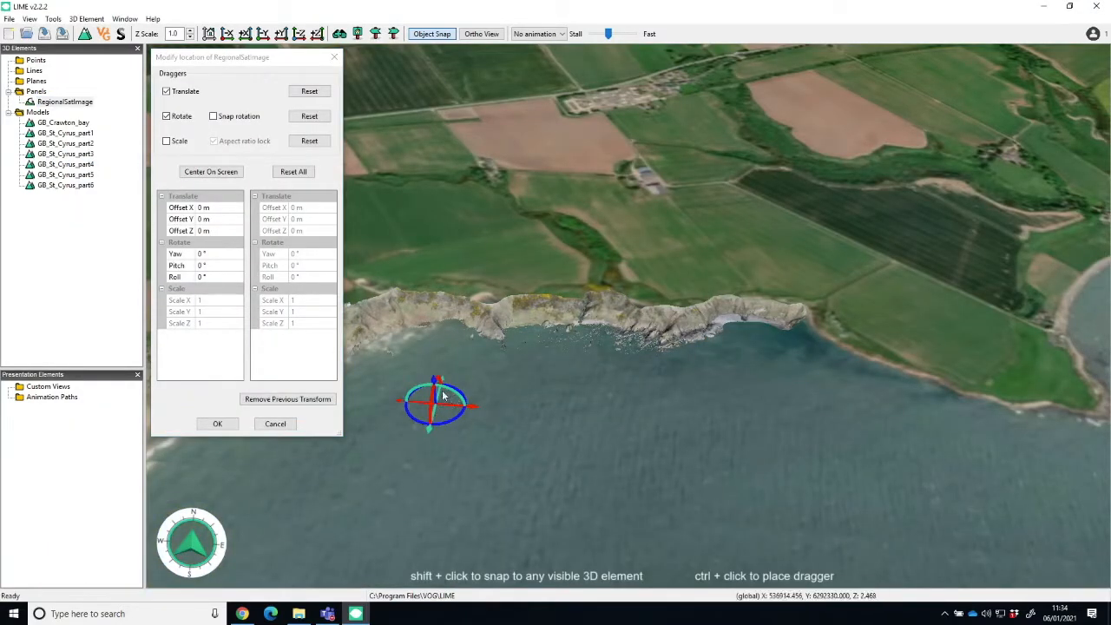
drag(436, 422, 391, 417)
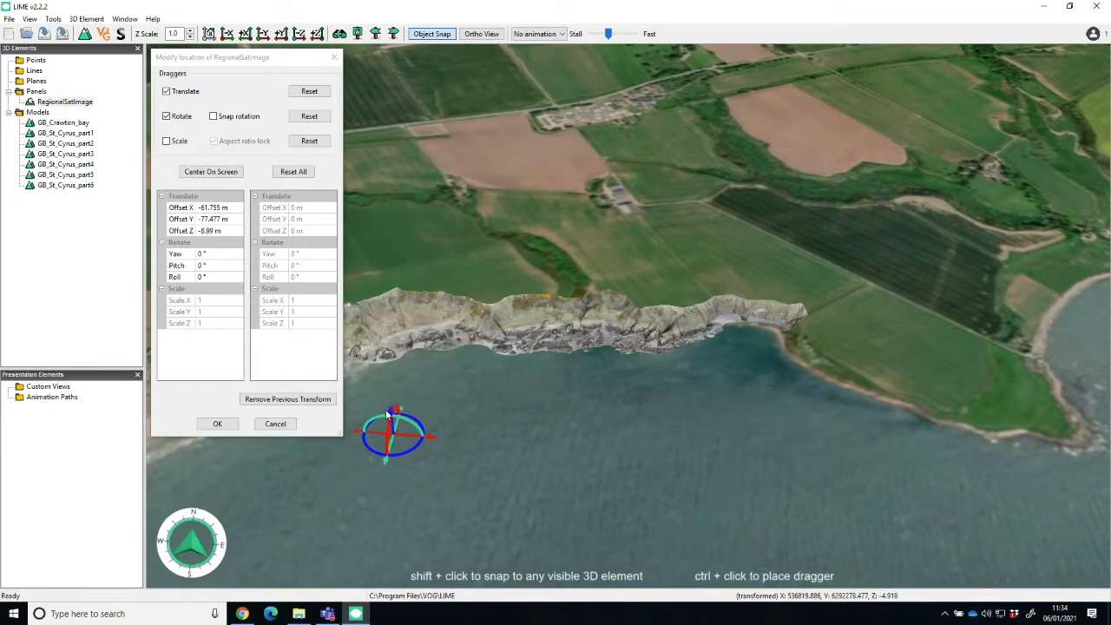
click(218, 425)
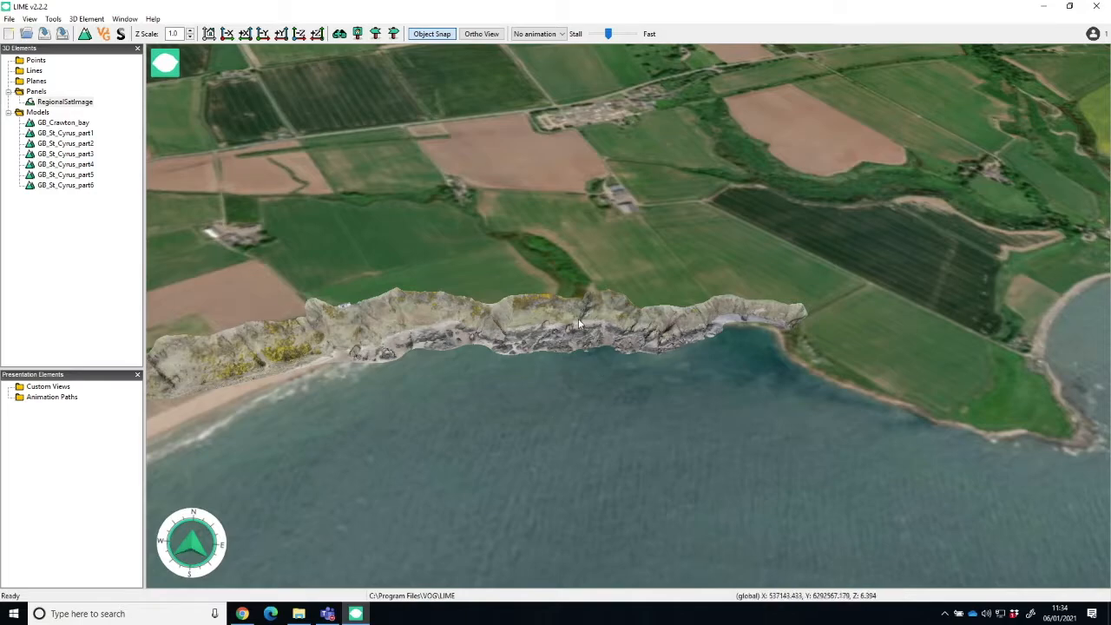
Step: Examine how the shifted satellite image fits the St Cyrus cliffs, from afar and close up along the shoreline
scroll(577, 330, down, 5)
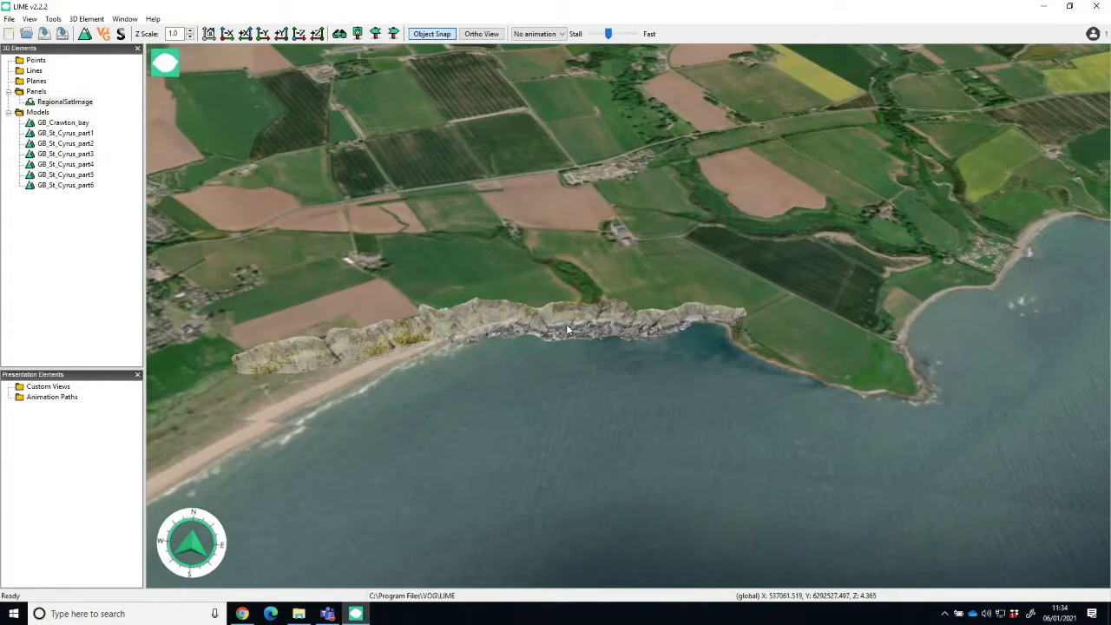
scroll(564, 326, up, 5)
scroll(598, 342, down, 4)
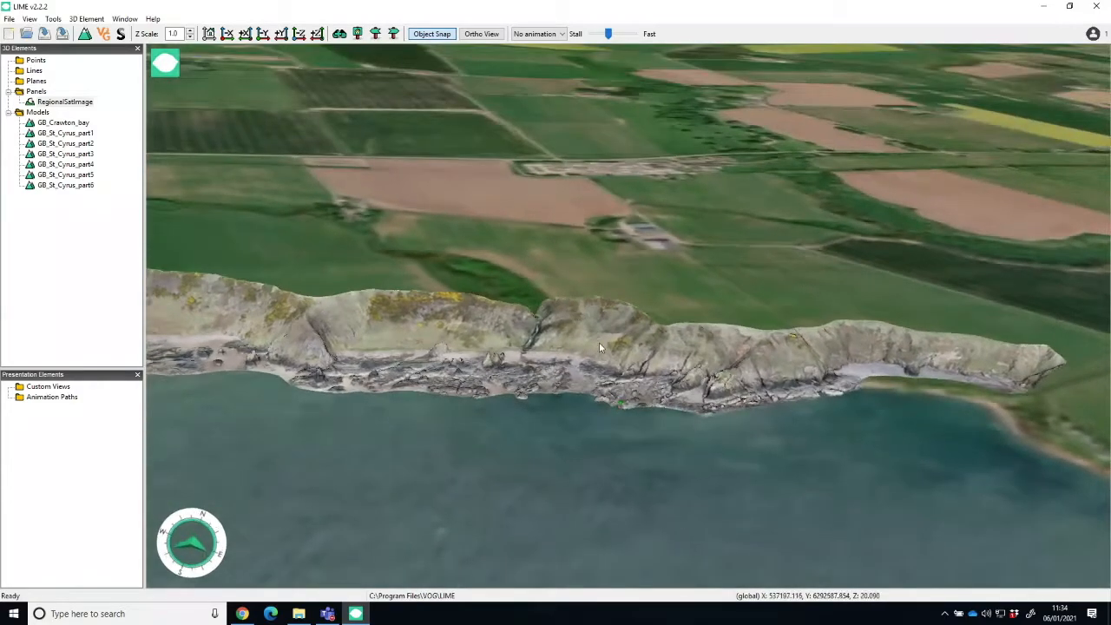
scroll(694, 459, up, 4)
drag(738, 466, 675, 369)
scroll(675, 369, down, 6)
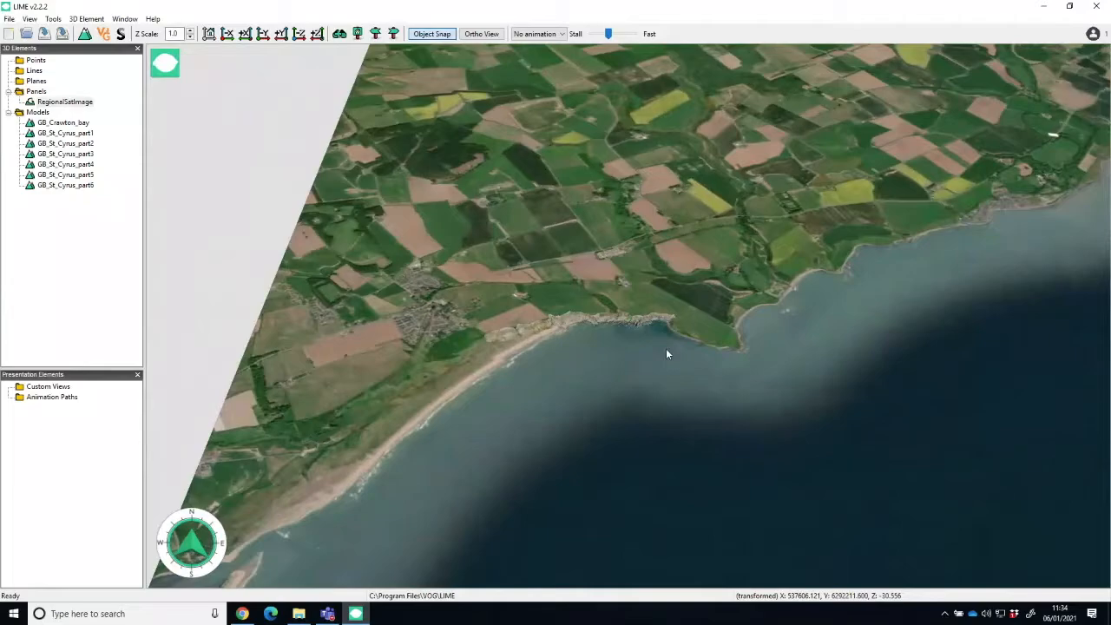
scroll(666, 348, up, 6)
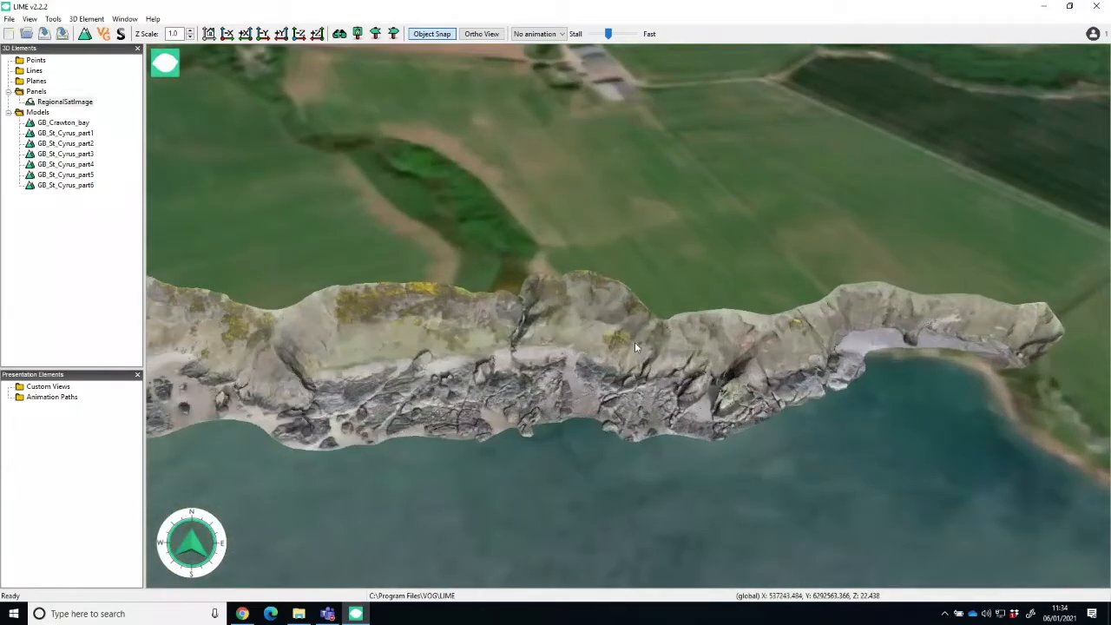
drag(635, 347, 772, 349)
drag(555, 343, 690, 319)
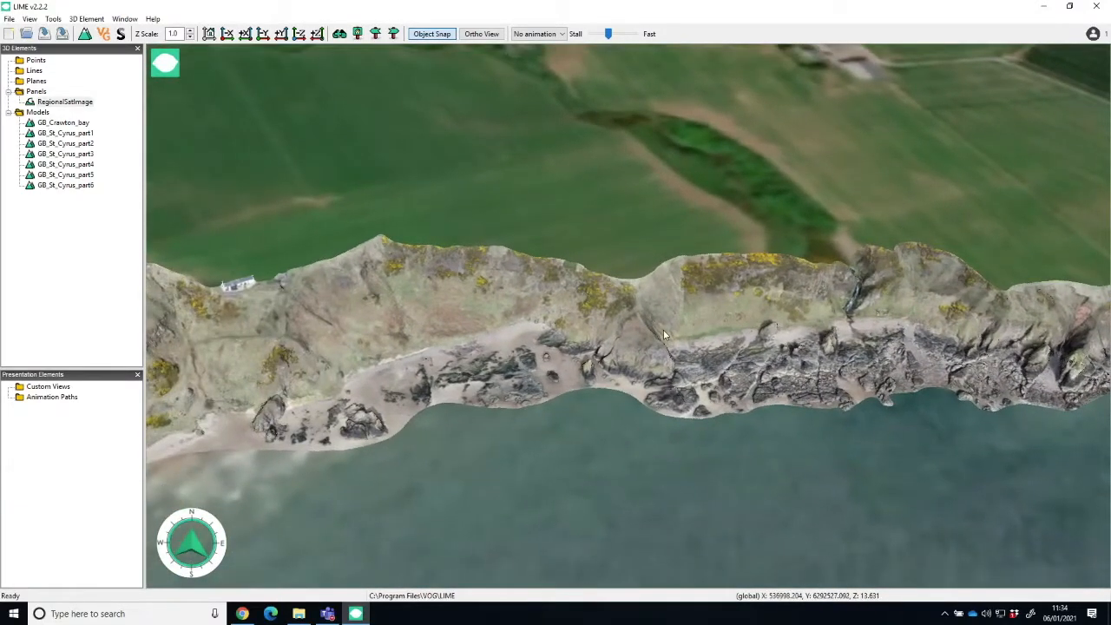
scroll(663, 329, up, 3)
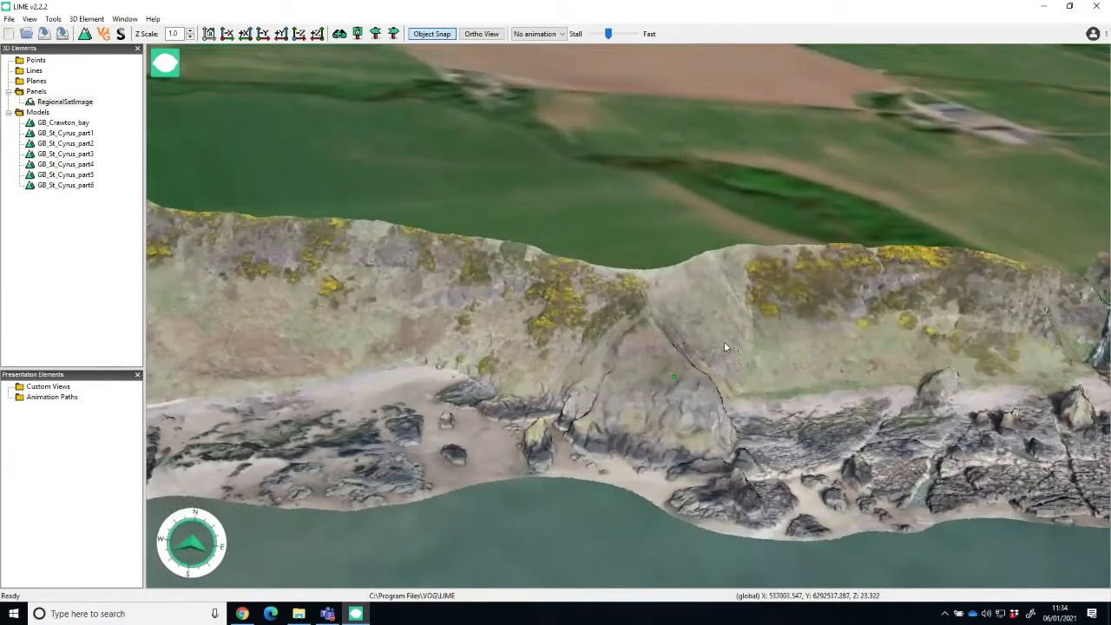
drag(712, 346, 617, 318)
drag(651, 356, 773, 361)
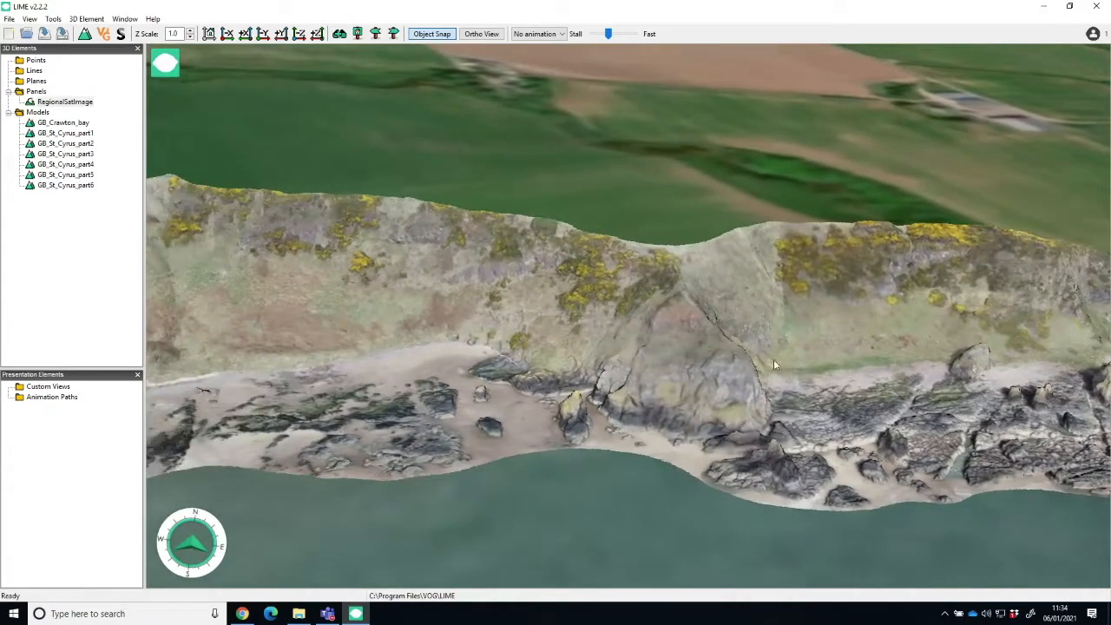
drag(537, 333, 807, 354)
right_click(37, 75)
click(74, 79)
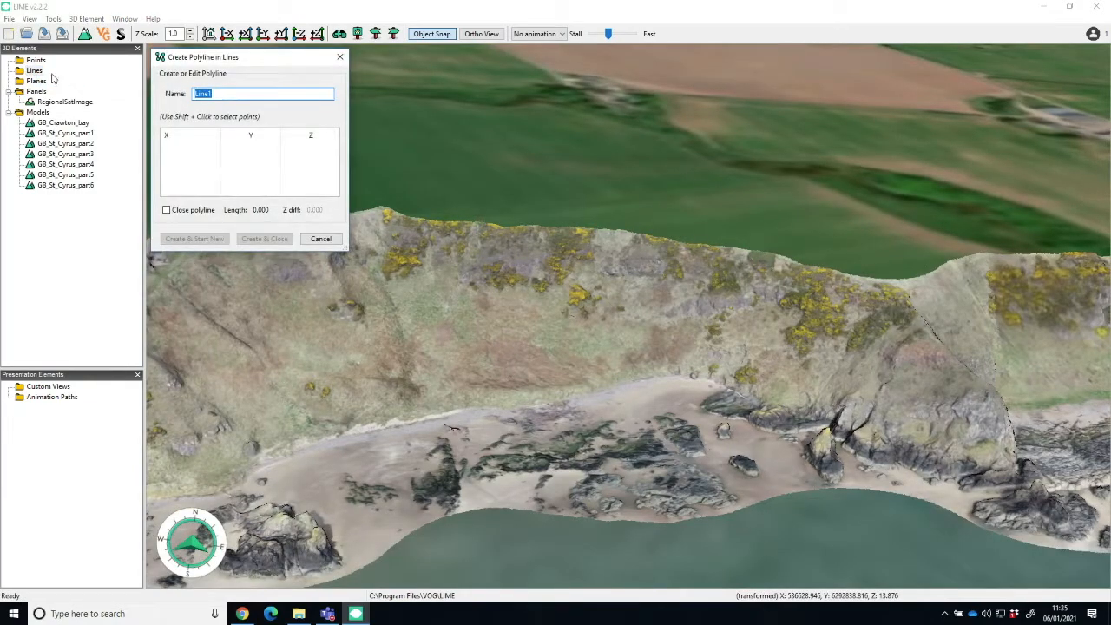
click(320, 240)
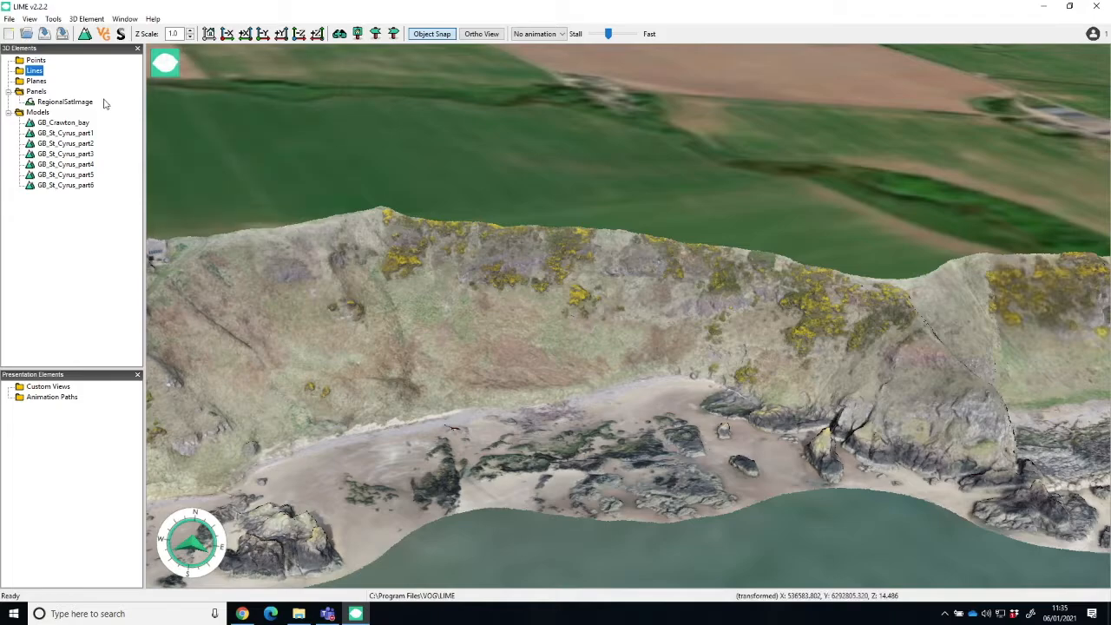
Step: Trace a new 14-point polyline about 169 m long across the upper part of the vegetated St Cyrus cliff face
right_click(39, 76)
click(62, 84)
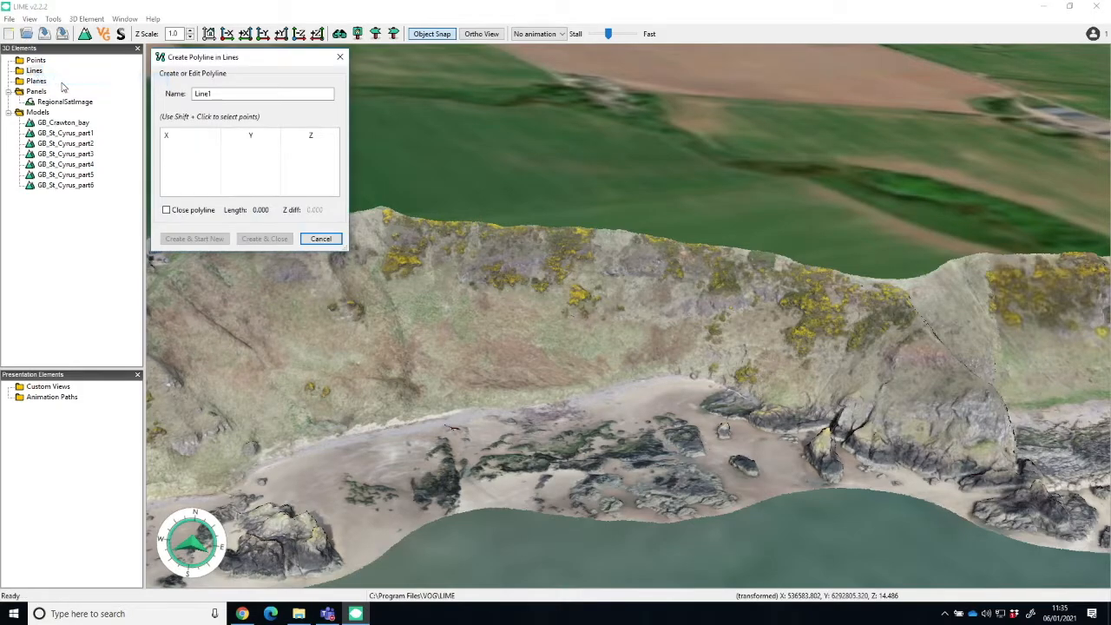
shift+click(299, 280)
shift+click(323, 278)
shift+click(355, 277)
shift+click(384, 276)
shift+click(408, 279)
shift+click(459, 281)
shift+click(503, 286)
shift+click(533, 285)
shift+click(565, 292)
shift+click(618, 289)
shift+click(658, 283)
shift+click(695, 283)
shift+click(727, 282)
shift+click(753, 276)
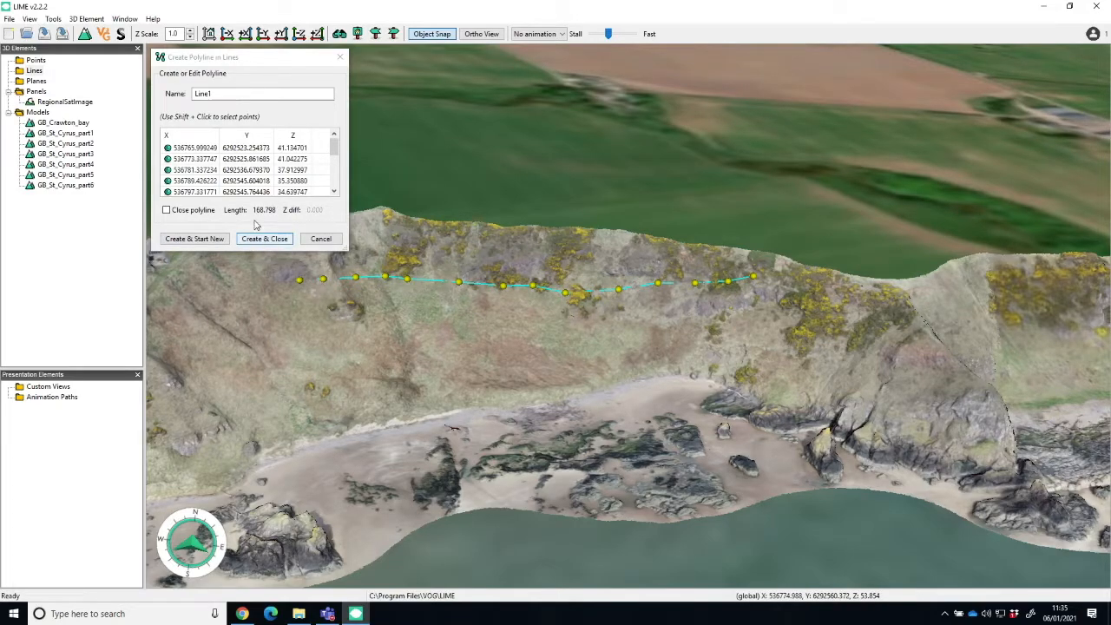
Step: Name the polyline random1, create it and select it among the project's lines
click(178, 95)
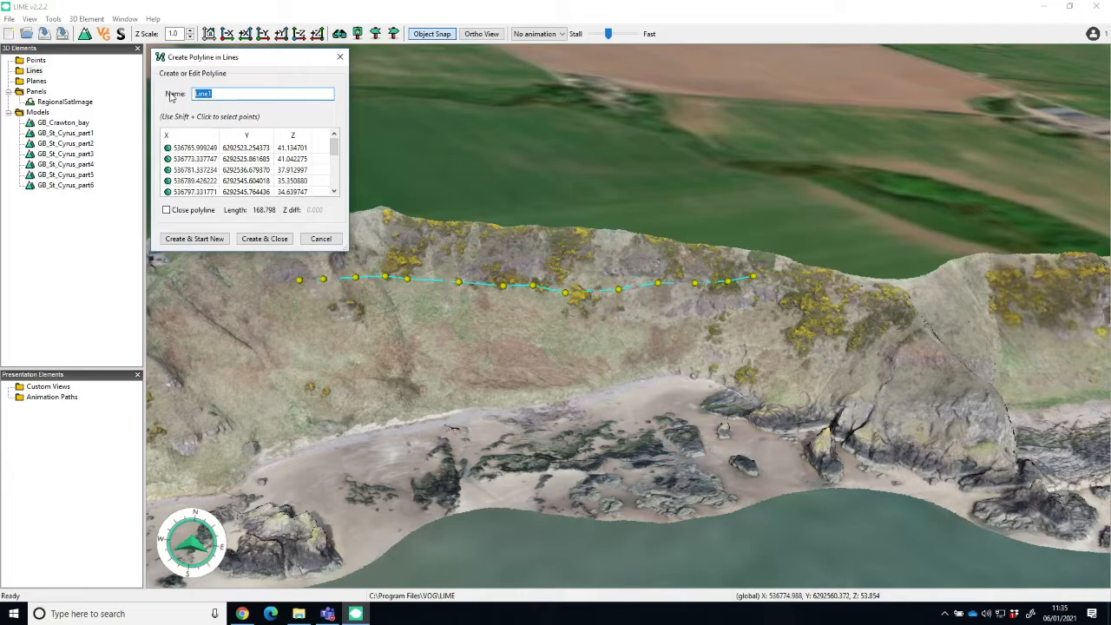
text(random1)
click(267, 239)
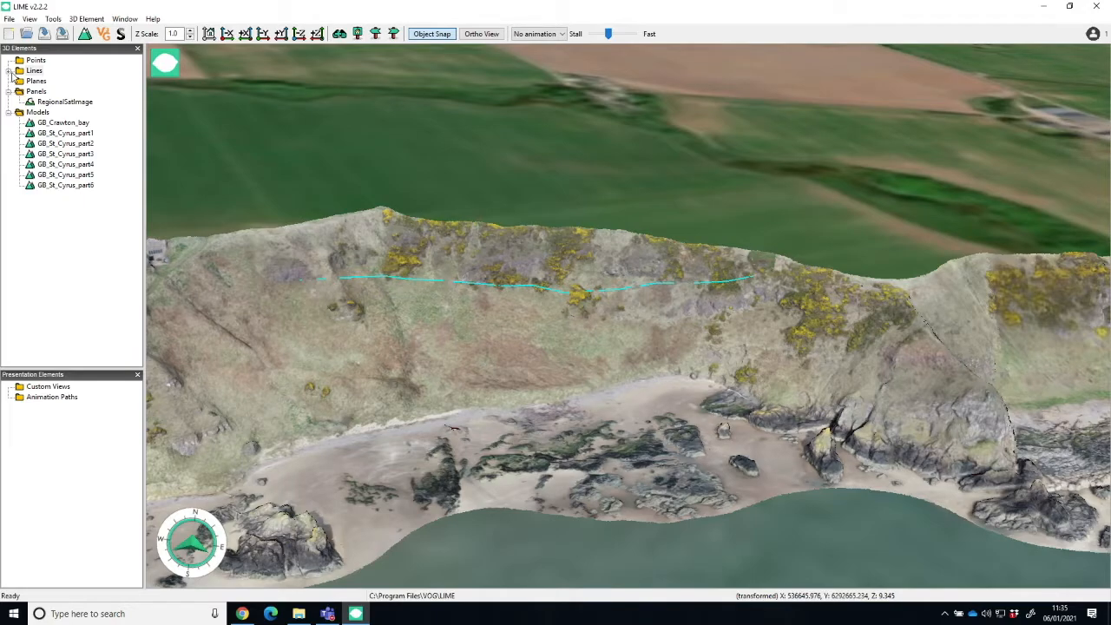
double_click(34, 70)
click(35, 82)
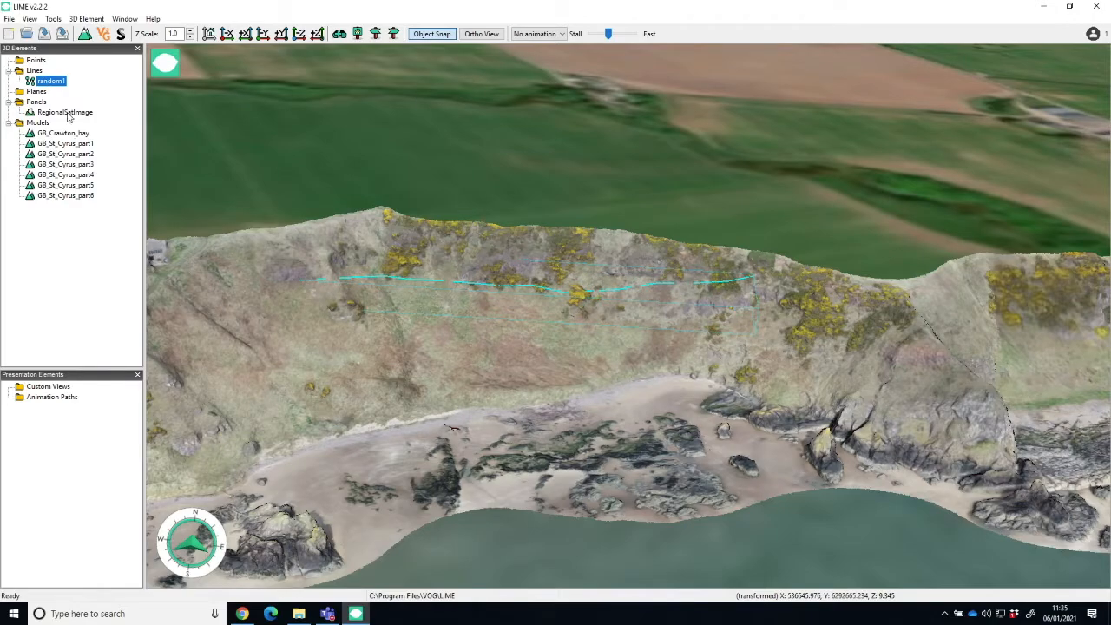
right_click(35, 61)
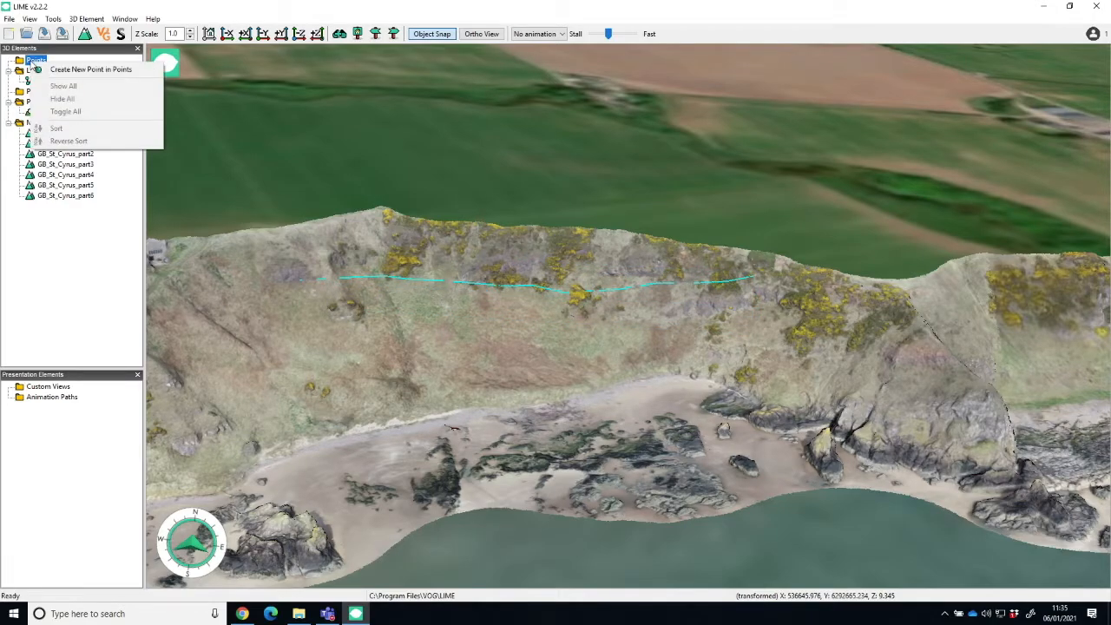
click(62, 75)
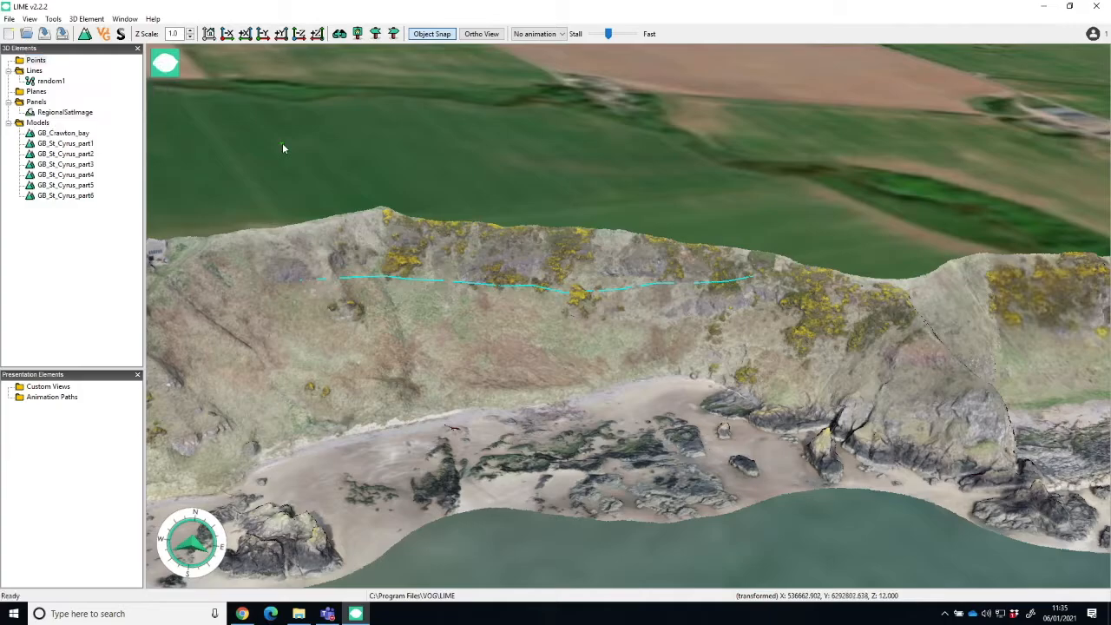
click(282, 142)
Step: Start a new 3D point with the Picture icon and place it on the yellow-topped dark rock at the foot of the St Cyrus cliff
scroll(667, 222, down, 5)
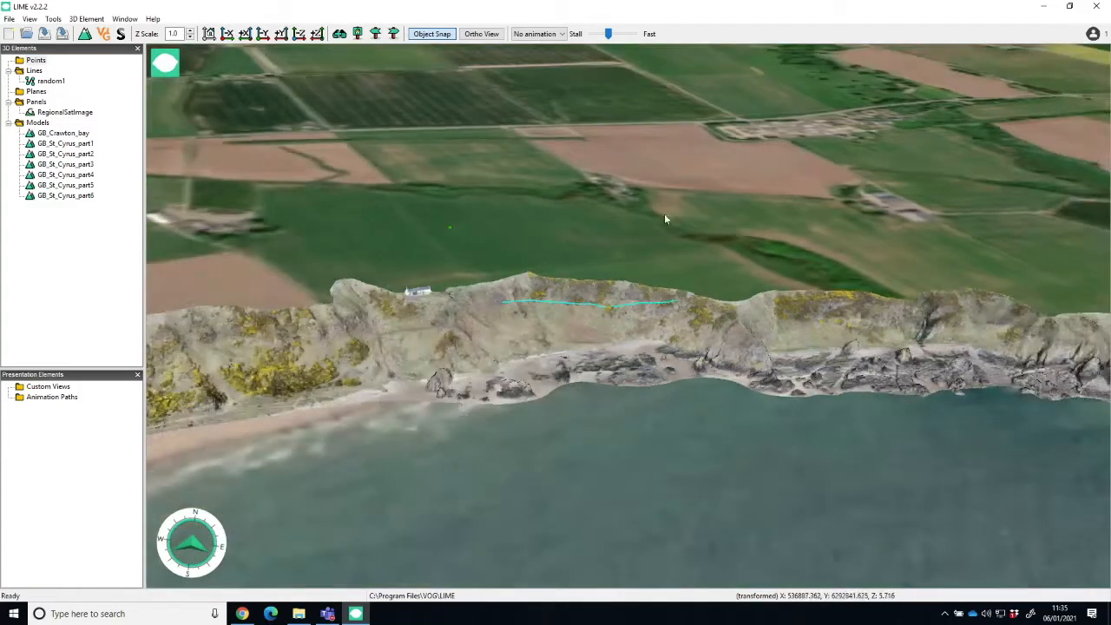
scroll(664, 218, up, 10)
scroll(778, 268, down, 5)
drag(779, 269, 617, 218)
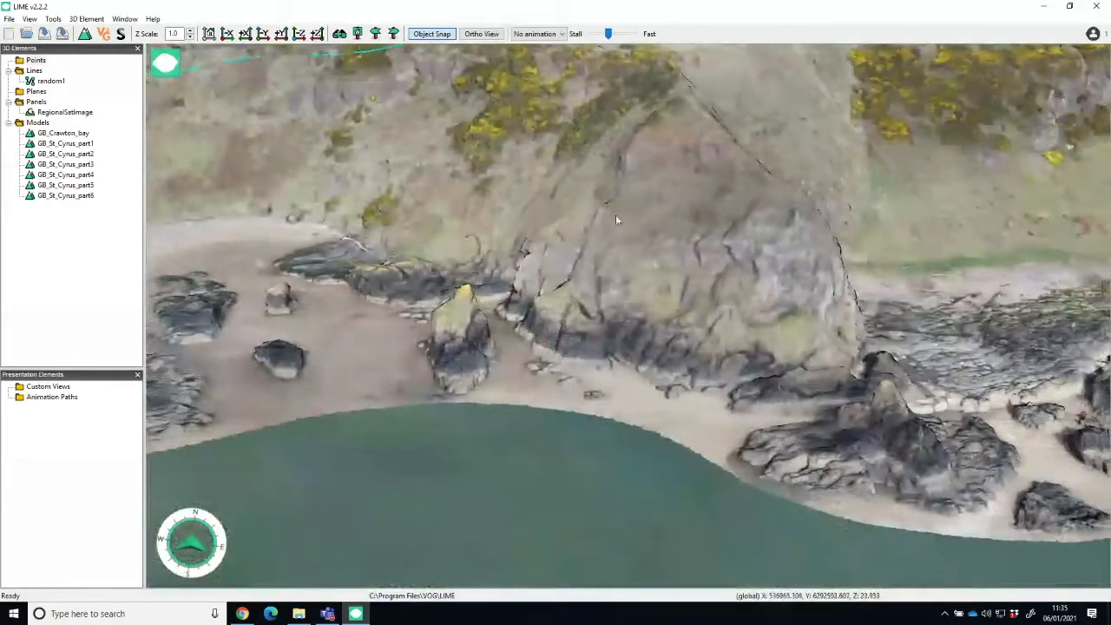
scroll(627, 235, up, 5)
scroll(628, 236, down, 5)
right_drag(627, 236, 670, 227)
right_drag(595, 323, 615, 310)
scroll(615, 310, up, 8)
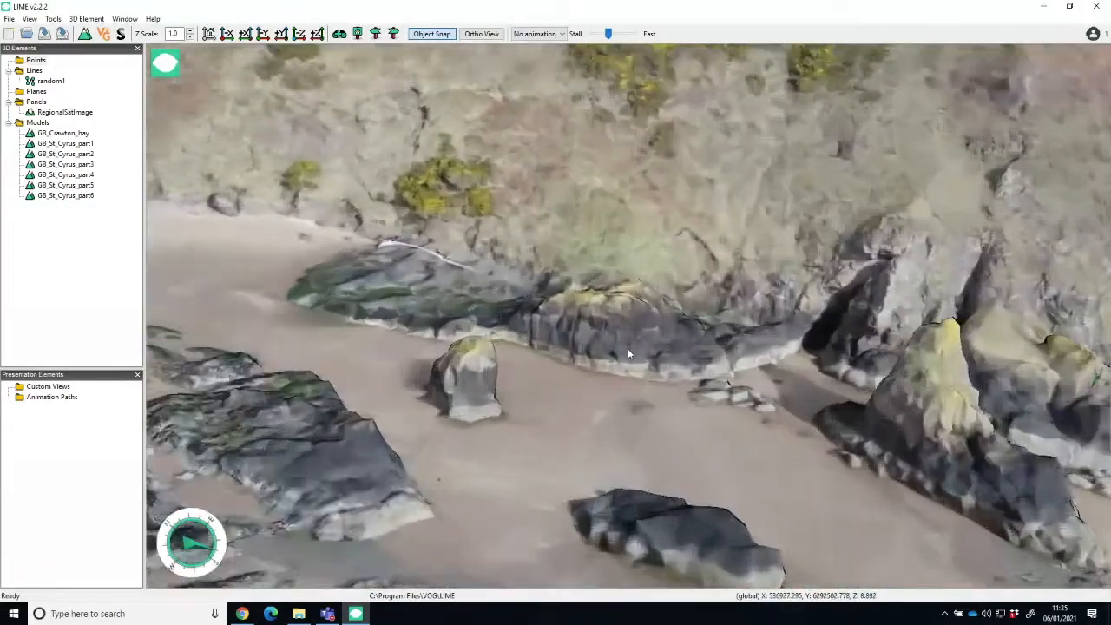
scroll(616, 345, up, 3)
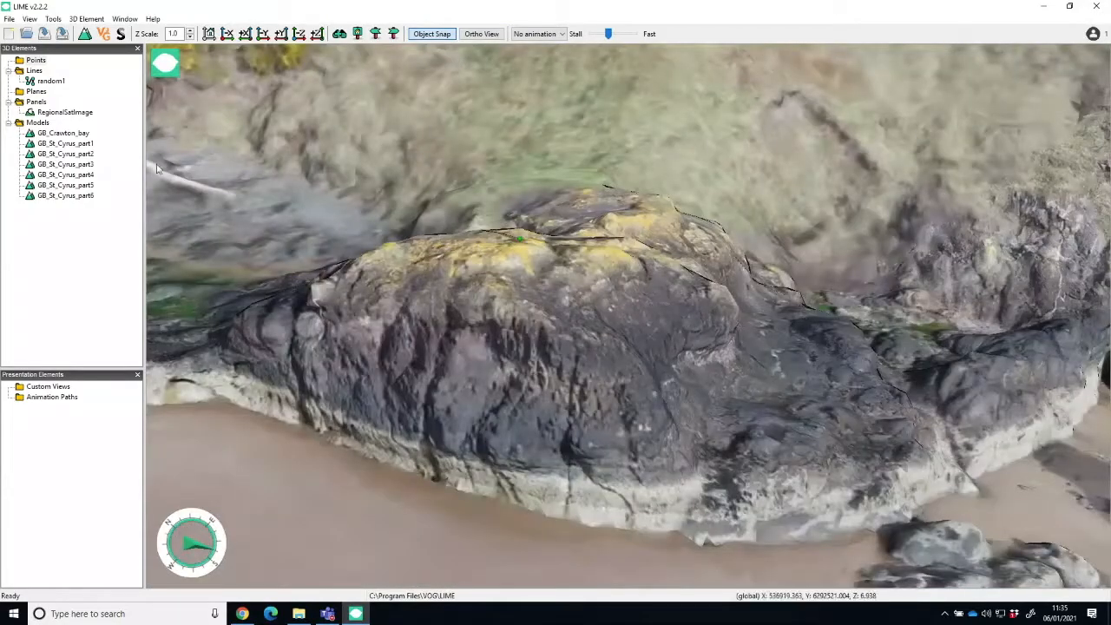
right_click(36, 63)
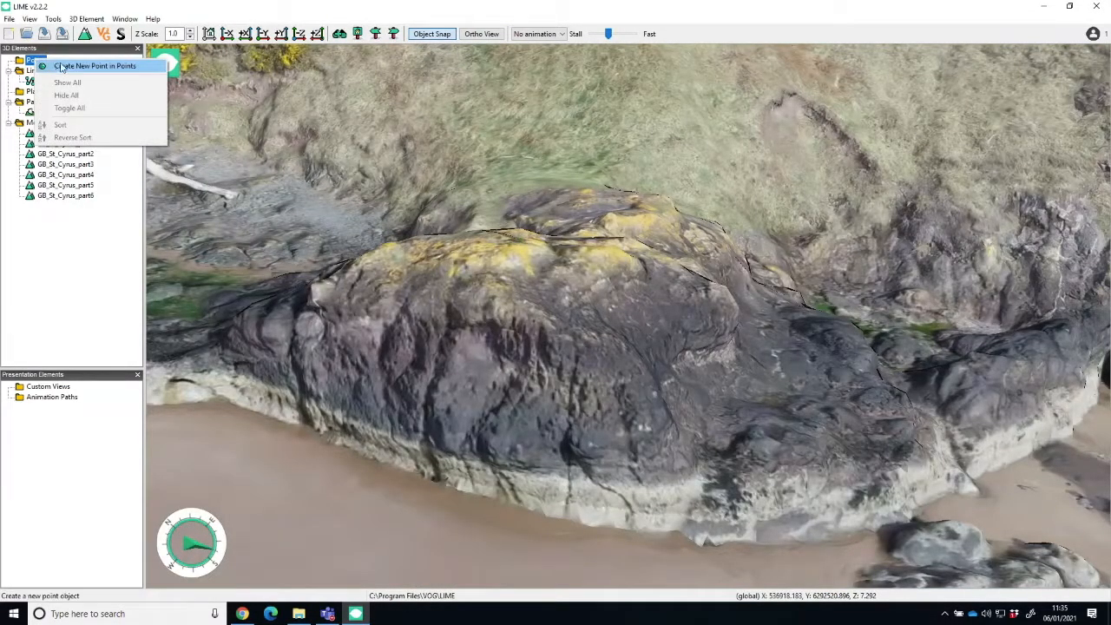
click(63, 67)
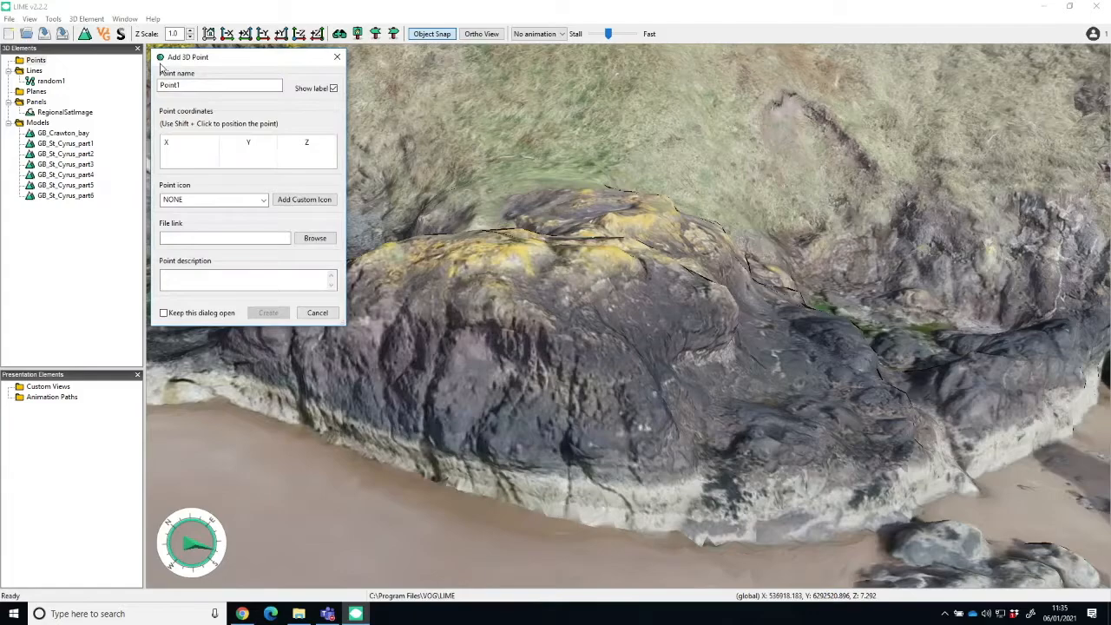
click(263, 201)
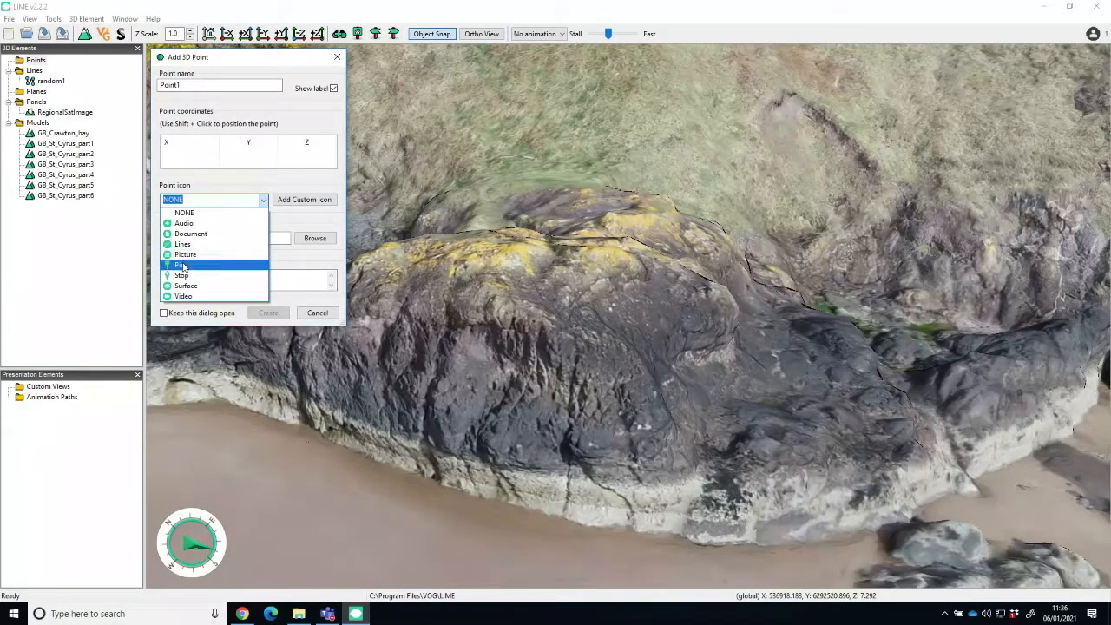
click(184, 255)
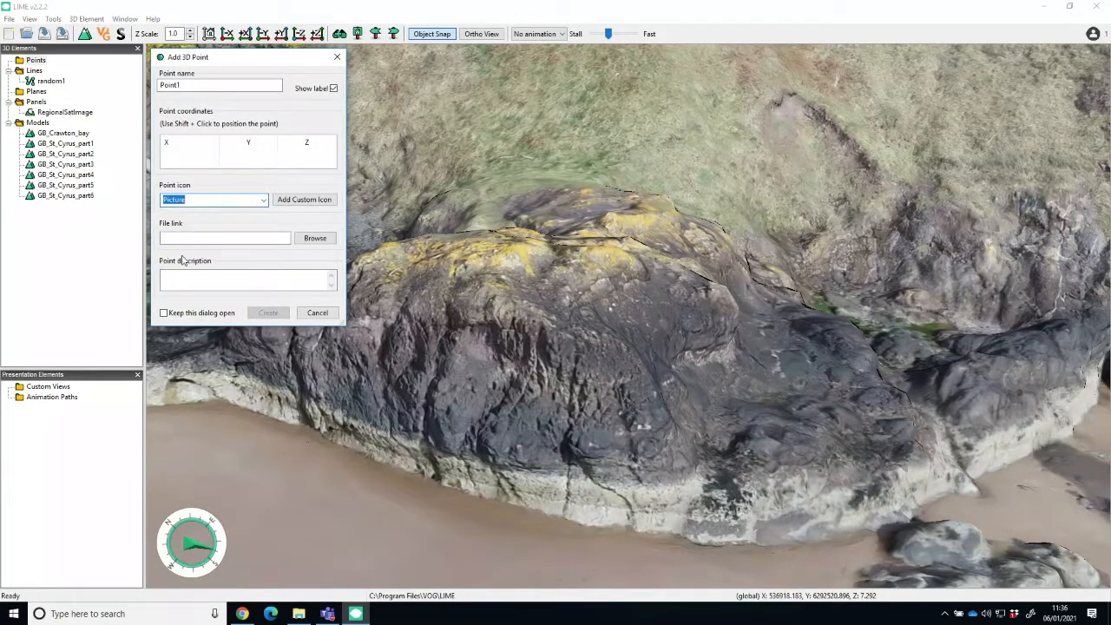
shift+click(566, 332)
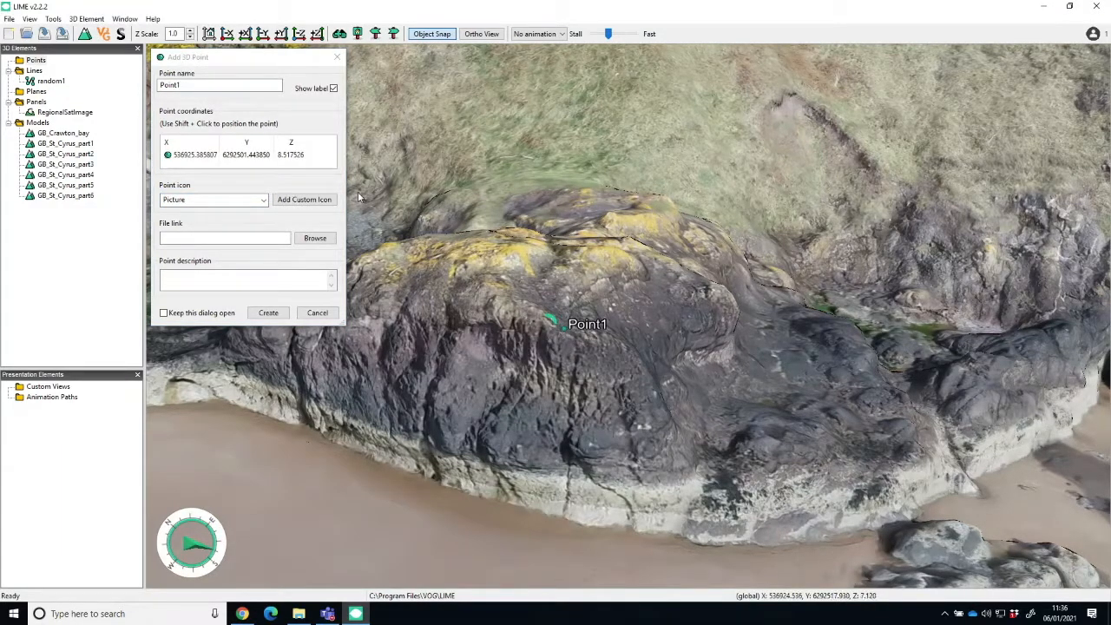
Step: Link the point to Photo7 from the StCyrus folder in CourseDataPack, create it and show it among the project's points
click(316, 240)
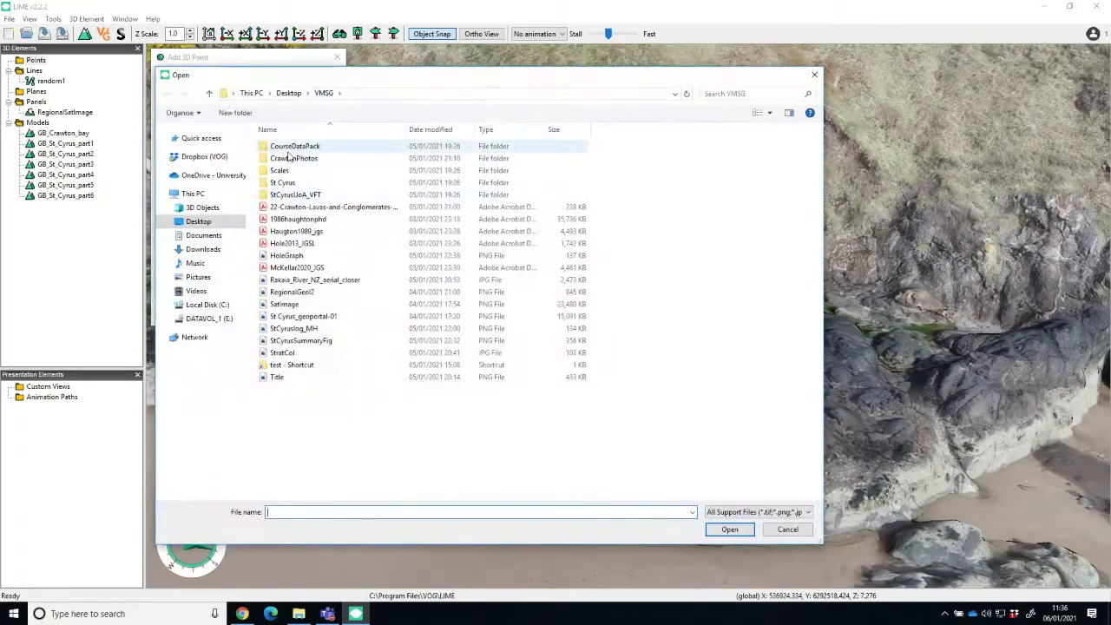
click(289, 148)
double_click(288, 148)
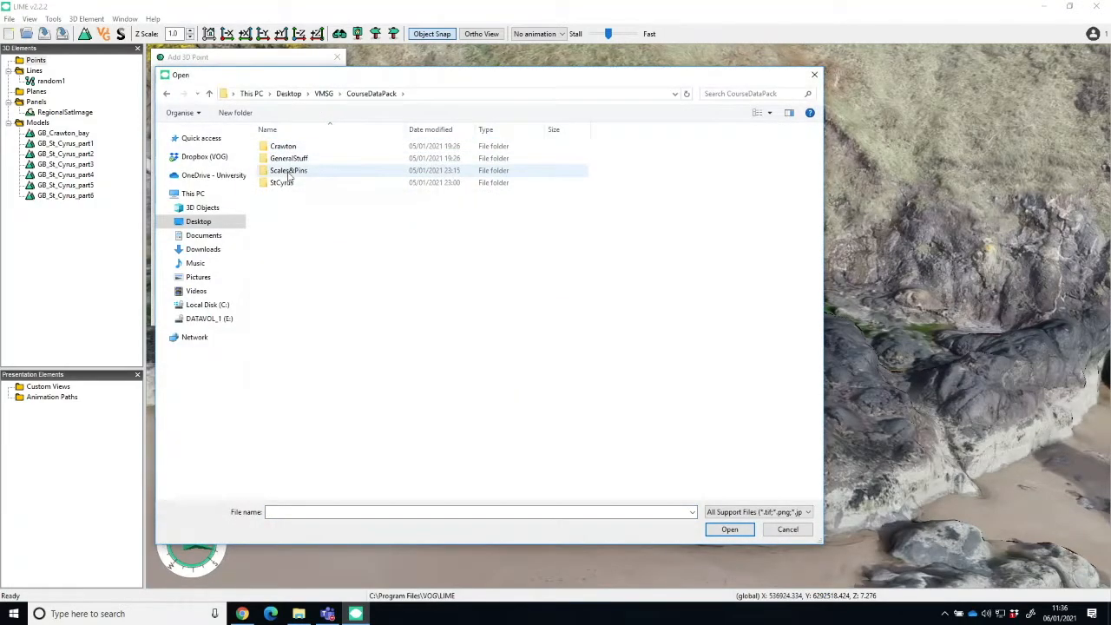
double_click(280, 183)
scroll(441, 302, down, 1)
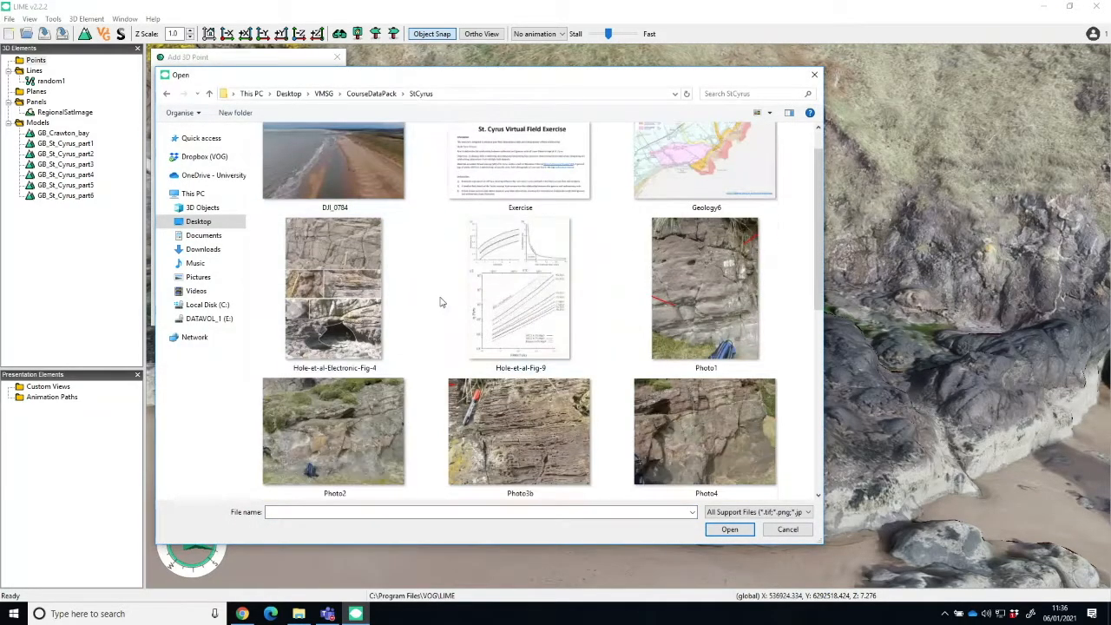
scroll(438, 295, down, 2)
scroll(438, 295, down, 4)
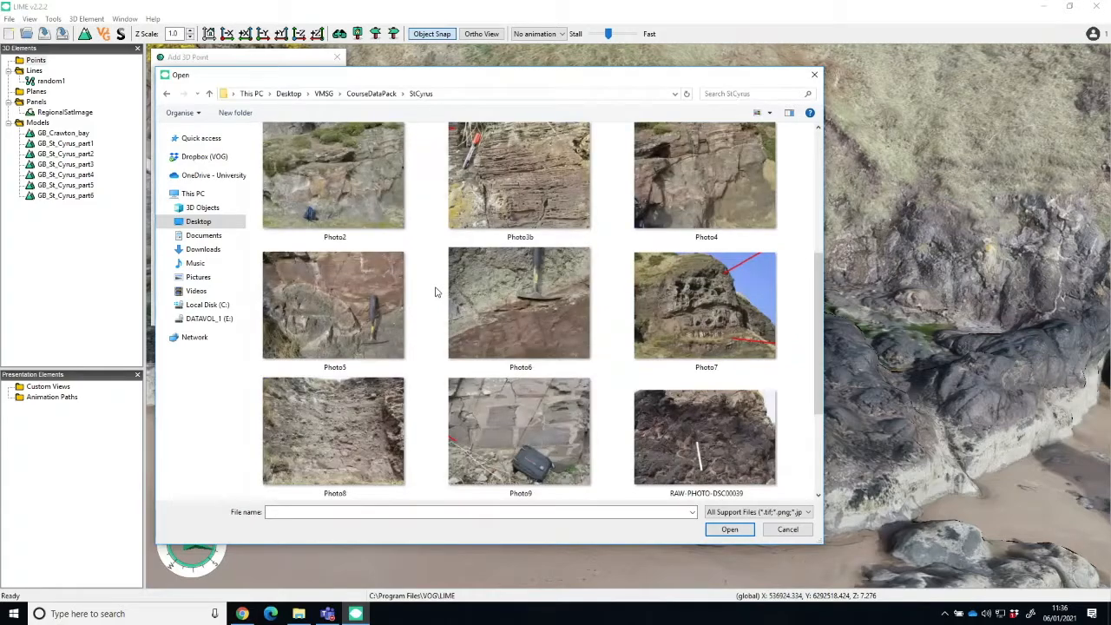
click(705, 277)
click(744, 529)
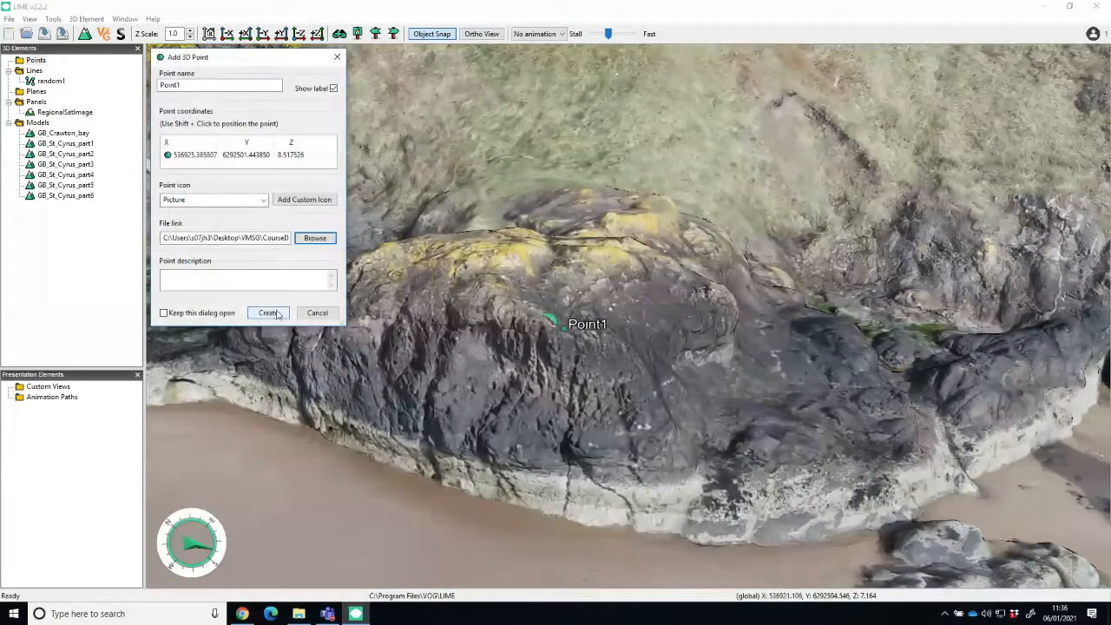
click(271, 313)
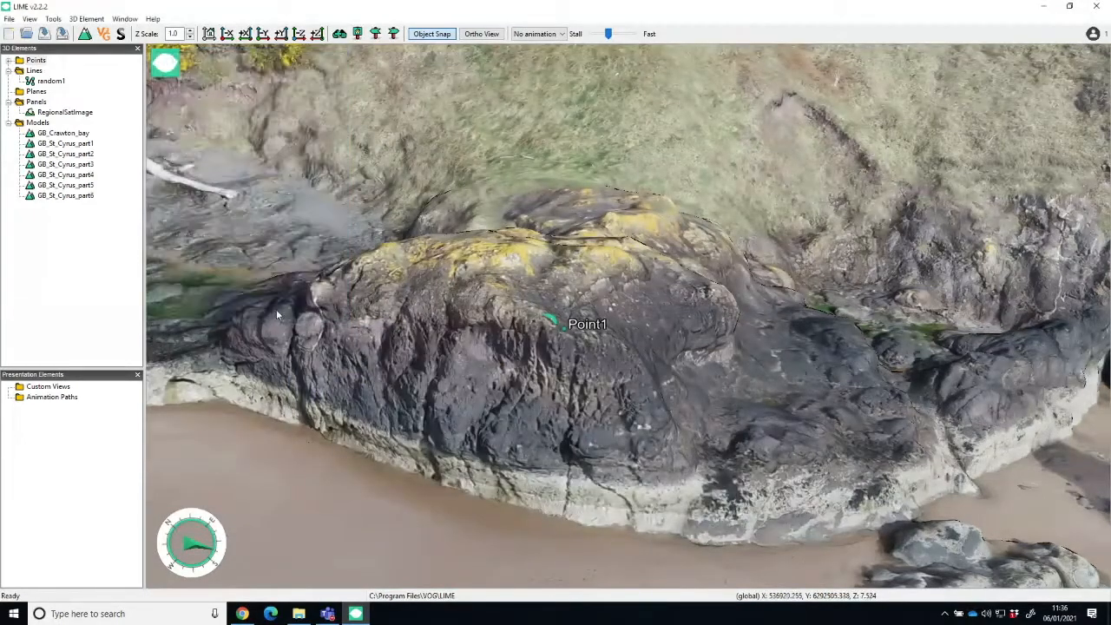
click(9, 60)
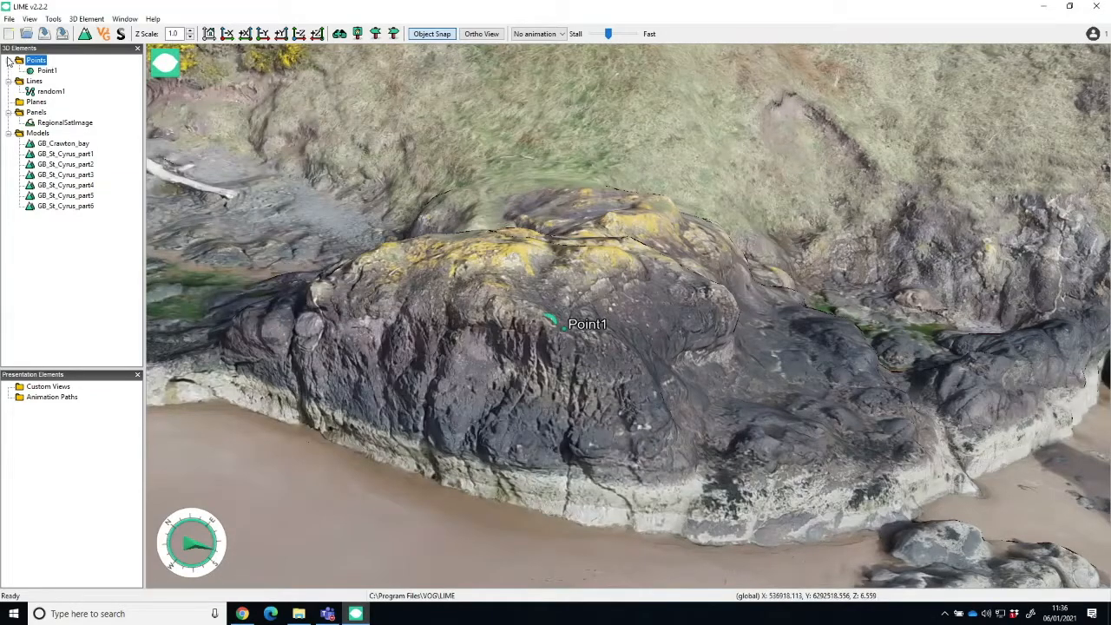
Step: Rename the point on the dark rock as Photo1
click(47, 70)
click(48, 74)
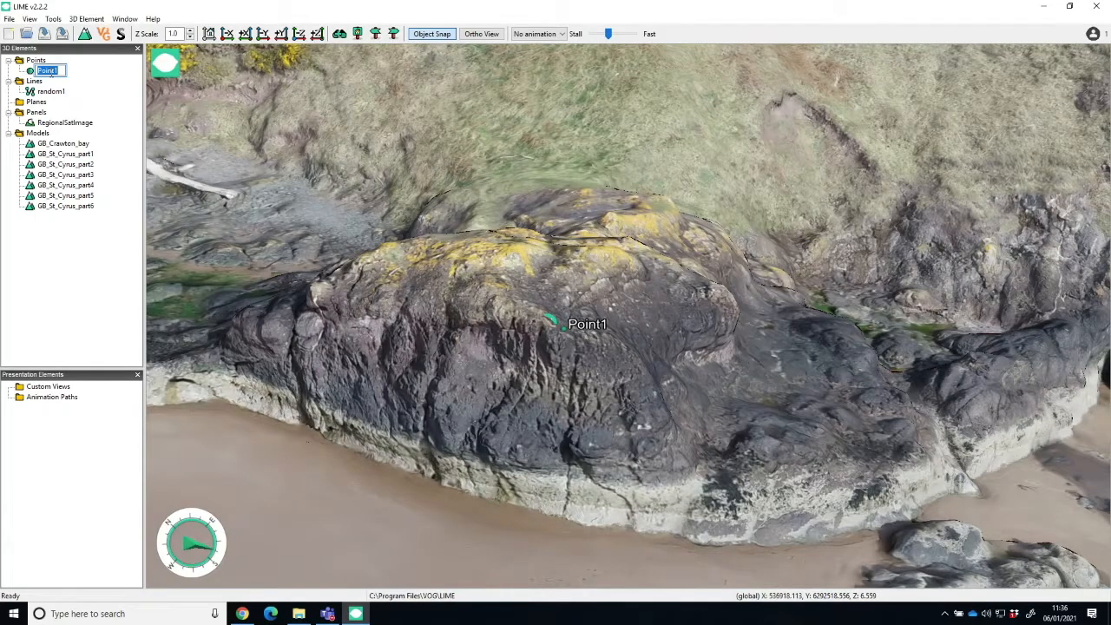
text(P)
key(Return)
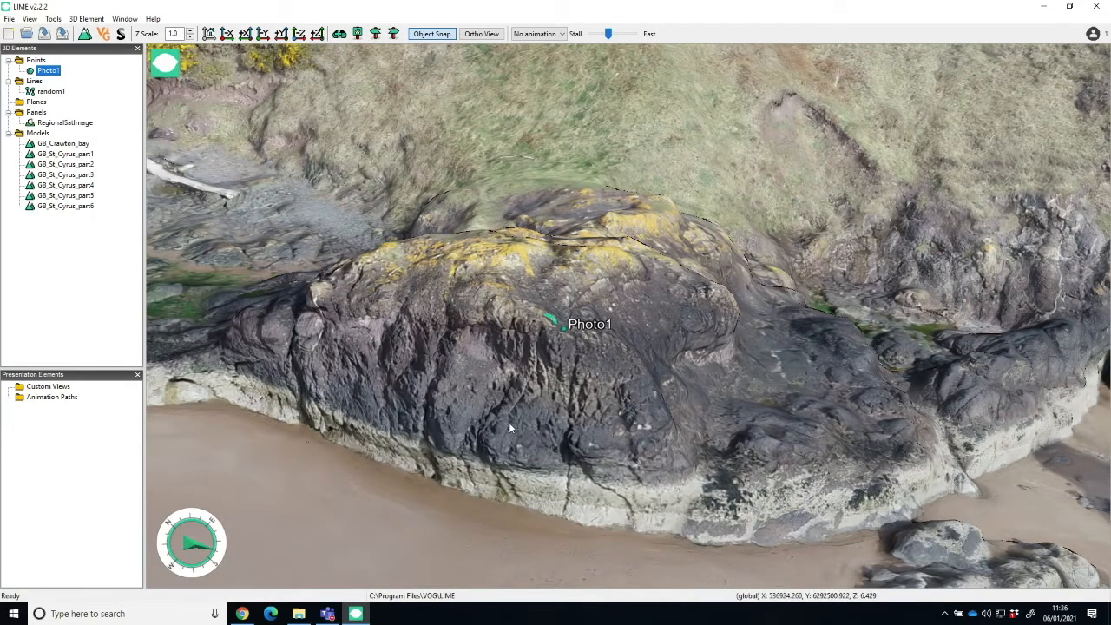
Step: Modify the location of Photo1, offsetting it about -0.229 m along Y, out from the rock face, and apply the change
drag(632, 396, 576, 322)
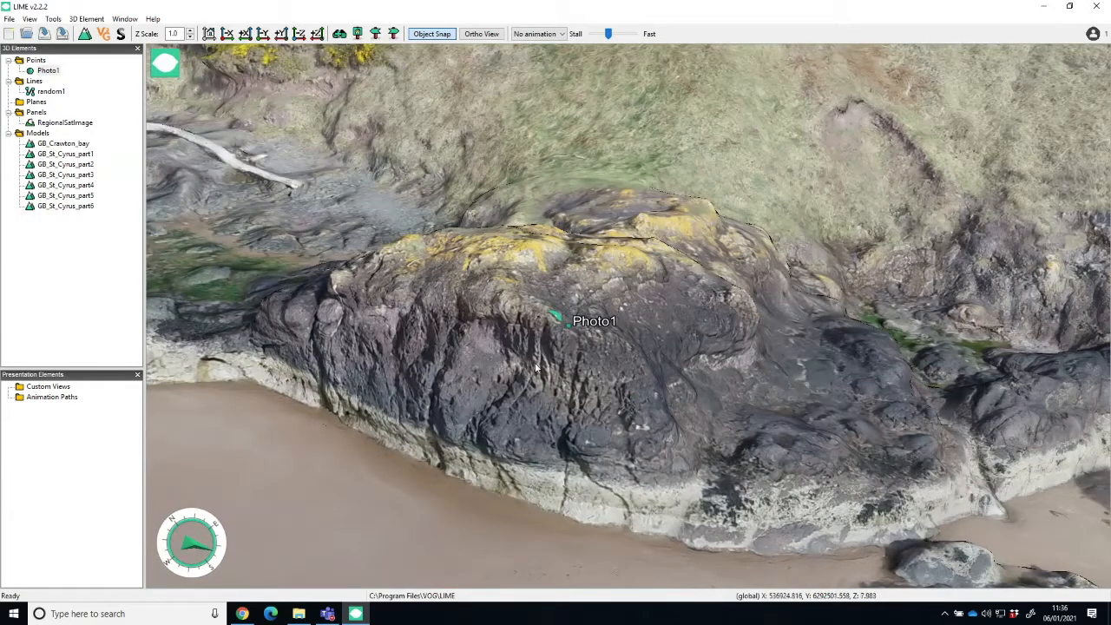
right_click(49, 70)
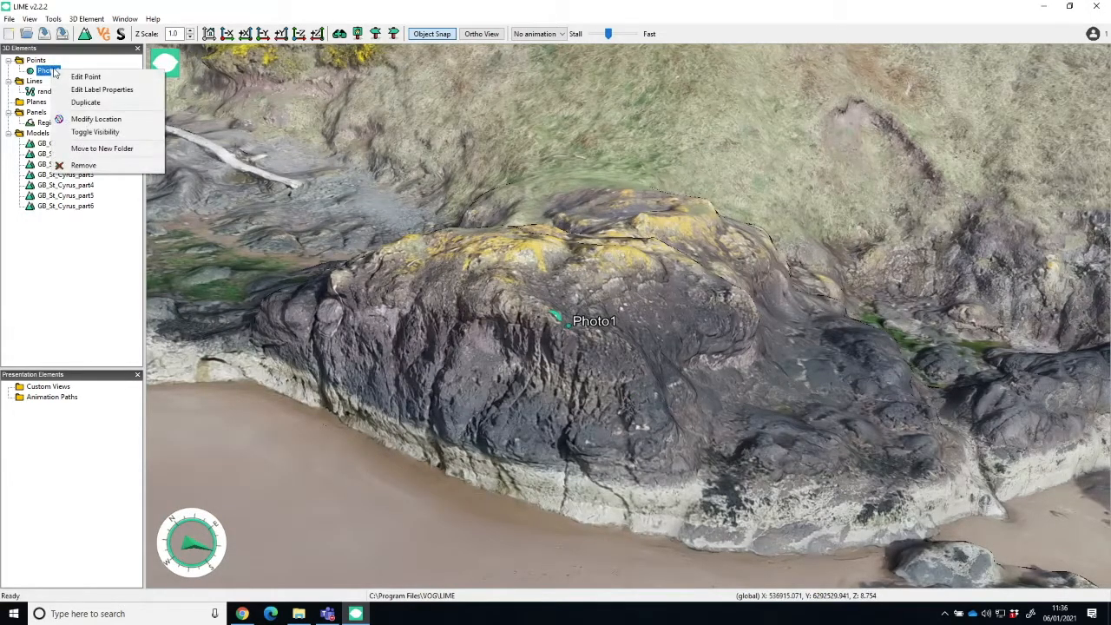
click(88, 122)
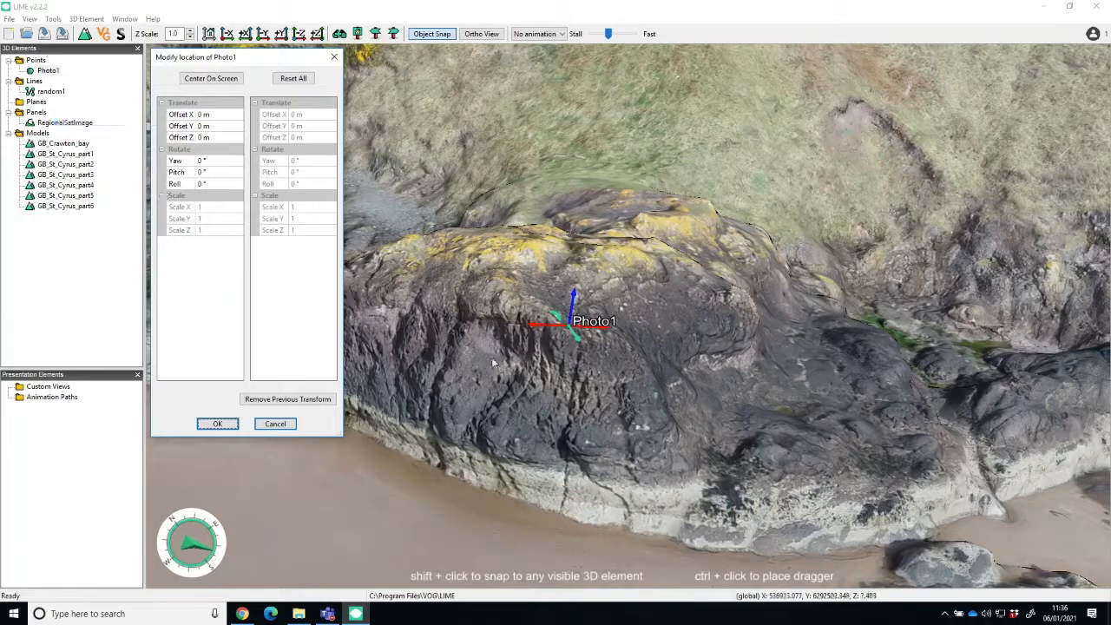
drag(578, 343, 579, 345)
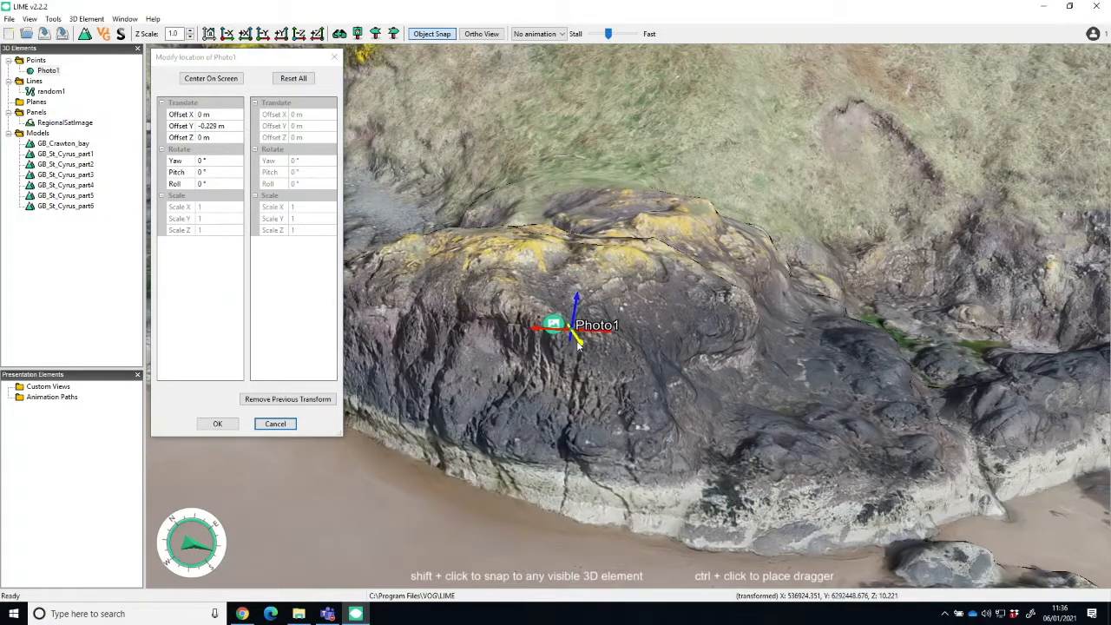
drag(691, 301, 659, 260)
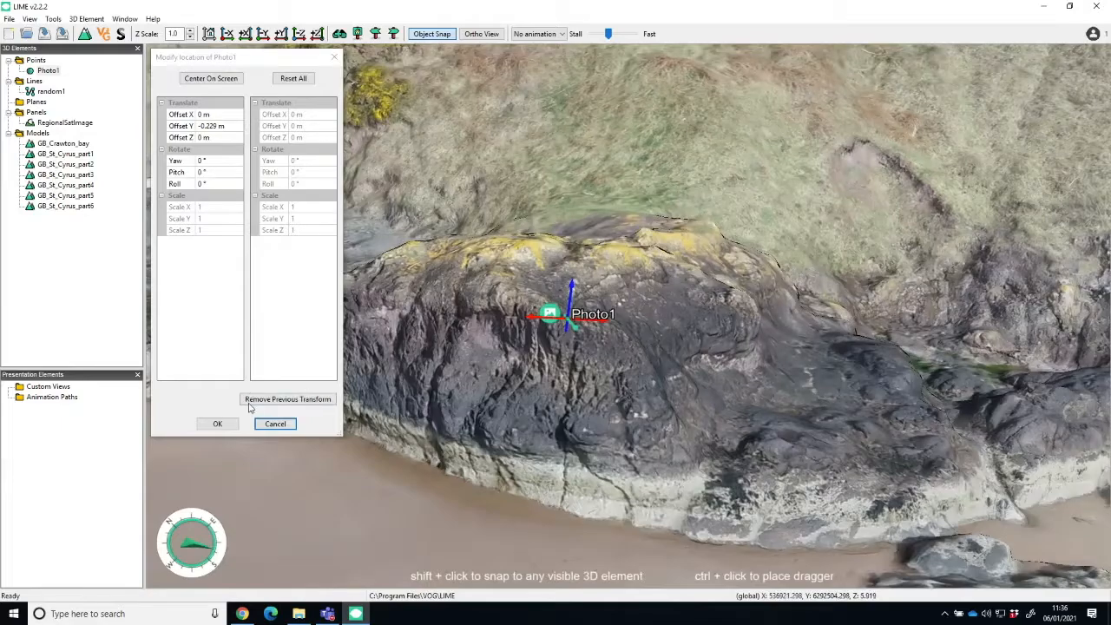
click(224, 425)
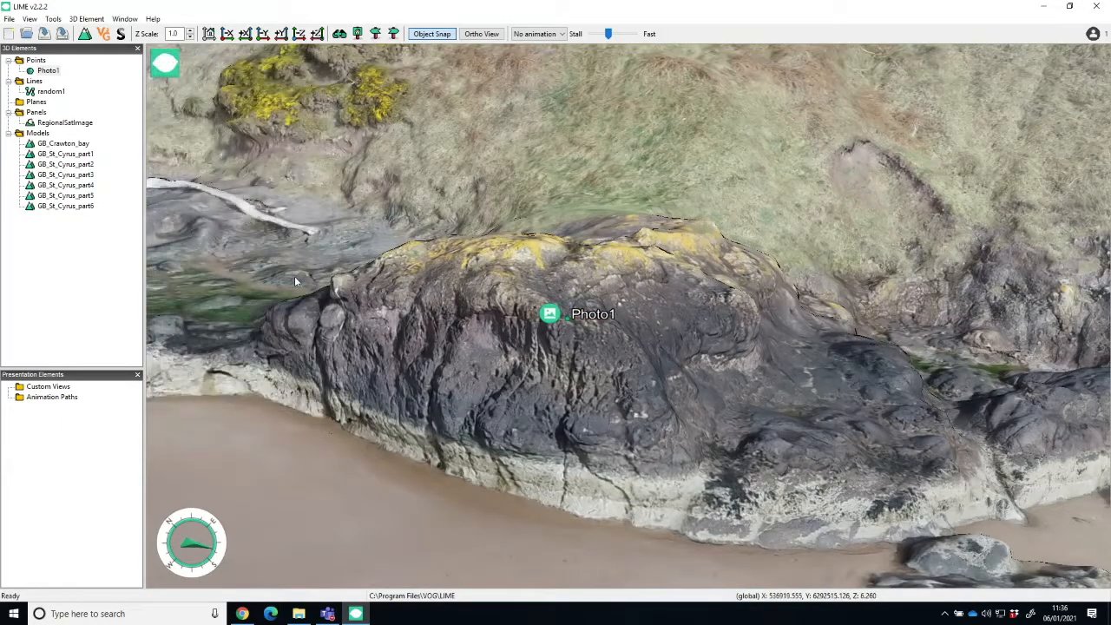
Step: View the picture linked to Photo1 from its icon in the scene, enlarge it and leave the enlarged view
click(549, 316)
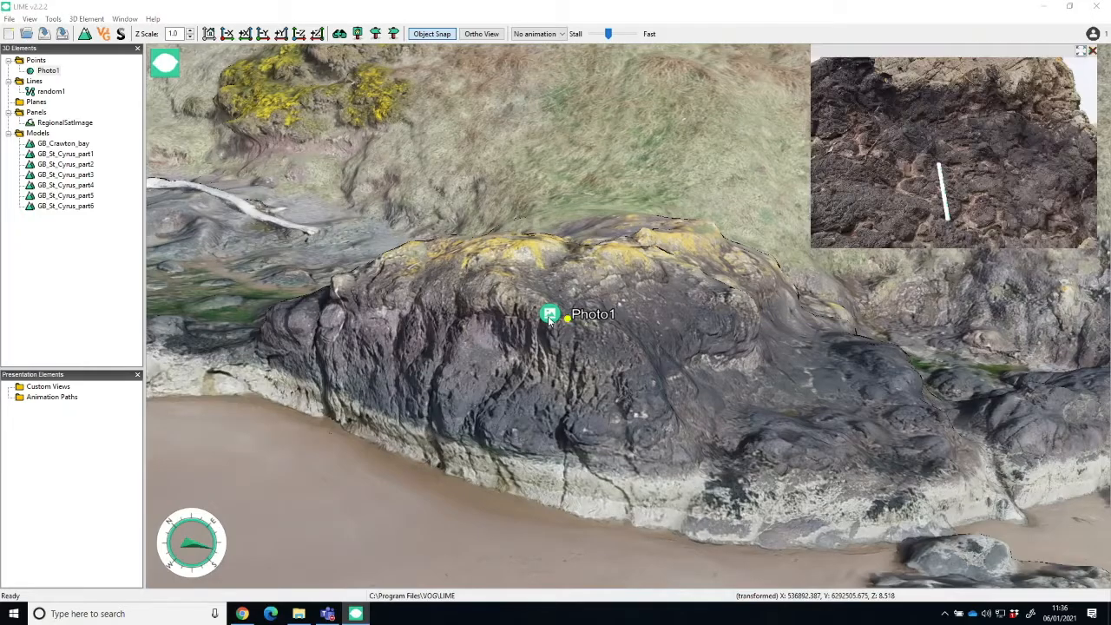
click(1080, 52)
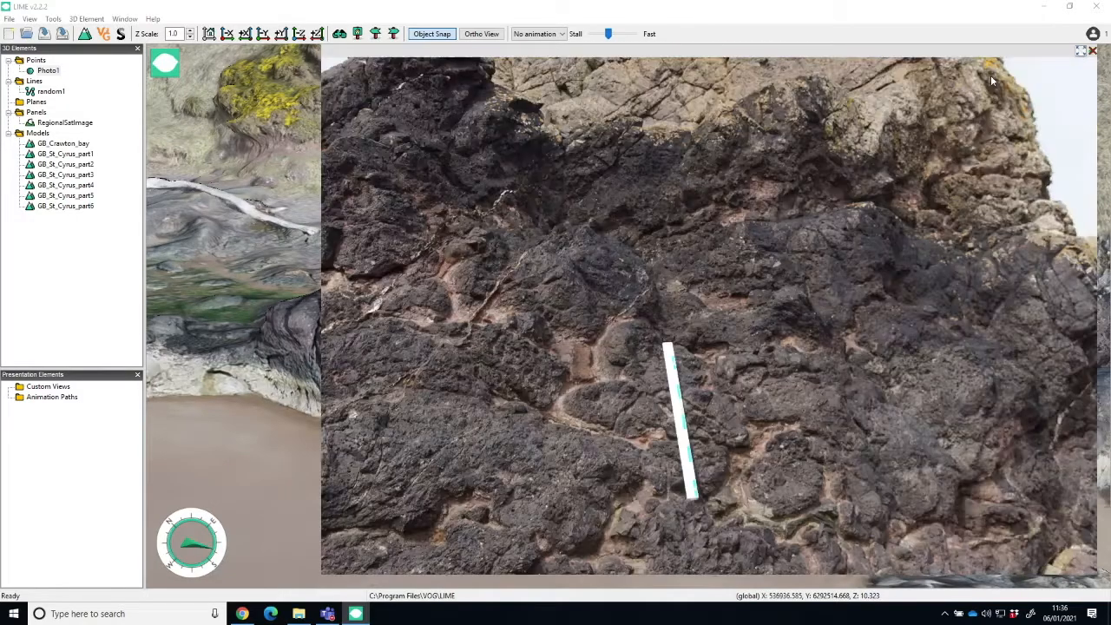
click(1082, 53)
Step: Start a new 3D point and add the custom icon 360Pic from the ExtraLimePins folder in Scales&Pins
right_click(64, 59)
click(52, 80)
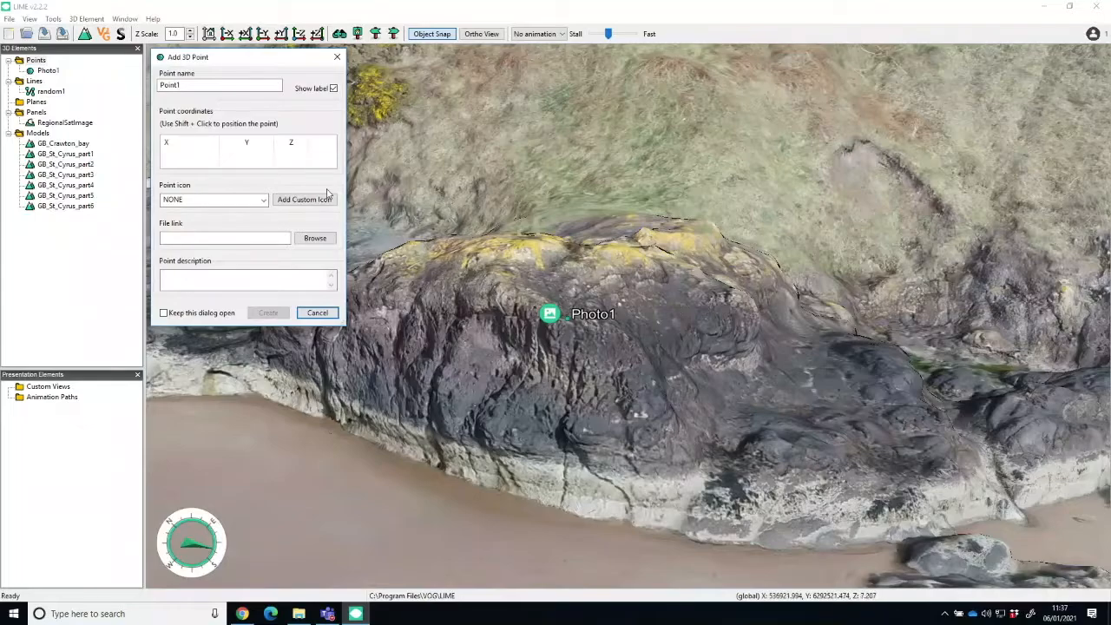
click(263, 202)
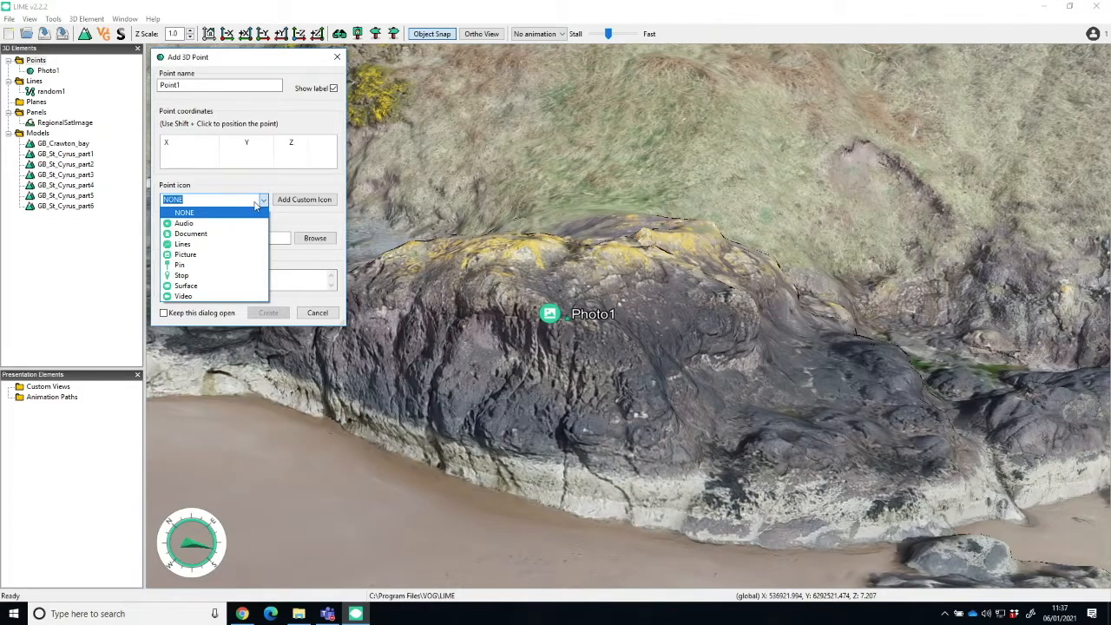
click(307, 203)
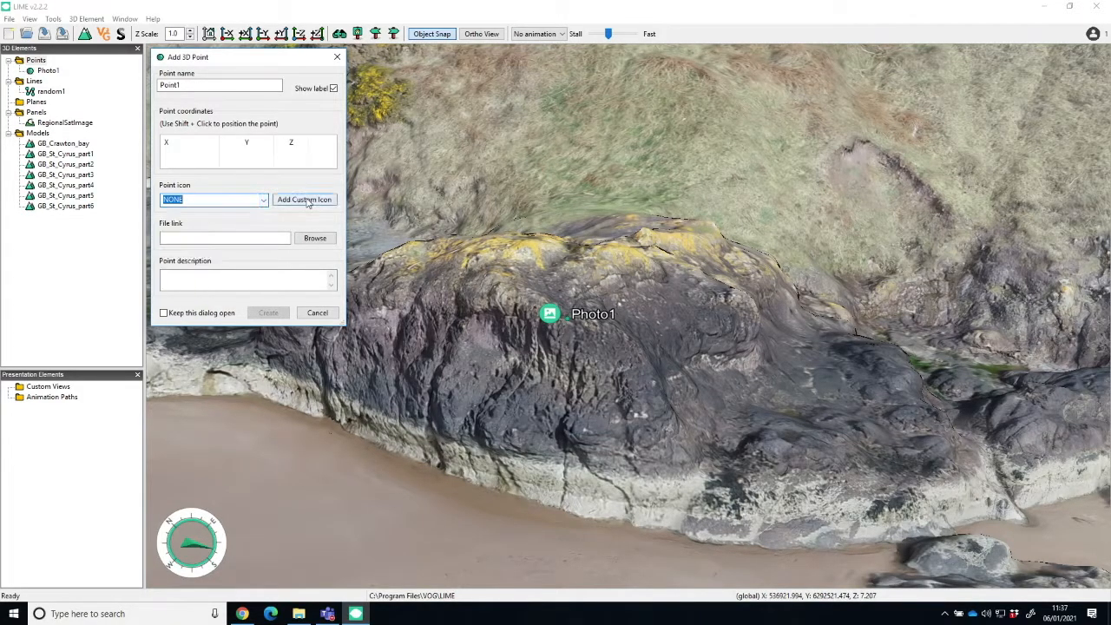
click(305, 203)
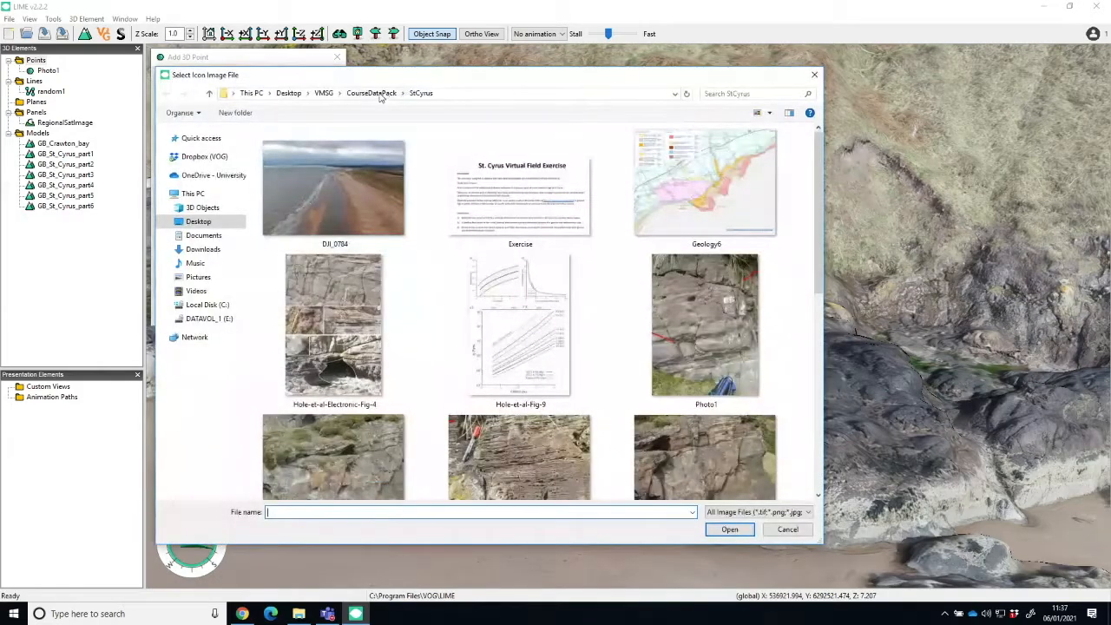
click(381, 92)
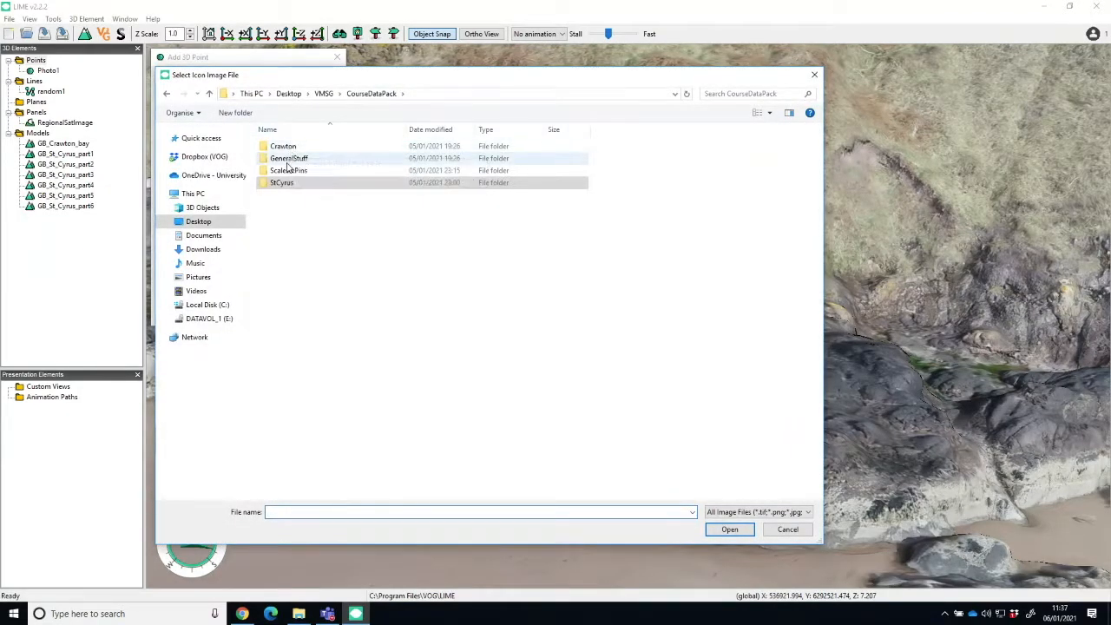
click(284, 173)
double_click(284, 173)
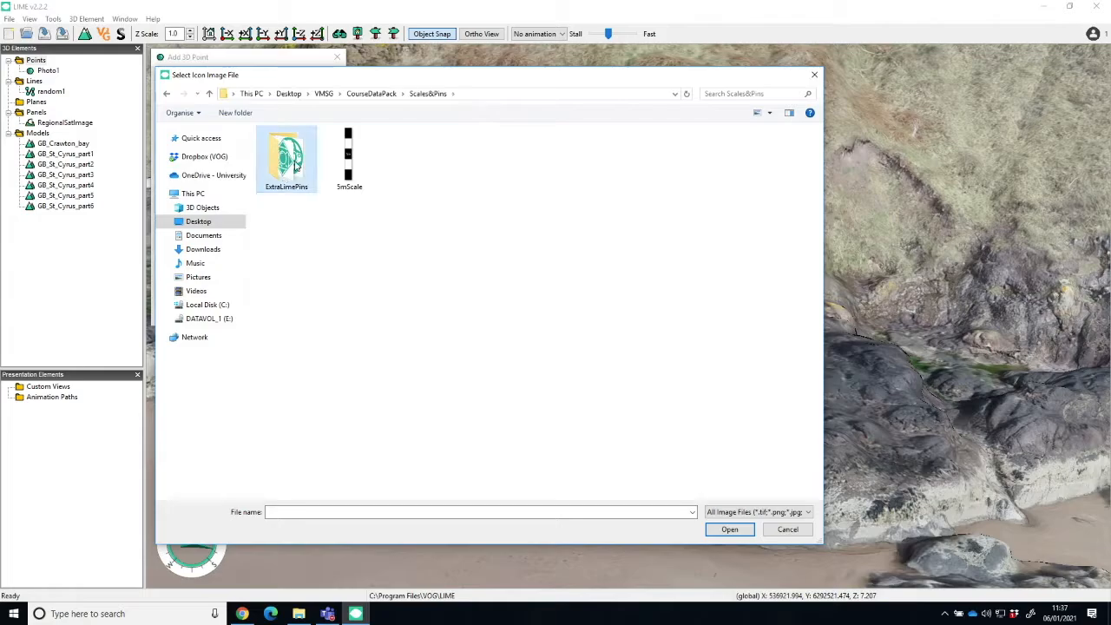
double_click(295, 156)
click(295, 154)
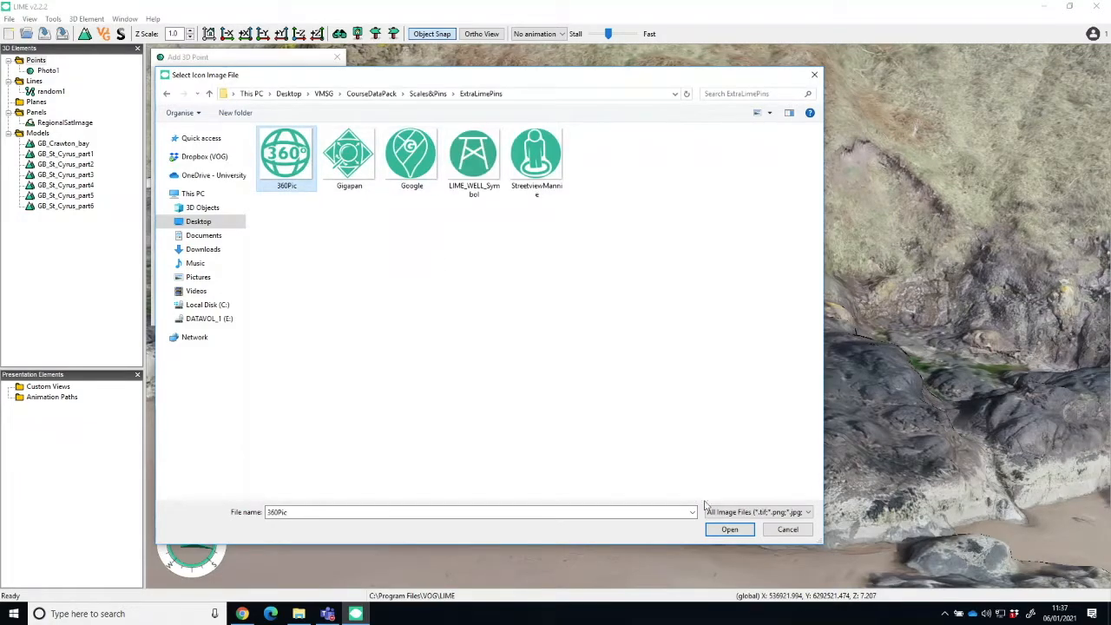
click(730, 529)
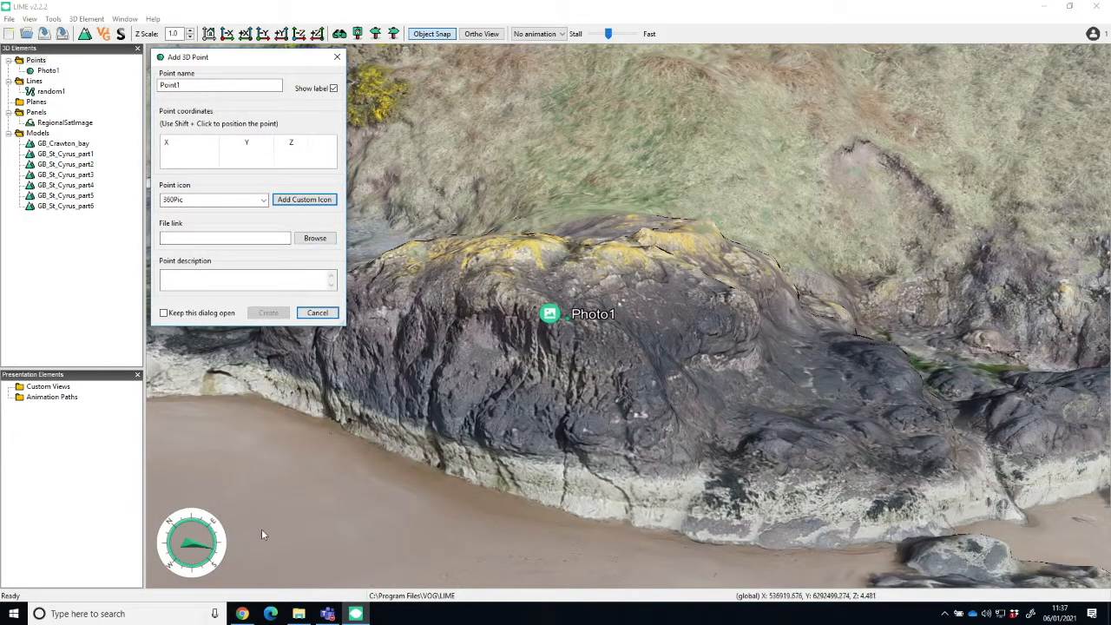
Step: Find the Word document "LINKS- An introduction to creating virtual fieldtrips" in CourseDataPack's StCyrus folder and open it in Word
click(299, 613)
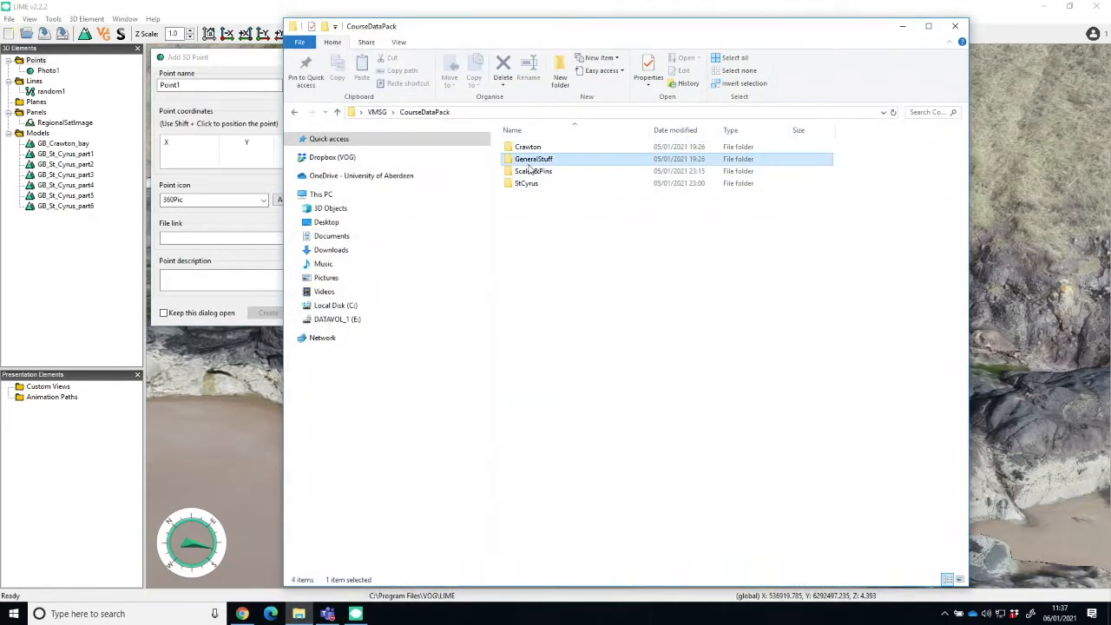
double_click(528, 159)
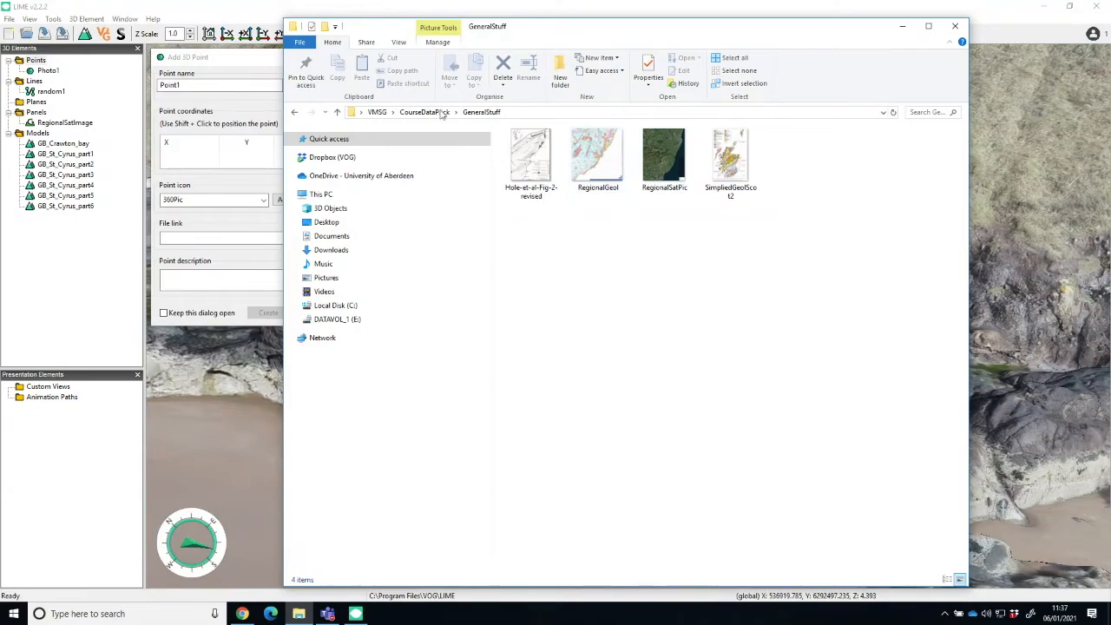
click(441, 114)
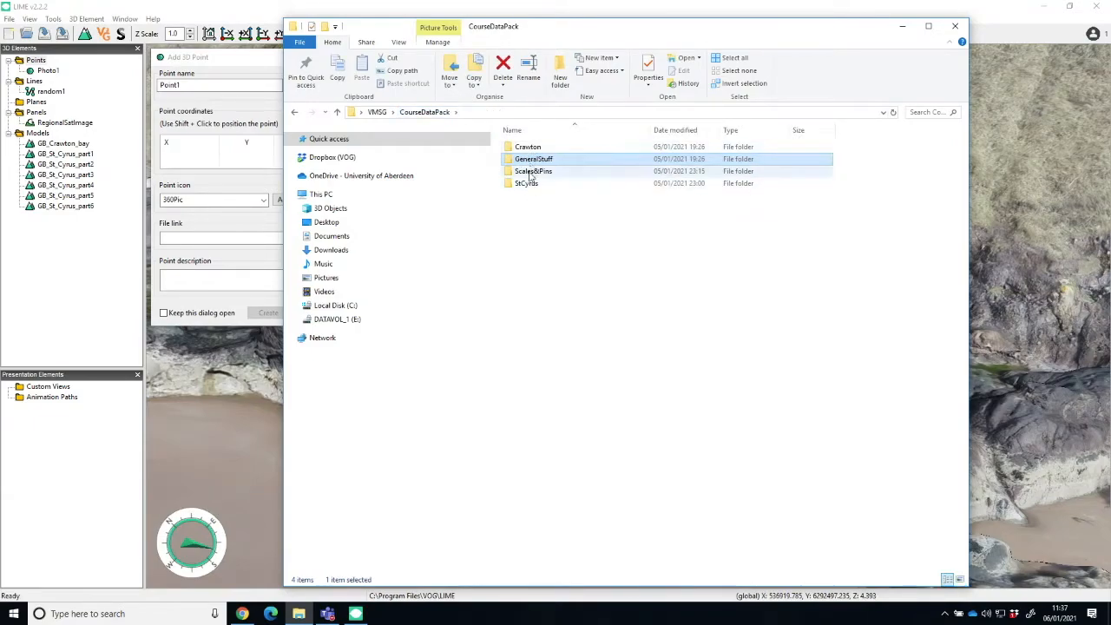
double_click(533, 160)
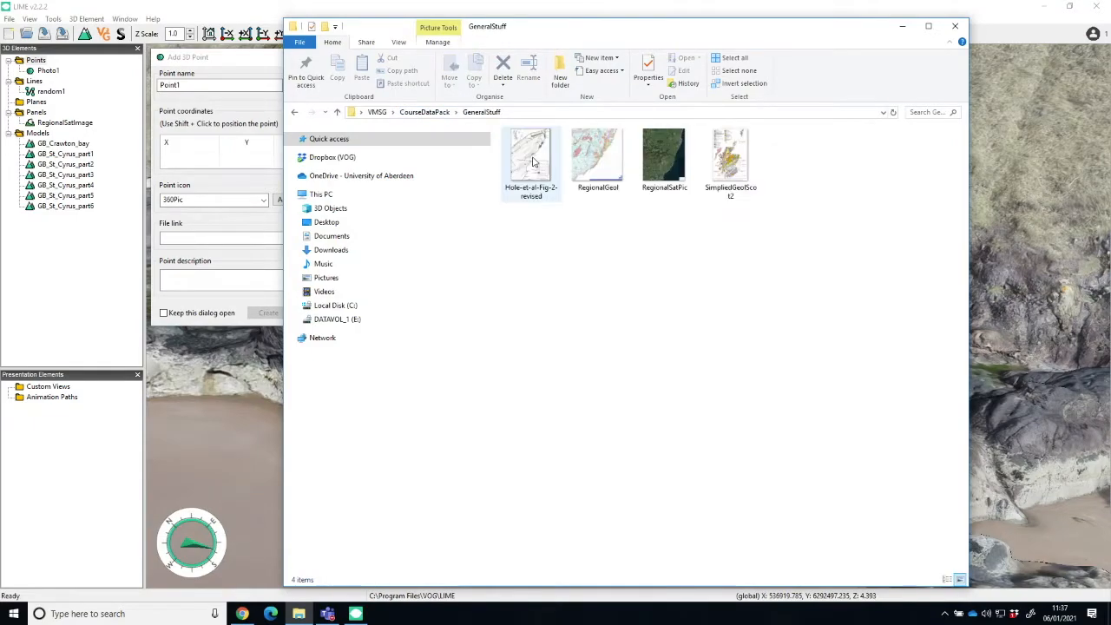
click(424, 112)
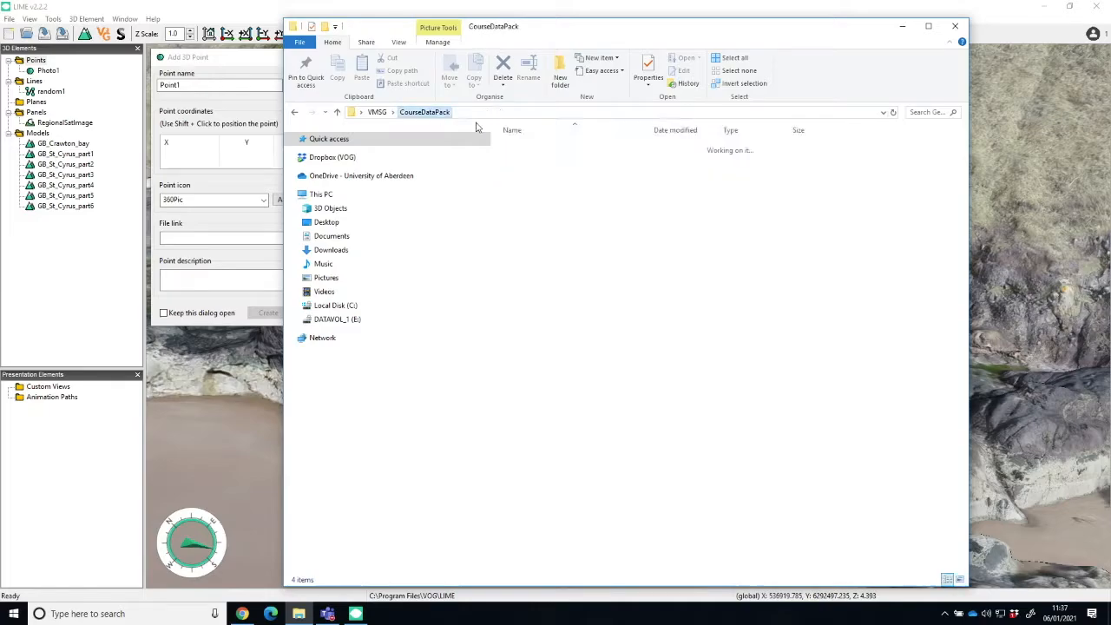
double_click(524, 183)
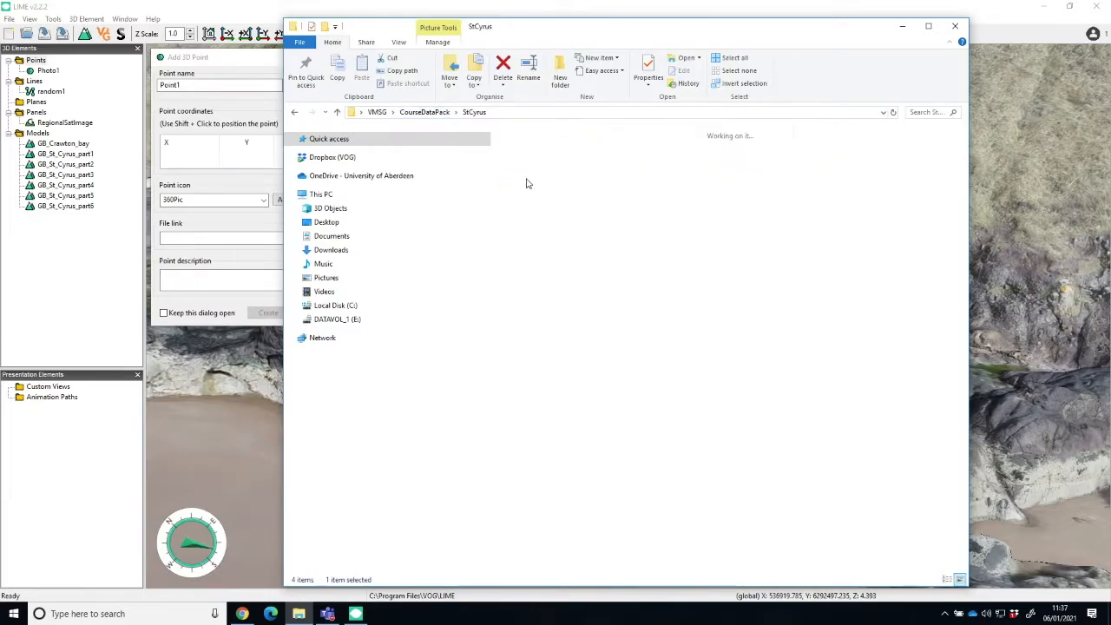
click(859, 178)
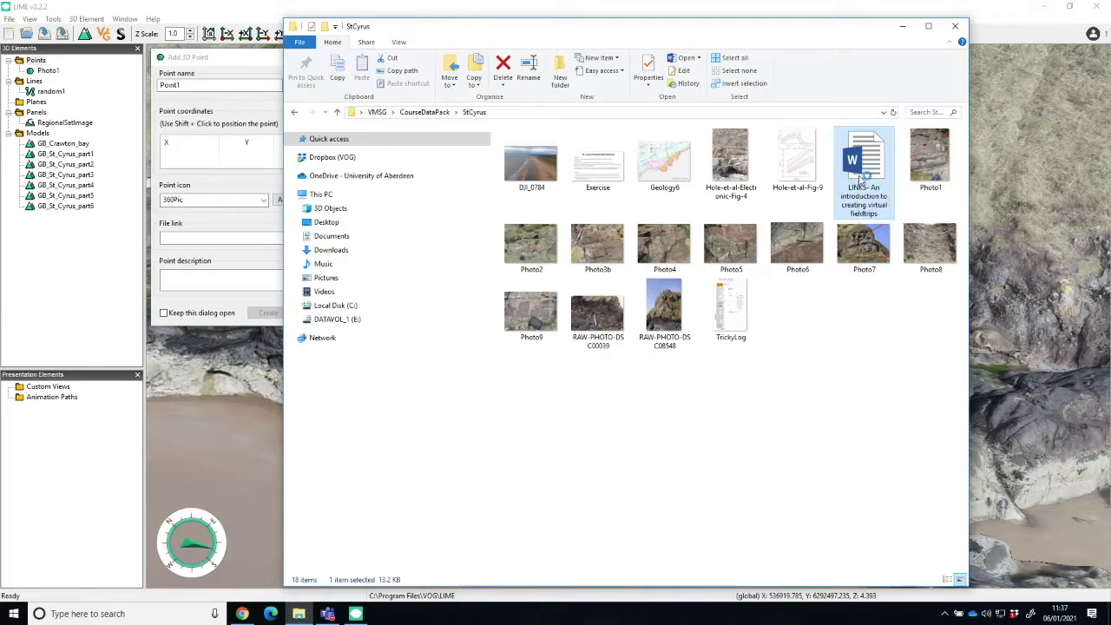
double_click(860, 176)
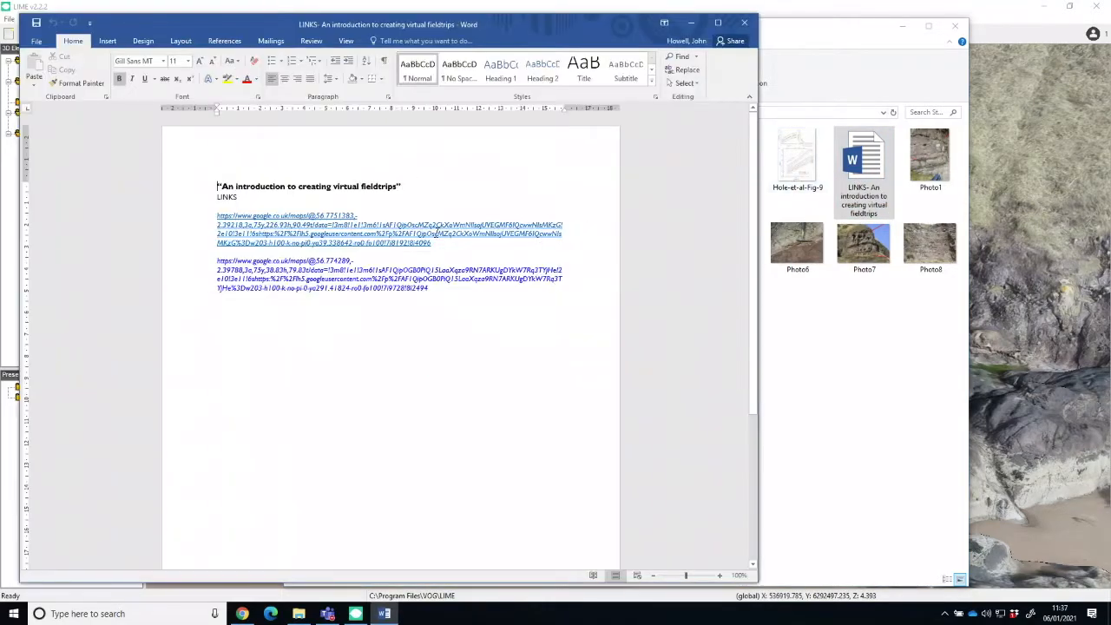
Step: Copy the first Google Maps link from the document, close it and paste the link as the new point's file link in LIME
drag(436, 242, 327, 215)
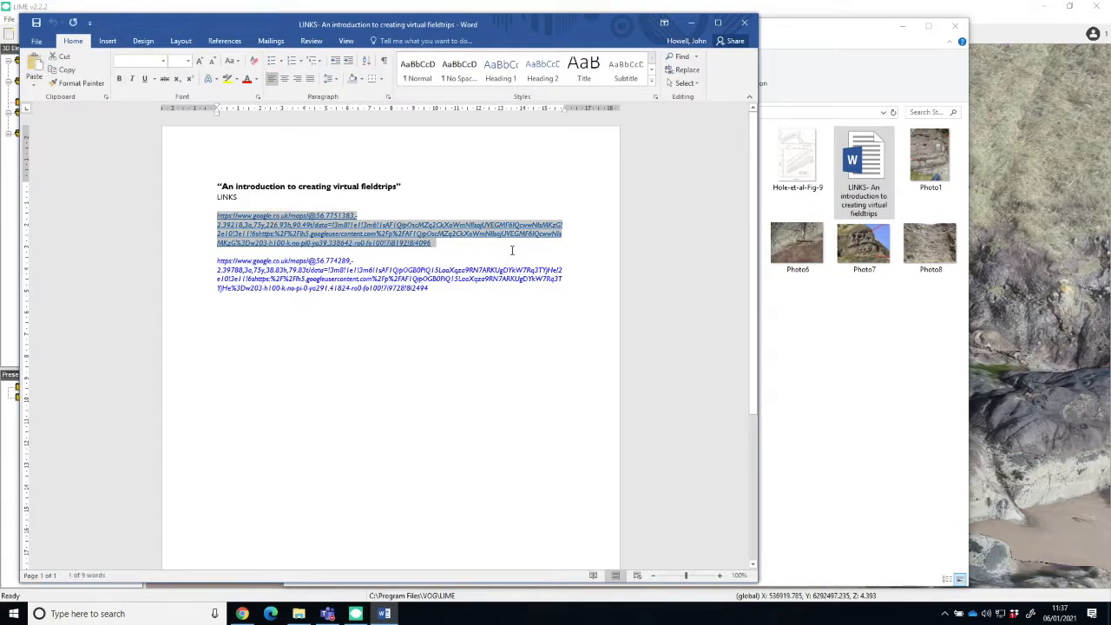
click(743, 23)
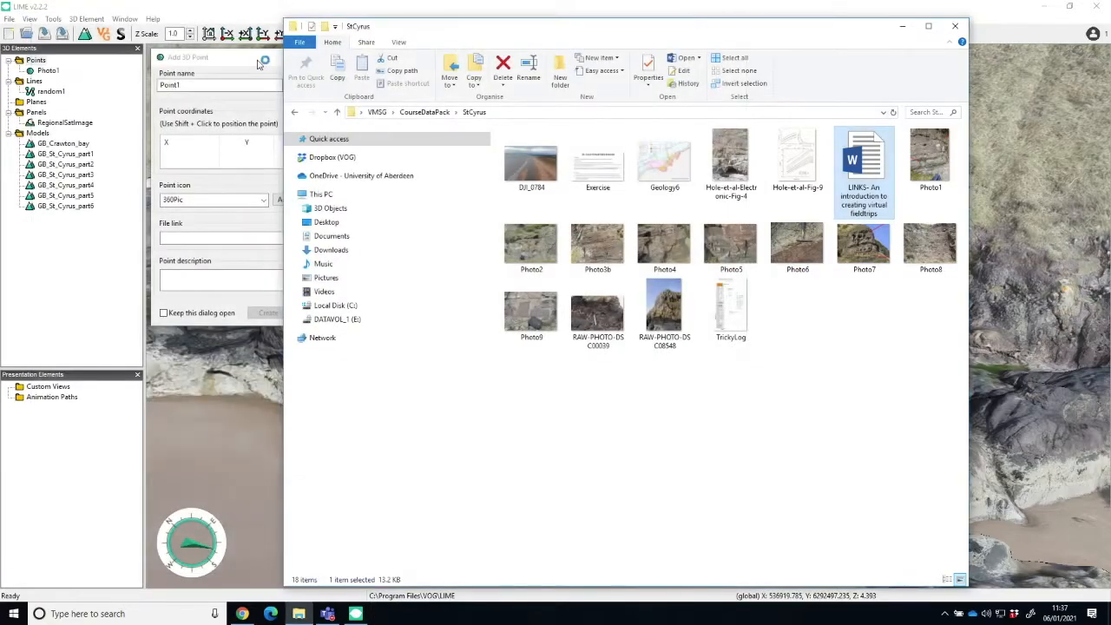
click(258, 63)
click(216, 239)
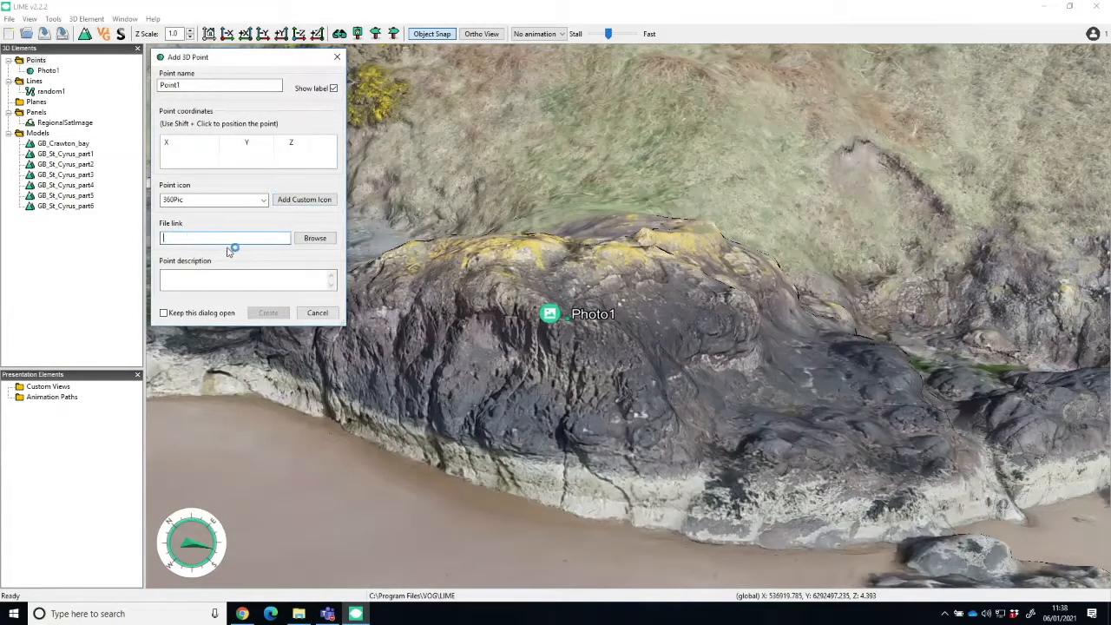
key(ctrl+v)
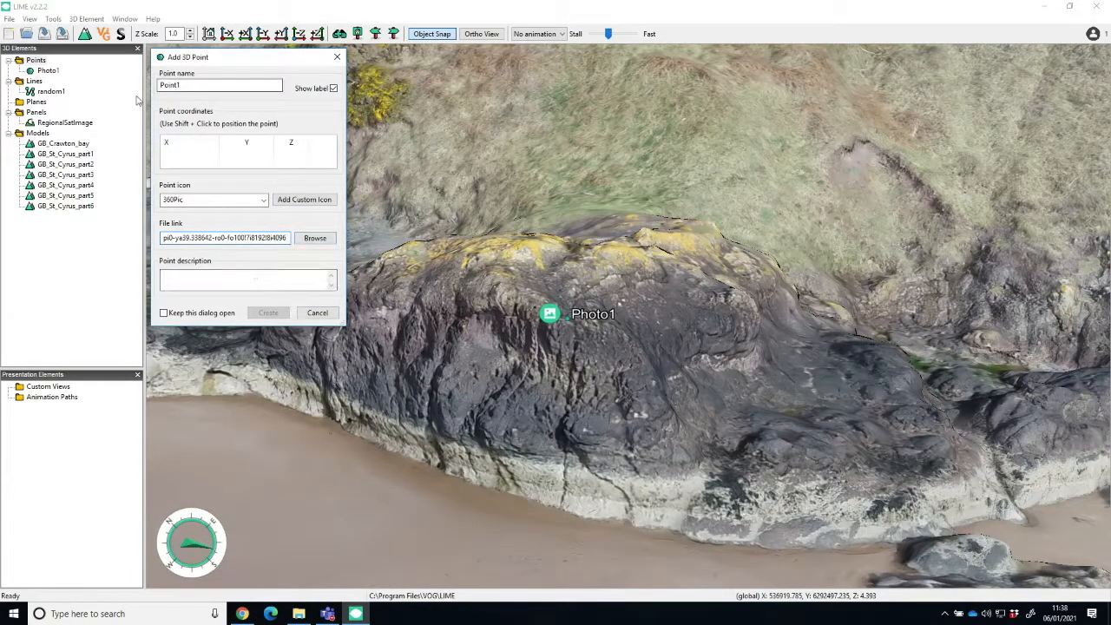
Step: Try naming the point 360_1 and placing it on the yellow-topped part of the dark rock, and dismiss the new point
drag(179, 85, 159, 84)
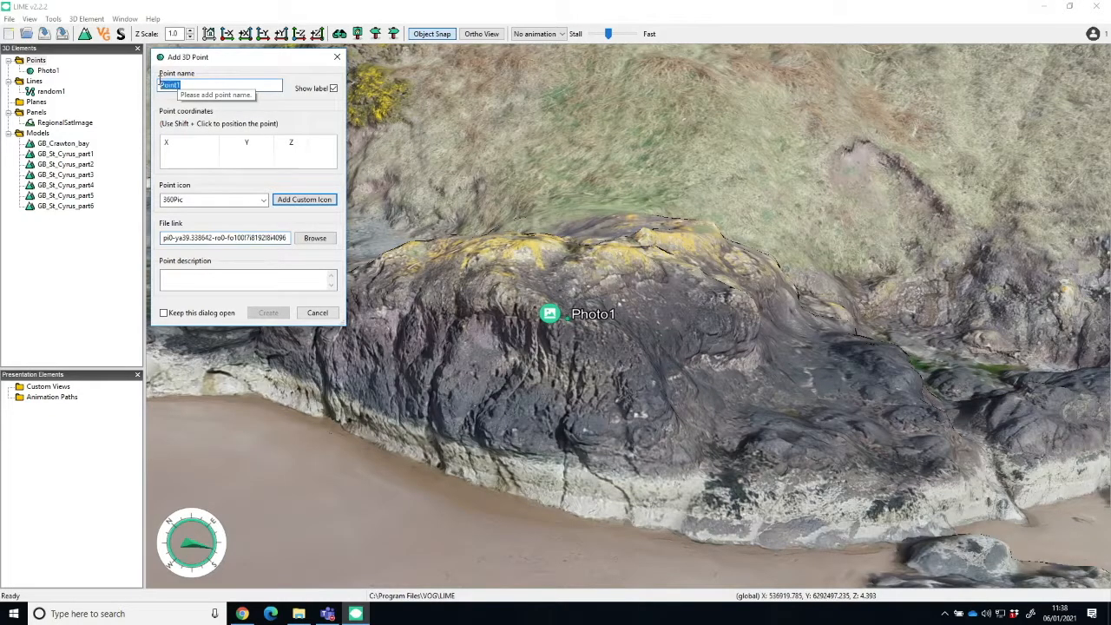
text(360_1)
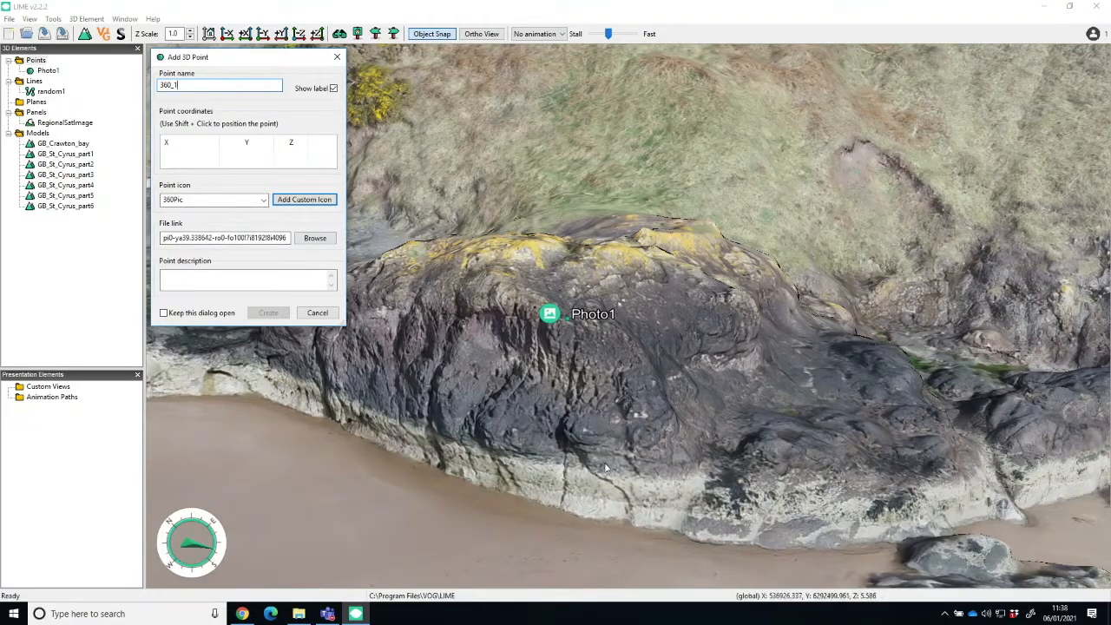
shift+click(619, 252)
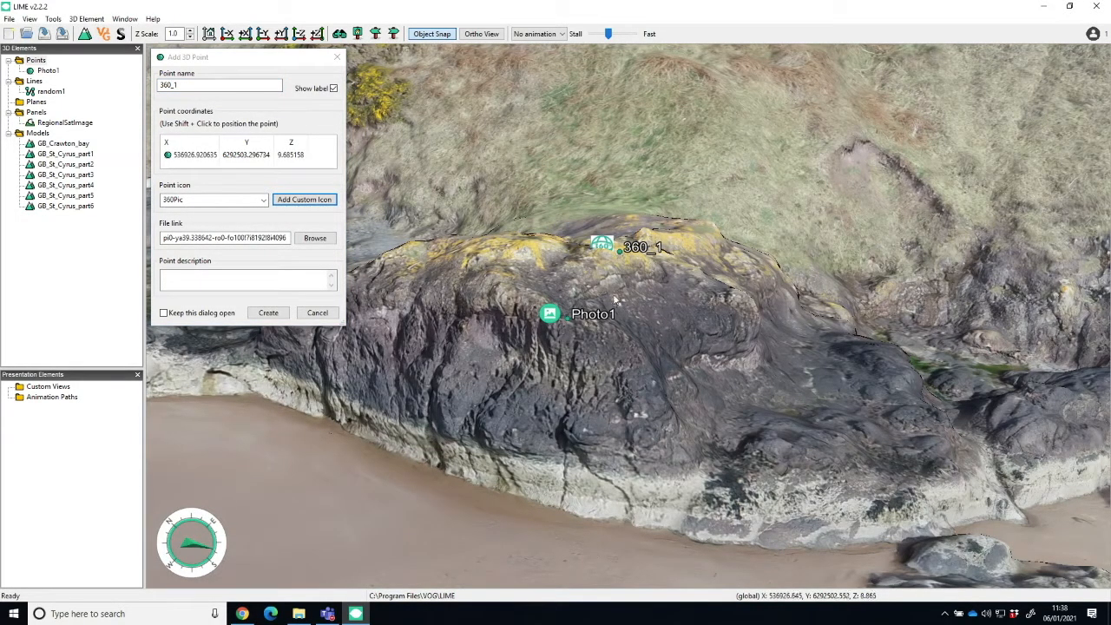
click(315, 314)
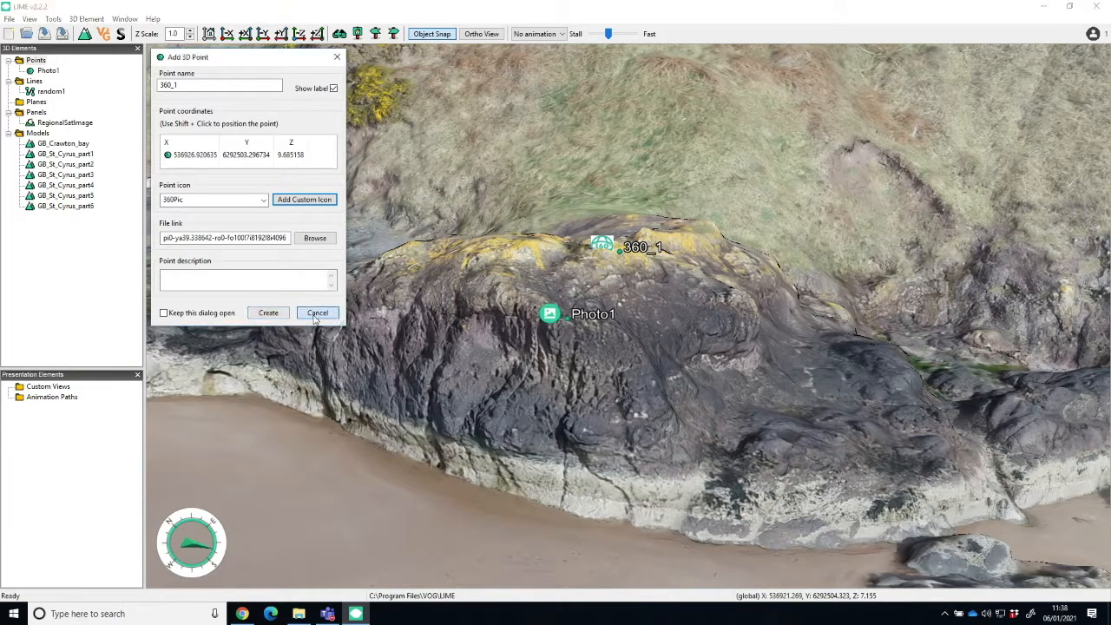
Step: Start a new 3D point named 360_1 and give it the custom icon 360Pic from the ExtraLimePins folder
right_click(39, 62)
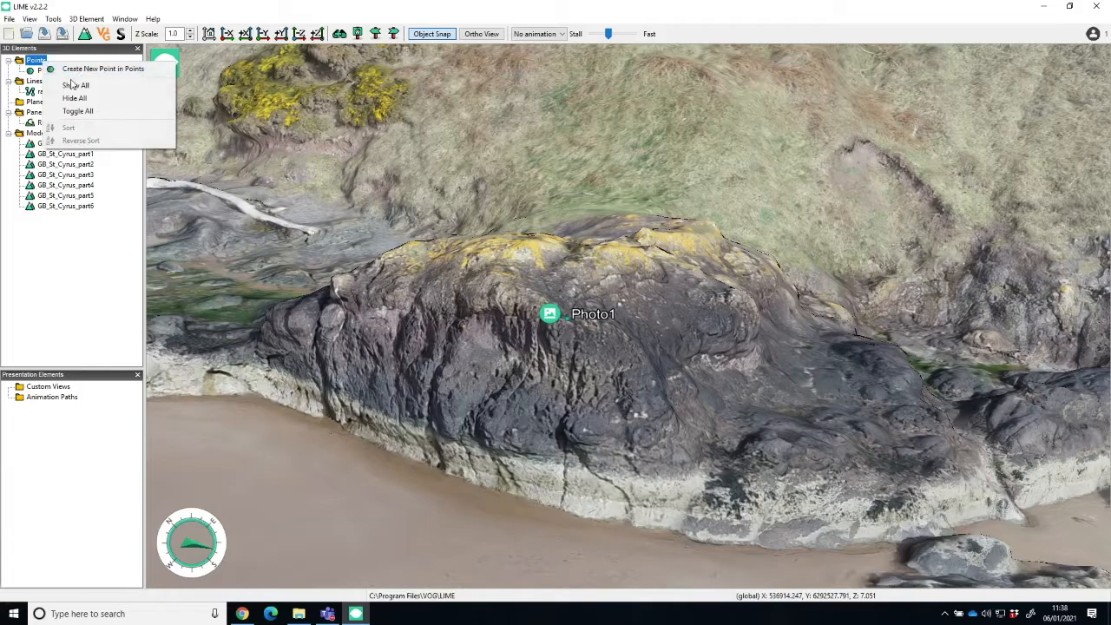
click(75, 76)
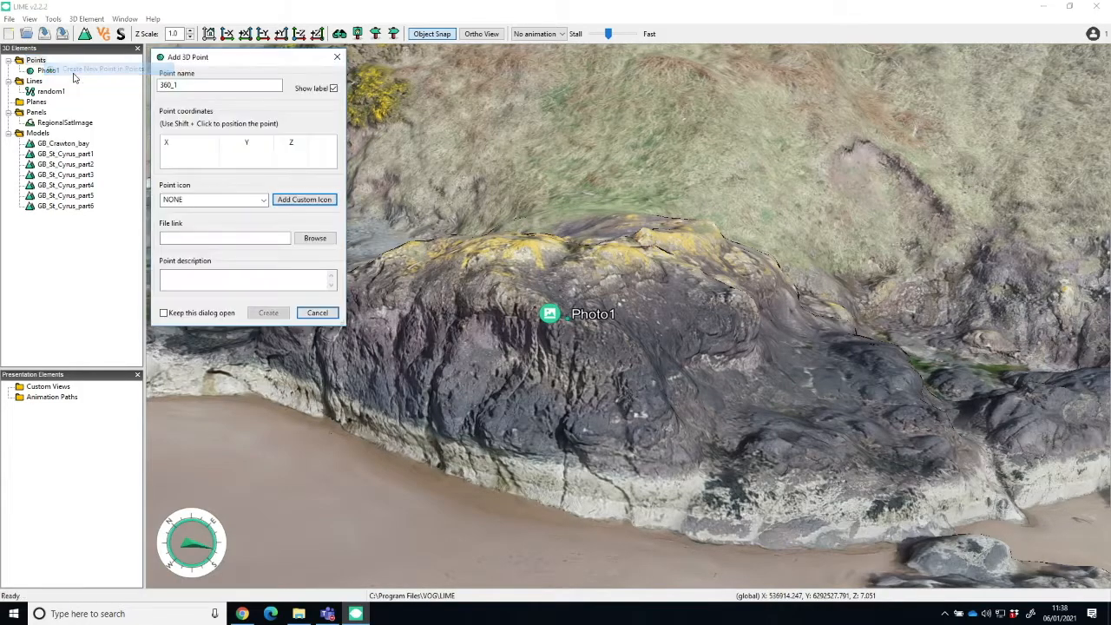
click(258, 199)
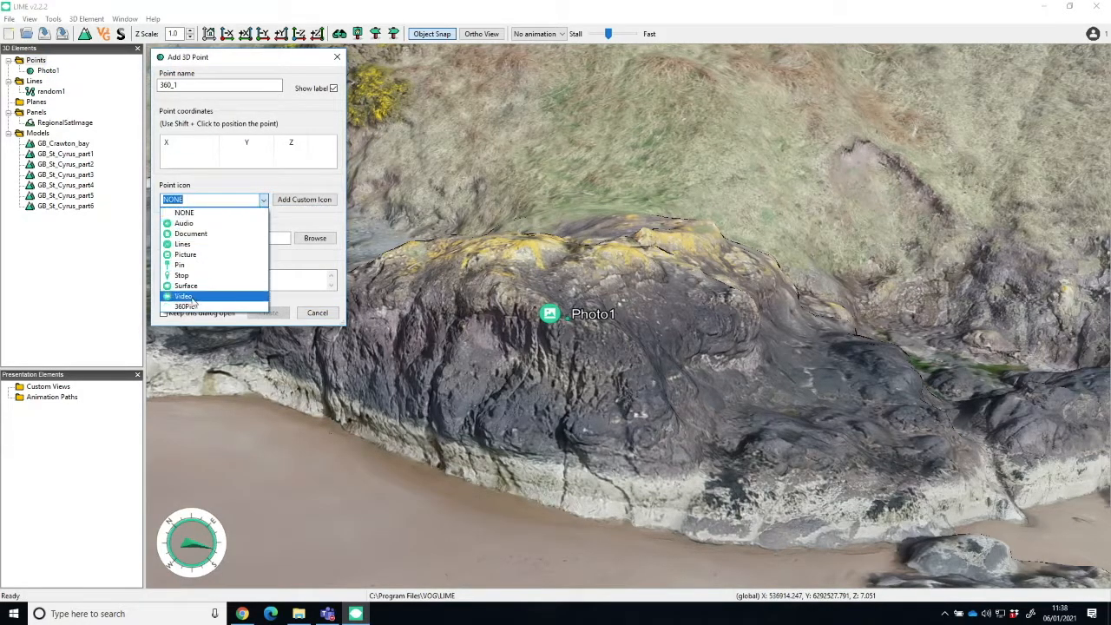
click(312, 208)
click(318, 201)
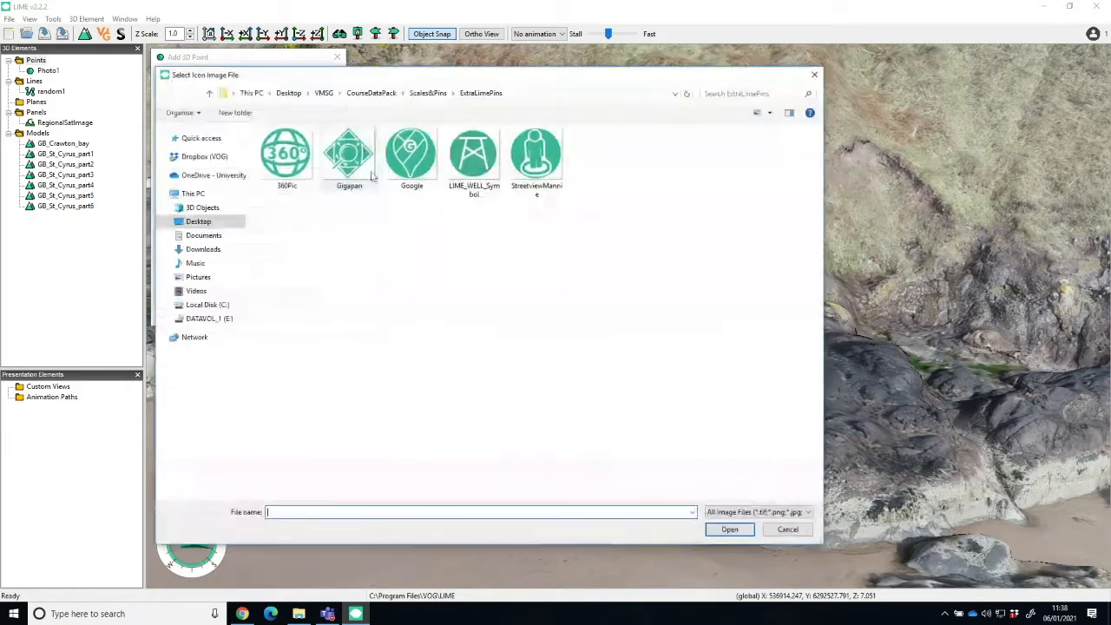
click(285, 156)
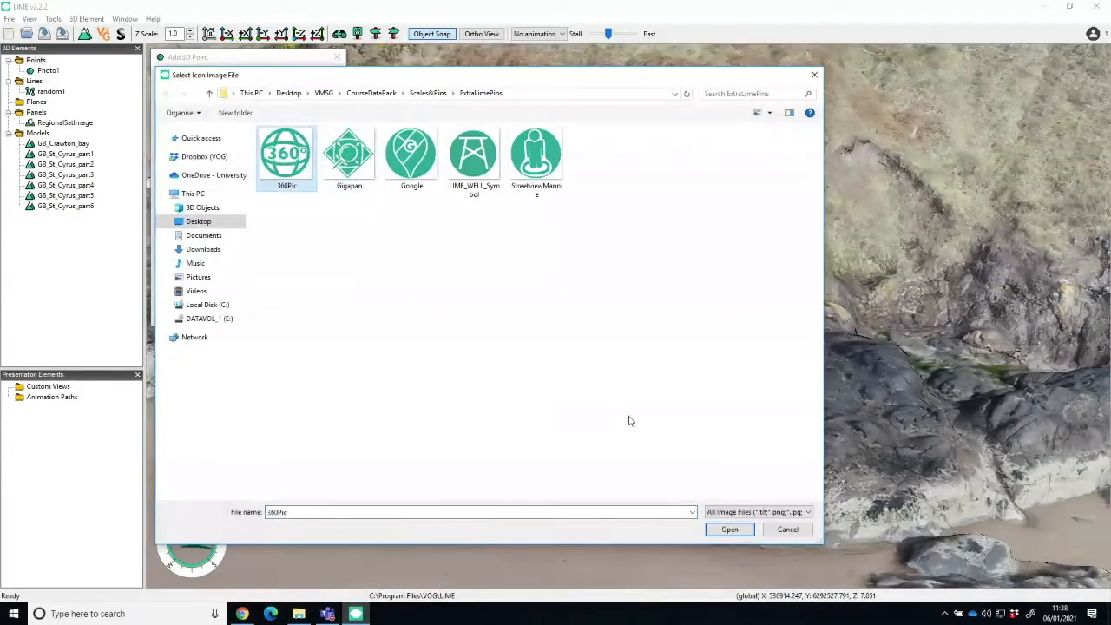
click(731, 530)
Step: Paste the copied Google Maps link as the file link and create the point on the dark rock's upper part, up and left of Photo1
click(196, 239)
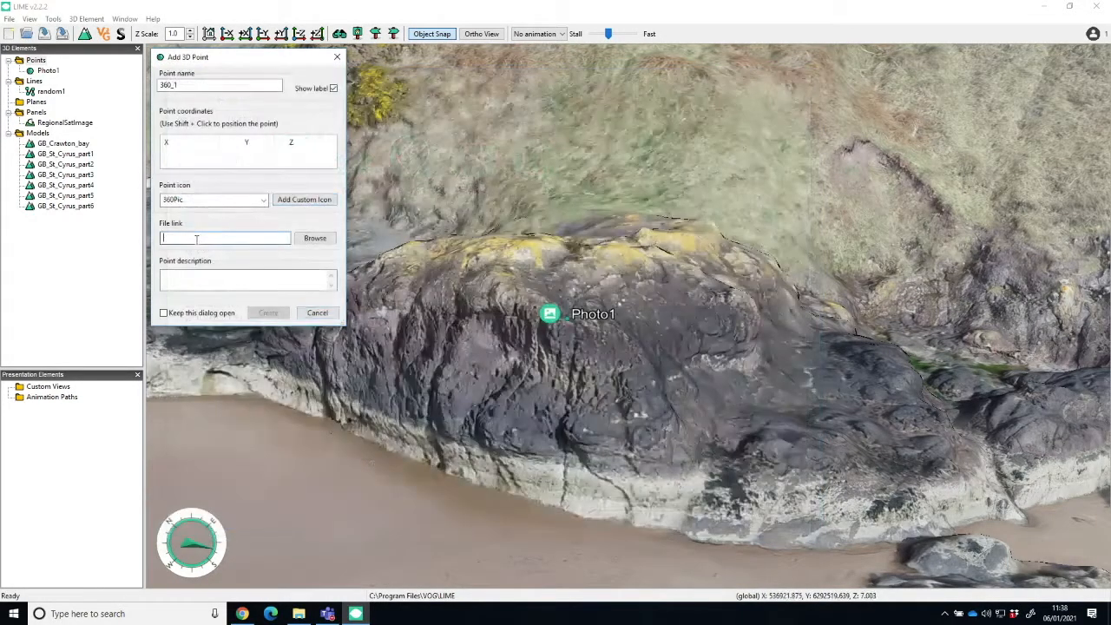
key(ctrl+v)
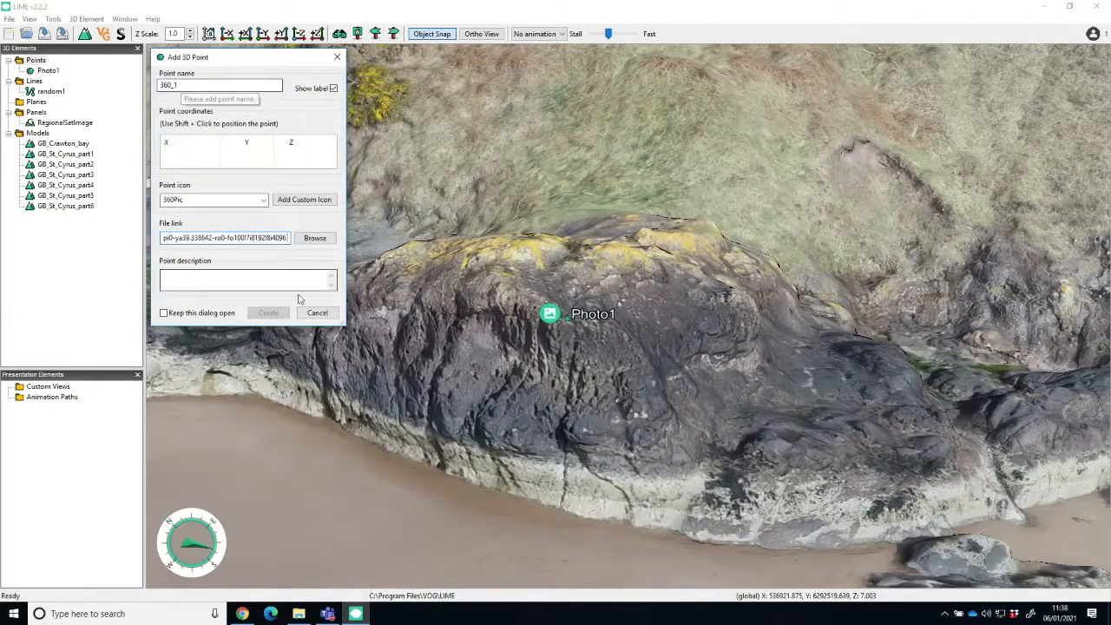
shift+click(505, 272)
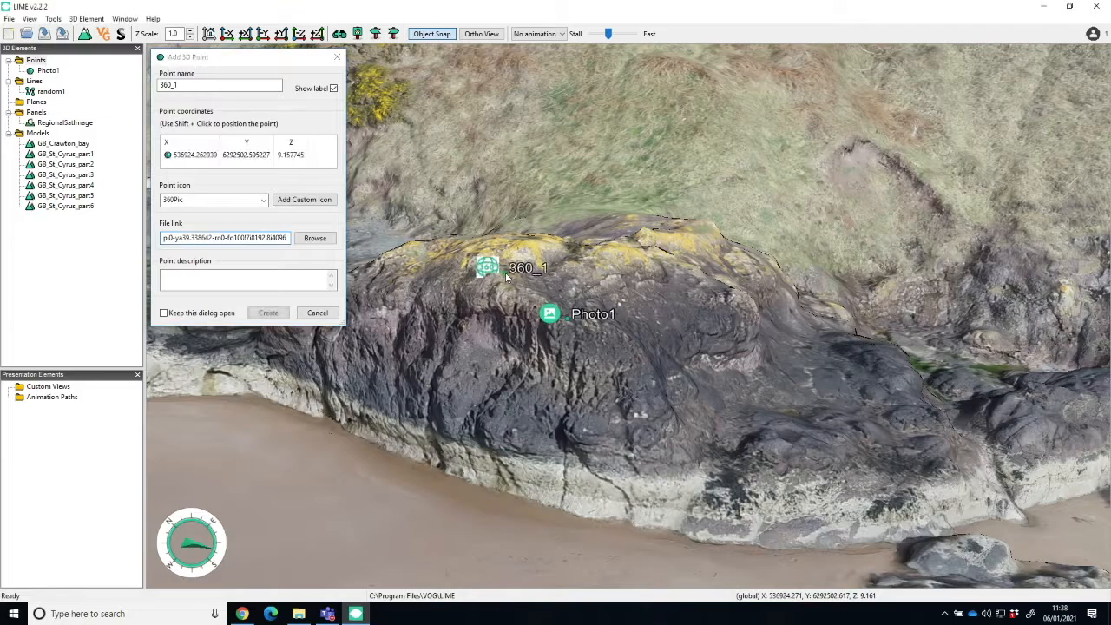
click(267, 314)
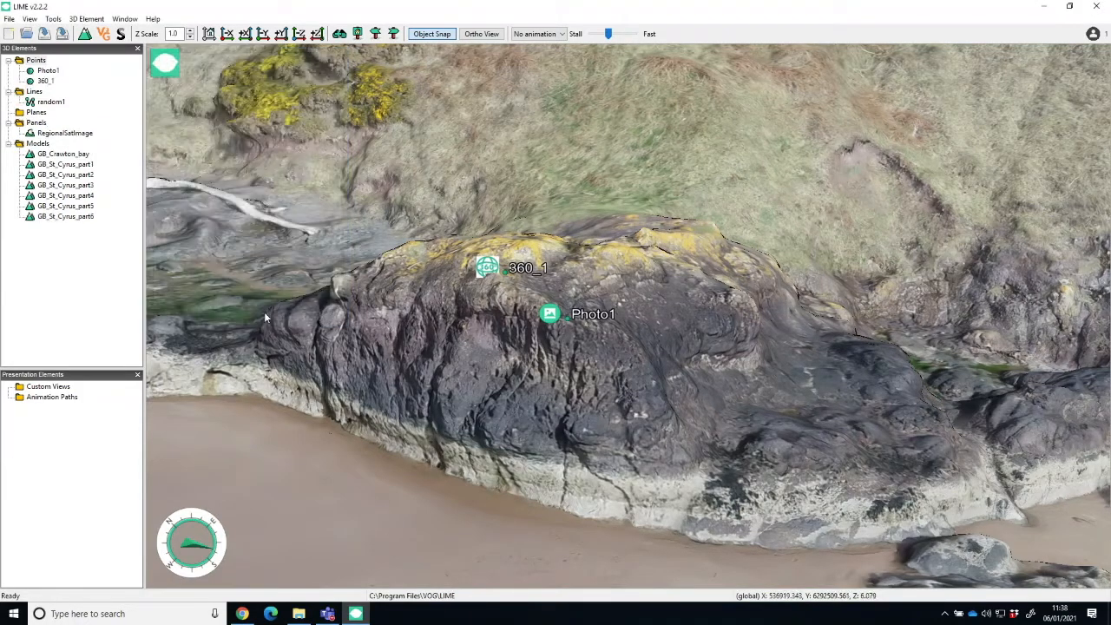
Step: Test the 360_1 point's link by enlarging its panorama, looking around the coast and cliffs, and closing the viewer
click(489, 267)
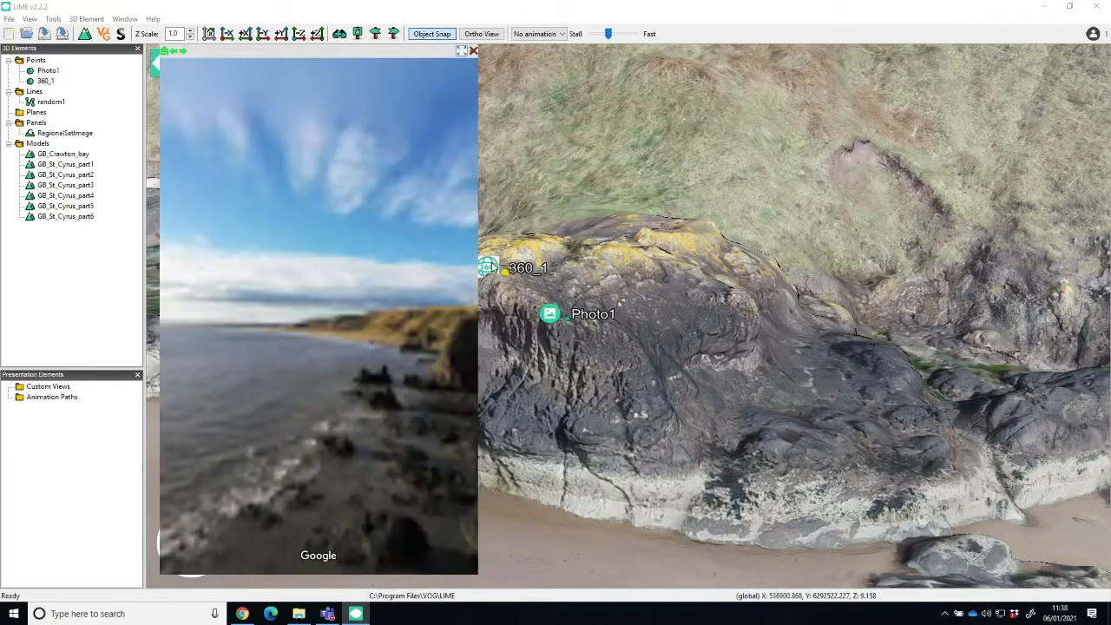
click(462, 51)
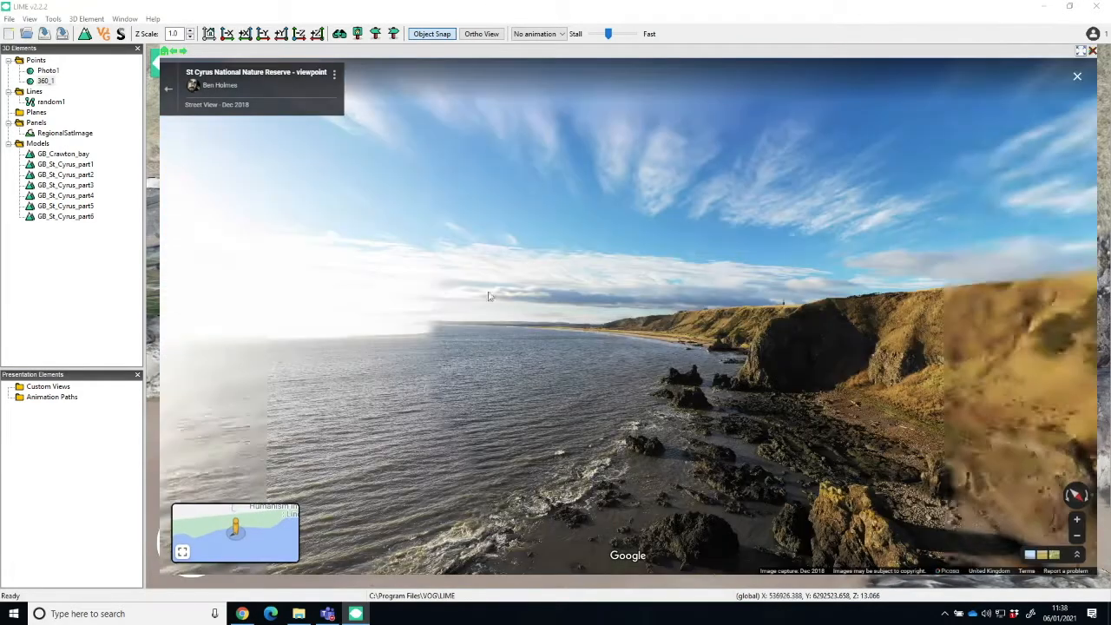
drag(558, 297, 360, 252)
drag(603, 241, 382, 250)
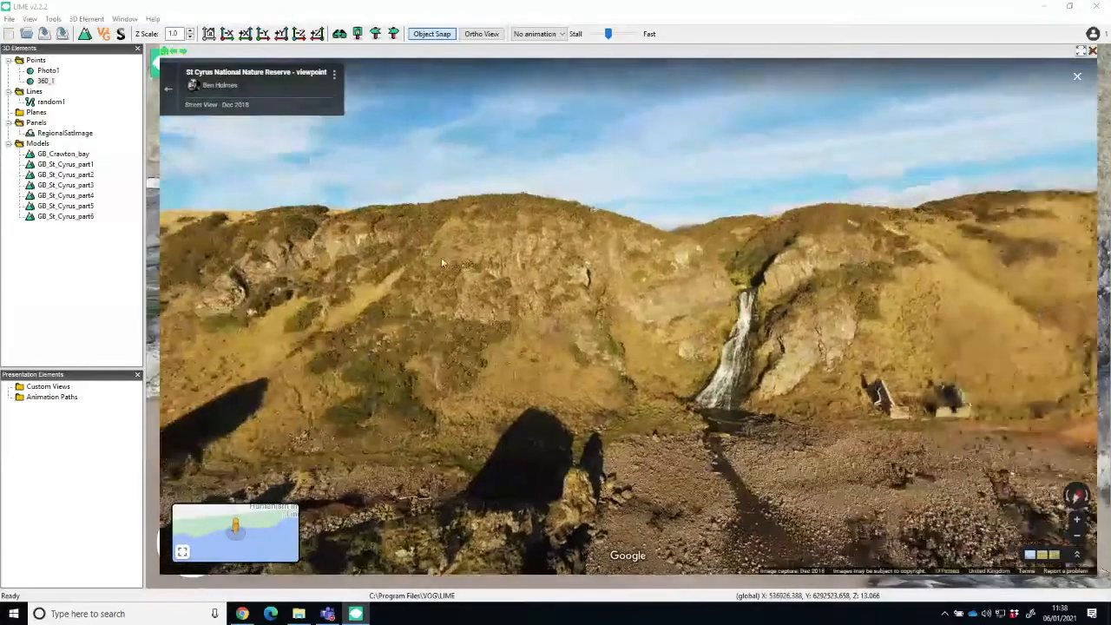
drag(445, 262, 515, 261)
drag(625, 288, 477, 273)
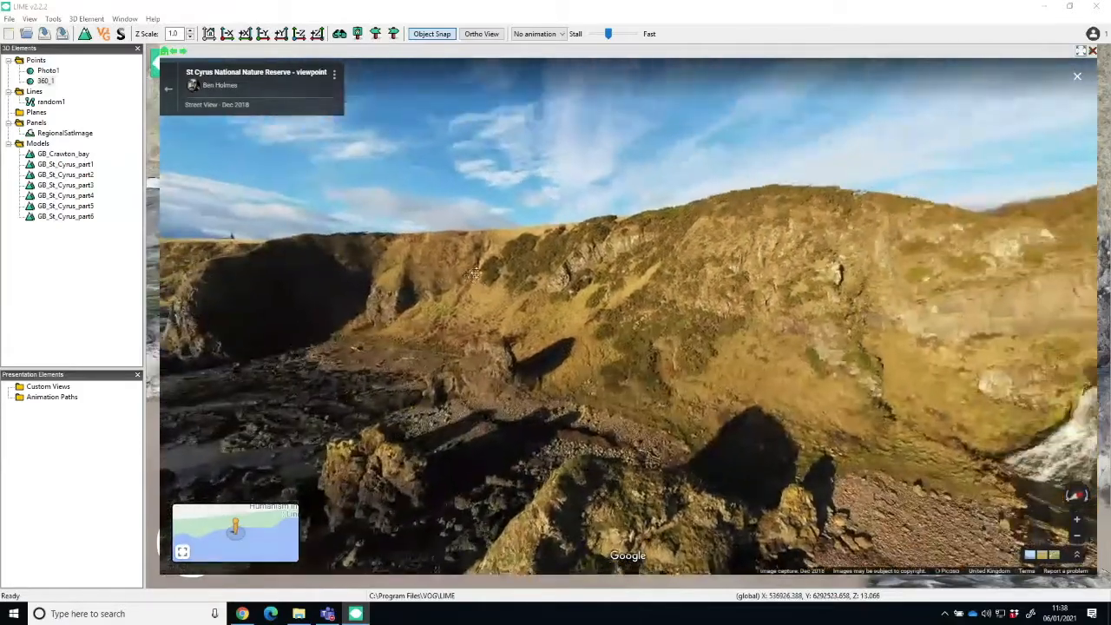
drag(629, 269, 438, 252)
drag(510, 261, 666, 268)
drag(377, 250, 759, 294)
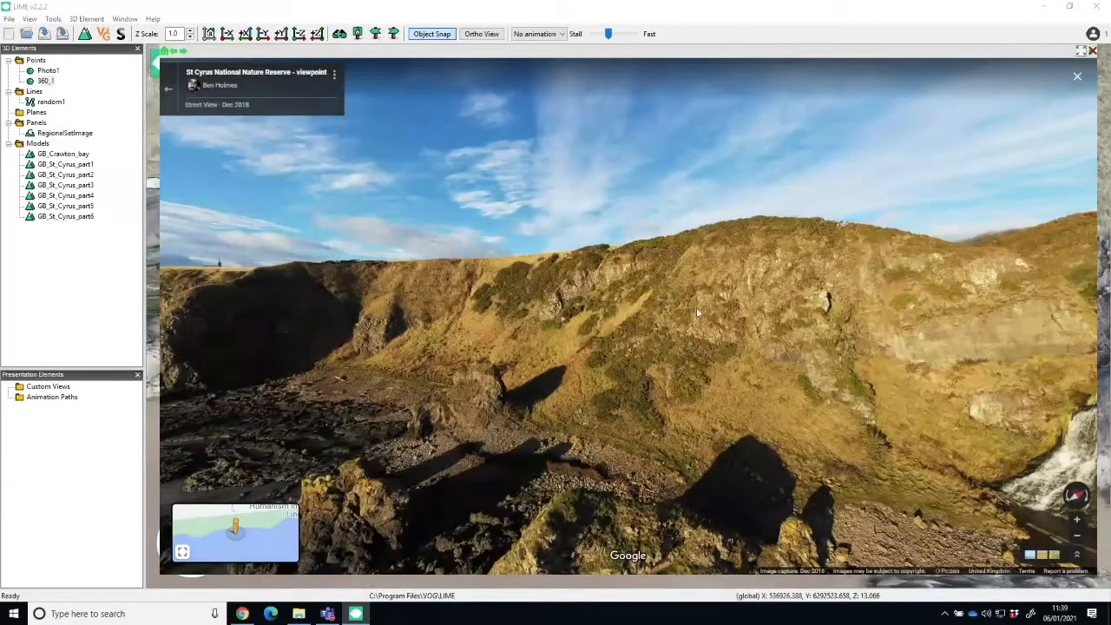
drag(649, 277, 594, 298)
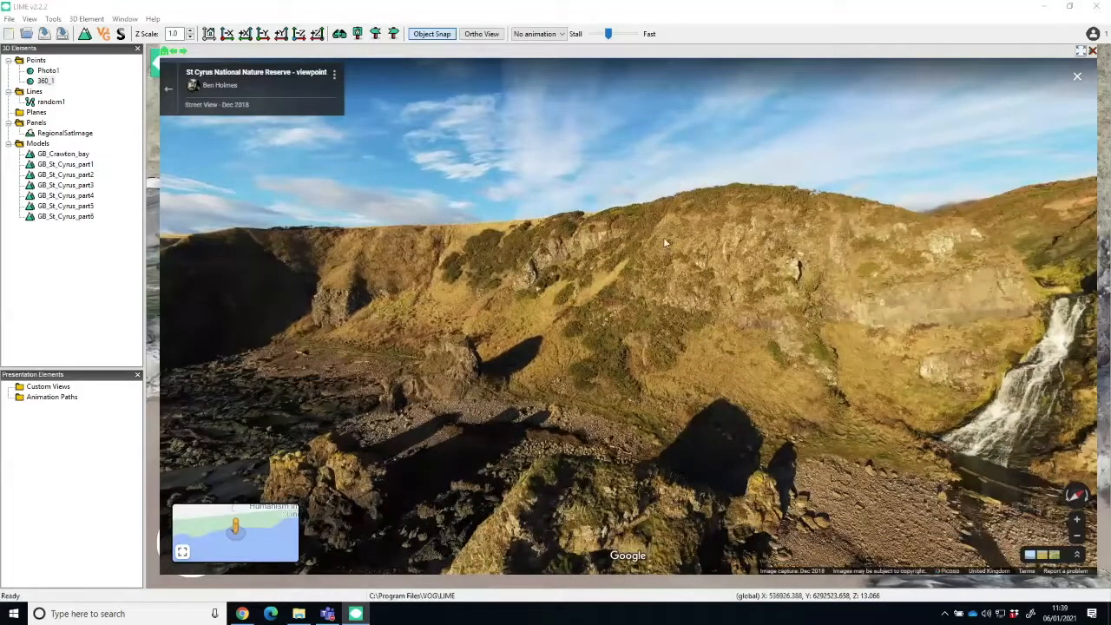
drag(667, 245, 767, 114)
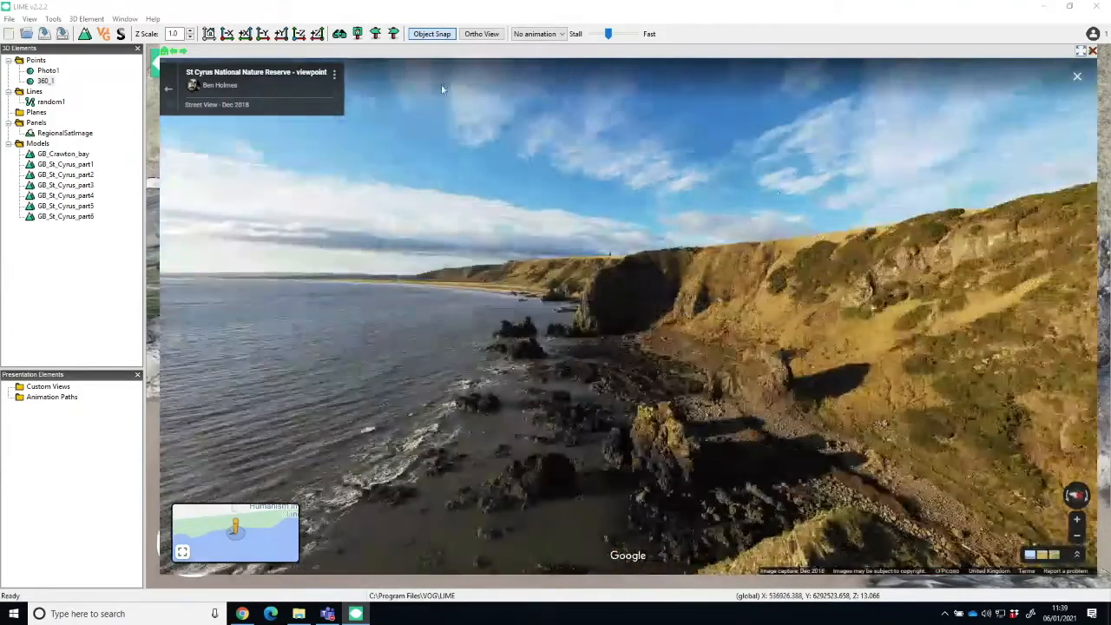
click(1092, 52)
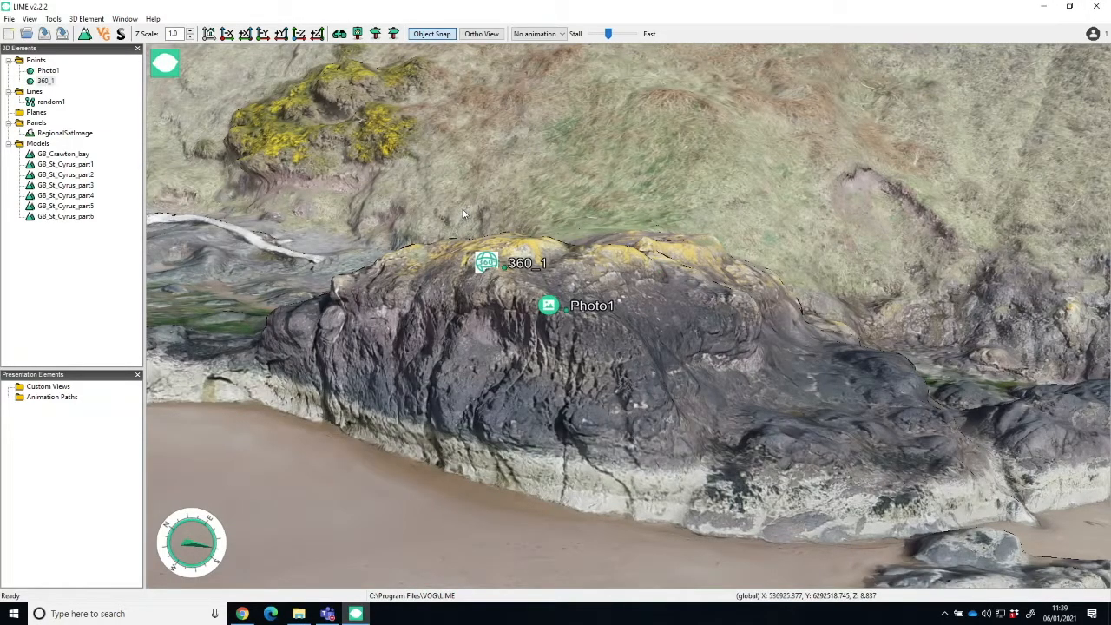
Step: Bring the gorse-covered St Cyrus slope with the small grey outcrop above the beach into view
scroll(470, 197, down, 10)
drag(469, 197, 524, 197)
drag(582, 217, 693, 278)
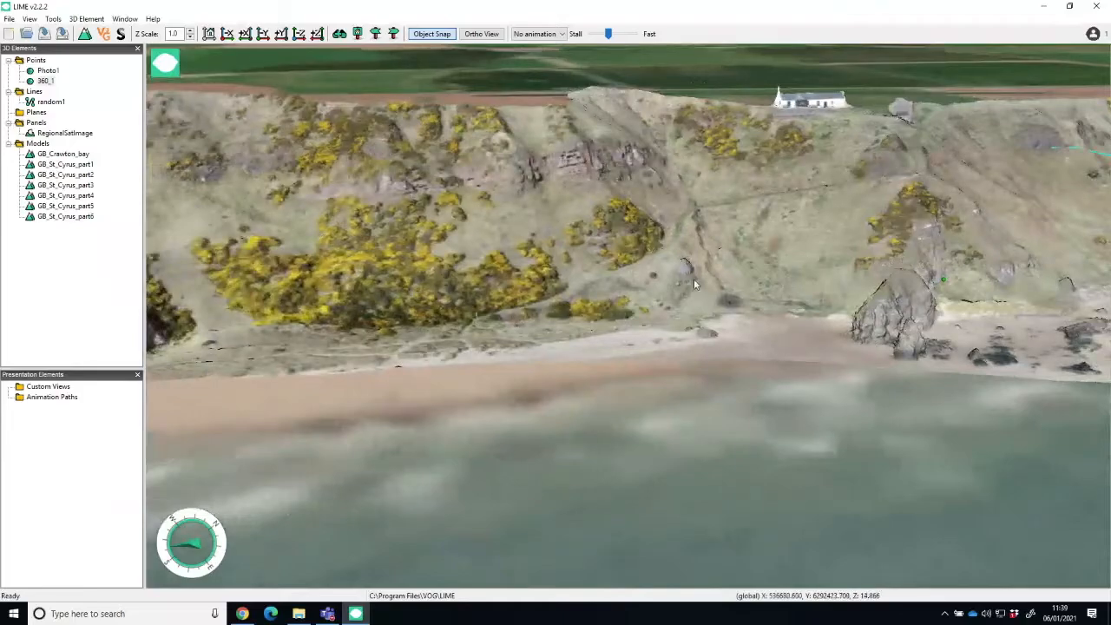
scroll(694, 272, up, 2)
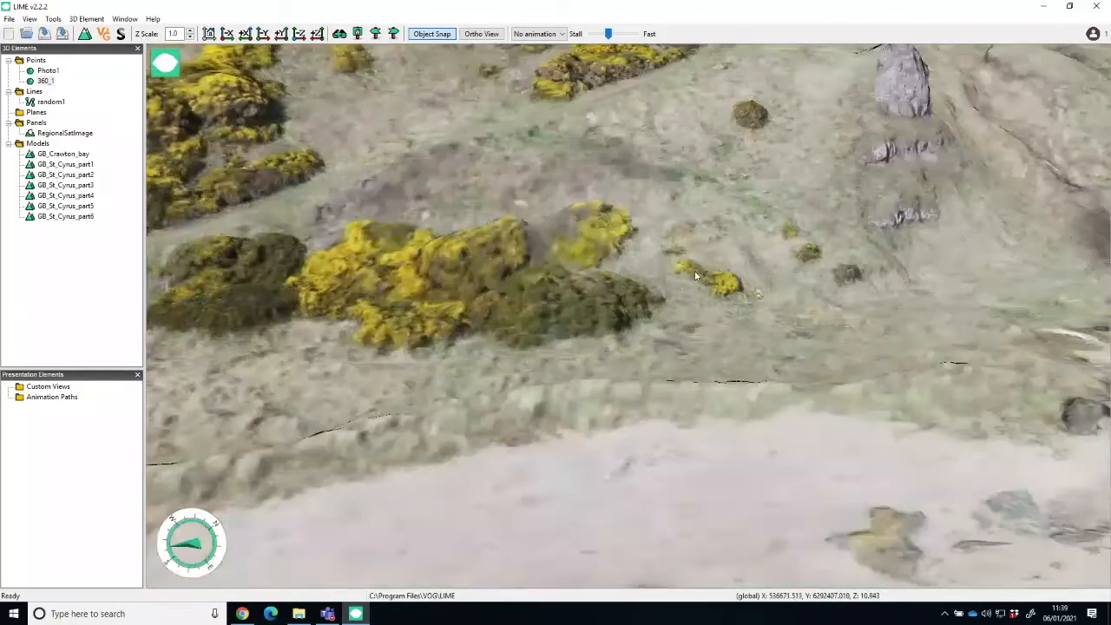
scroll(694, 273, down, 1)
drag(738, 256, 641, 253)
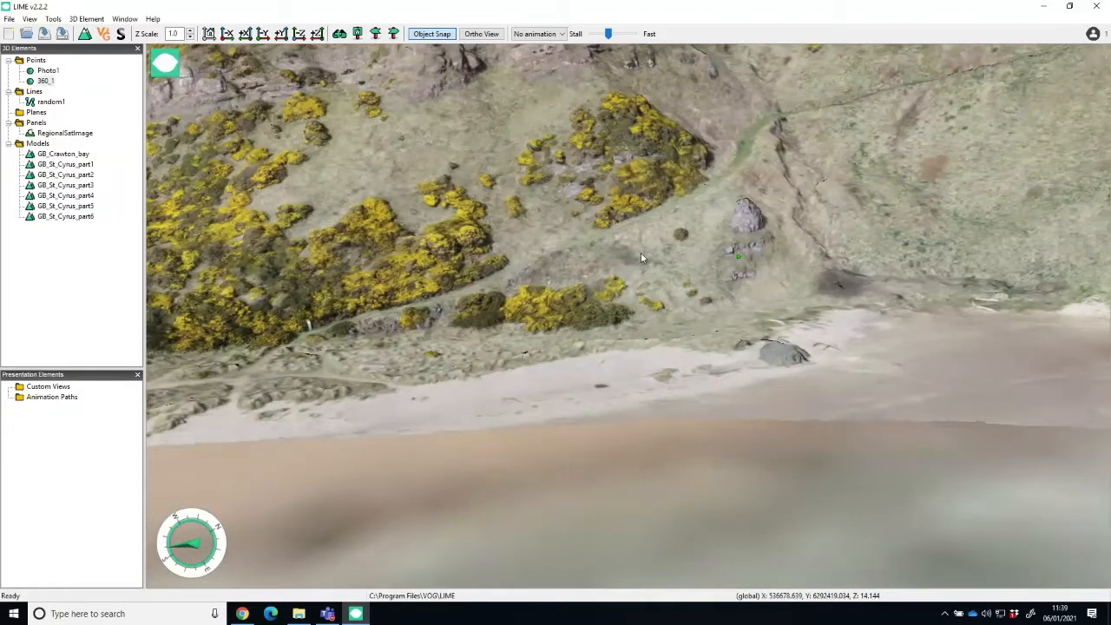
drag(833, 283, 824, 305)
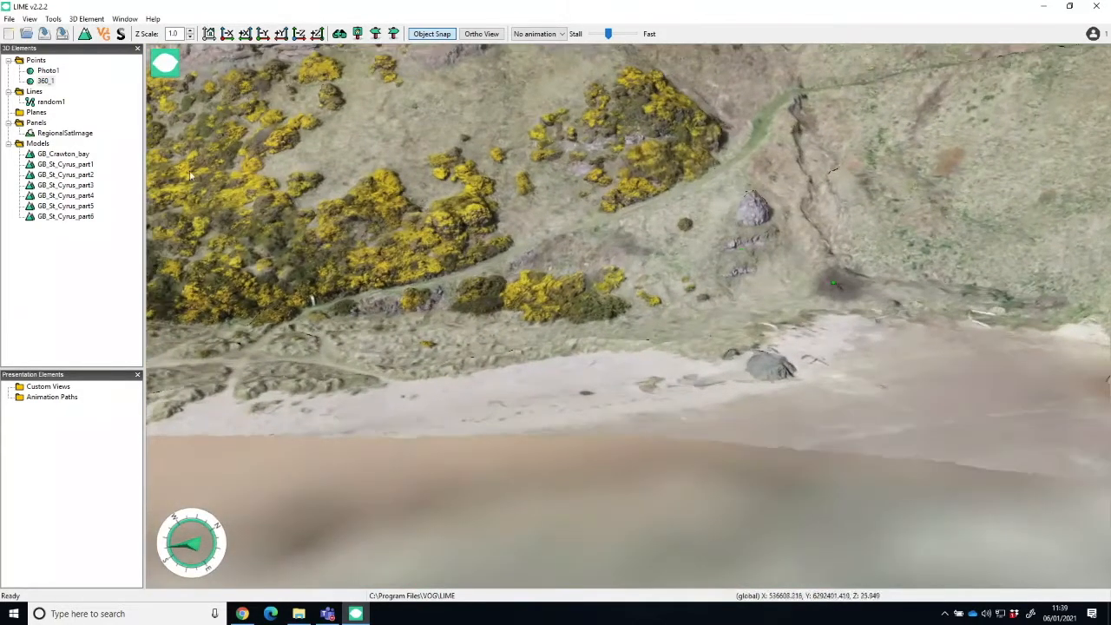
right_click(40, 115)
click(65, 118)
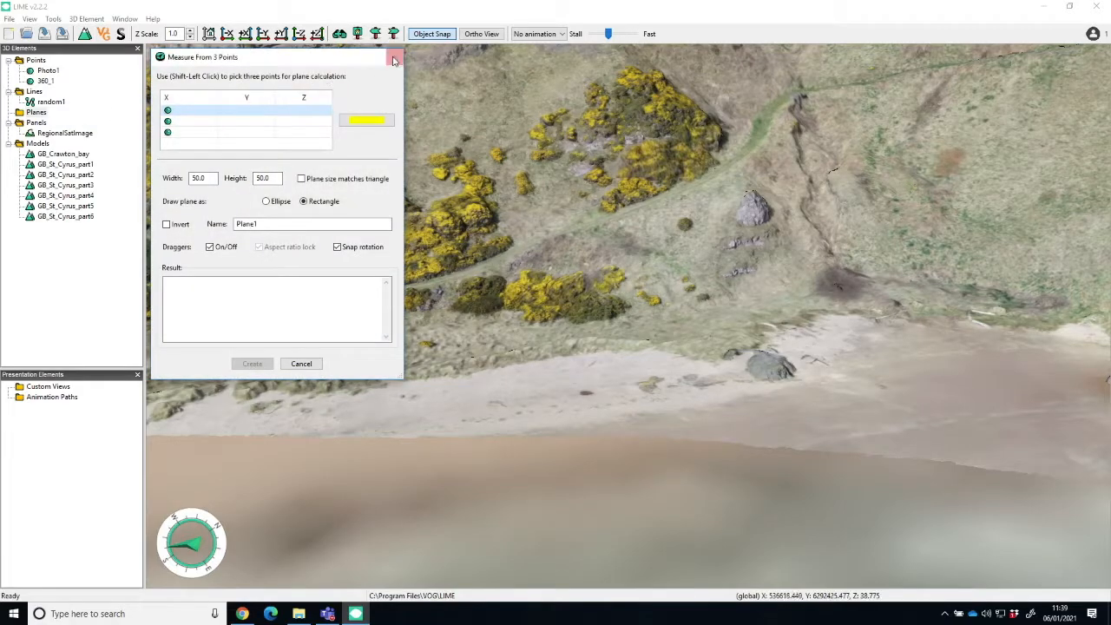
click(400, 59)
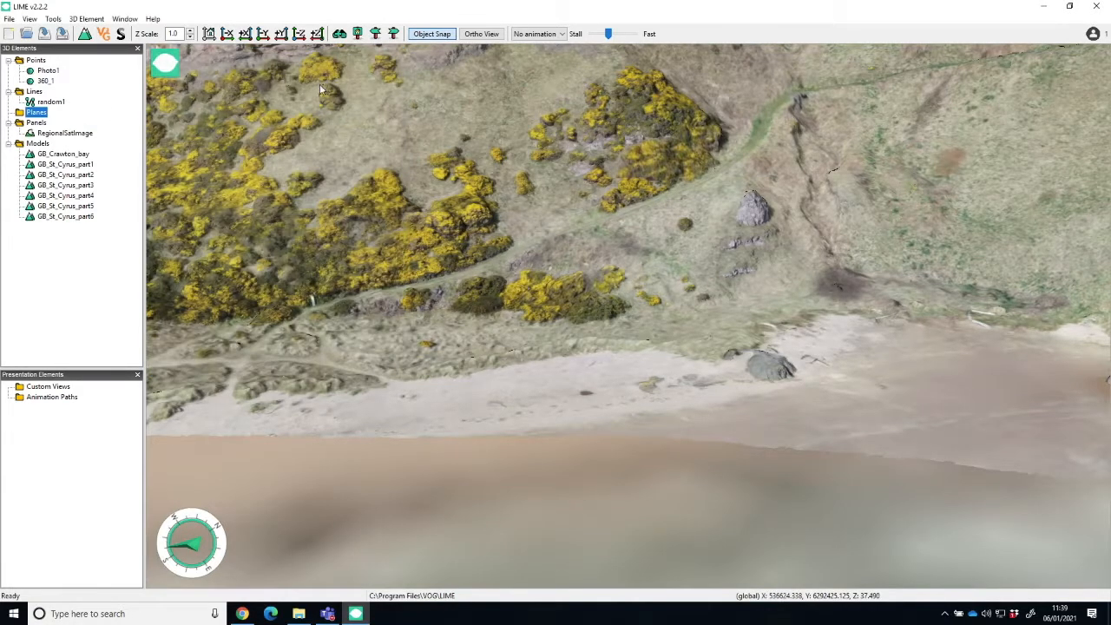
Step: Start a new panel from an image file and load TrickyLog from CourseDataPack's StCyrus folder
right_click(38, 122)
click(105, 129)
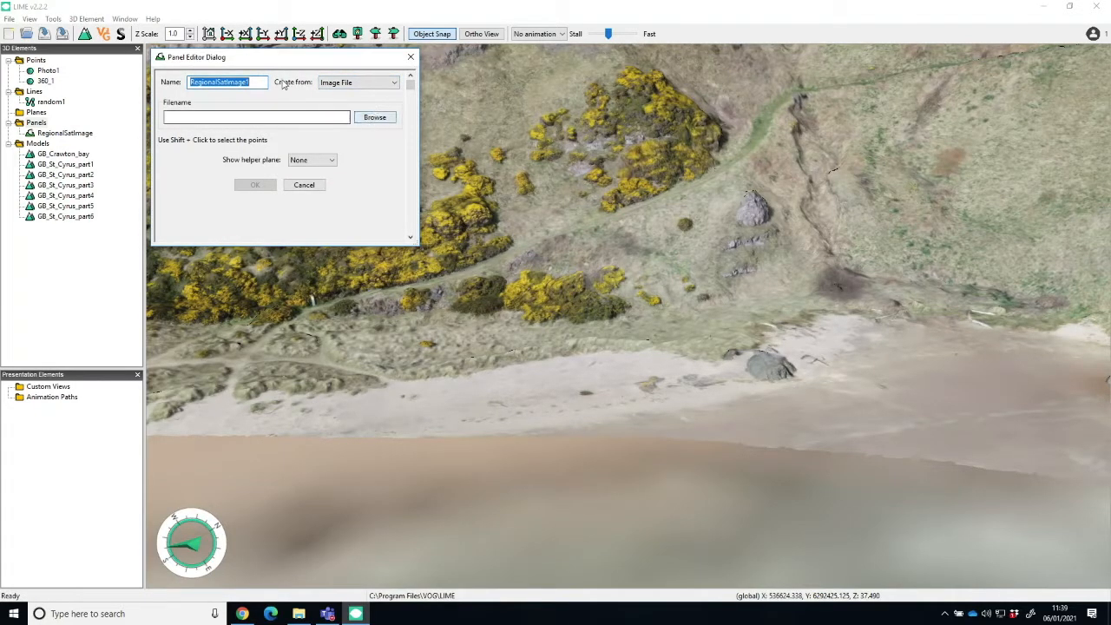
click(369, 118)
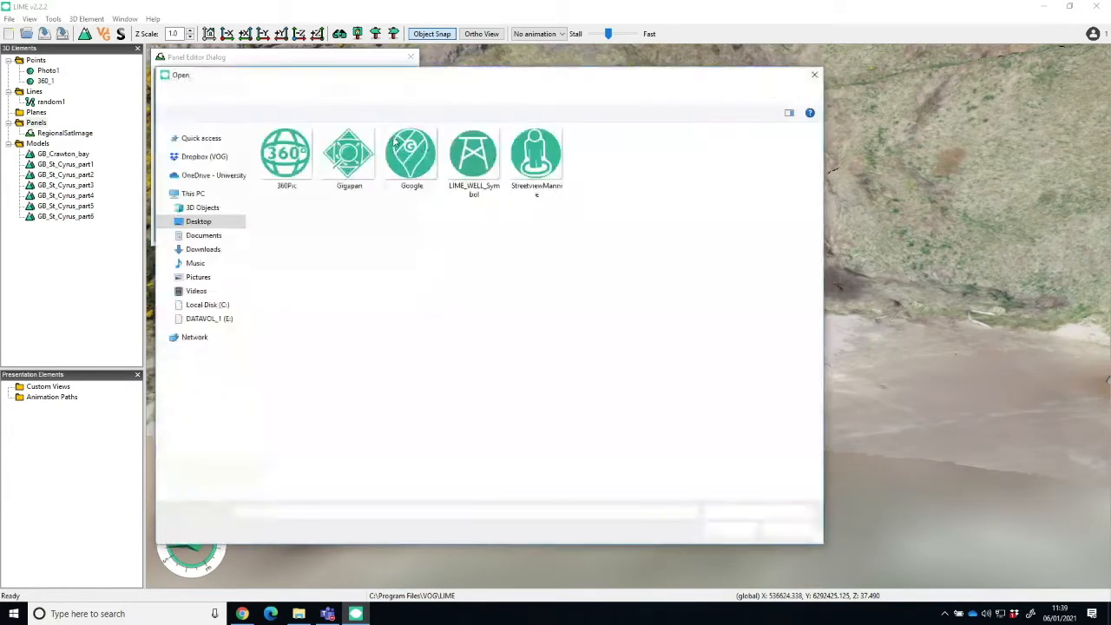
click(360, 93)
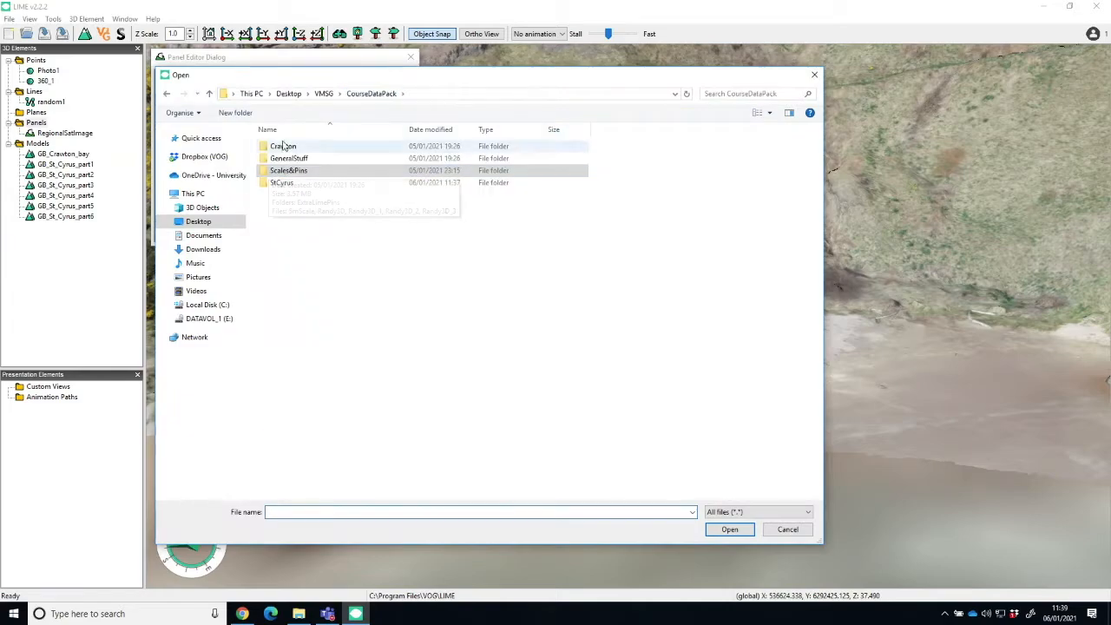
click(281, 183)
double_click(281, 183)
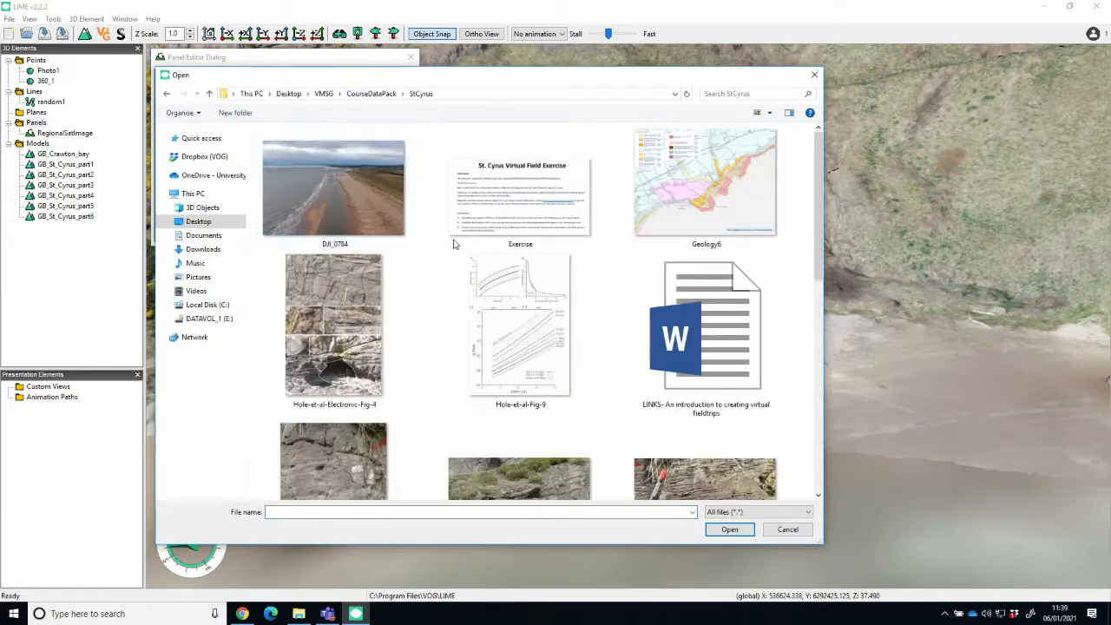
scroll(520, 252, down, 5)
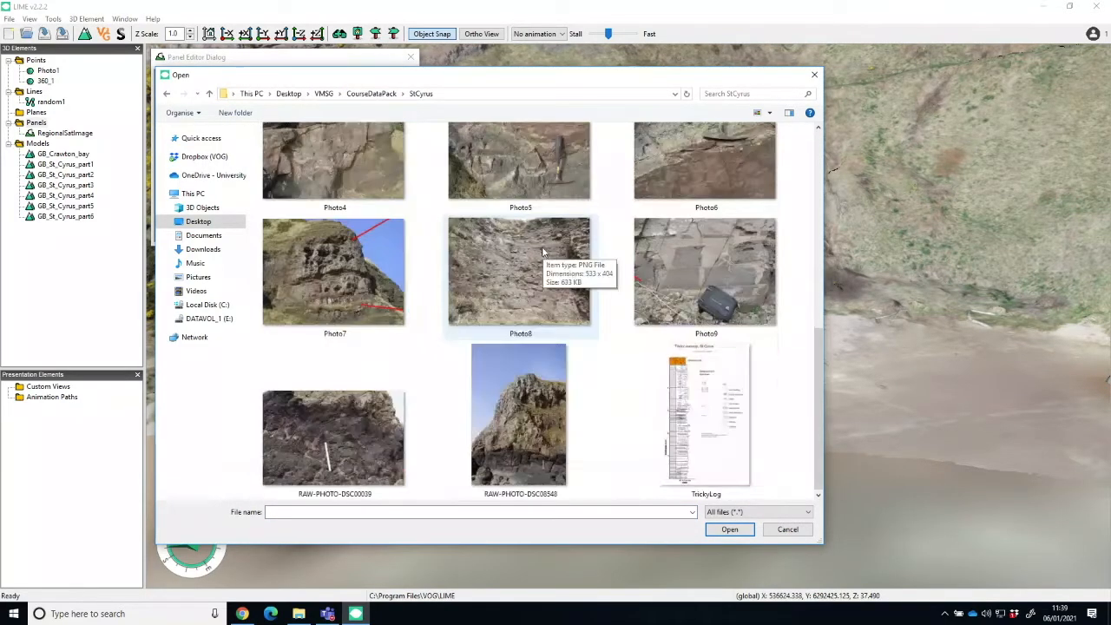
click(706, 382)
click(736, 535)
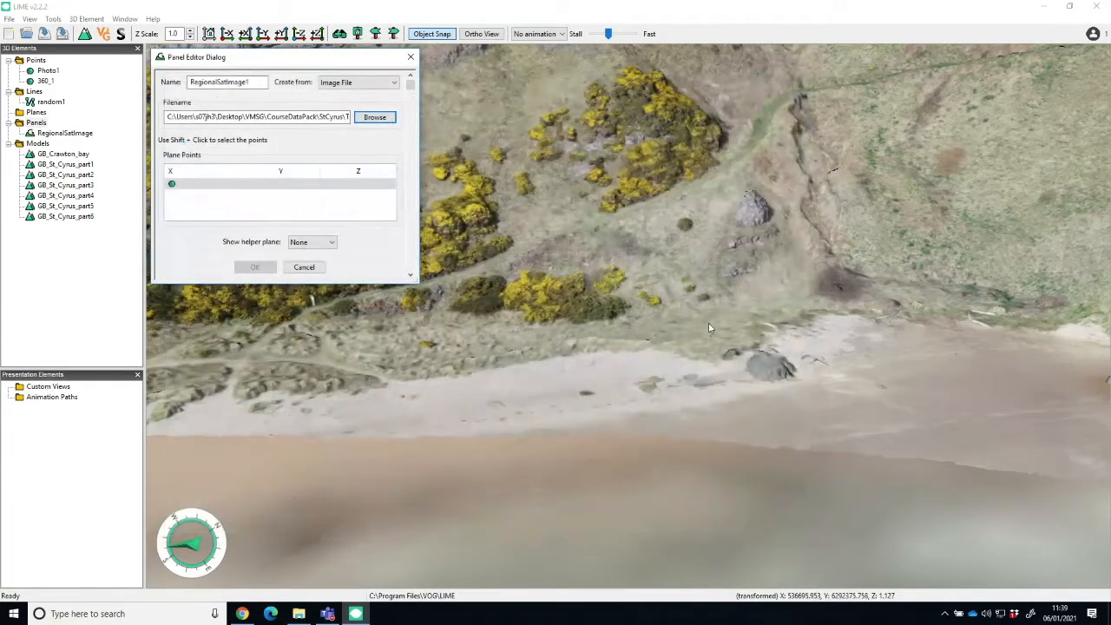
Step: Place the log panel with its lower-left corner at the foot of the slope, beside the small grey outcrop
shift+click(703, 310)
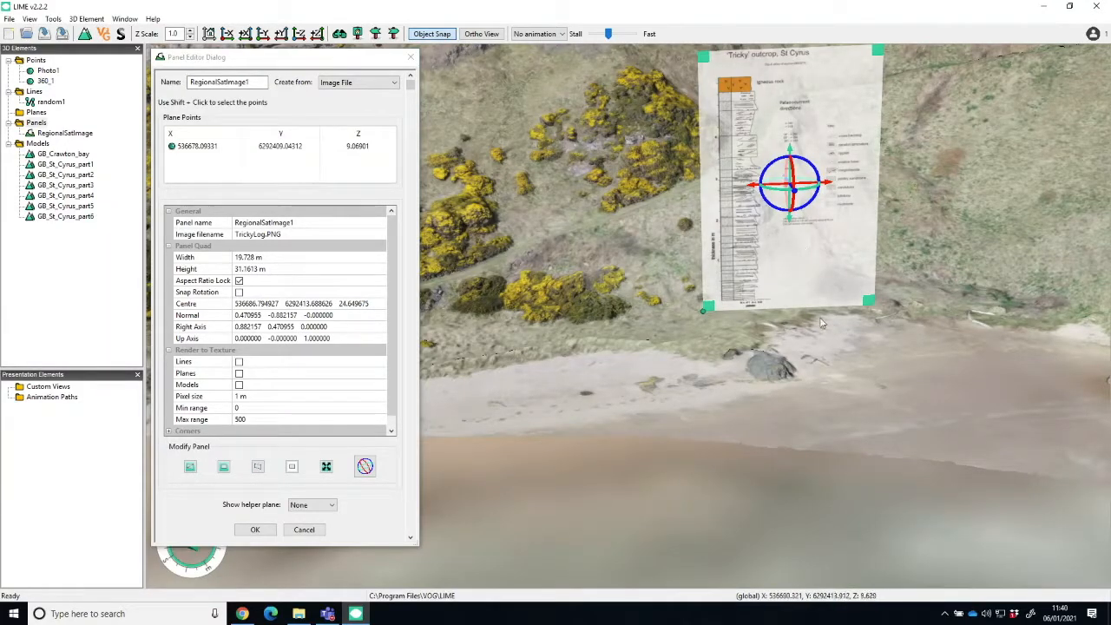
drag(899, 363, 782, 355)
drag(875, 255, 902, 283)
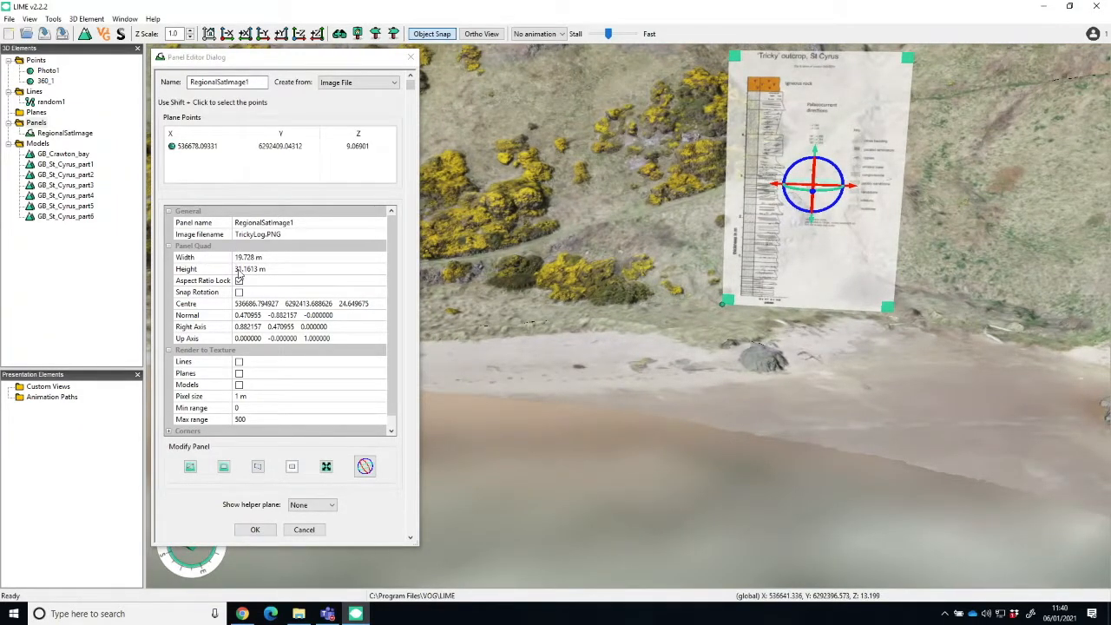
Step: Set the log panel's height to 6 m to match its thickness scale, keeping the aspect ratio locked
scroll(735, 182, up, 3)
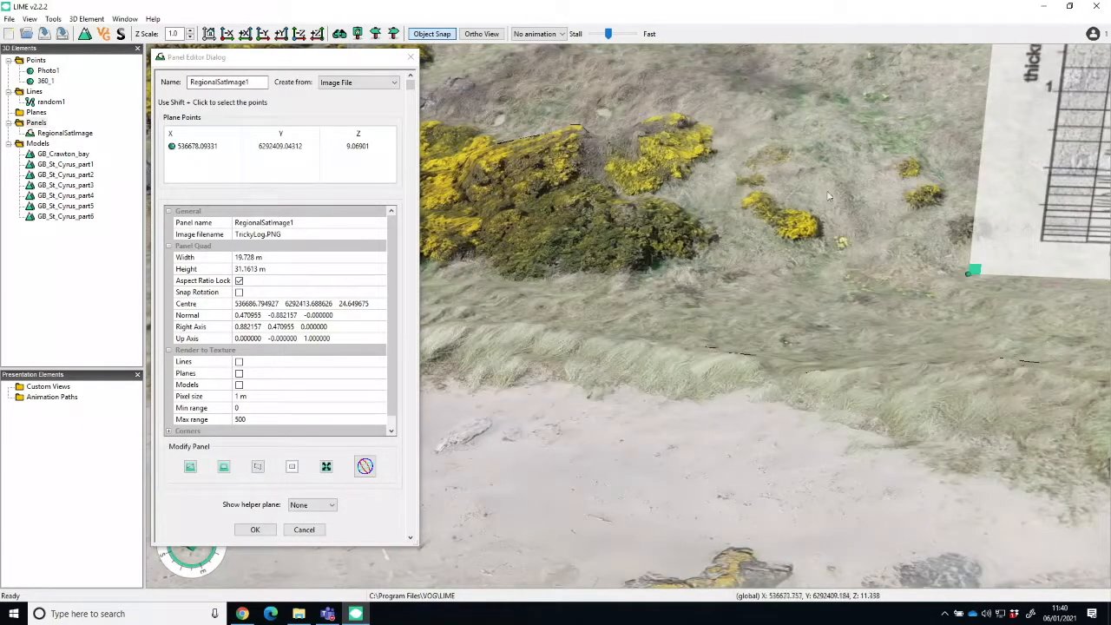
scroll(803, 212, up, 3)
scroll(802, 212, down, 3)
scroll(751, 248, up, 3)
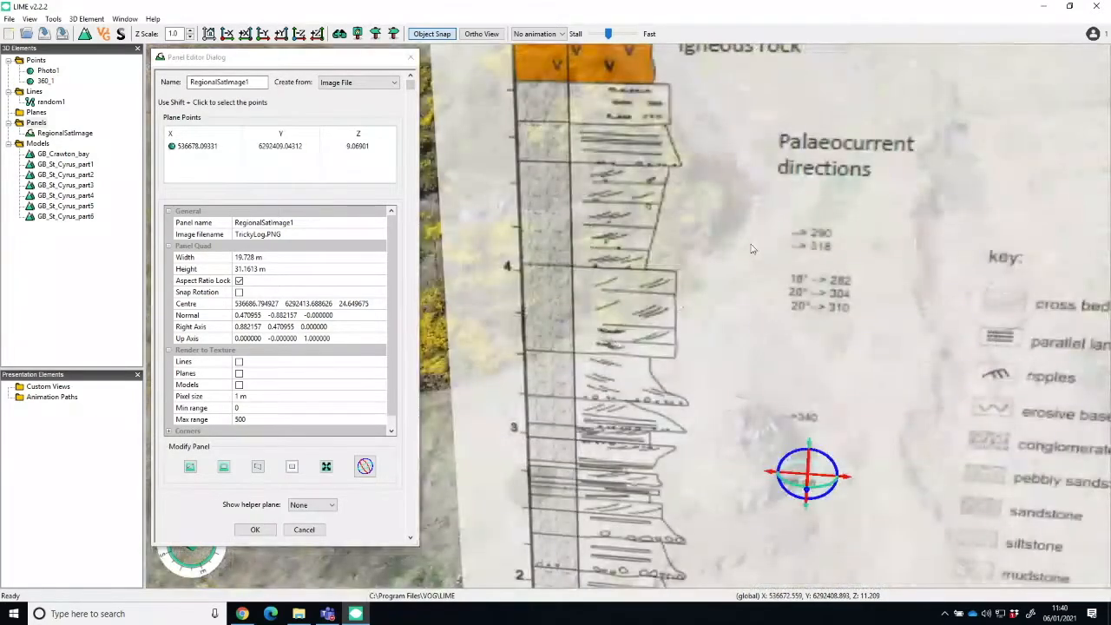
scroll(751, 248, down, 3)
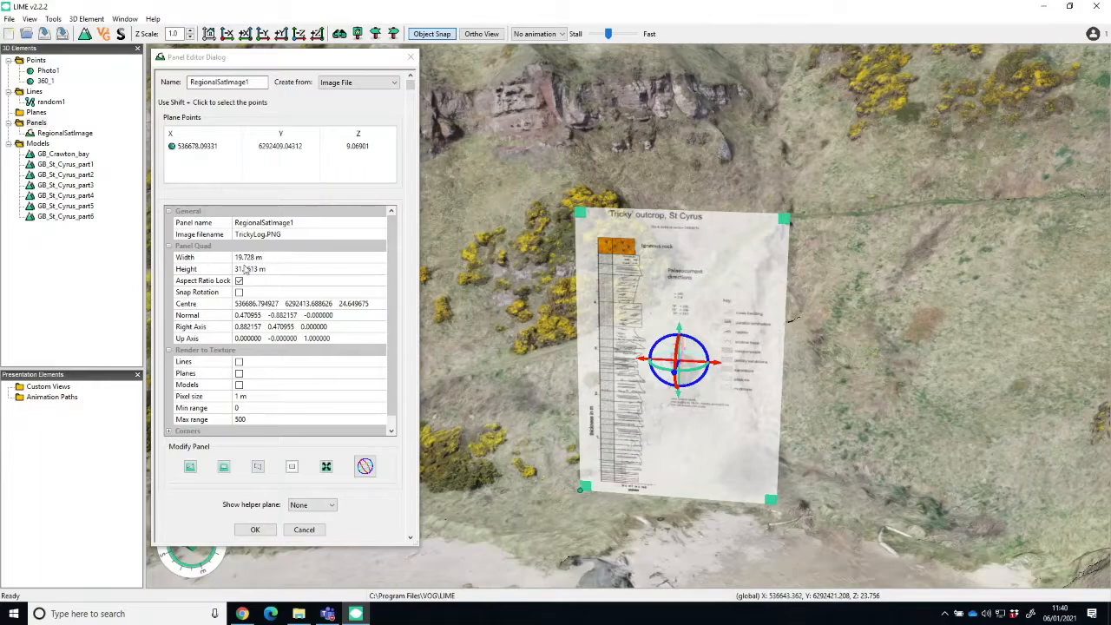
click(247, 269)
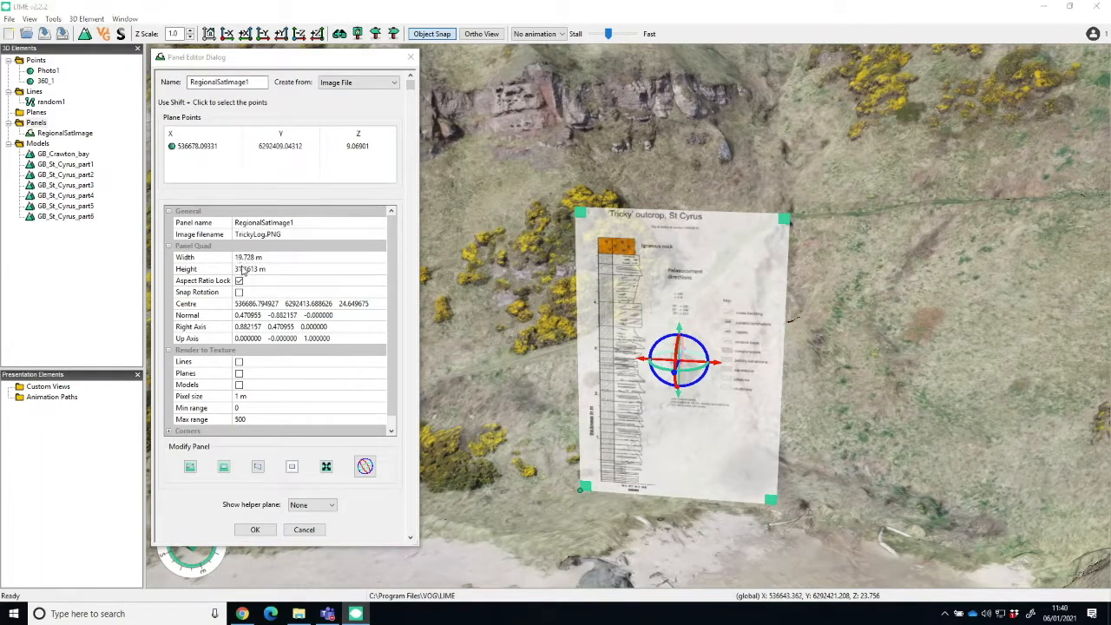
click(247, 258)
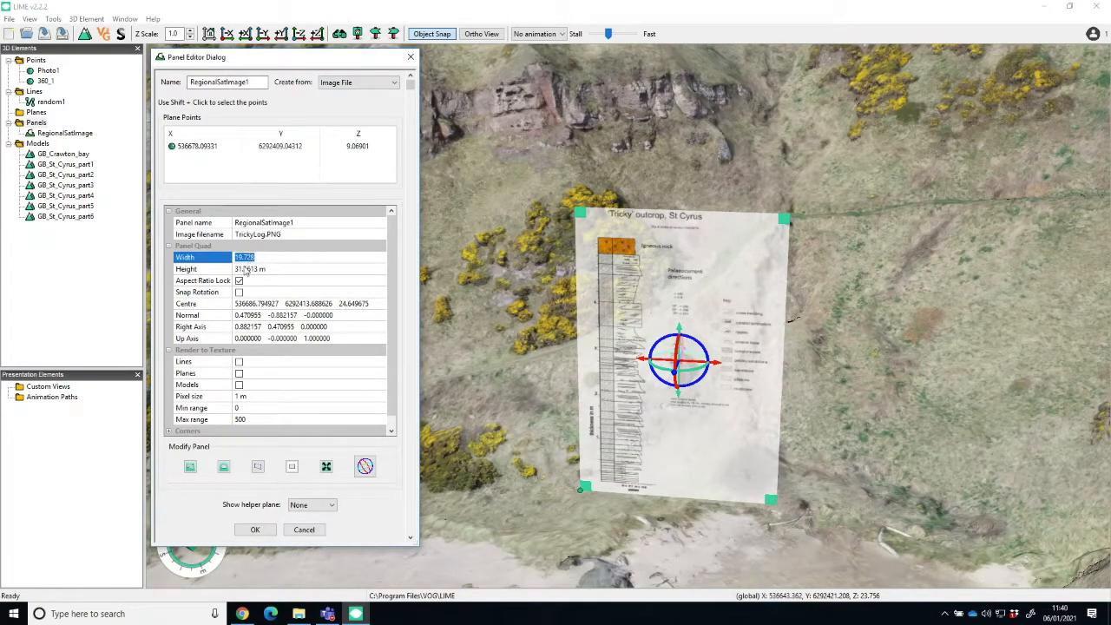
click(246, 269)
text(6)
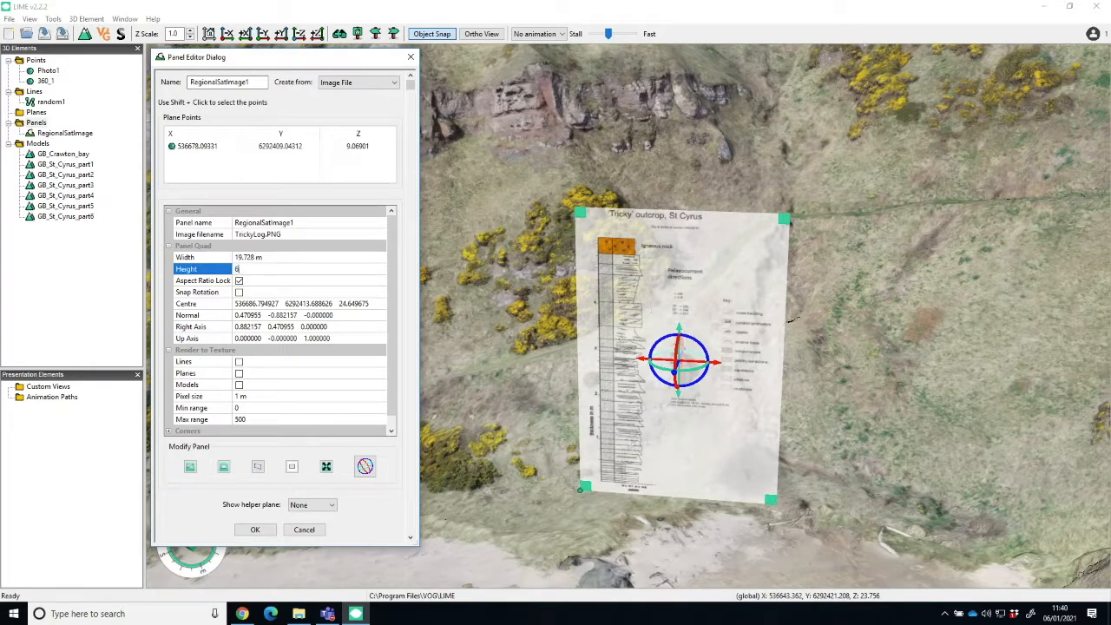
click(258, 287)
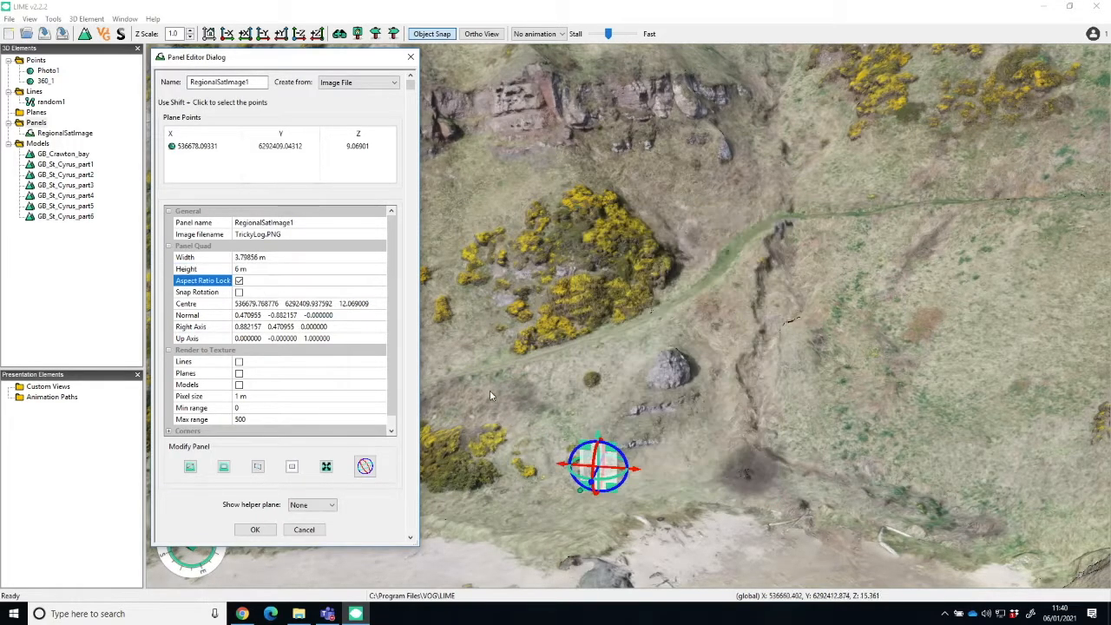
Step: Shift the log panel about 1.2 m sideways towards the small outcrop's ledges and adjust its height so its base sits at the slope foot
scroll(605, 425, up, 5)
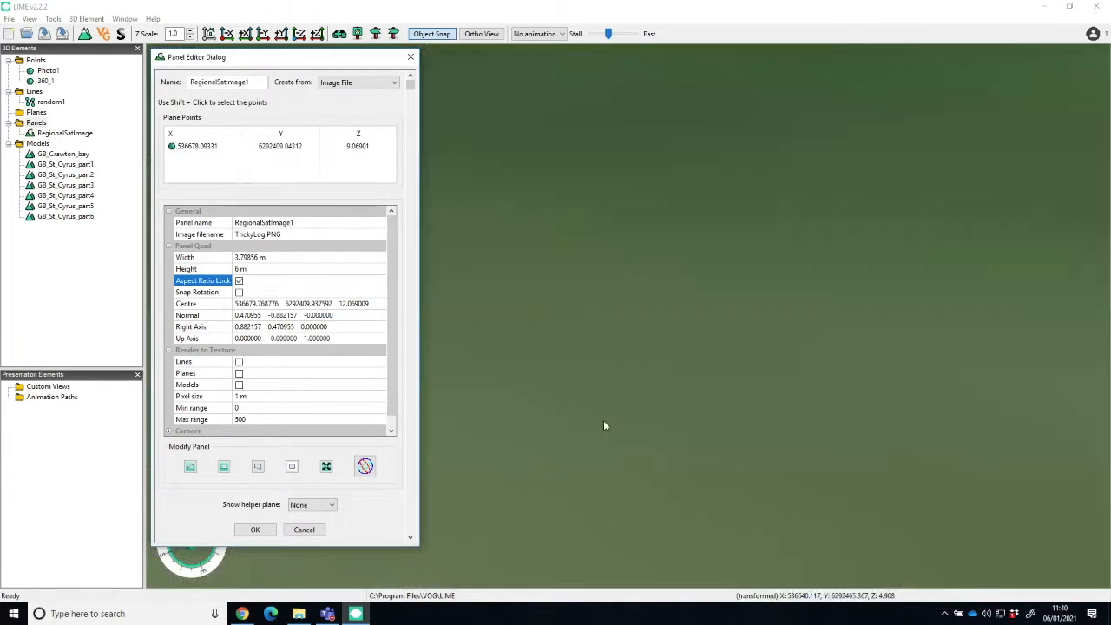
scroll(604, 424, down, 5)
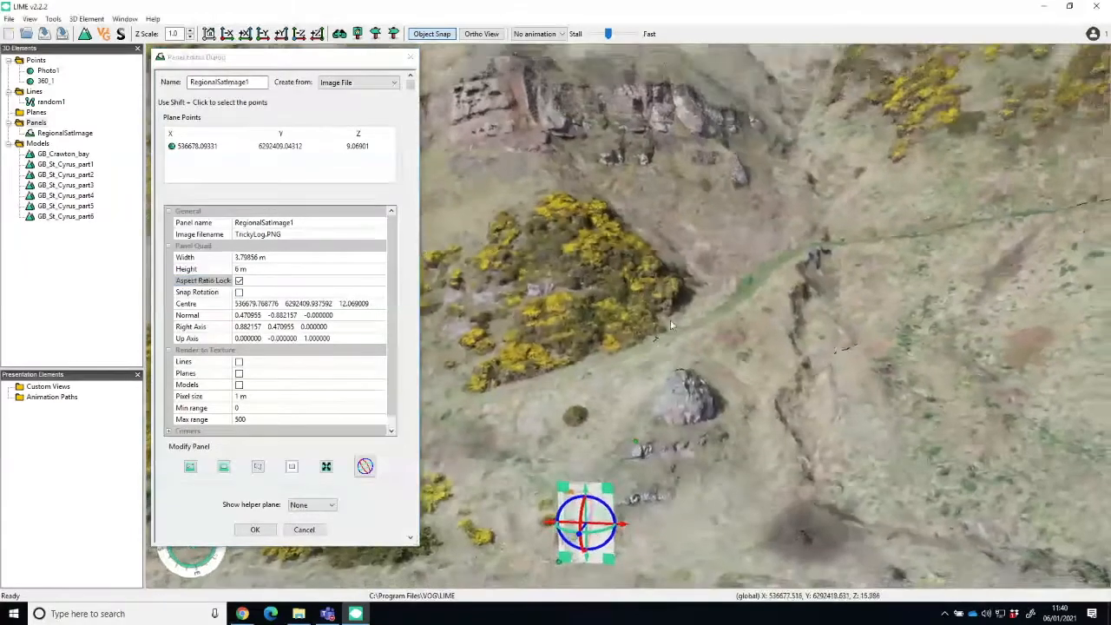
drag(670, 324, 733, 400)
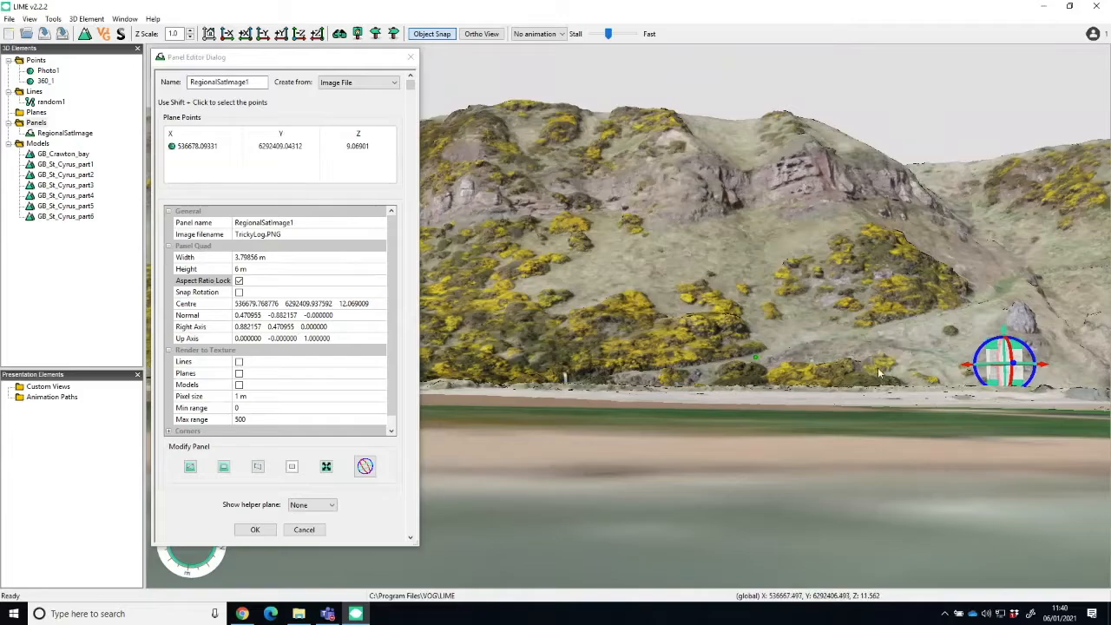
drag(848, 336, 685, 361)
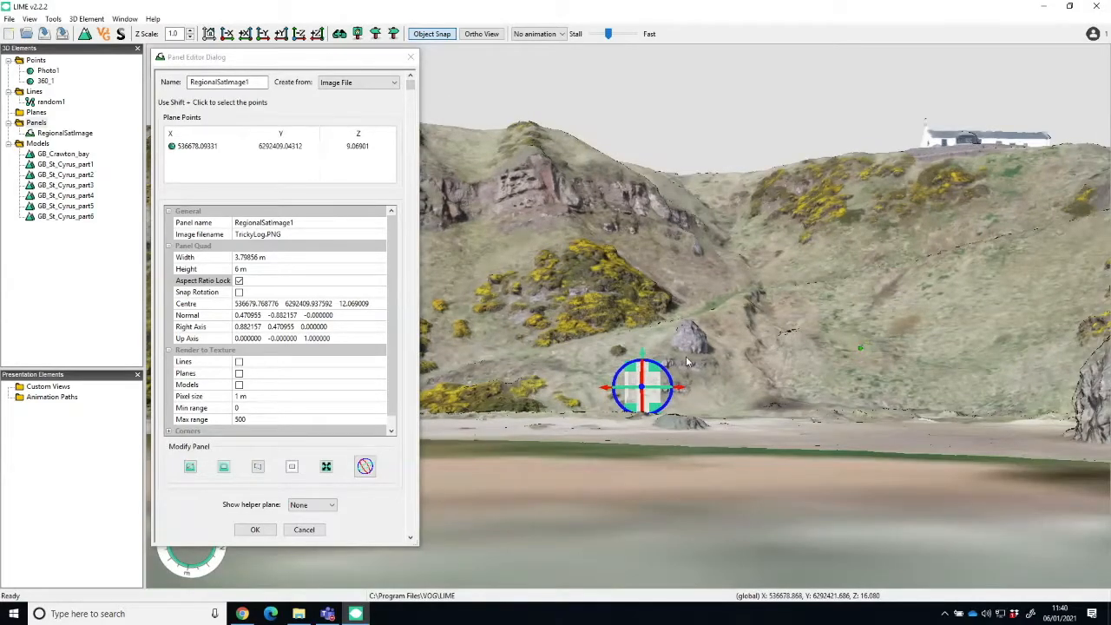
scroll(686, 361, up, 3)
scroll(687, 359, down, 2)
drag(651, 387, 651, 361)
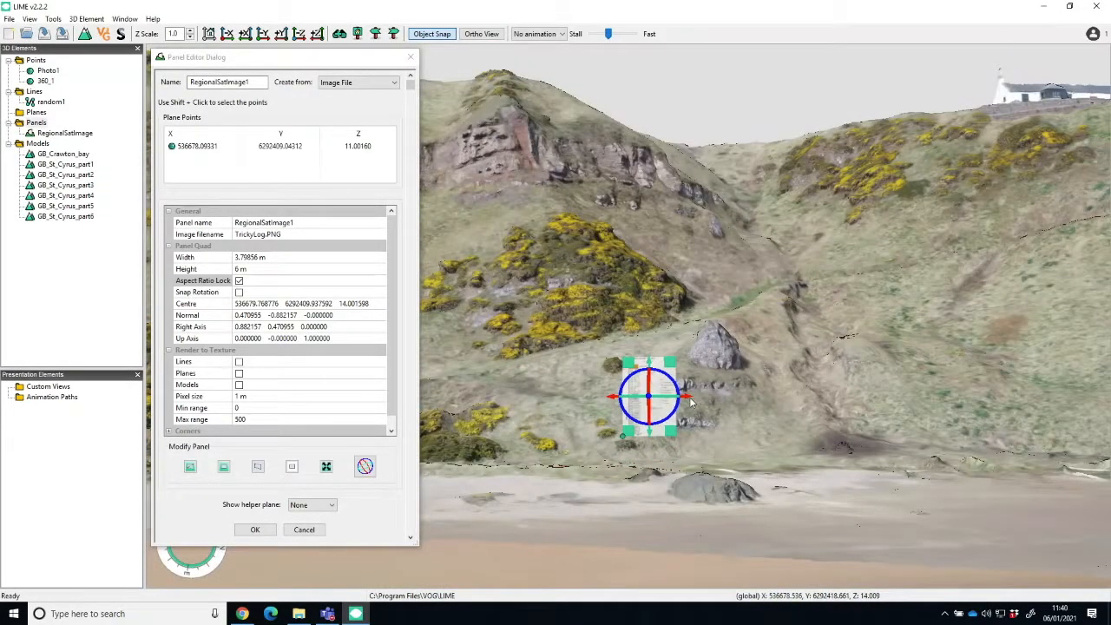
drag(691, 401, 708, 402)
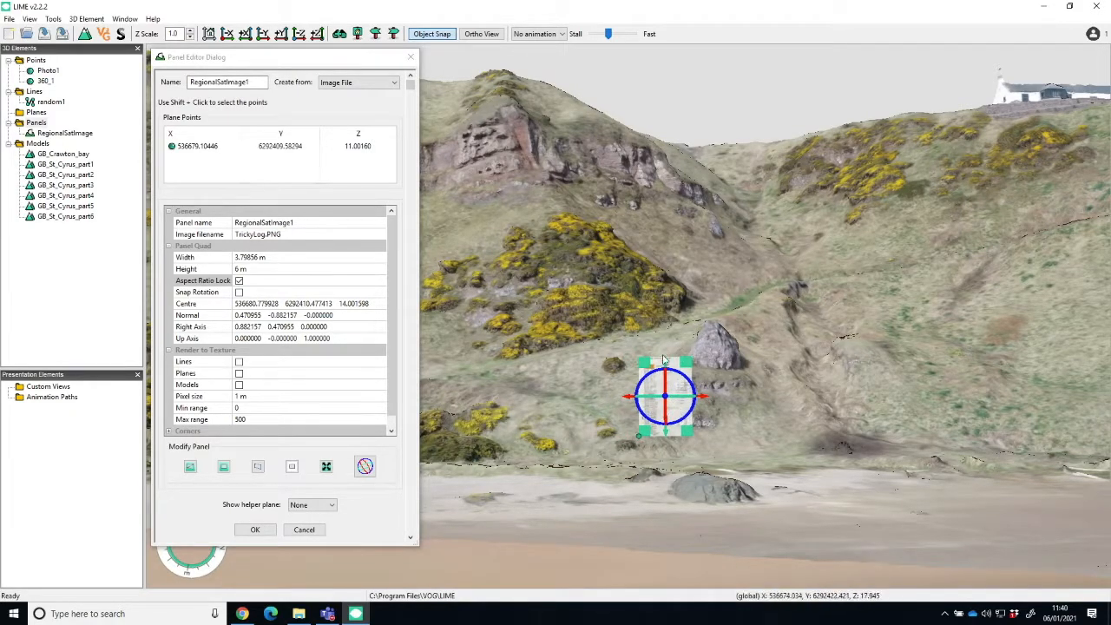
drag(671, 363, 658, 387)
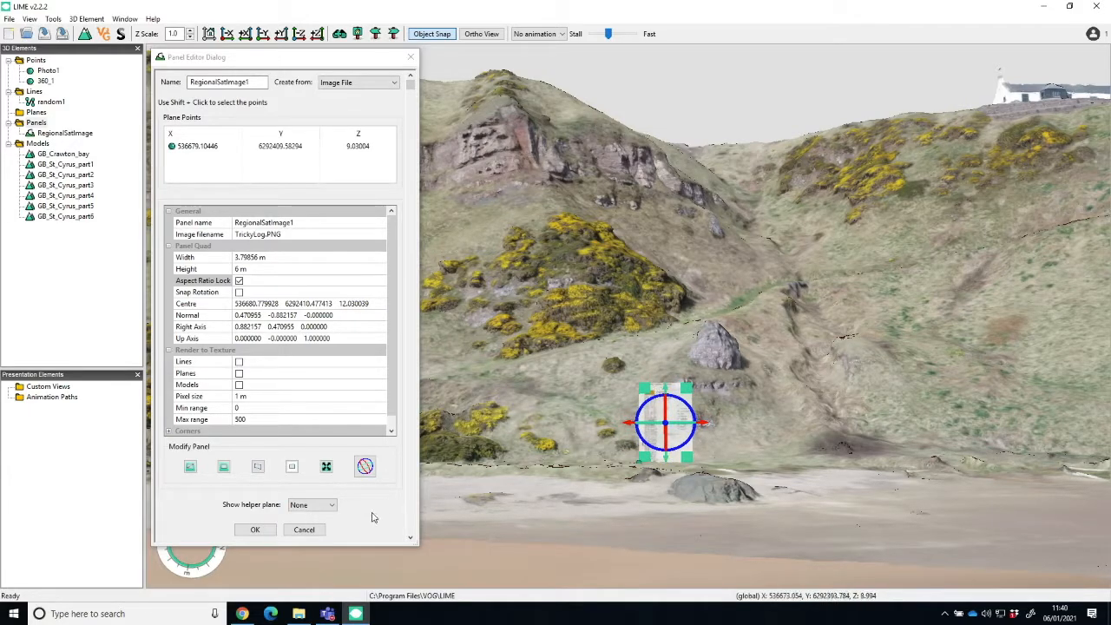
Step: Name the panel Log1 and accept it
drag(250, 83, 186, 85)
text(I)
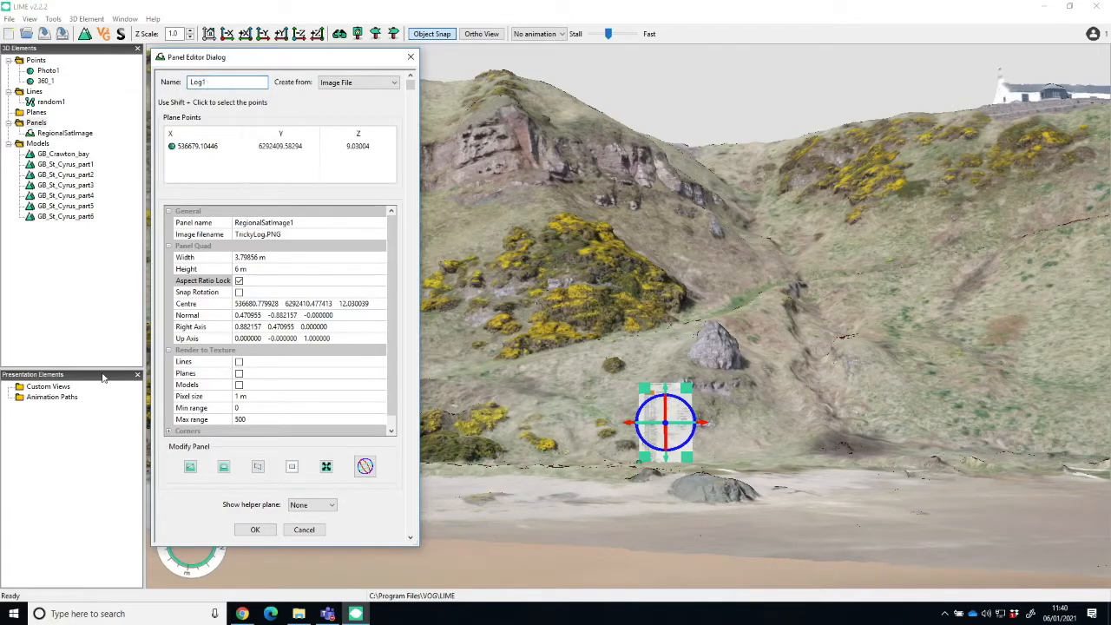
click(255, 529)
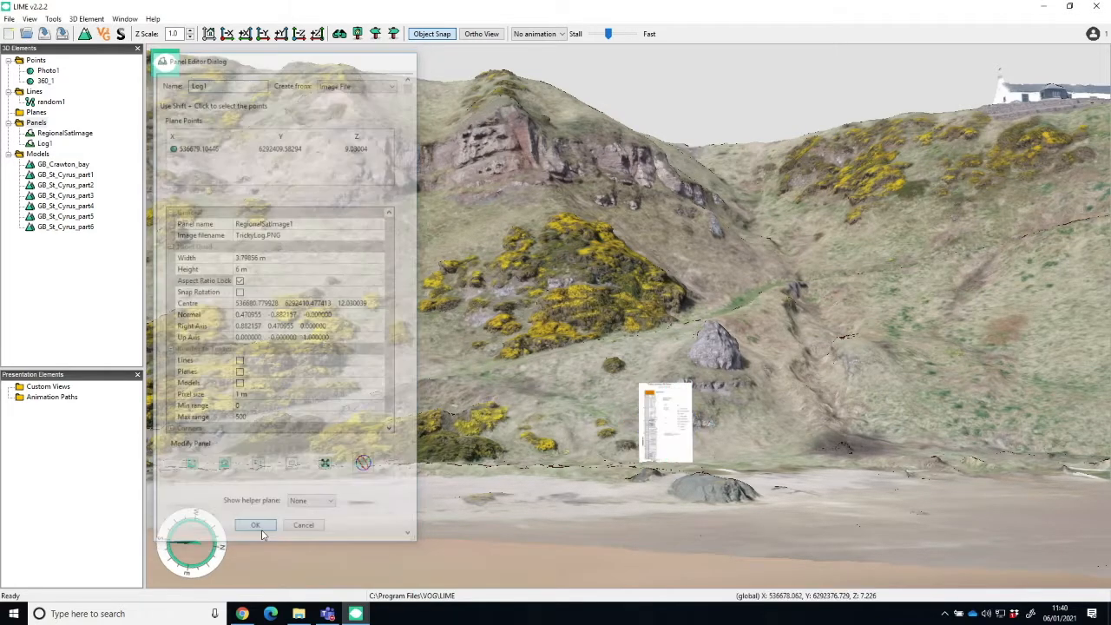
Step: Examine the Log1 panel beside the small outcrop from different distances and angles
scroll(540, 443, up, 4)
scroll(550, 437, down, 6)
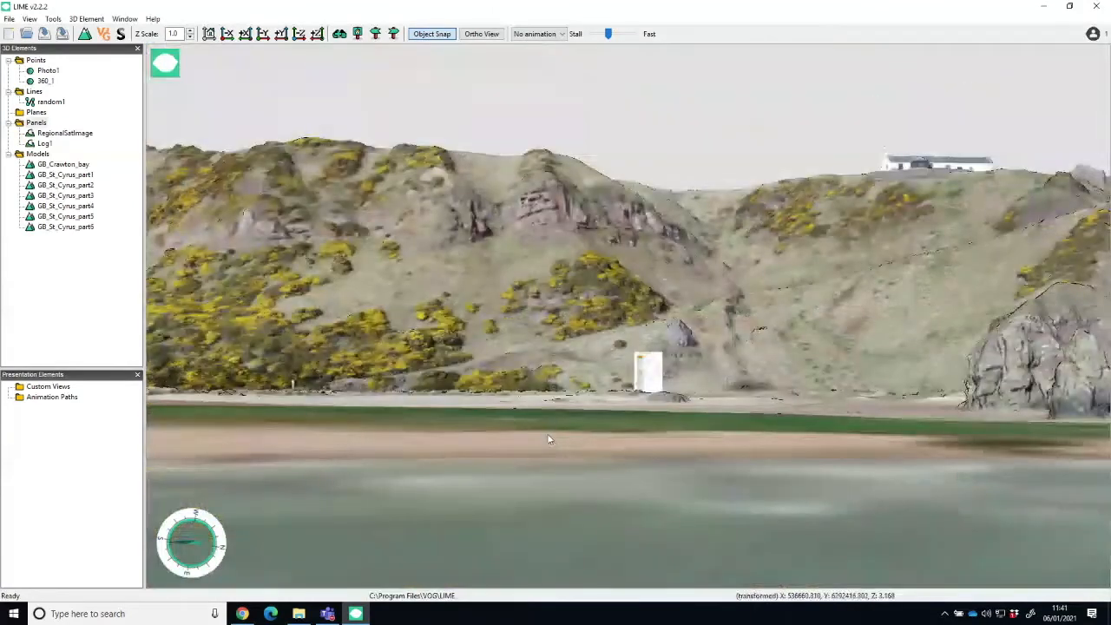
scroll(563, 418, up, 4)
scroll(568, 418, down, 4)
scroll(680, 410, up, 4)
drag(647, 402, 665, 432)
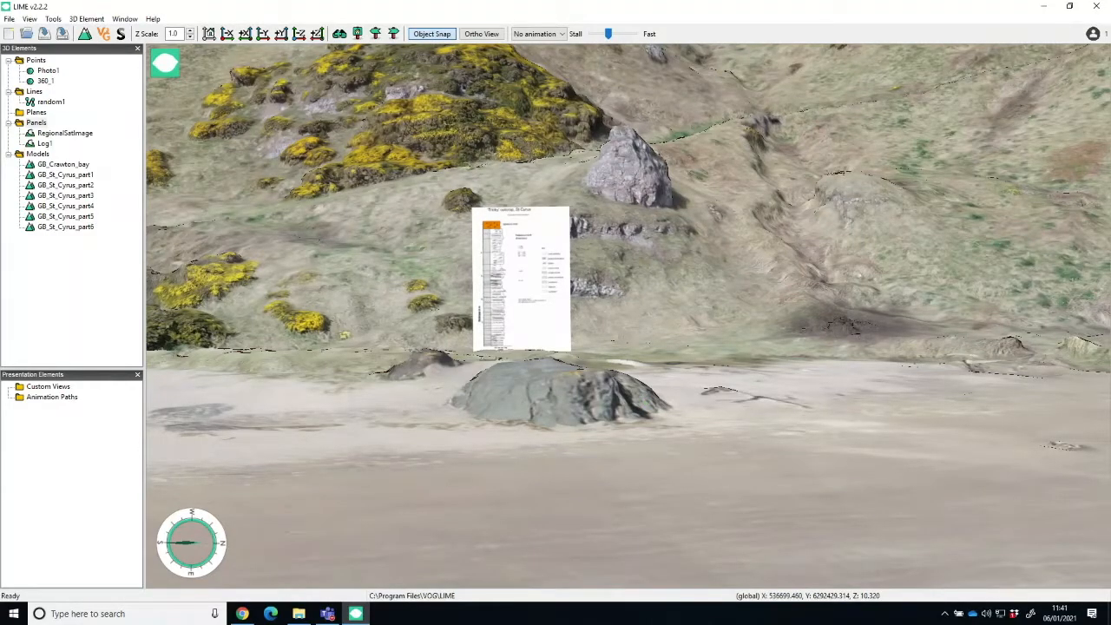
key(alt+Tab)
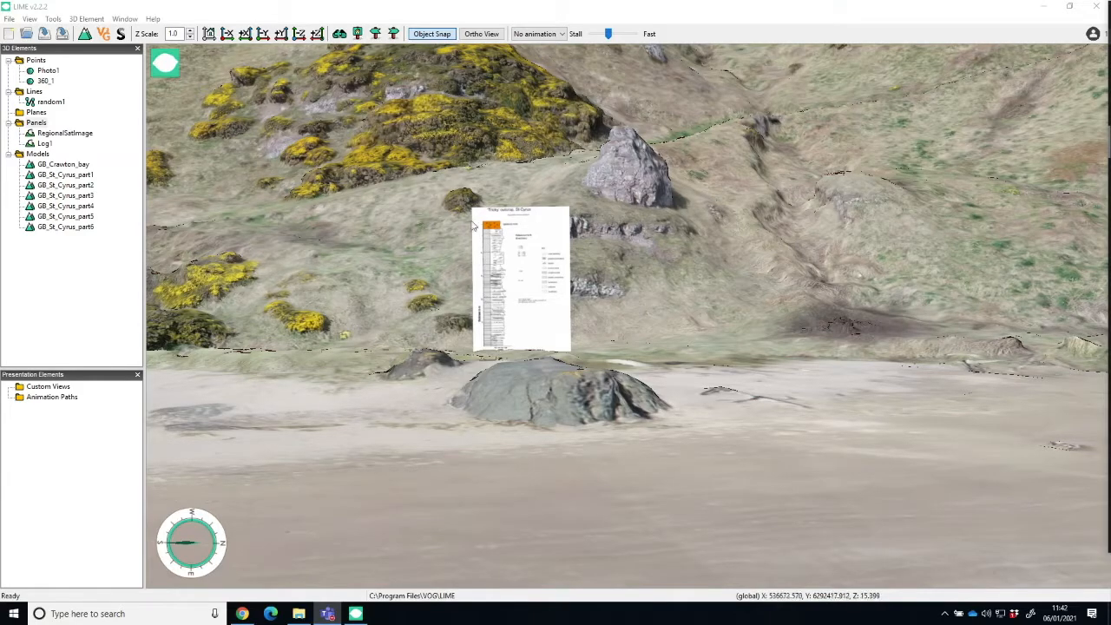
click(642, 305)
mouse_move(642, 309)
mouse_down()
mouse_move(636, 321)
mouse_move(579, 331)
mouse_up()
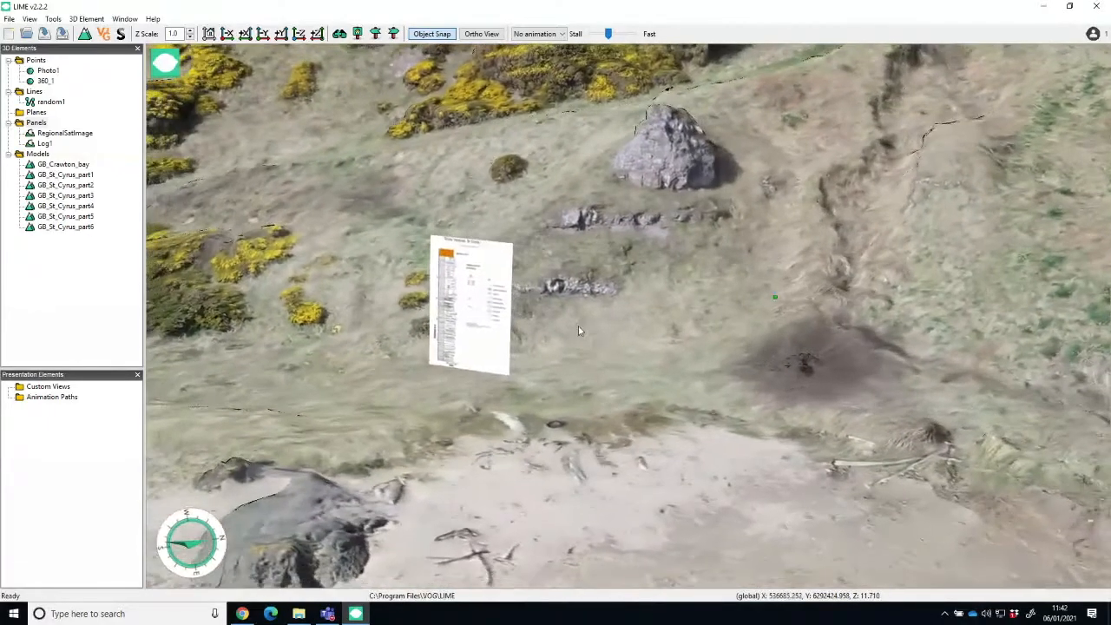
Step: Start modifying Log1's location and place it at the foot of the larger gorse-topped cliff outcrop further along the beach
right_click(44, 145)
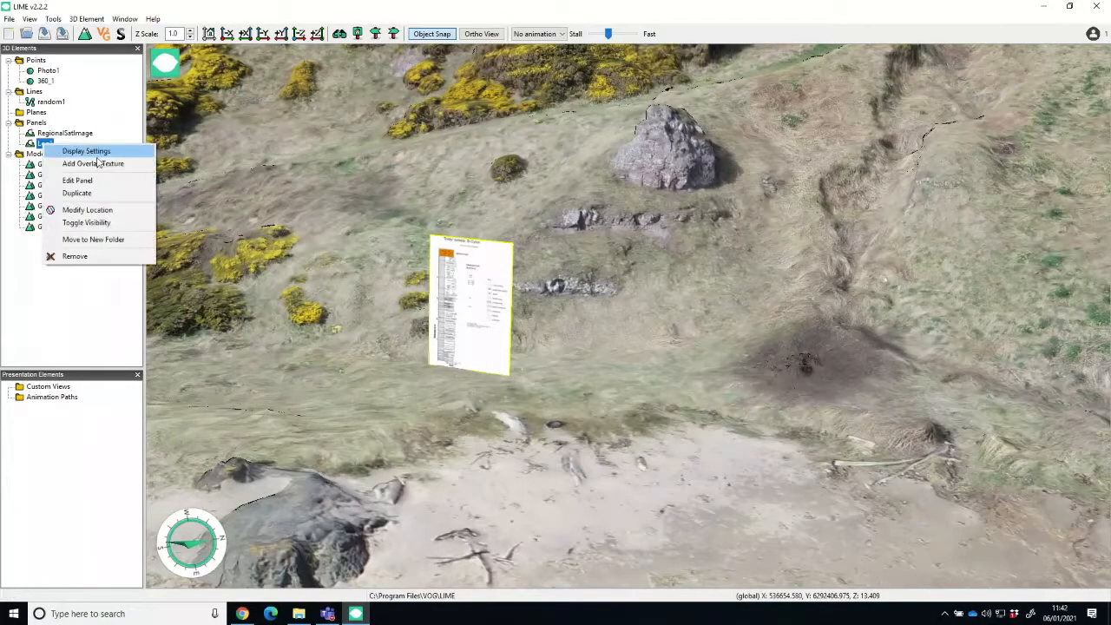
click(84, 211)
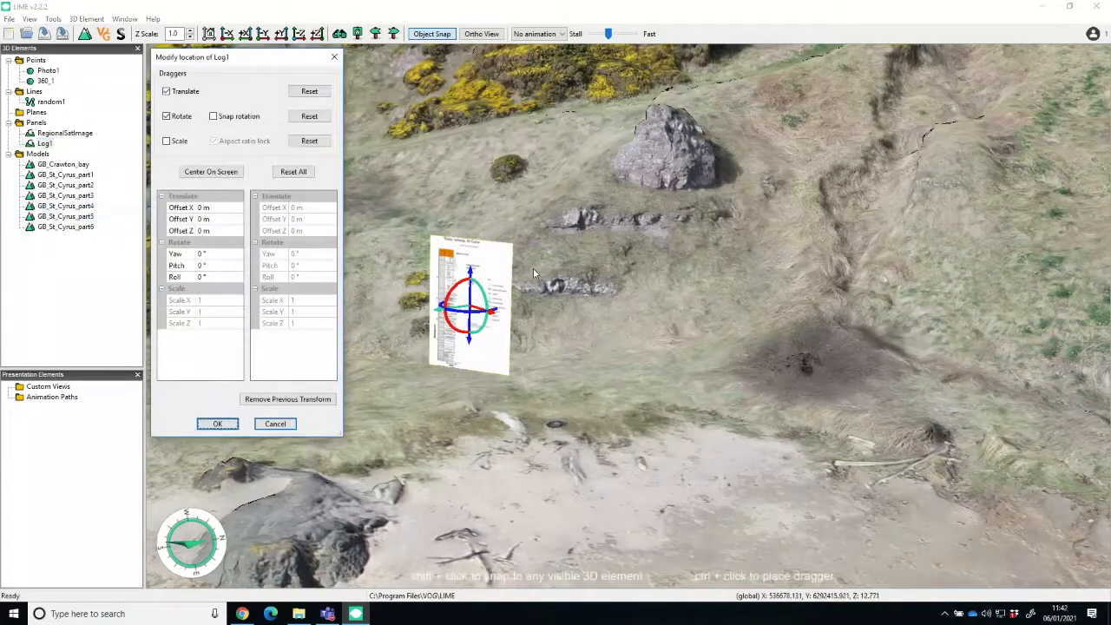
click(589, 354)
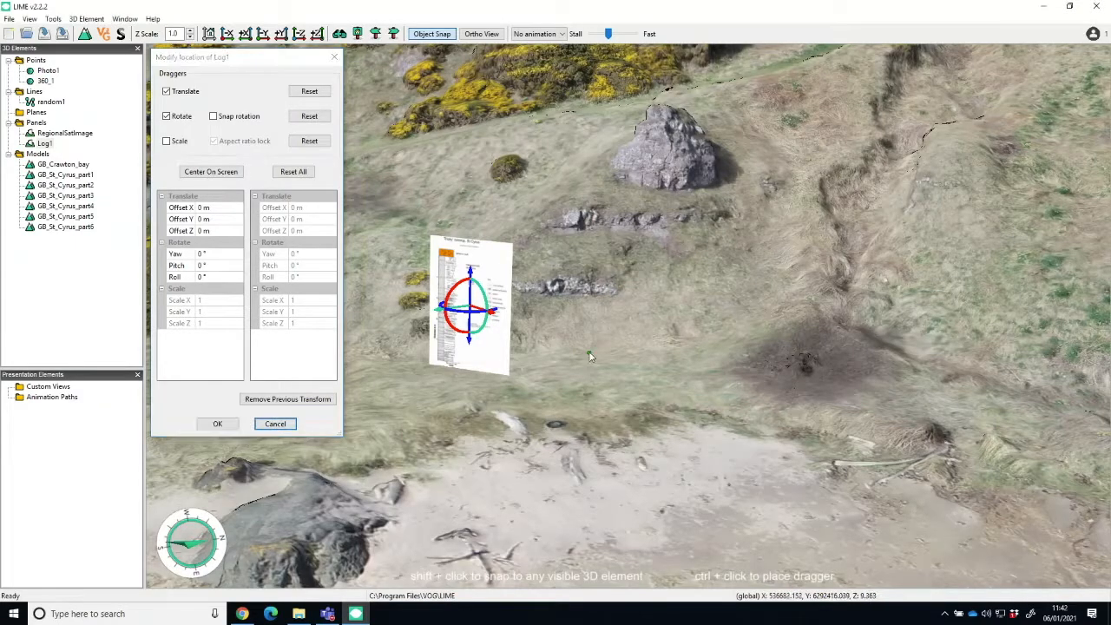
drag(589, 354, 770, 333)
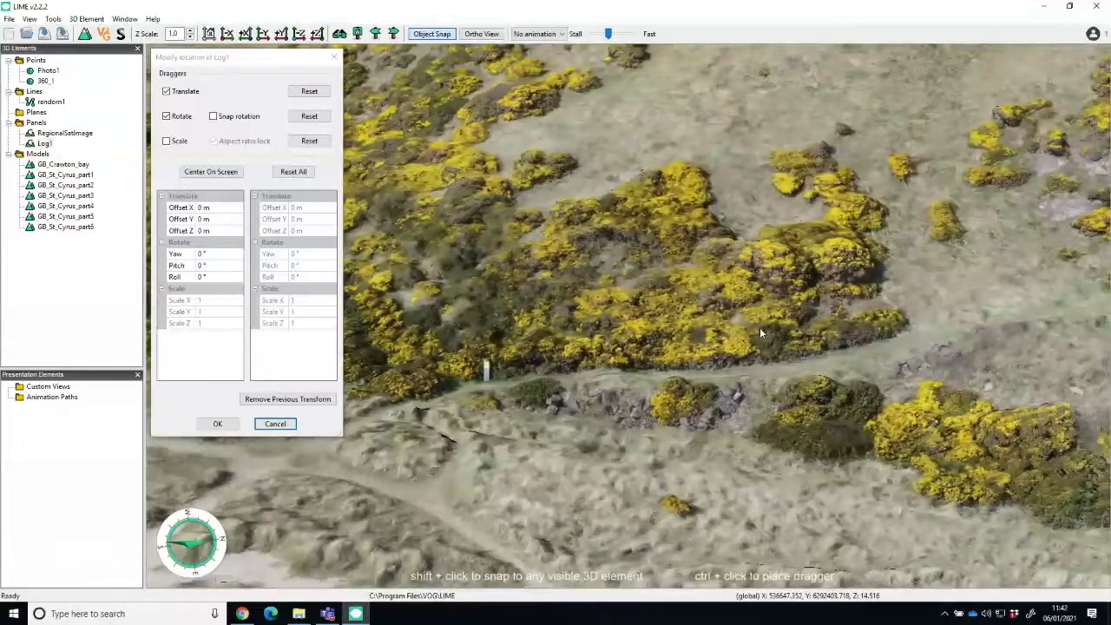
scroll(759, 328, down, 6)
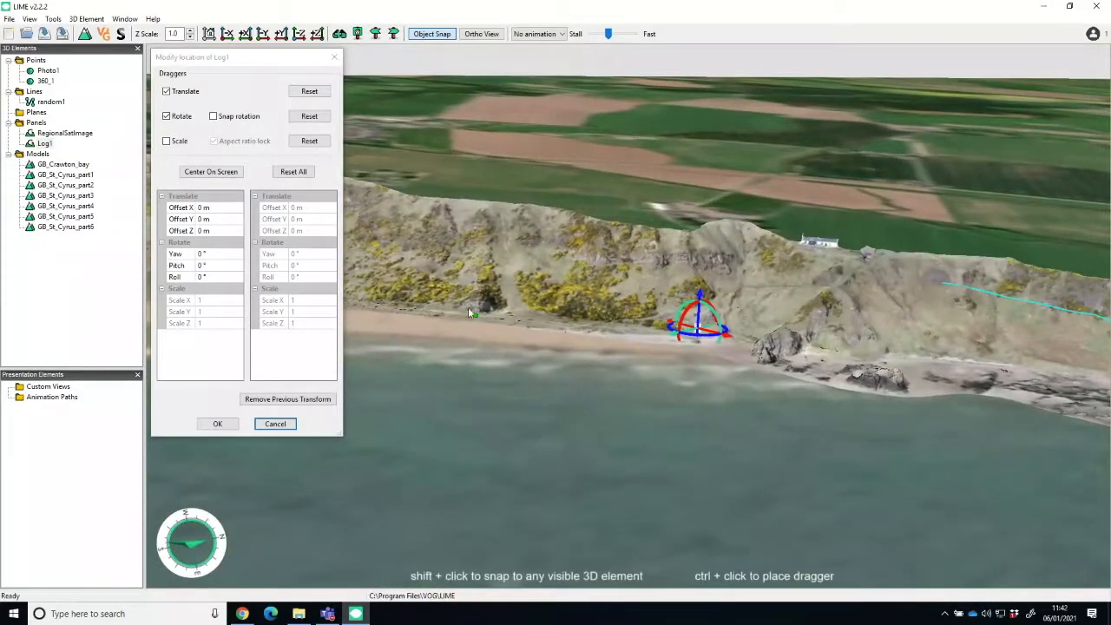
scroll(468, 307, up, 5)
scroll(468, 312, down, 2)
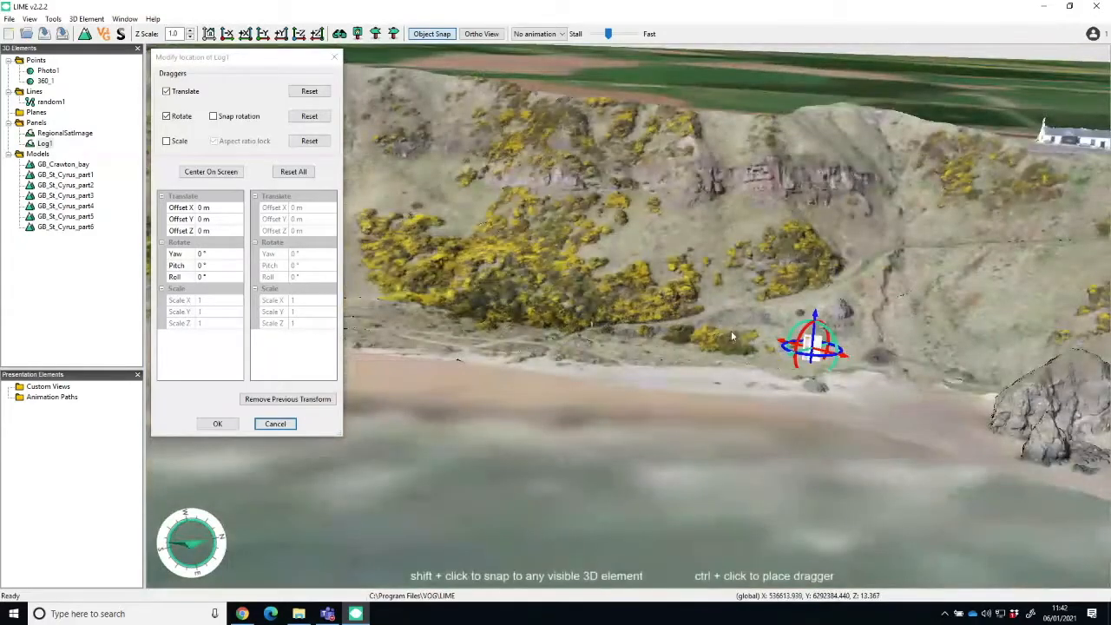
scroll(540, 310, down, 2)
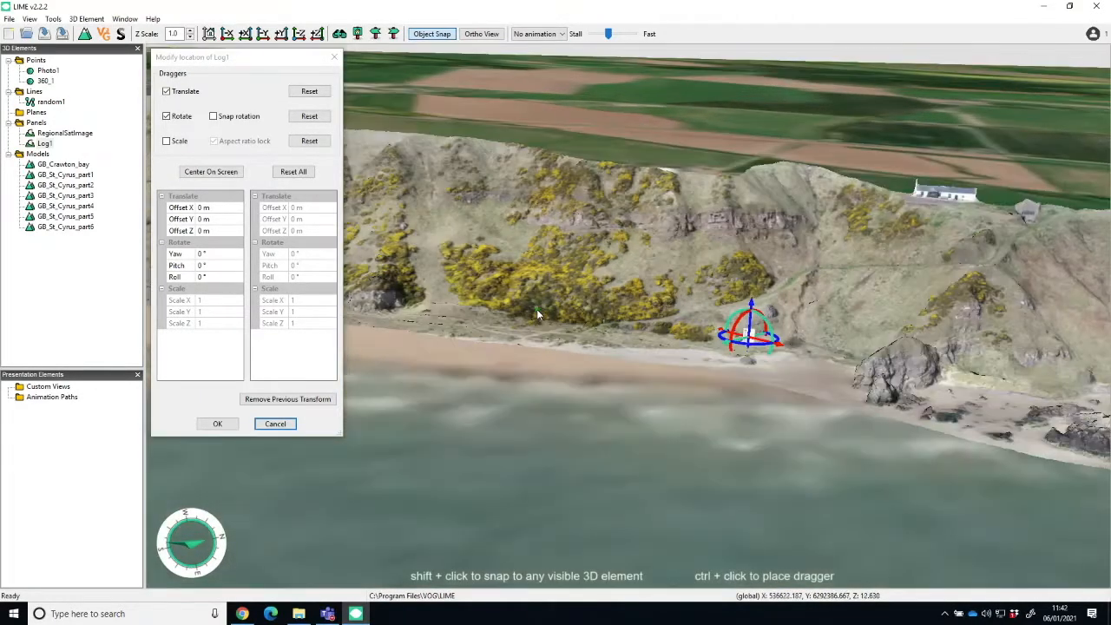
drag(536, 310, 672, 332)
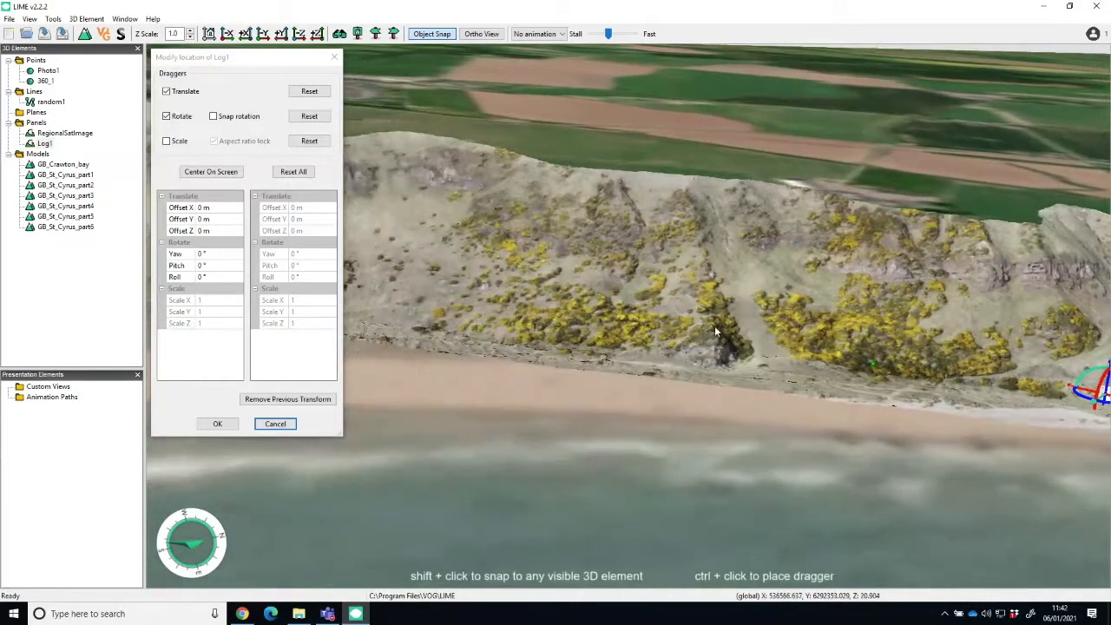
scroll(714, 326, up, 2)
scroll(714, 325, up, 2)
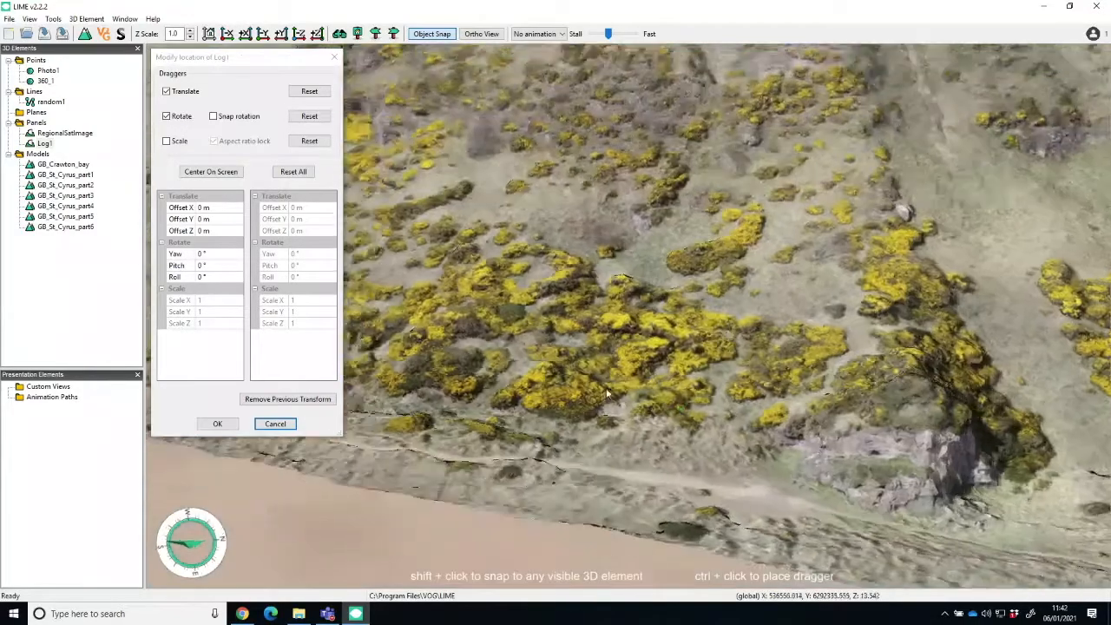
scroll(945, 238, up, 2)
drag(901, 271, 826, 247)
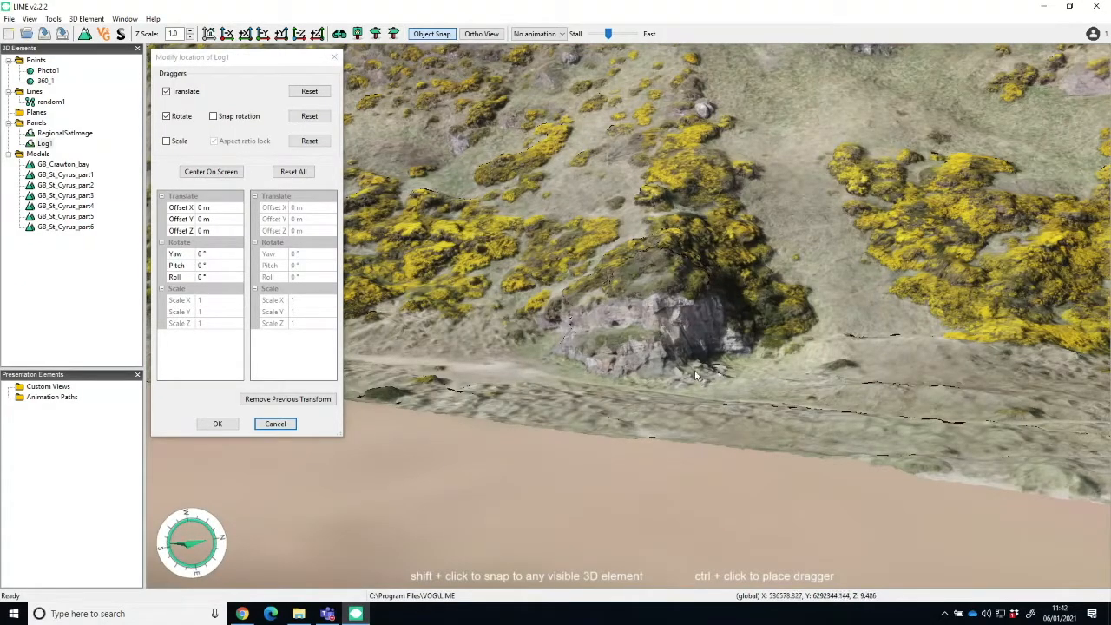
ctrl+click(673, 382)
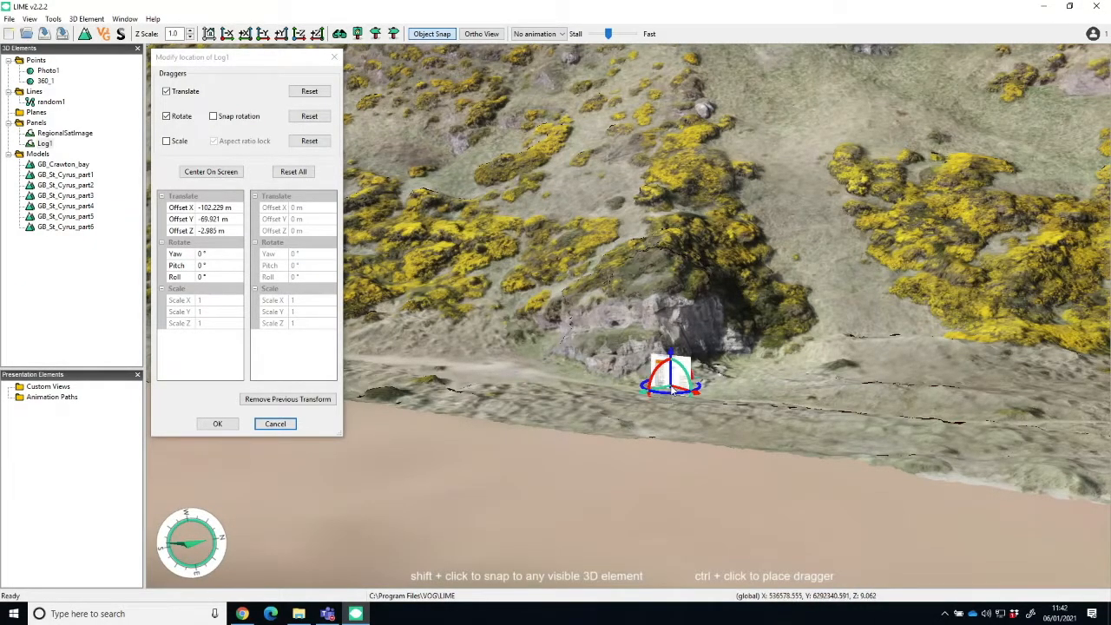
Step: Raise Log1 against the cliff face to a Z offset of about 2.9 m, rotate it to about 16.6° yaw and -9.4° roll, and apply
drag(674, 354, 670, 318)
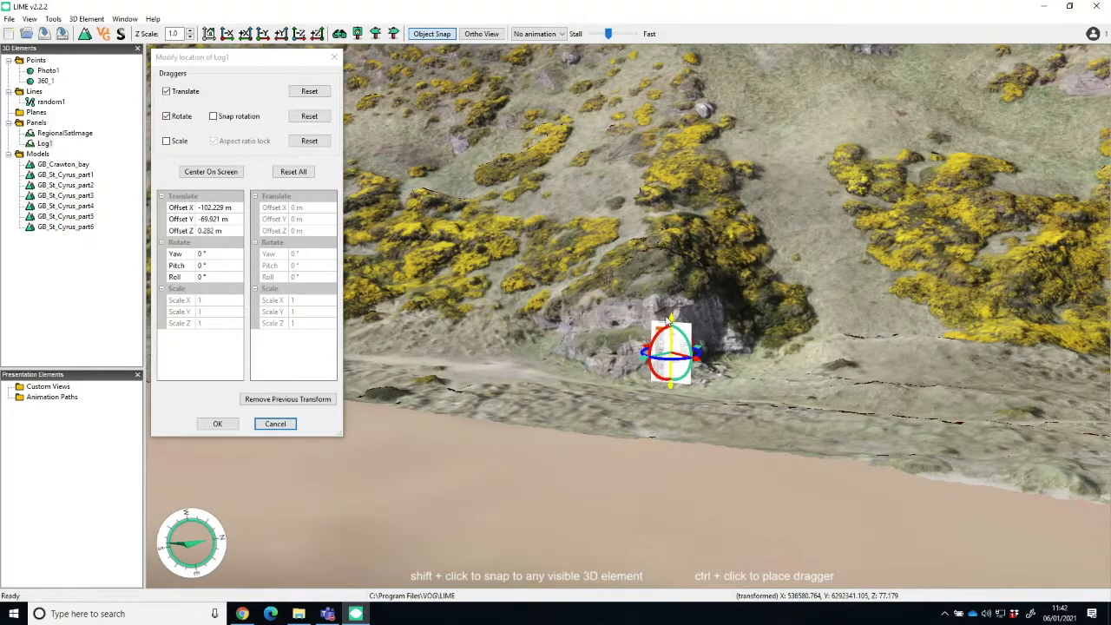
drag(677, 362, 669, 307)
scroll(663, 324, up, 2)
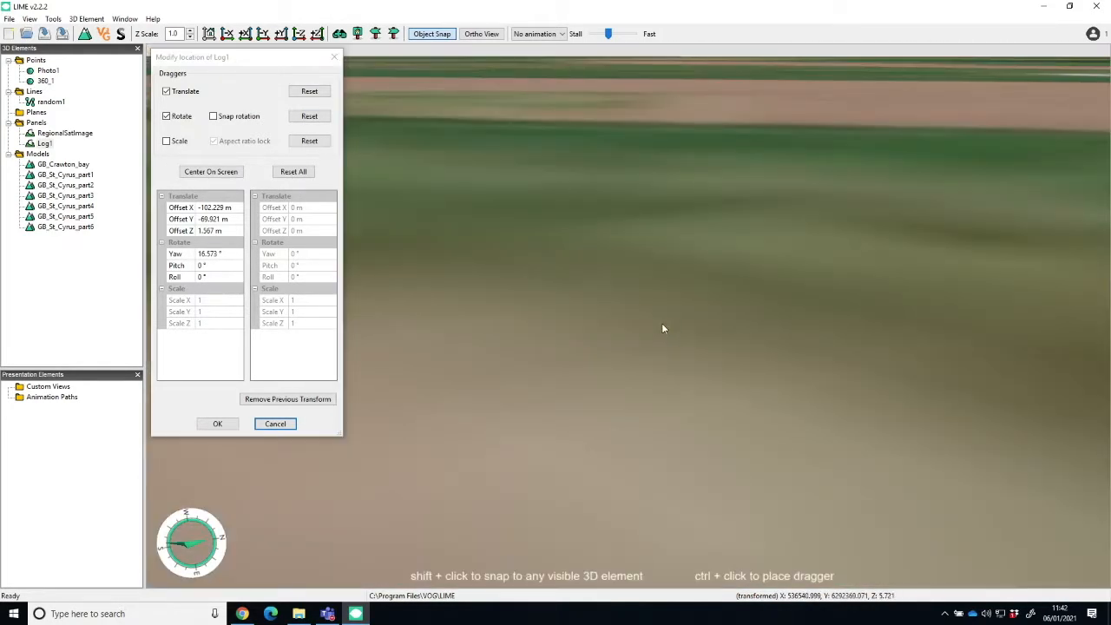
scroll(662, 324, down, 3)
scroll(662, 324, up, 1)
drag(779, 377, 744, 311)
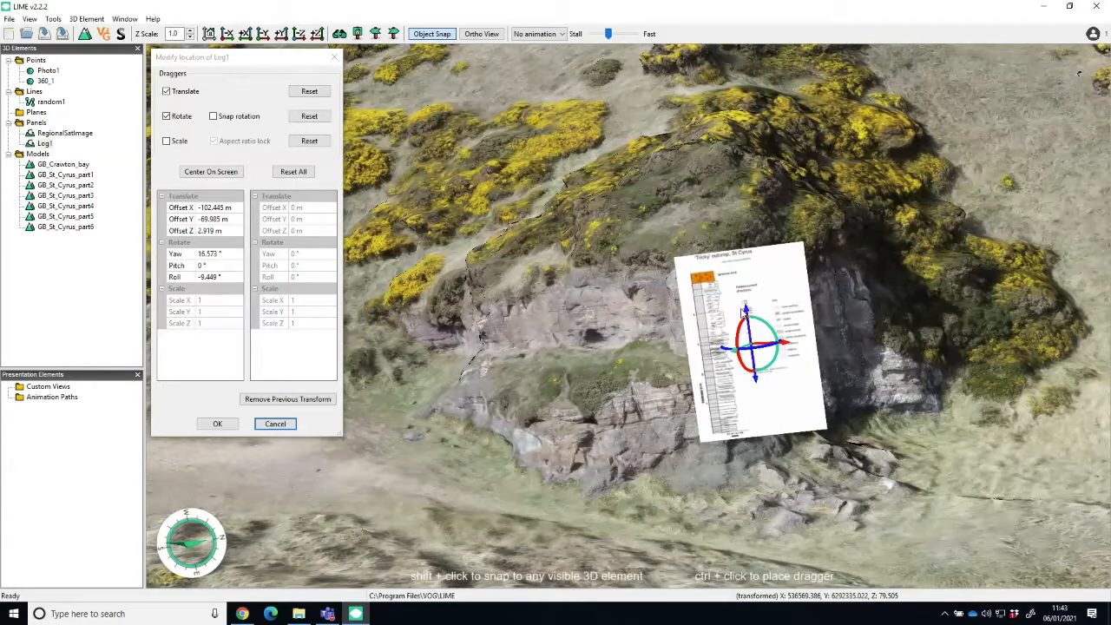
click(218, 423)
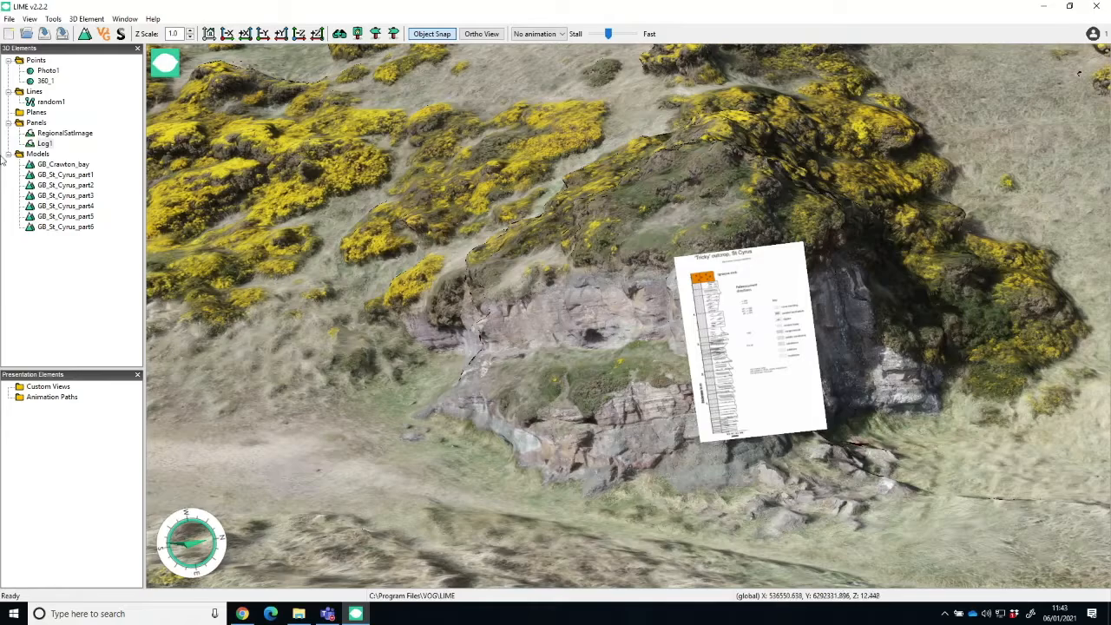
right_click(44, 143)
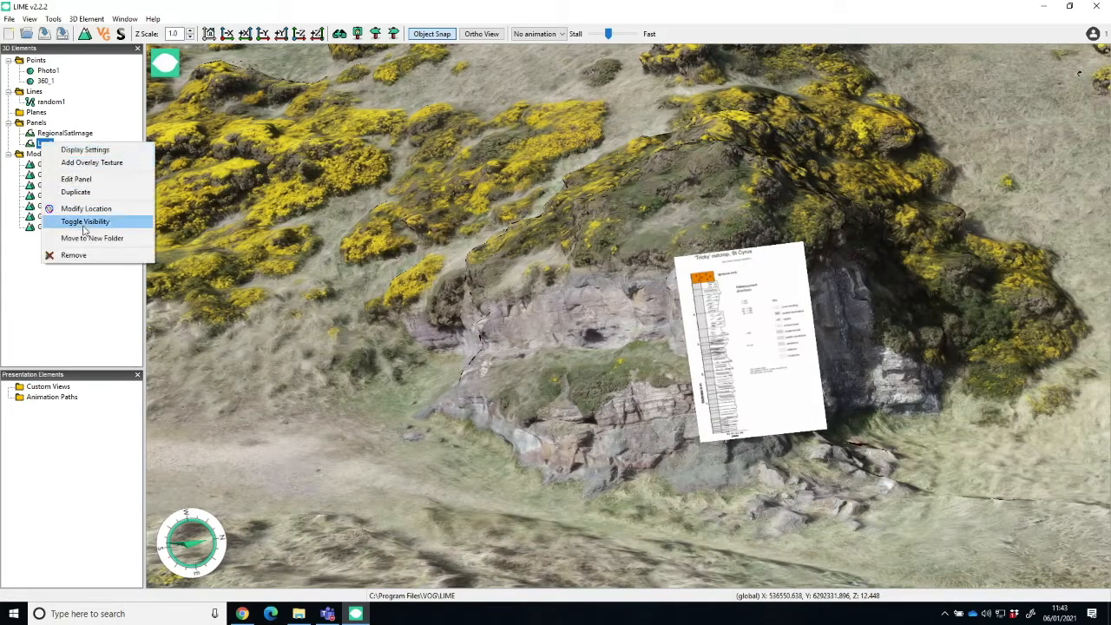
click(87, 209)
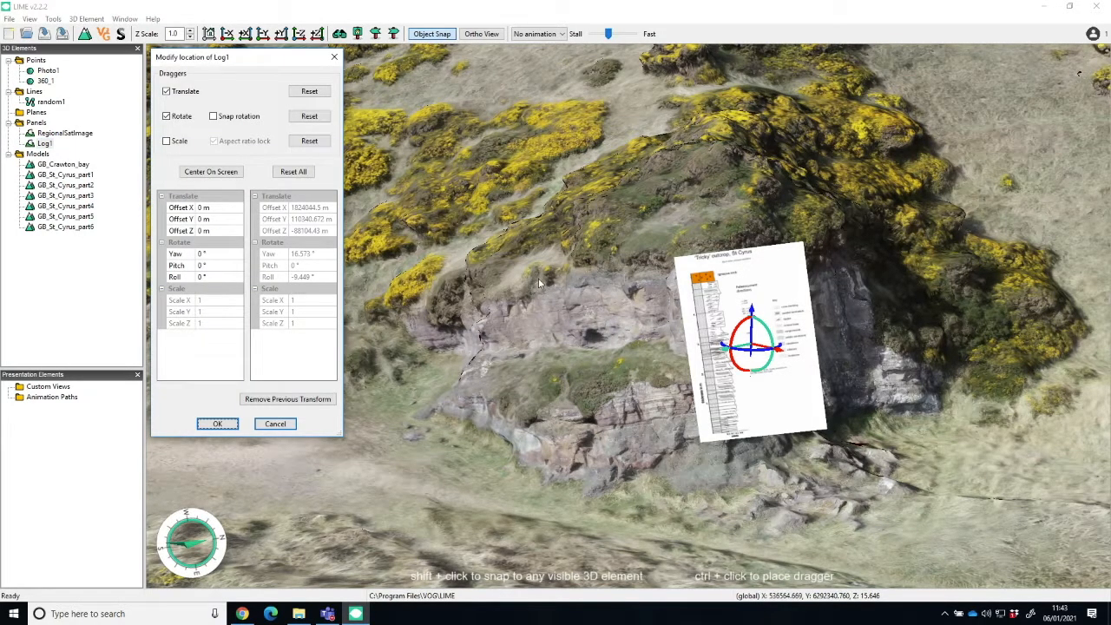
click(274, 425)
Step: Edit the Log1 panel: shift it slightly up the cliff face, enlarge it to about 3.93 × 6.21 m, and accept
right_click(45, 144)
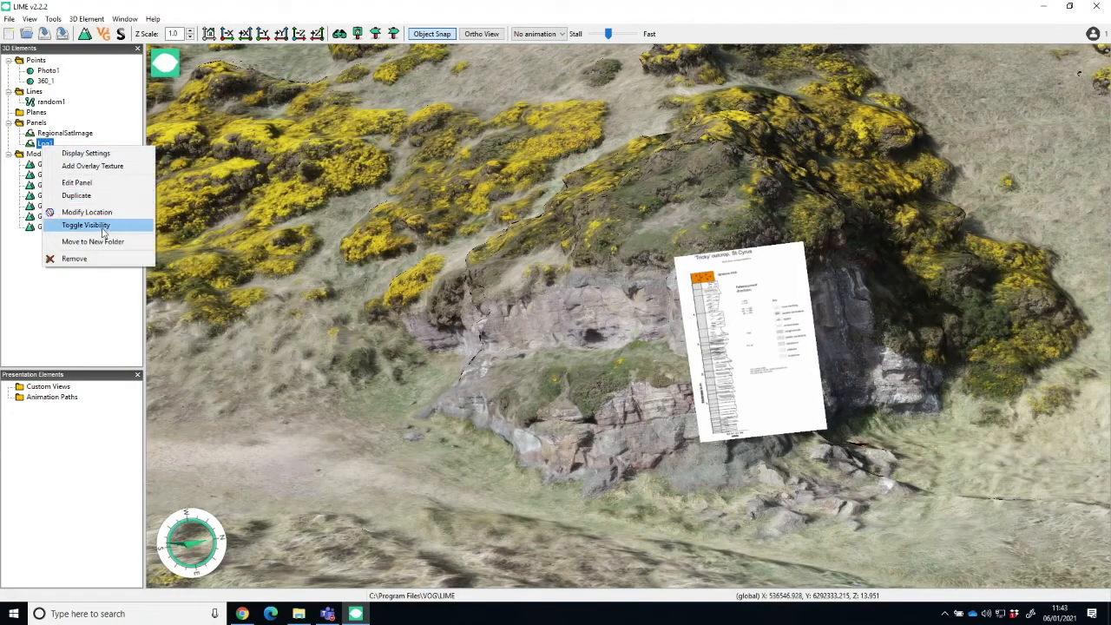
click(77, 182)
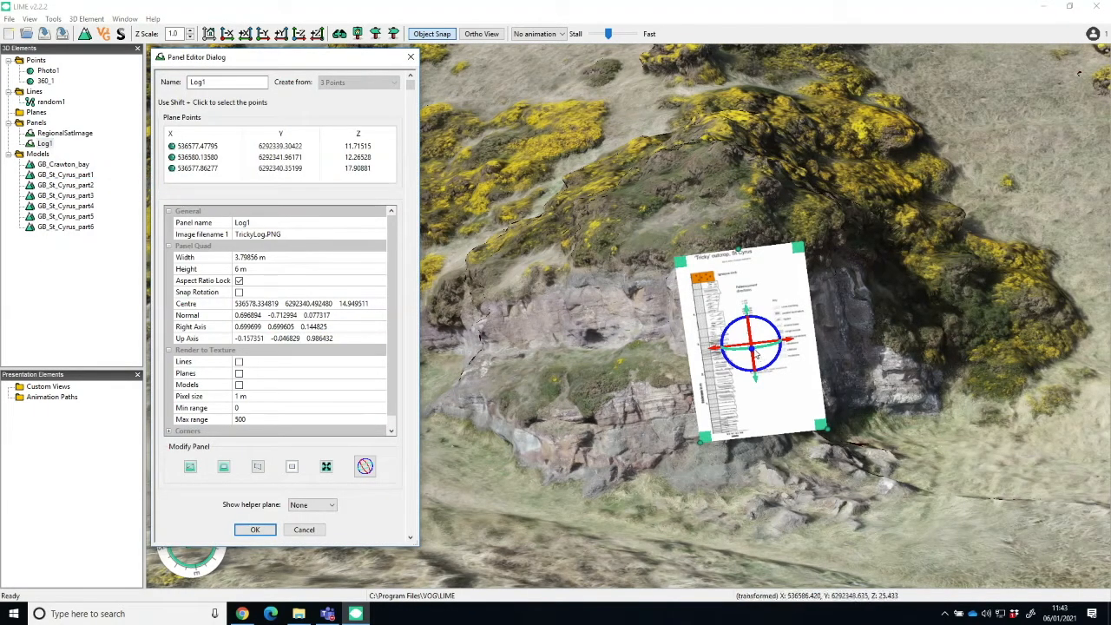
drag(756, 354, 745, 290)
drag(750, 335, 748, 334)
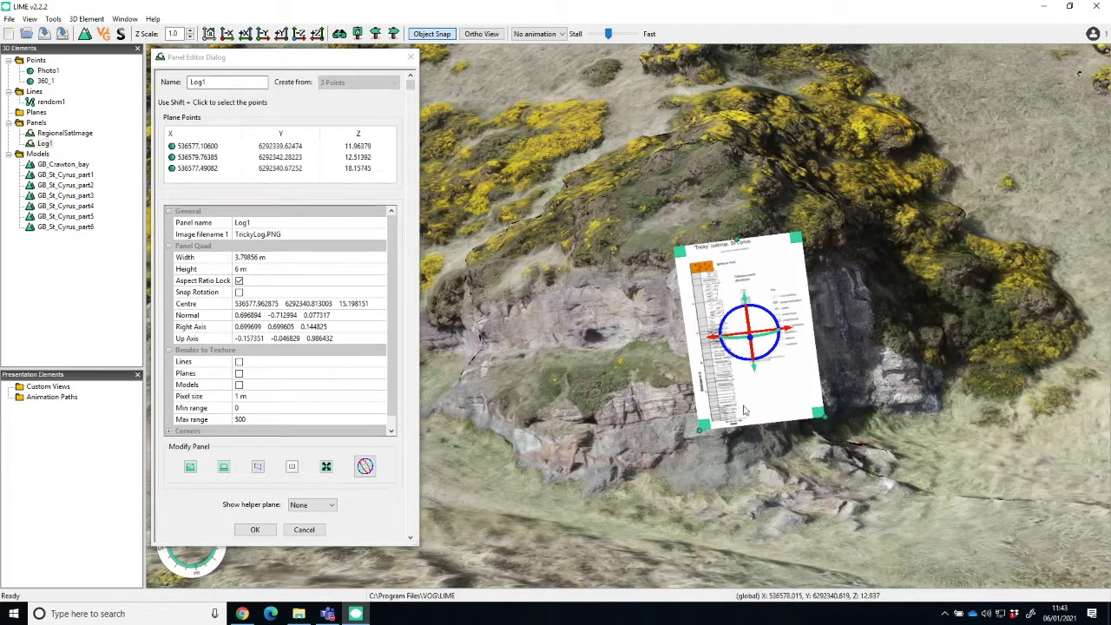
drag(705, 429, 700, 433)
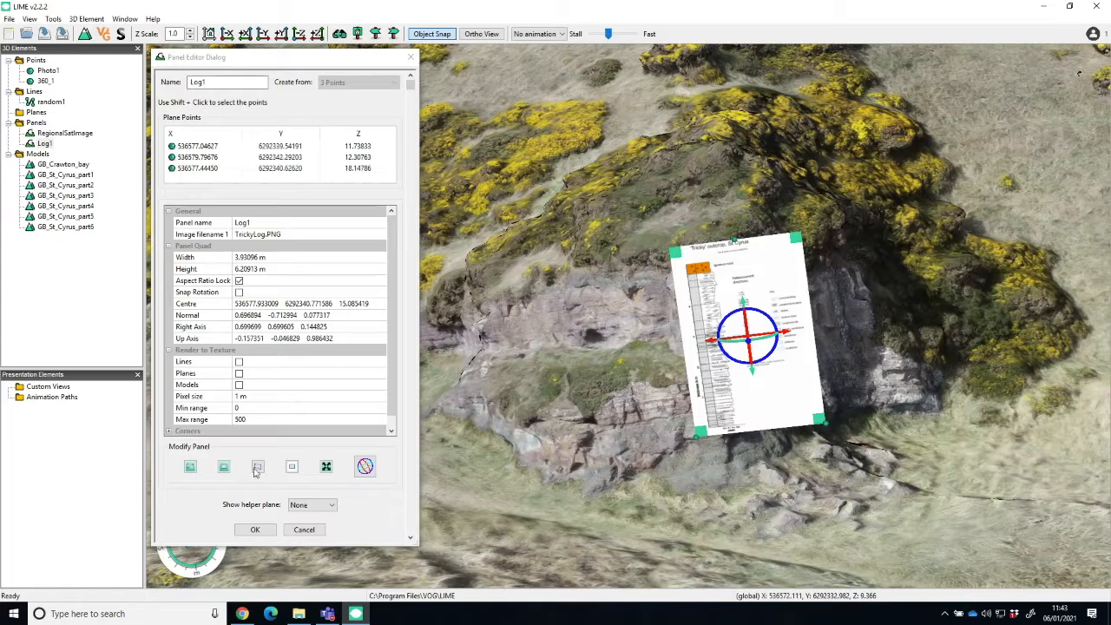
click(265, 532)
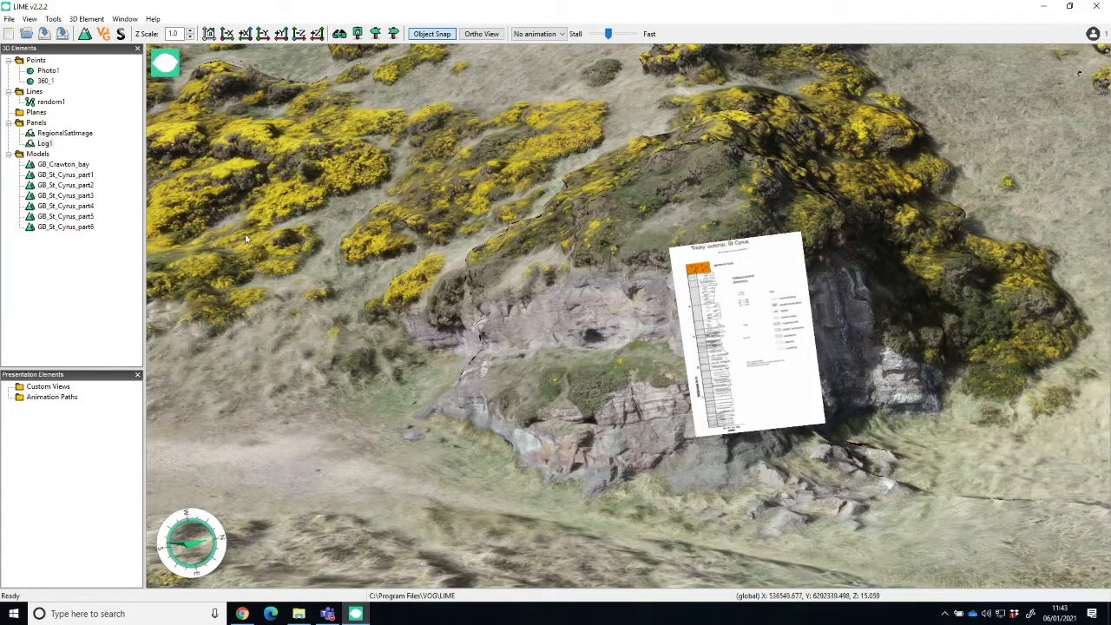
Step: Switch GB_St_Cyrus_part5 off and on twice to check whether it is the model behind Log1
click(32, 217)
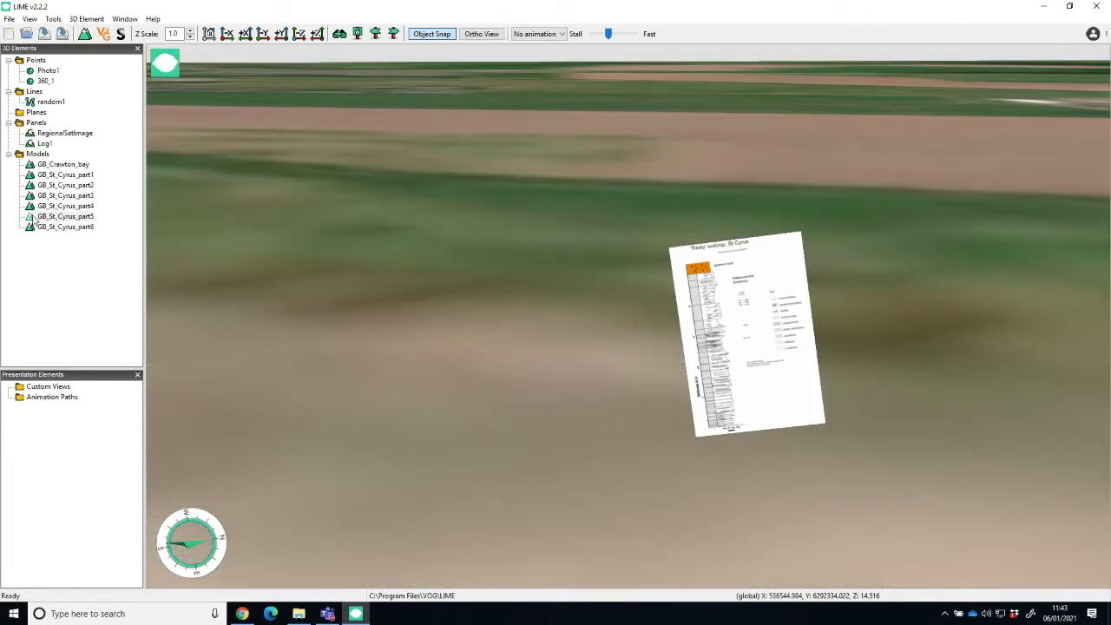
click(32, 217)
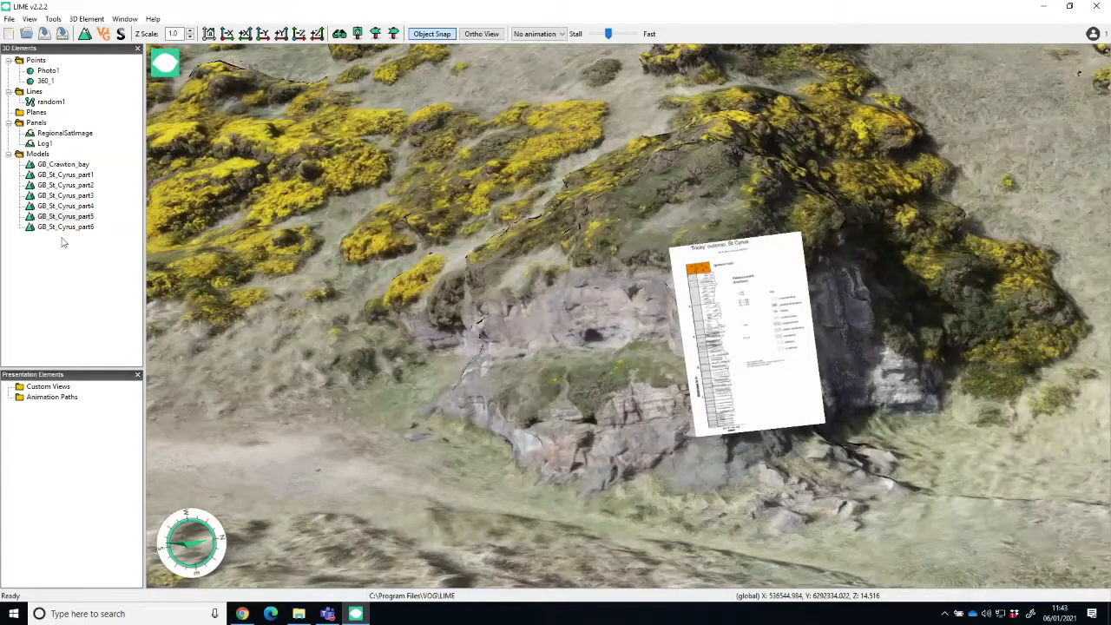
click(31, 217)
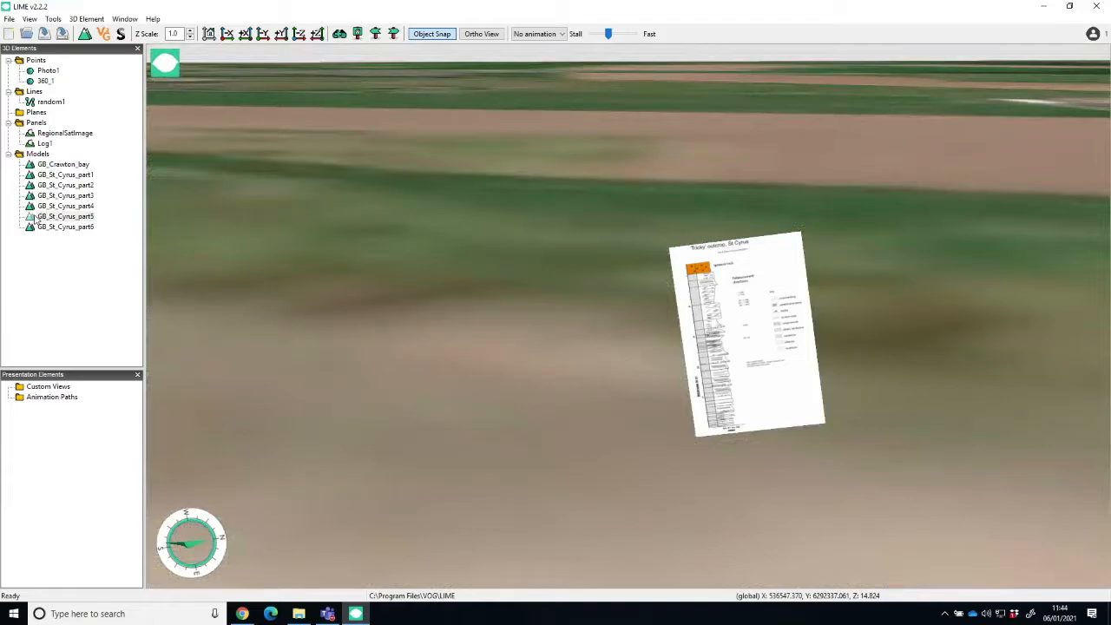
click(32, 217)
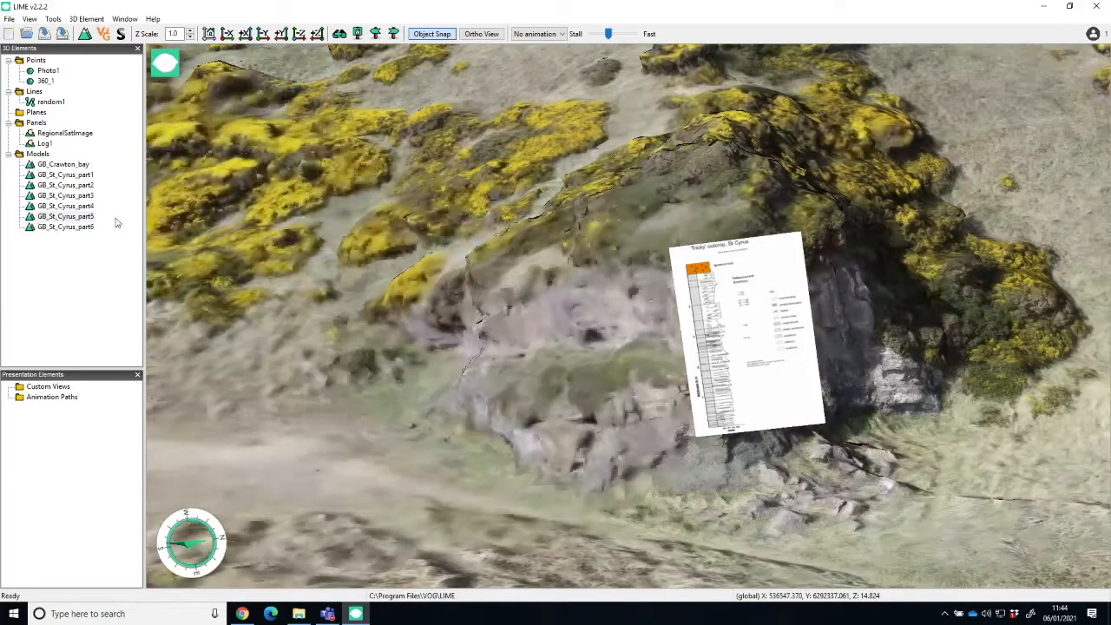
Step: Add a Project Panel Texture overlay to GB_St_Cyrus_part5, using object Log1 and its TrickyLog layer as the source
right_click(72, 221)
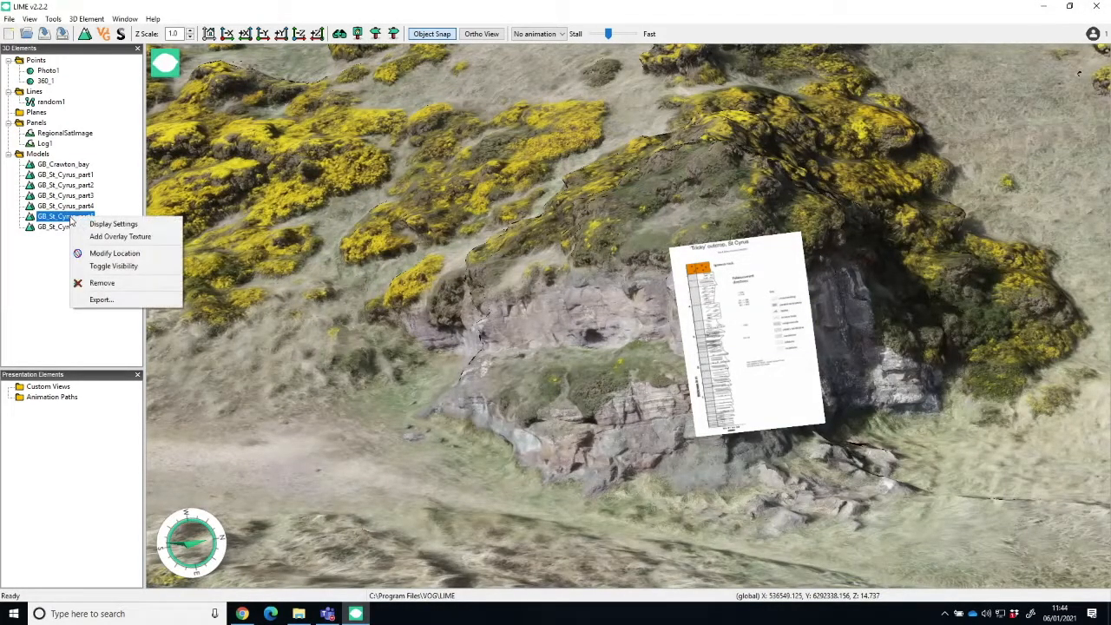
click(122, 238)
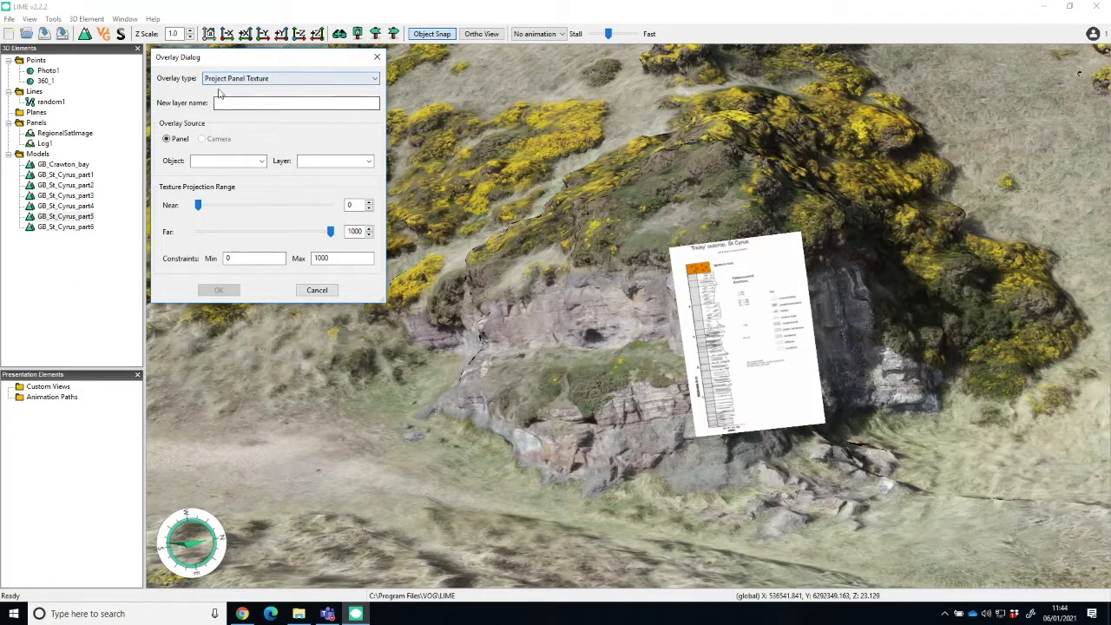
click(284, 106)
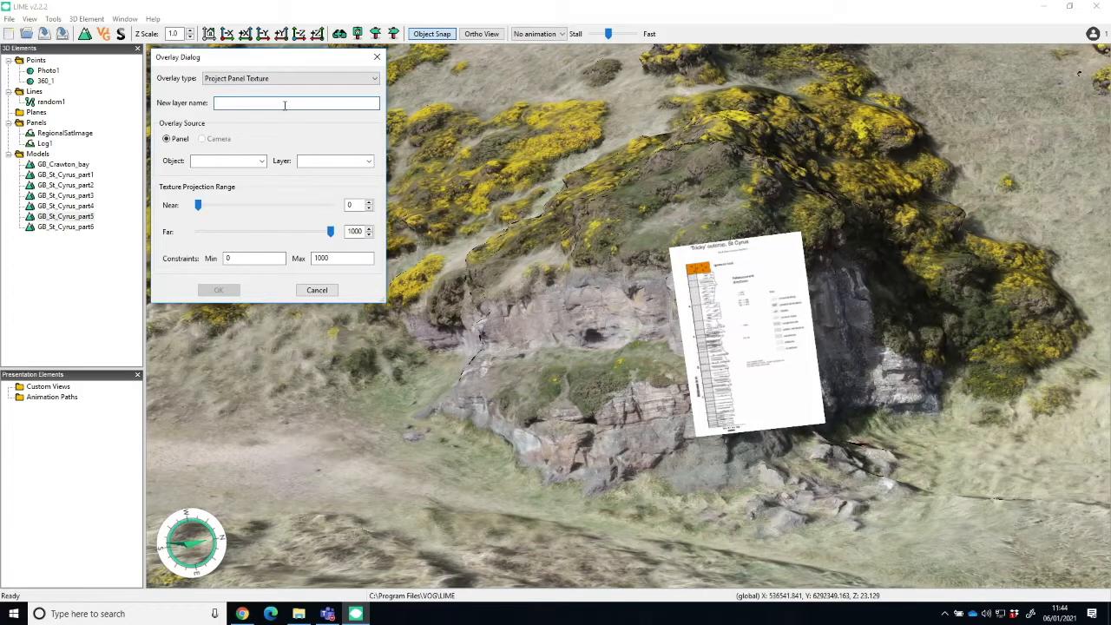
click(260, 161)
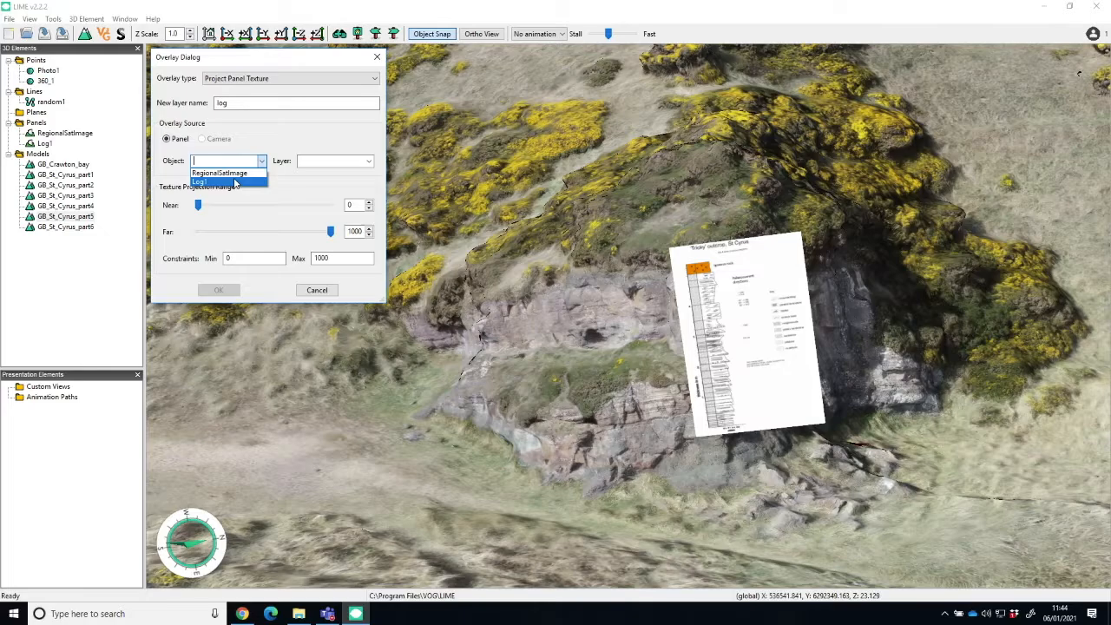
click(235, 182)
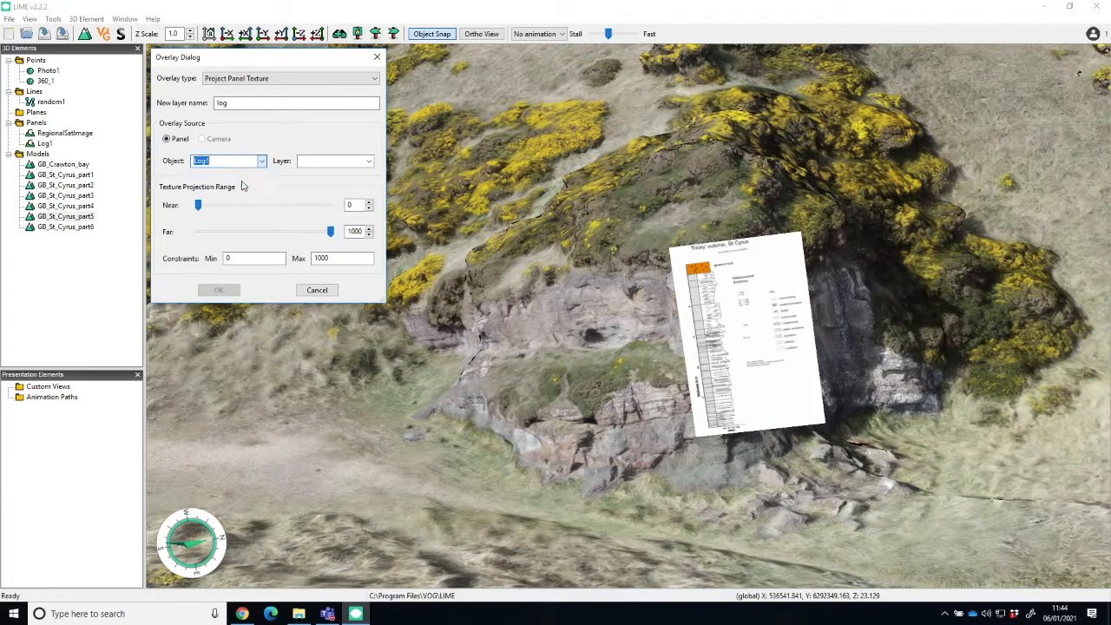
click(368, 161)
click(321, 174)
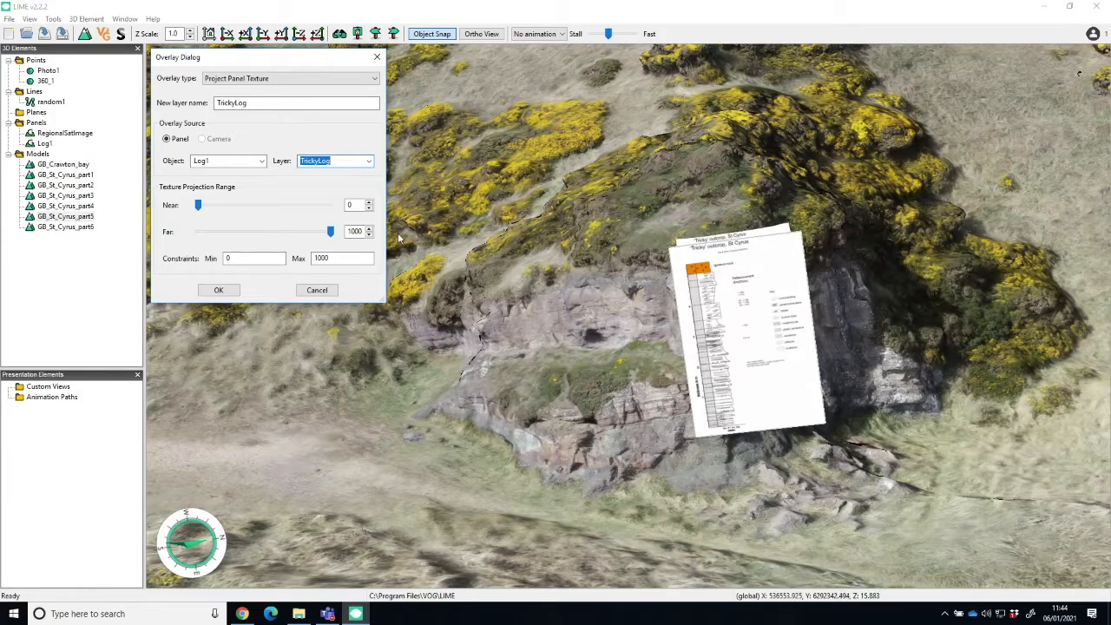
click(219, 290)
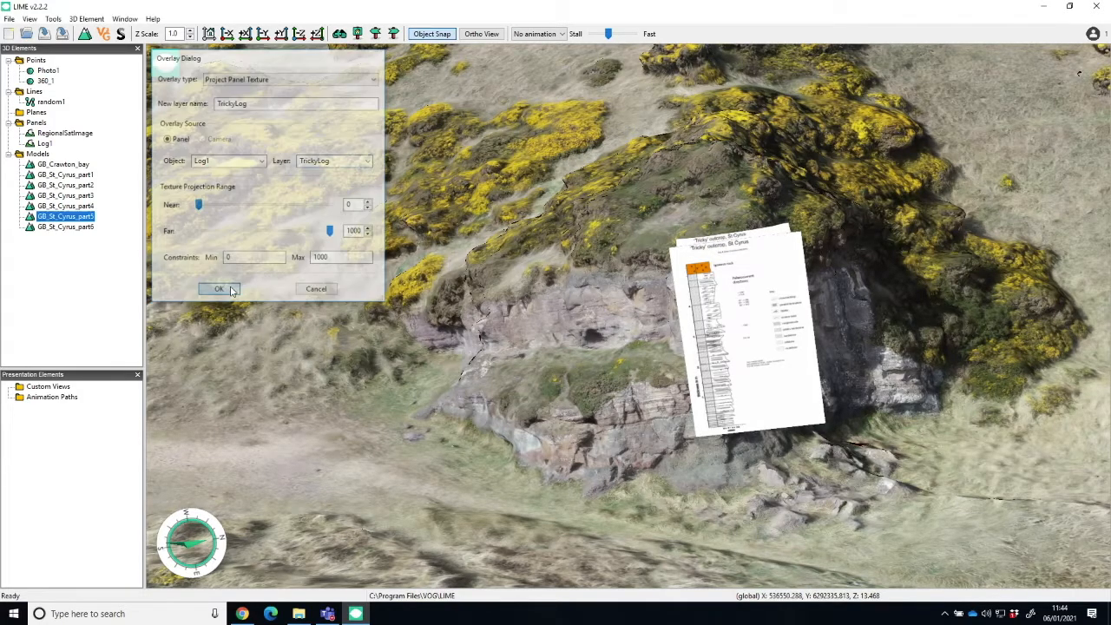
Step: Hide the Log1 panel and examine the log texture draped on the cliff face from closer and other angles
click(43, 143)
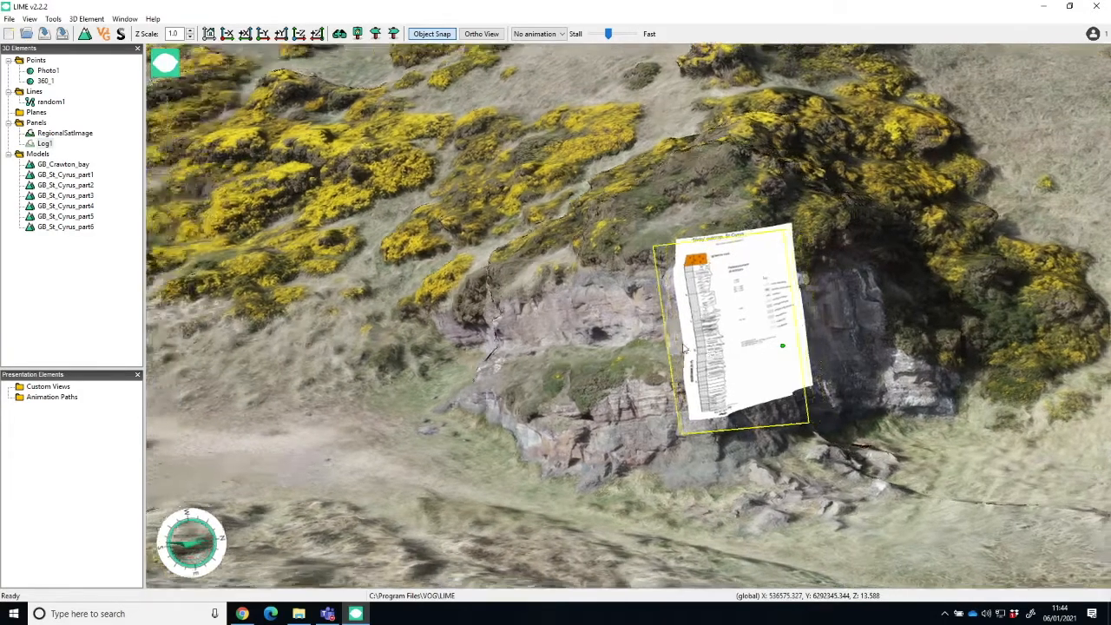
drag(684, 348, 821, 387)
drag(914, 370, 713, 263)
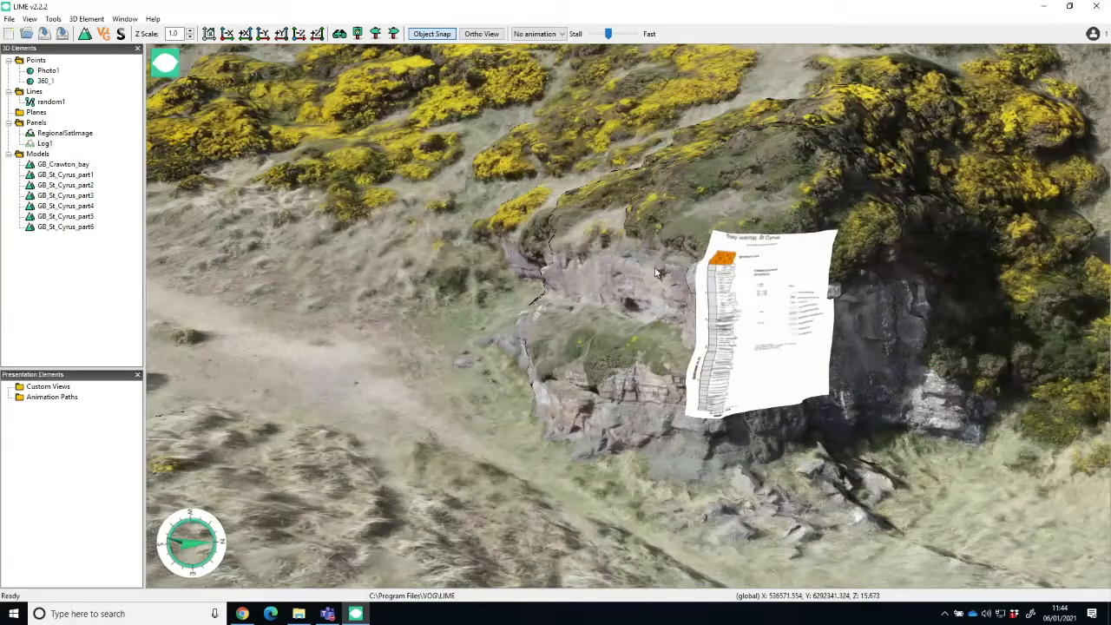
drag(849, 308, 833, 299)
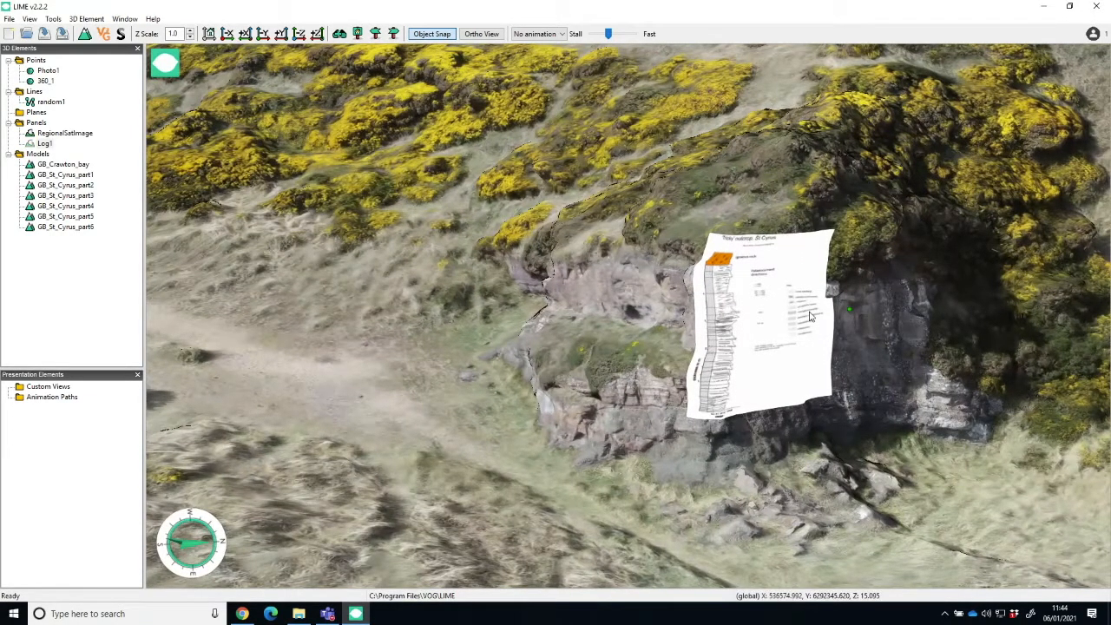
scroll(810, 317, up, 3)
middle_drag(820, 319, 698, 299)
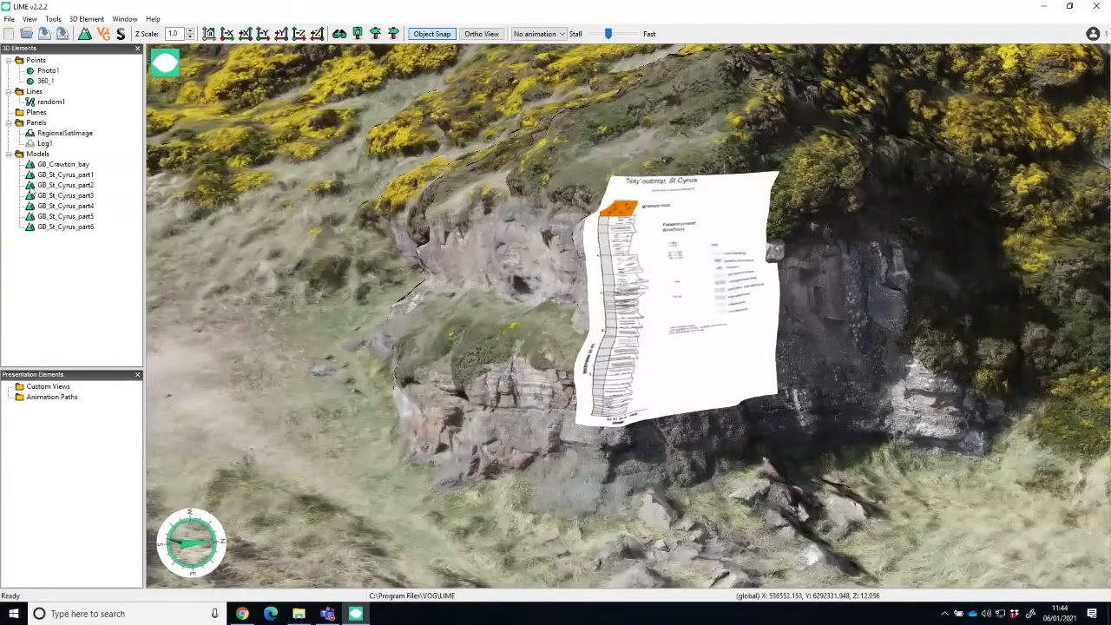
Step: Switch GB_St_Cyrus_part5 off and on again to compare the scene without the model and its draped log
right_click(59, 219)
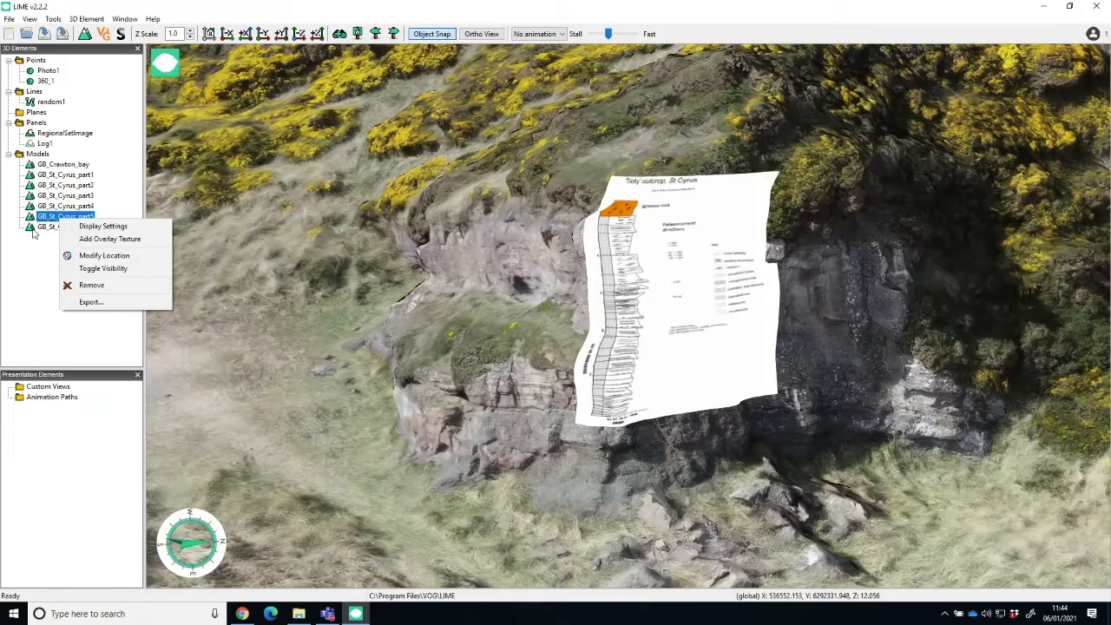
click(26, 274)
click(31, 219)
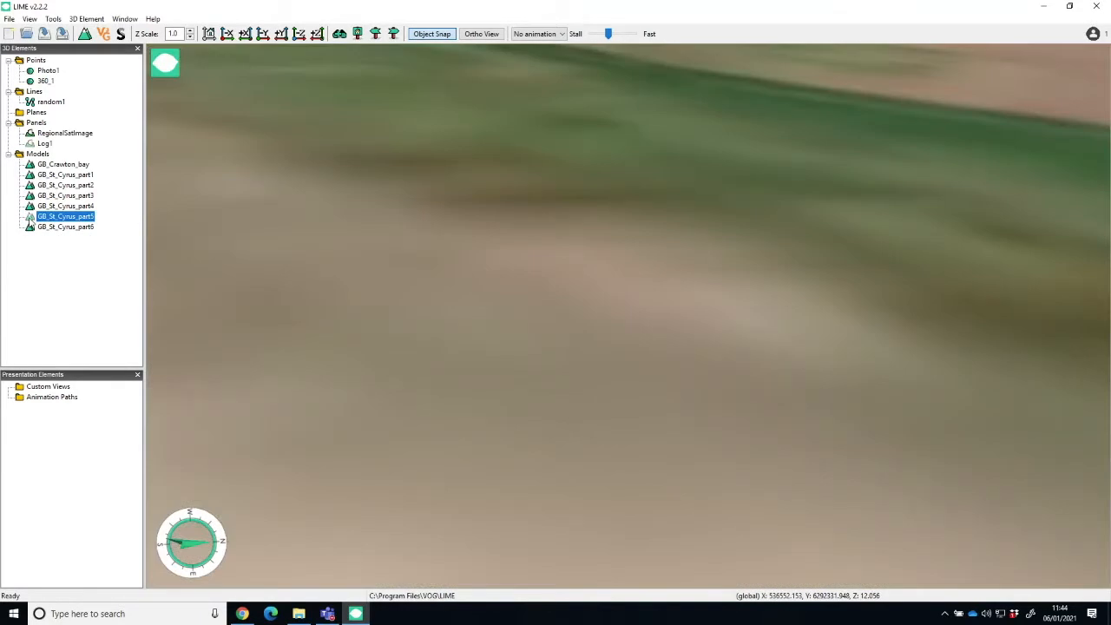
click(31, 218)
Step: In GB_St_Cyrus_part5's display settings, reduce the TrickyLog layer's texture weight to about 39 and accept
right_click(50, 218)
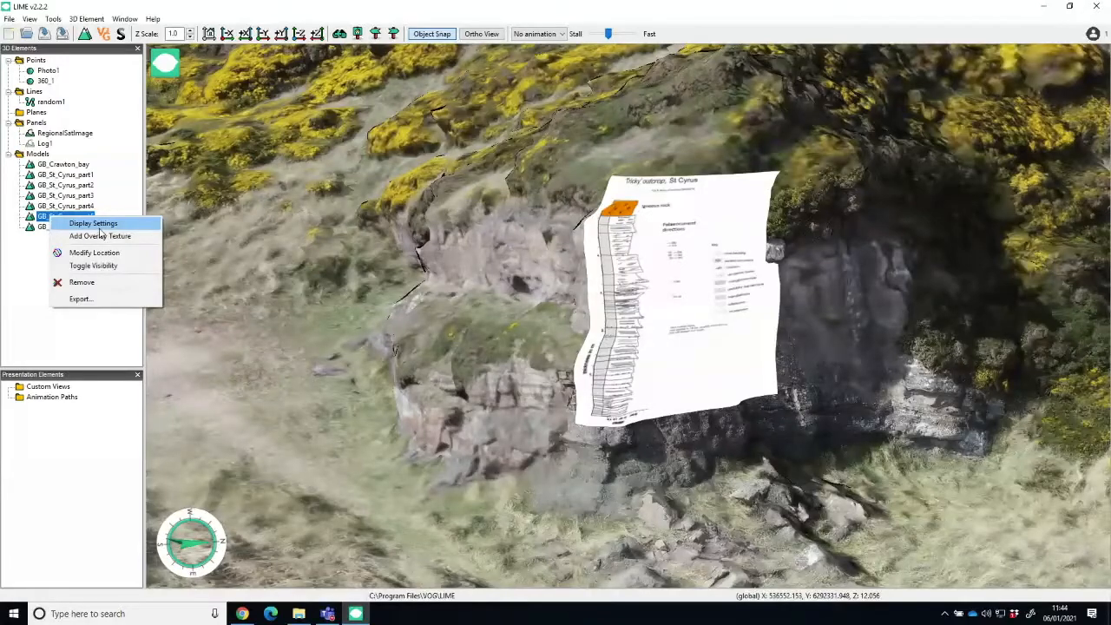
click(89, 226)
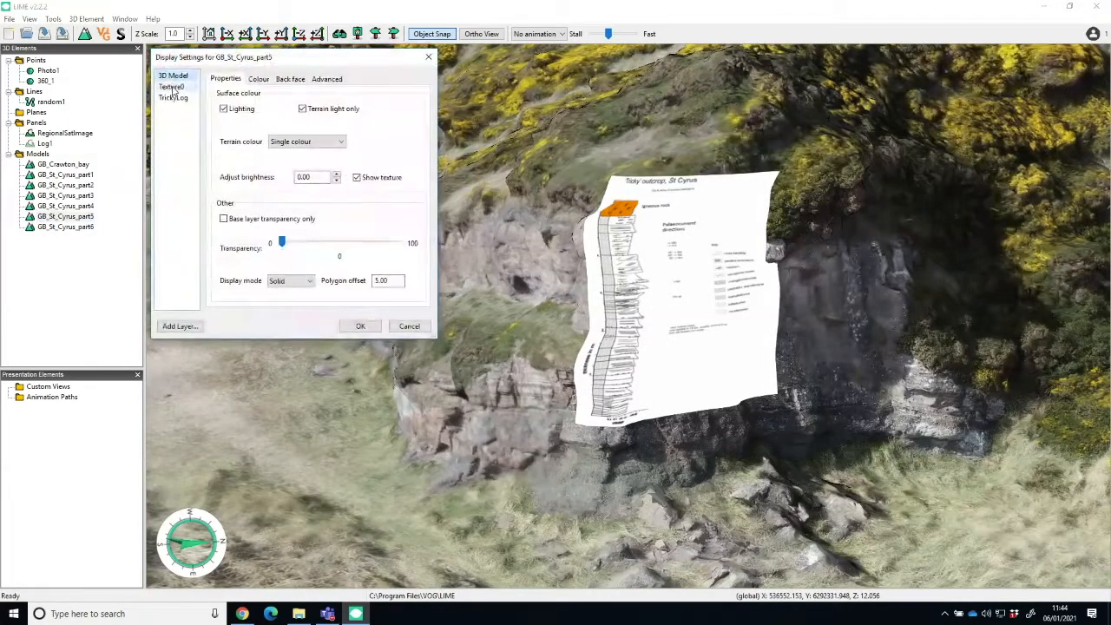
click(171, 86)
mouse_move(234, 123)
mouse_down()
mouse_move(377, 124)
mouse_move(233, 130)
mouse_up()
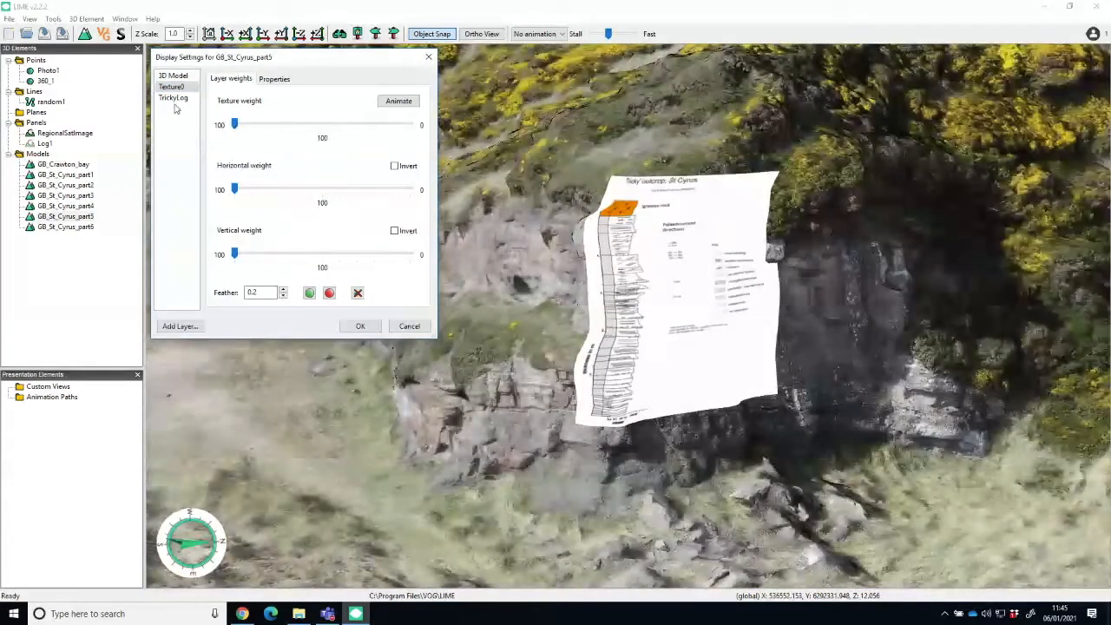
click(174, 98)
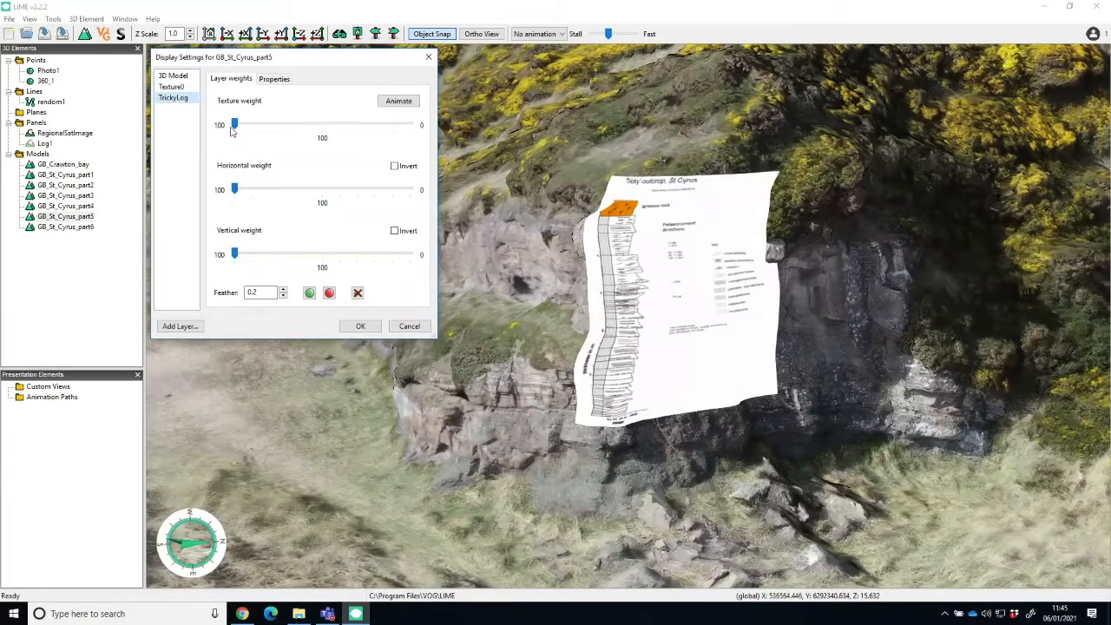
mouse_move(241, 126)
mouse_down()
mouse_move(380, 125)
mouse_move(244, 140)
mouse_up()
drag(234, 126, 345, 138)
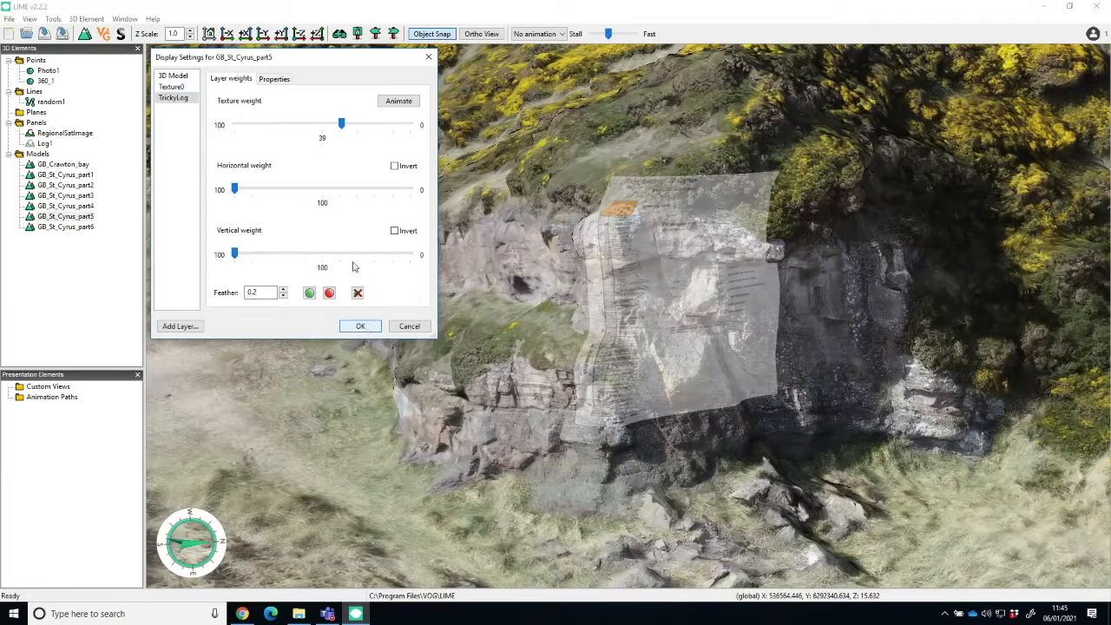
mouse_move(350, 124)
mouse_down()
mouse_move(329, 126)
mouse_move(339, 126)
mouse_up()
click(358, 328)
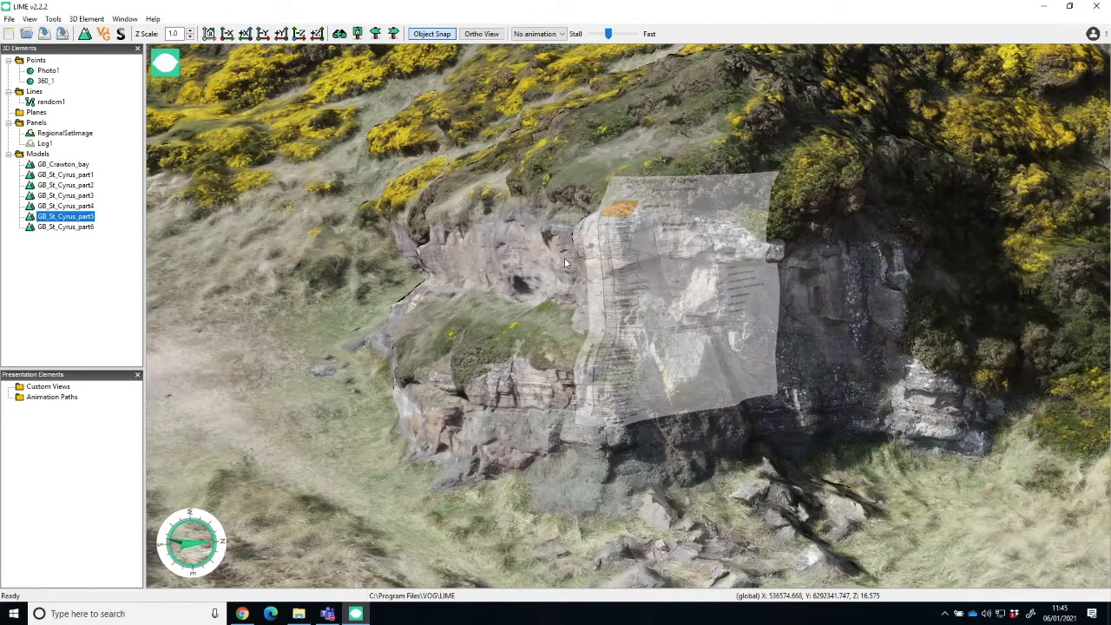
Step: Examine the semi-transparent log on the cliff from further away and select the Custom Views folder
scroll(564, 258, down, 8)
scroll(564, 258, up, 5)
drag(622, 276, 570, 214)
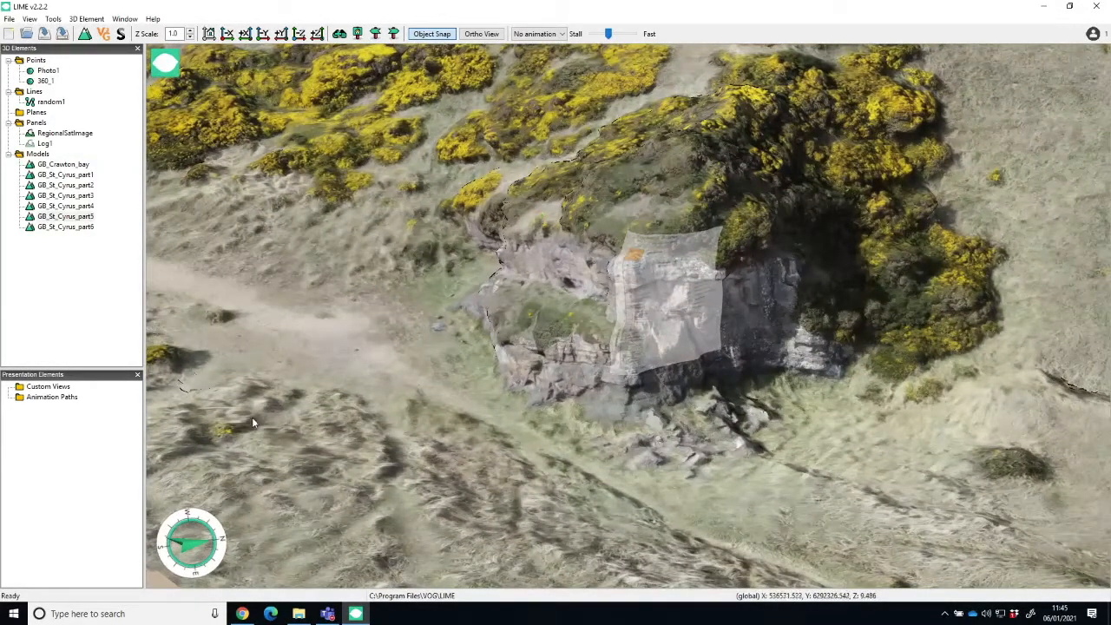
click(41, 387)
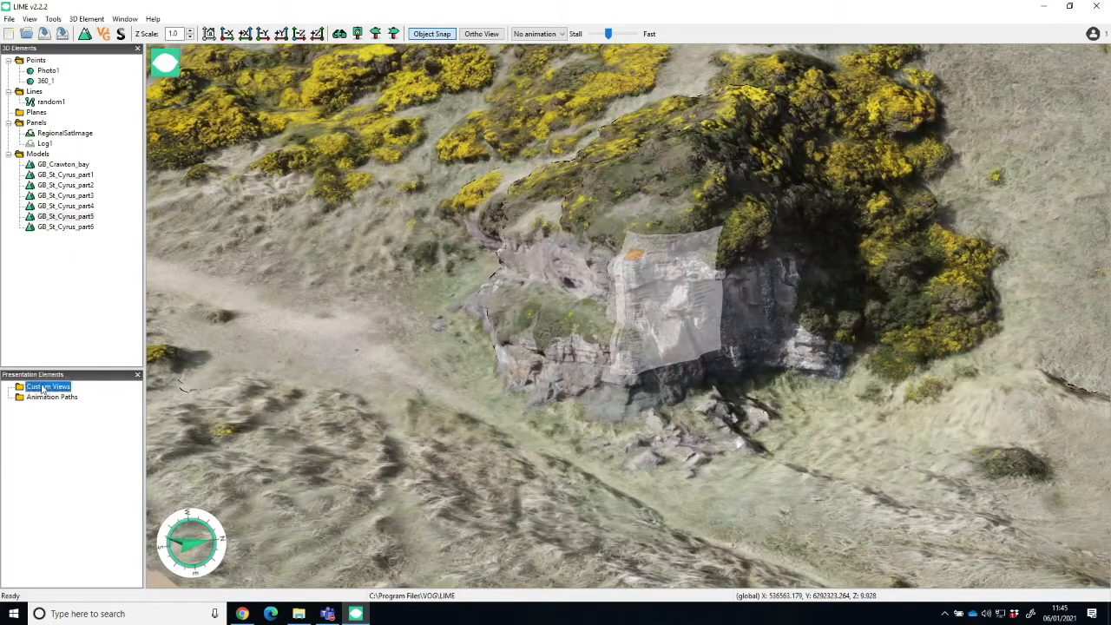
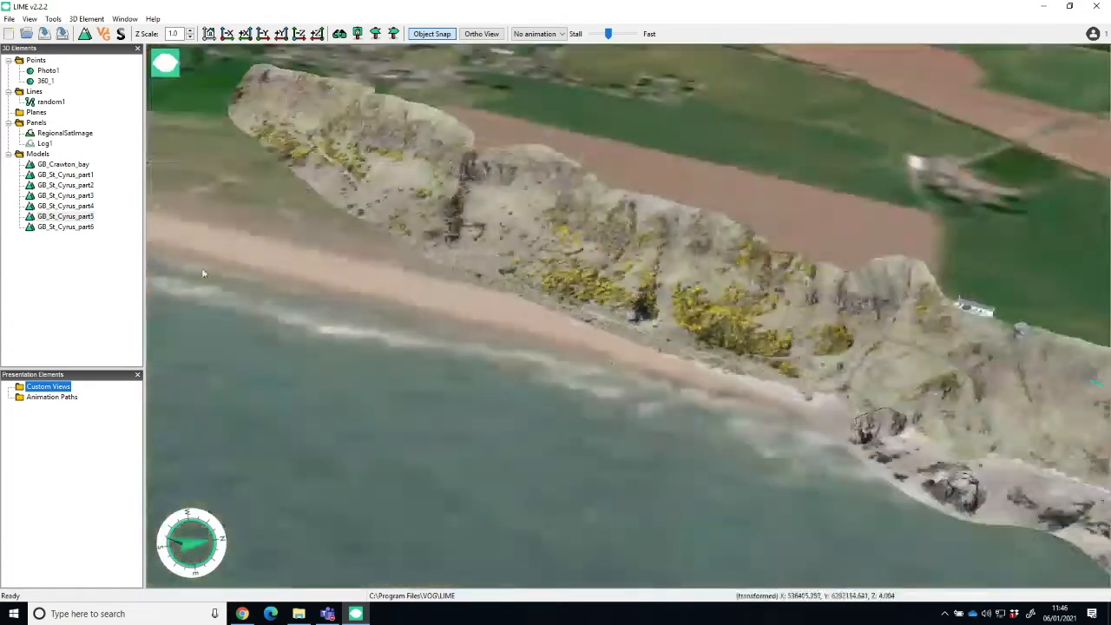
Step: Bring the entire regional satellite image into view from above, with north facing up
scroll(197, 291, up, 3)
drag(350, 288, 774, 441)
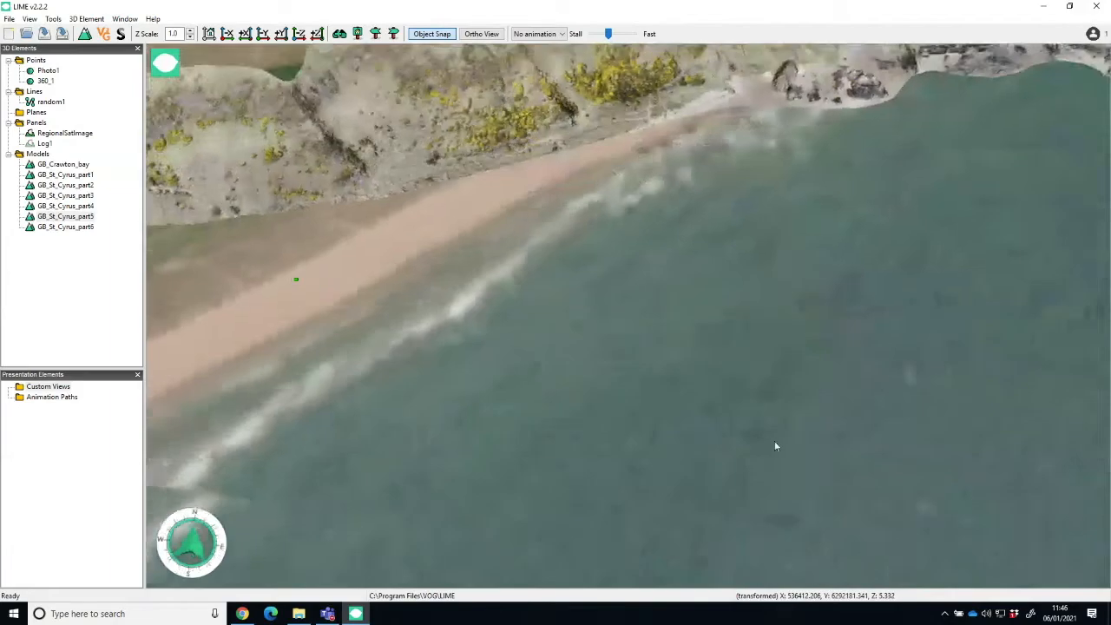
scroll(775, 387, down, 8)
scroll(771, 376, down, 3)
drag(554, 337, 638, 436)
middle_drag(751, 300, 501, 534)
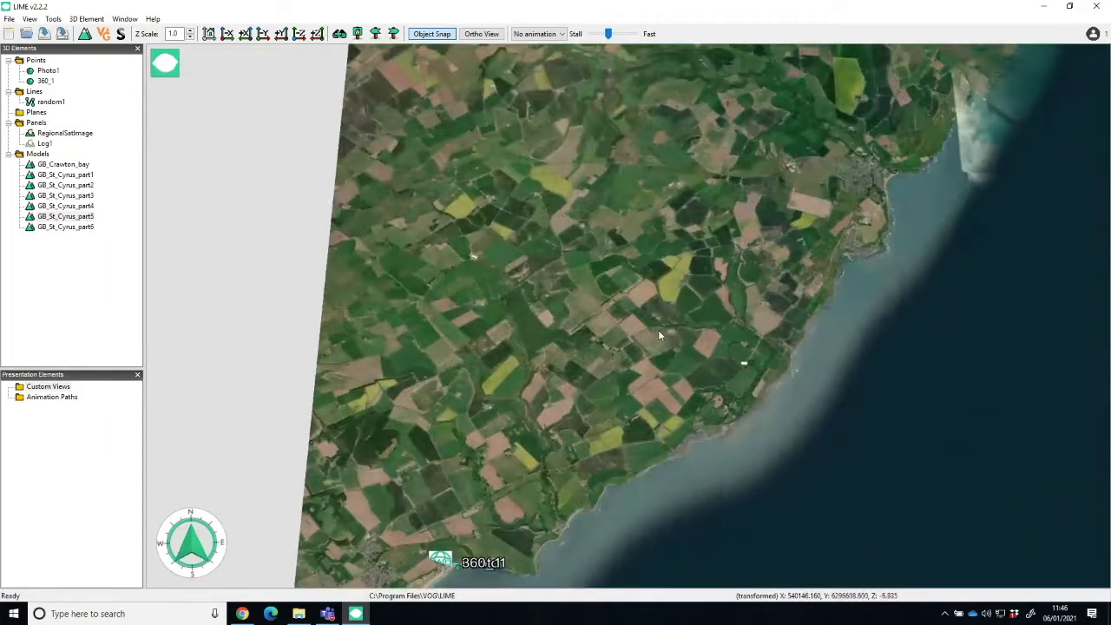
scroll(659, 329, down, 3)
drag(539, 317, 562, 354)
middle_drag(642, 295, 604, 347)
drag(574, 258, 478, 291)
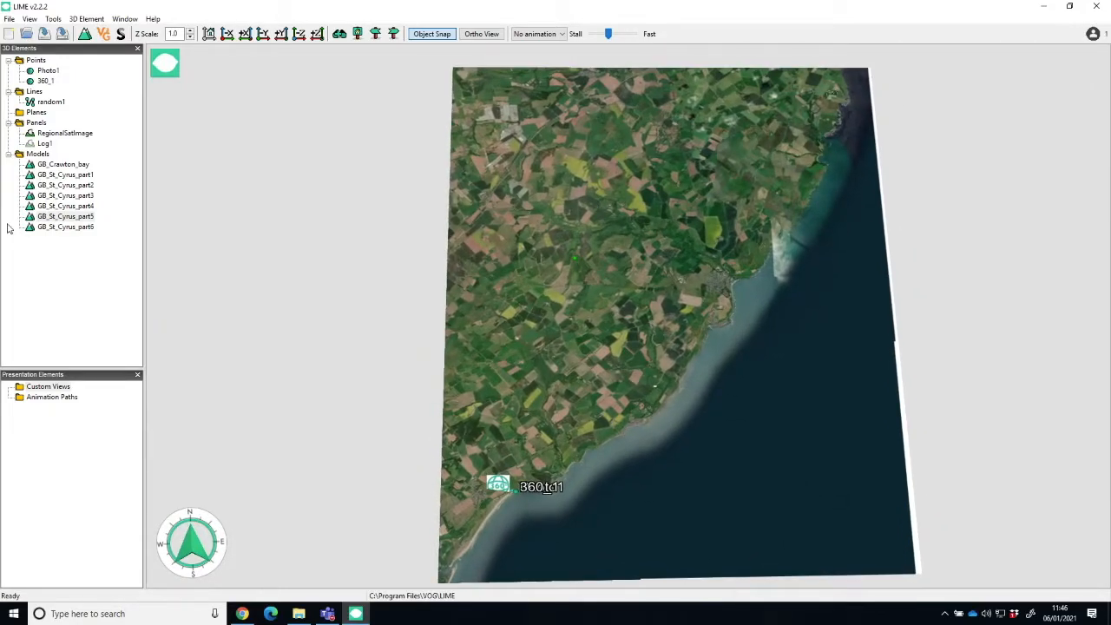
Step: Hide the random1 line and the 360_1 and Photo1 points, keeping only the RegionalSatImage panel and the models displayed
click(30, 135)
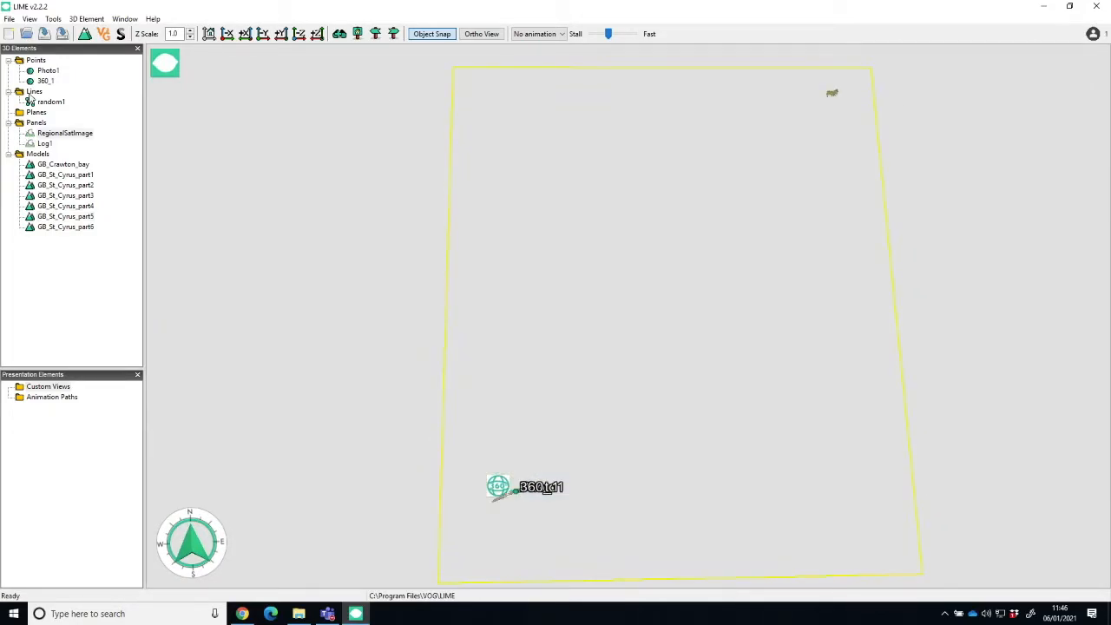
click(29, 102)
click(30, 82)
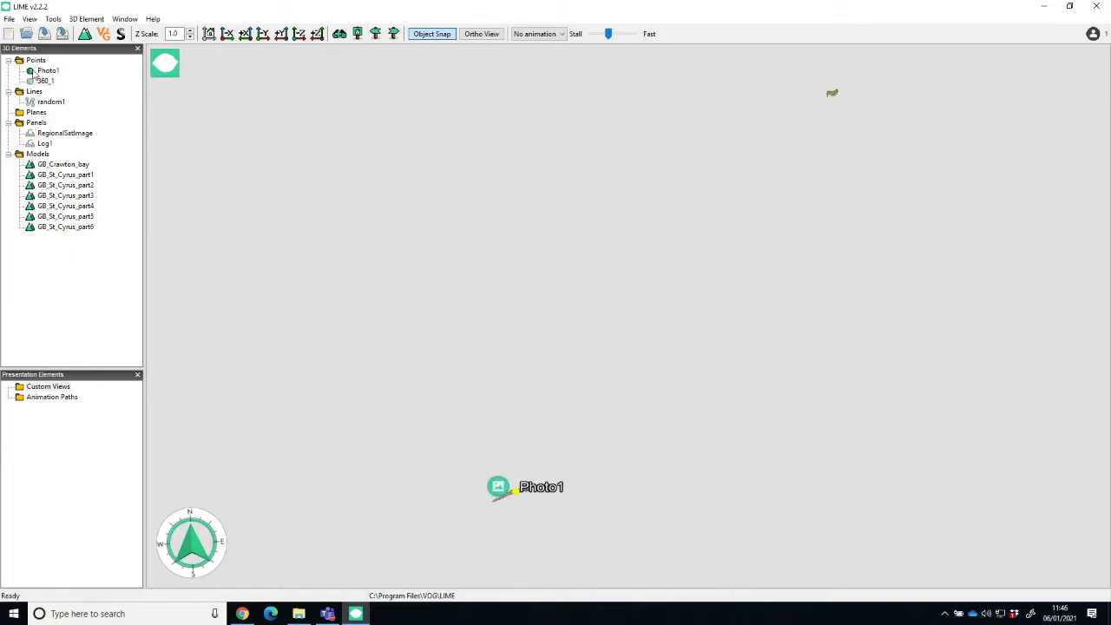
click(30, 71)
click(30, 133)
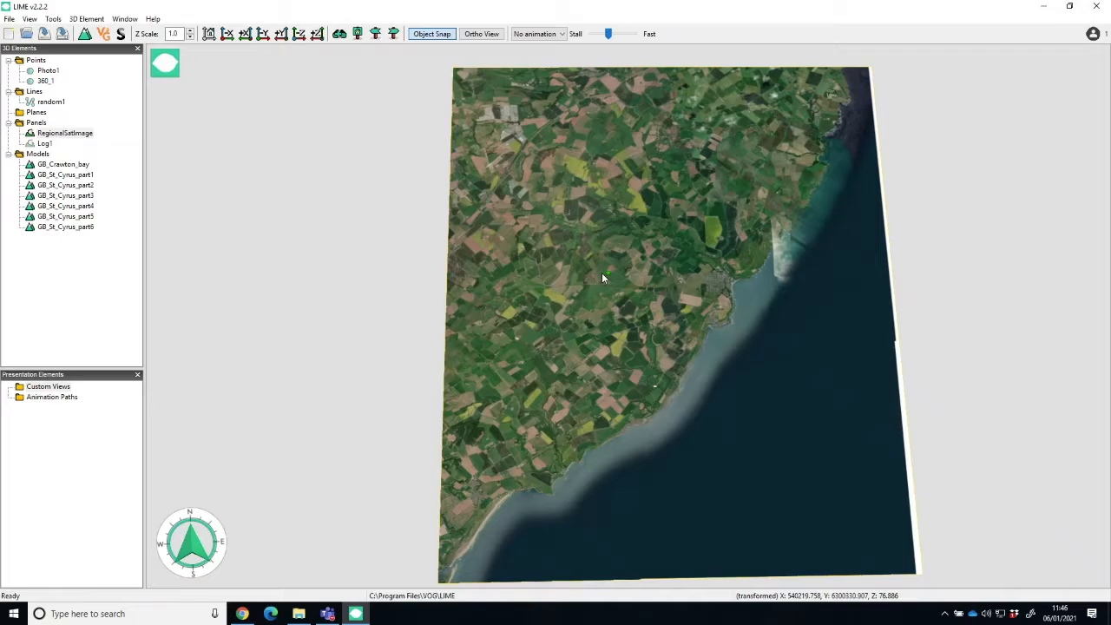
drag(620, 309, 616, 287)
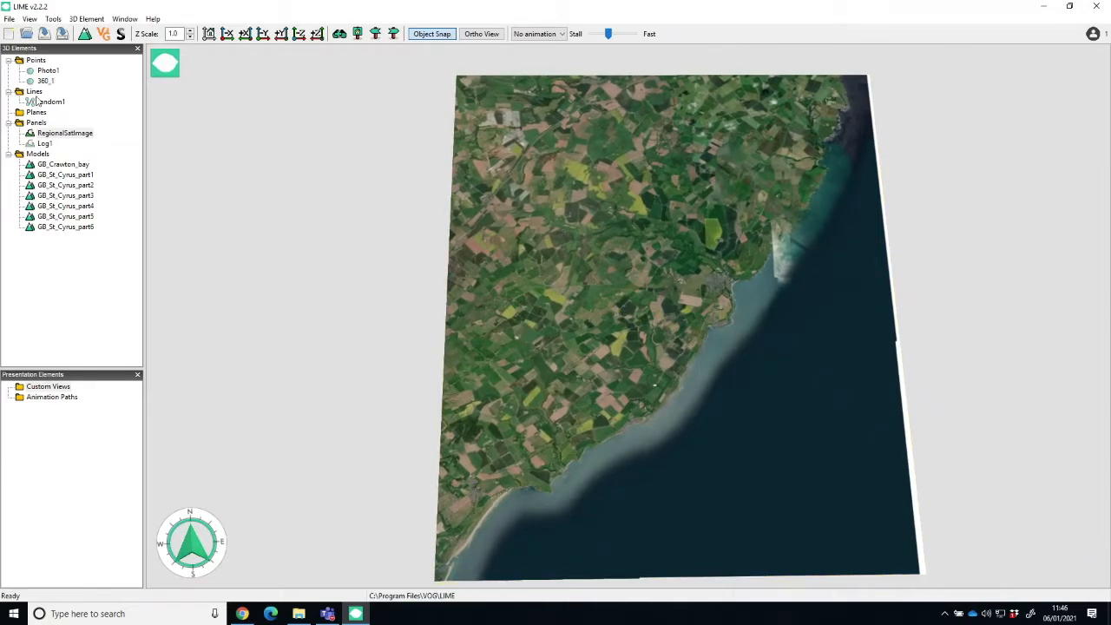
Step: Create a new panel in the Panels folder from the image file Exercise in the StCyrus folder
right_click(35, 123)
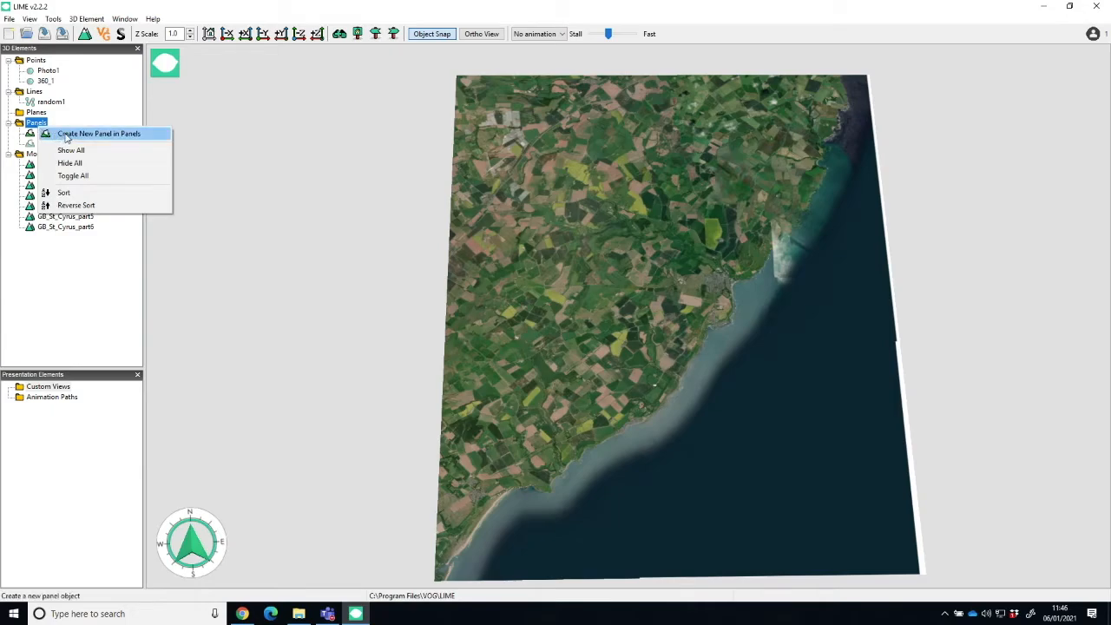
click(66, 134)
click(395, 83)
click(365, 113)
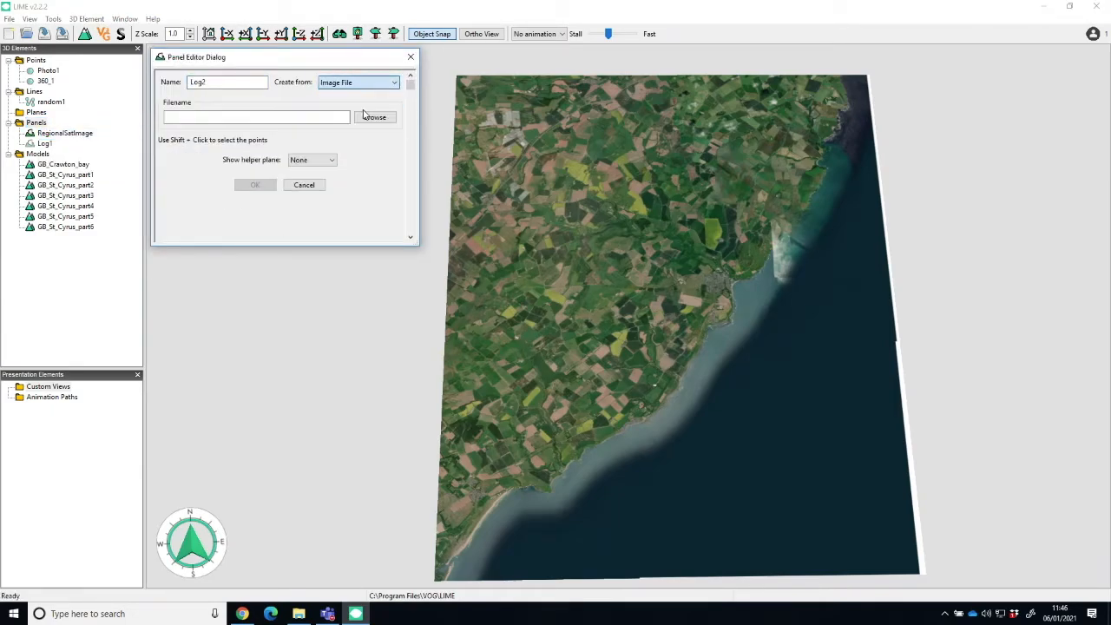
click(375, 117)
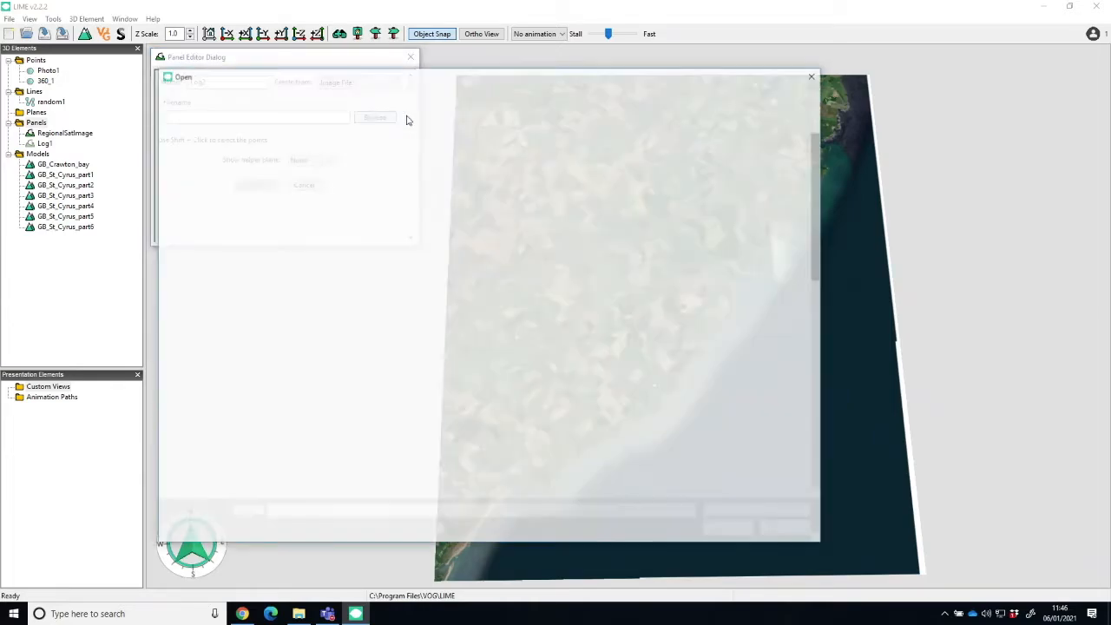
click(524, 198)
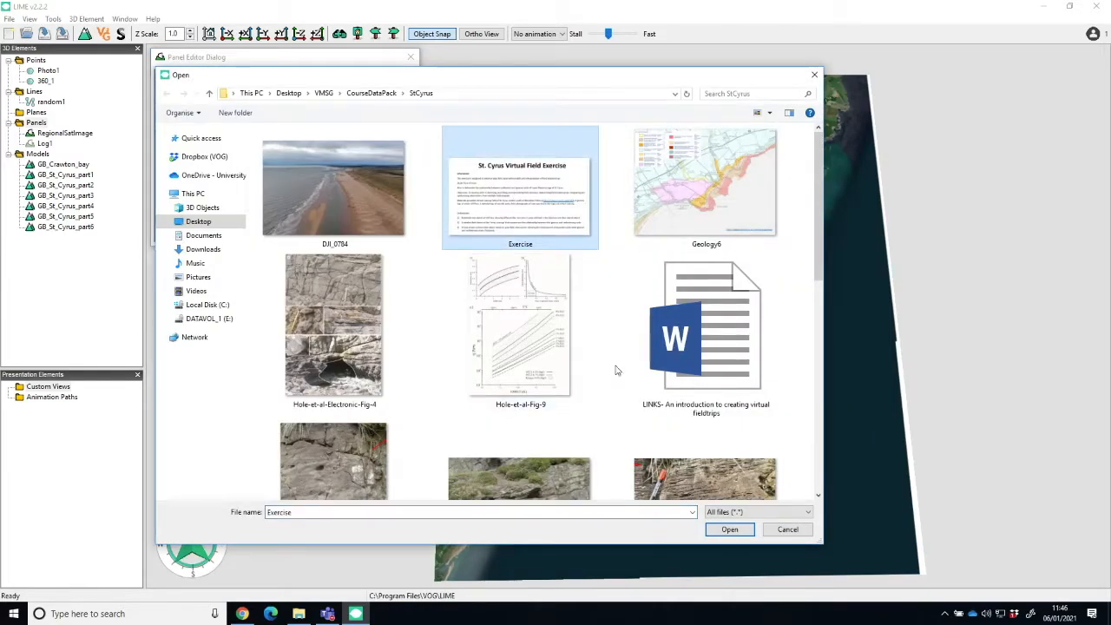
click(734, 535)
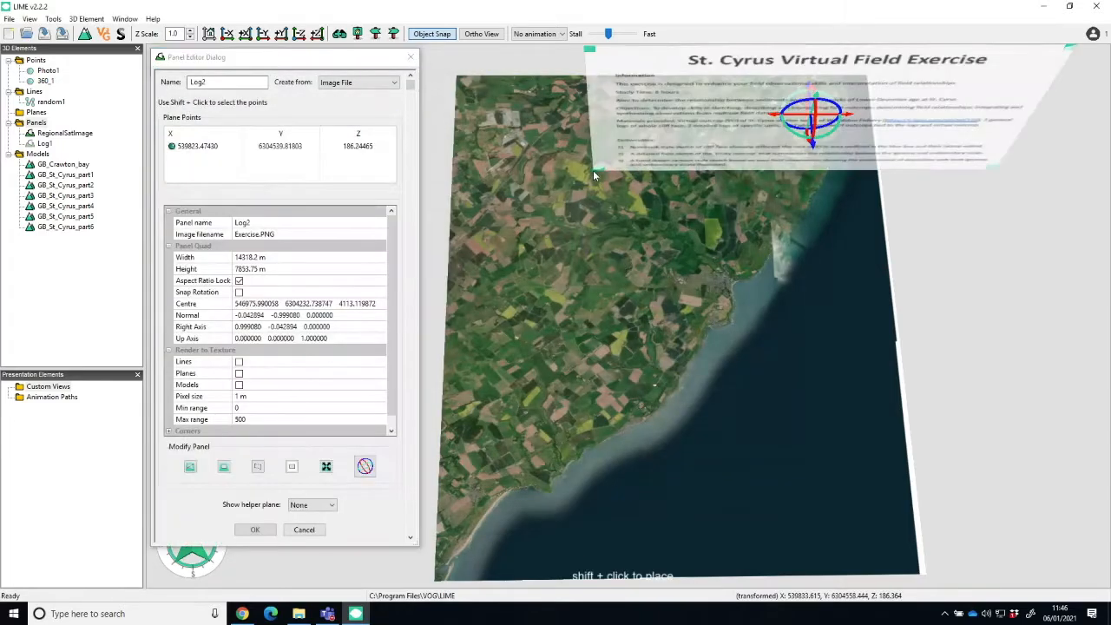
Step: Tilt the exercise panel back, shrink it to about 9492 by 5206 m, stand it on the satellite image's northern edge and accept
drag(671, 238, 677, 165)
right_drag(707, 143, 706, 172)
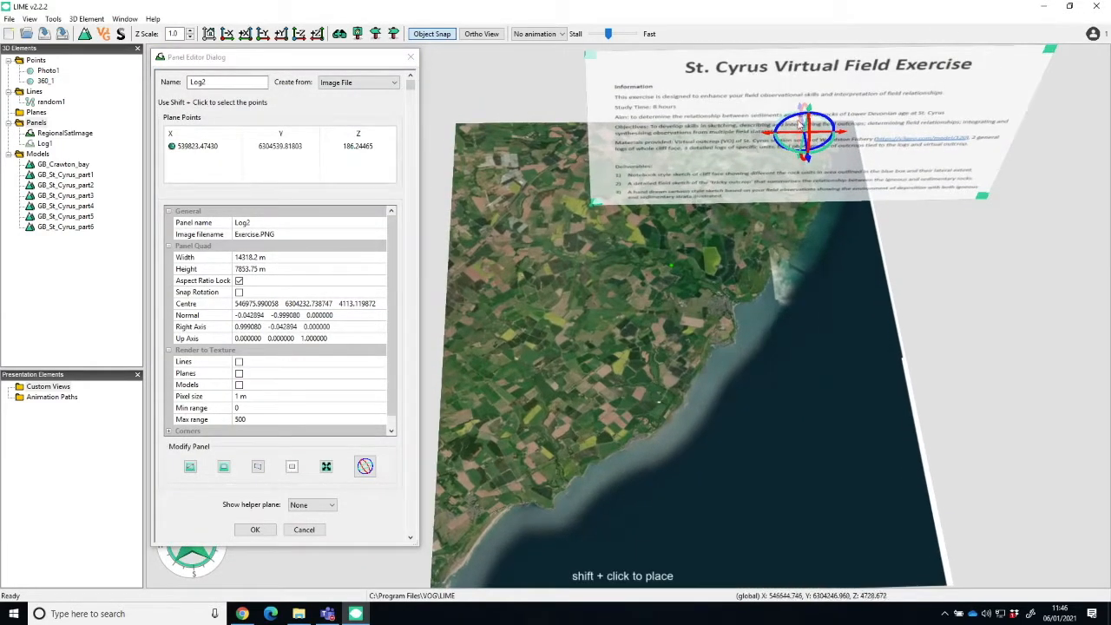
drag(808, 139, 757, 134)
scroll(838, 136, down, 2)
drag(890, 90, 760, 188)
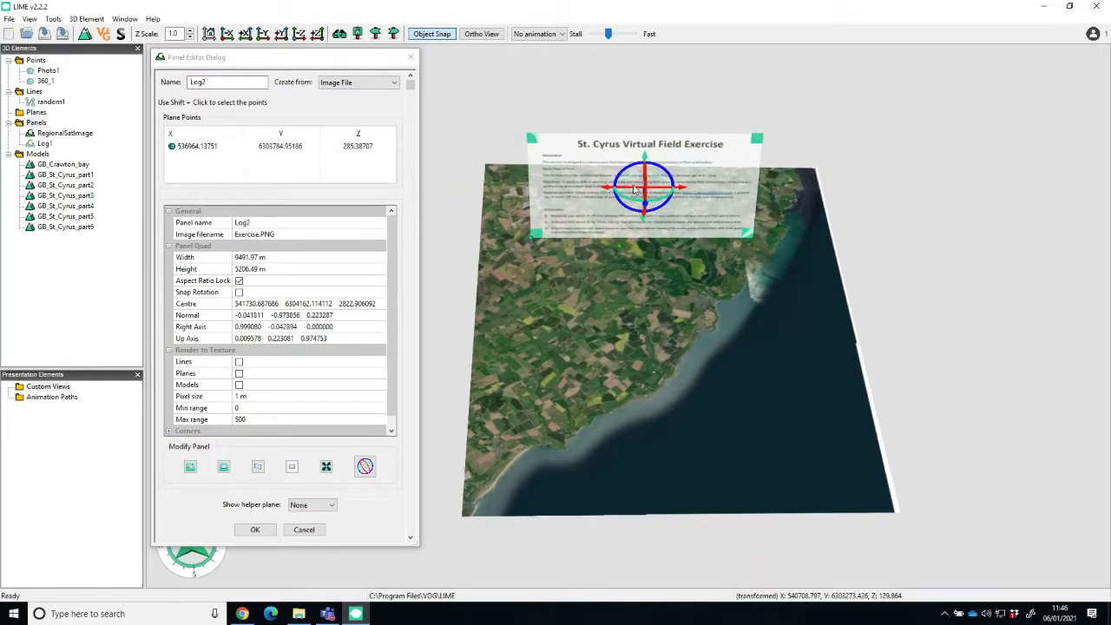
scroll(647, 198, up, 2)
drag(647, 168, 652, 133)
drag(658, 245, 652, 202)
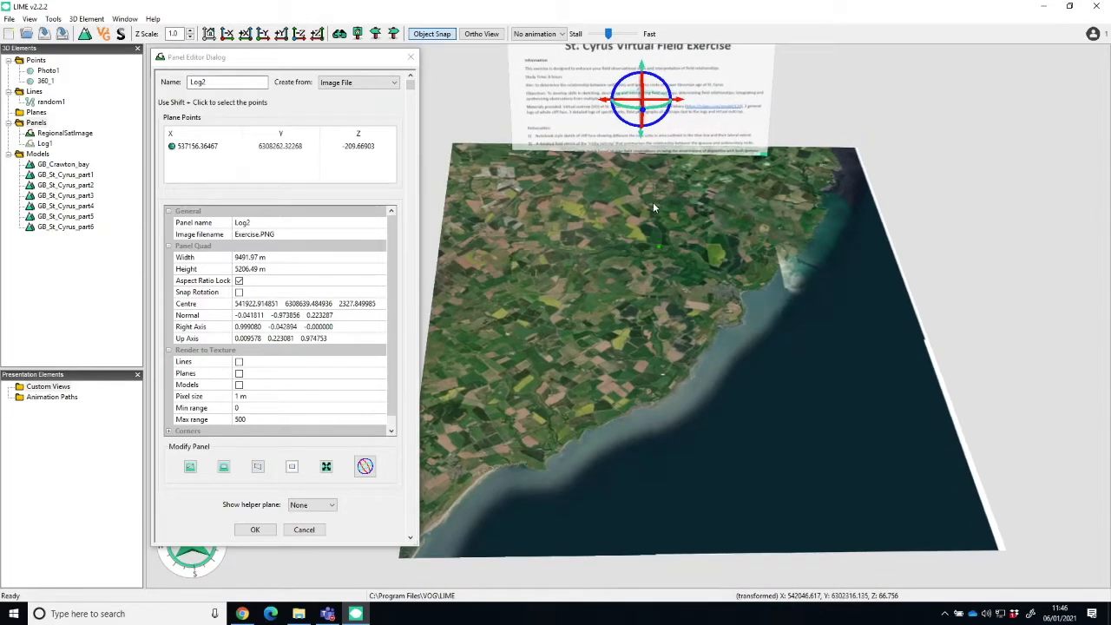
middle_drag(653, 204, 652, 239)
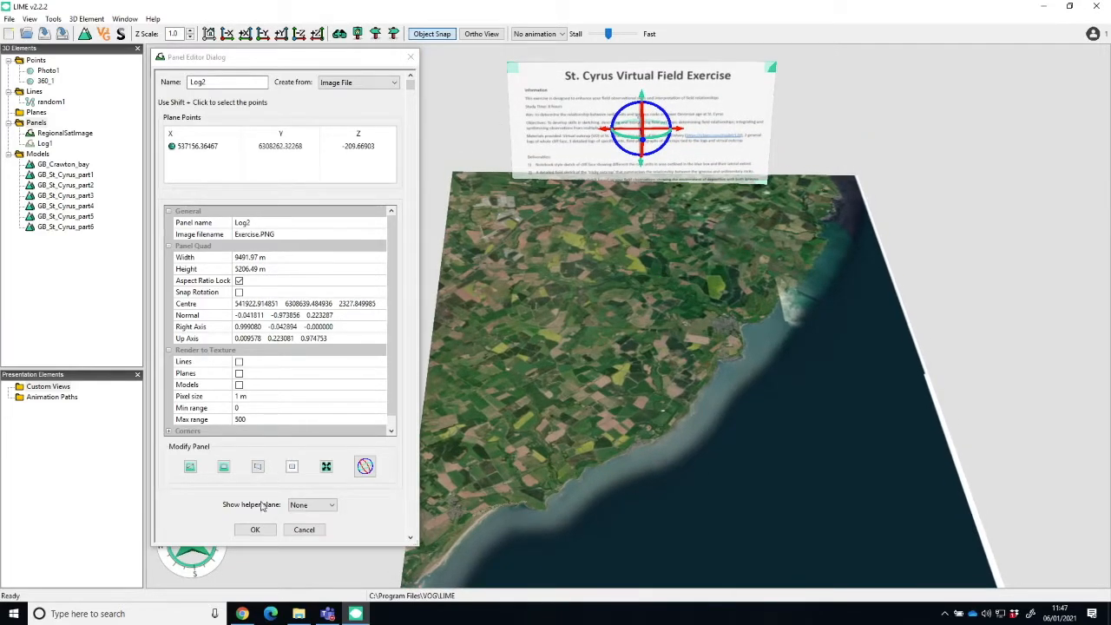
click(253, 529)
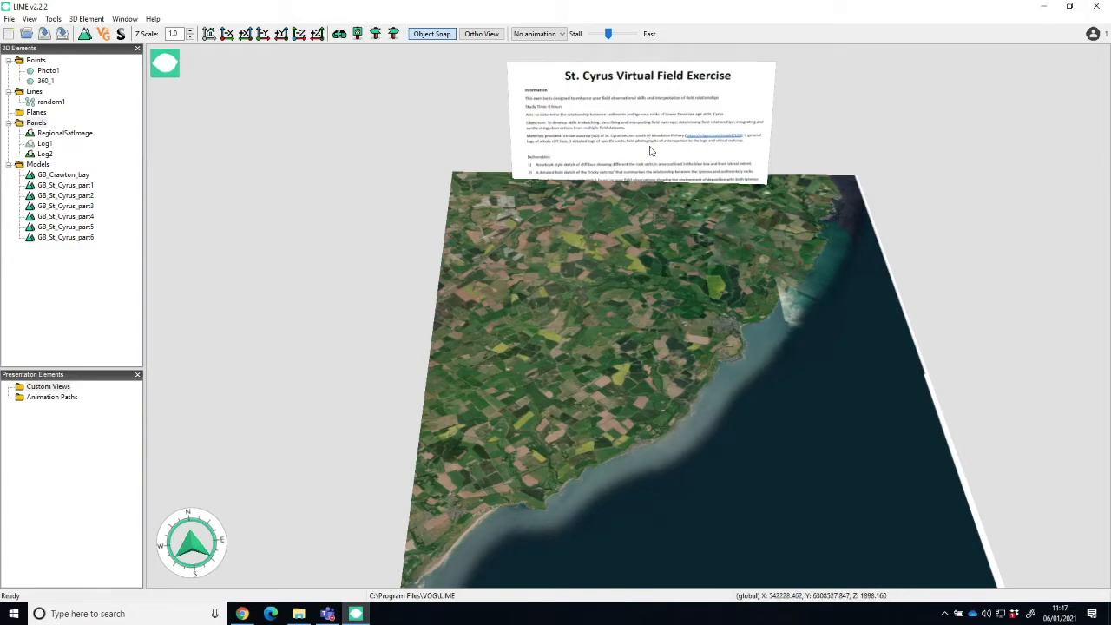
Step: Save the current view of the exercise sheet above the satellite image as a custom view named Title
drag(633, 194, 626, 195)
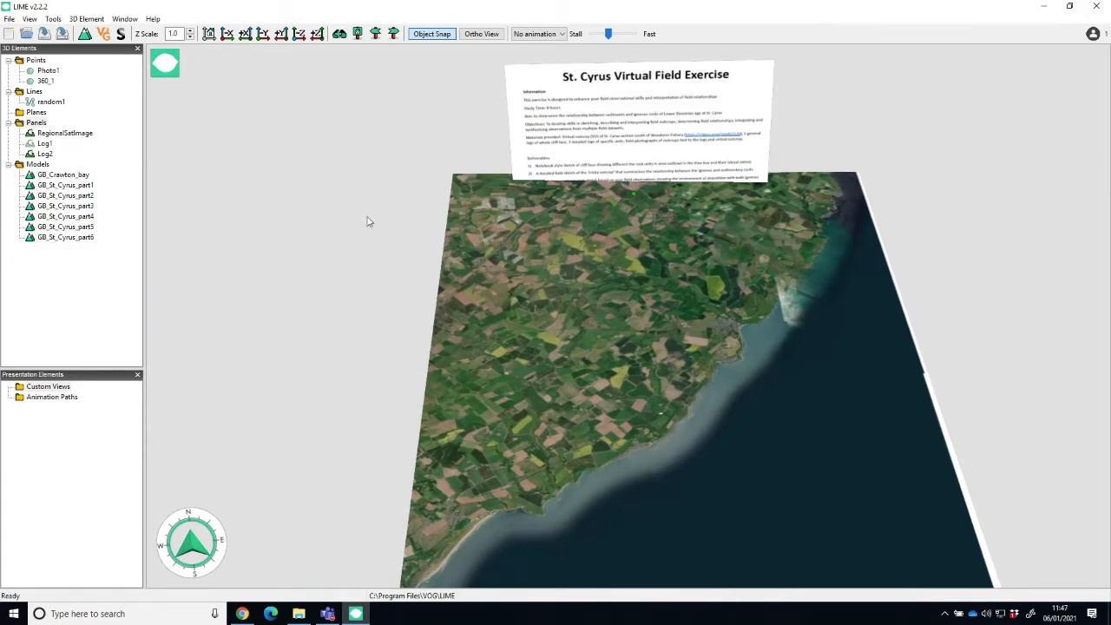
right_click(40, 387)
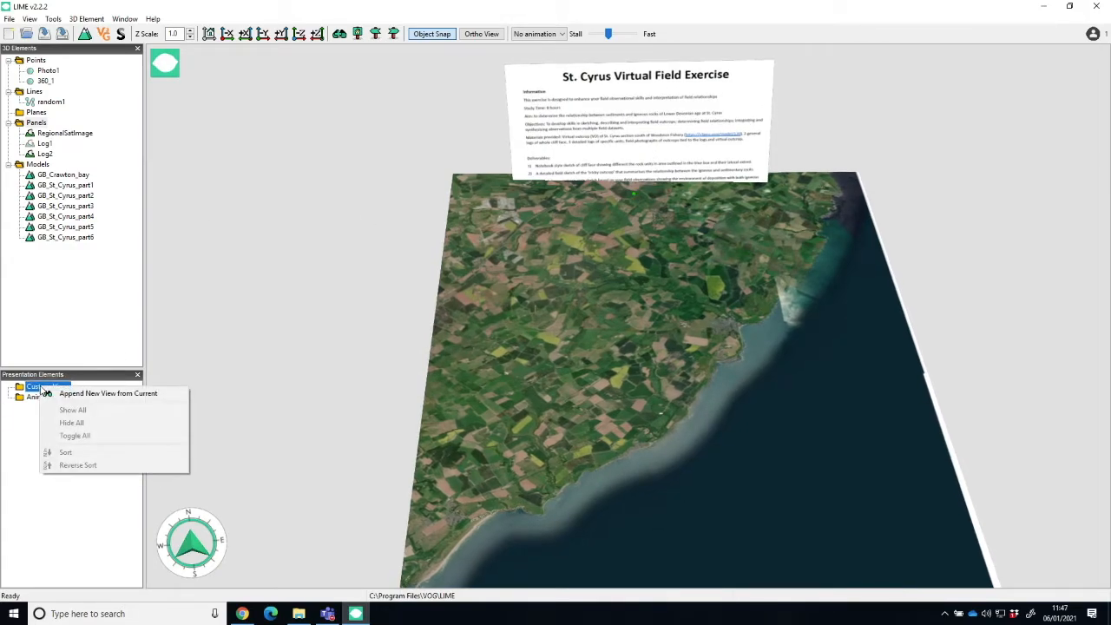
click(88, 394)
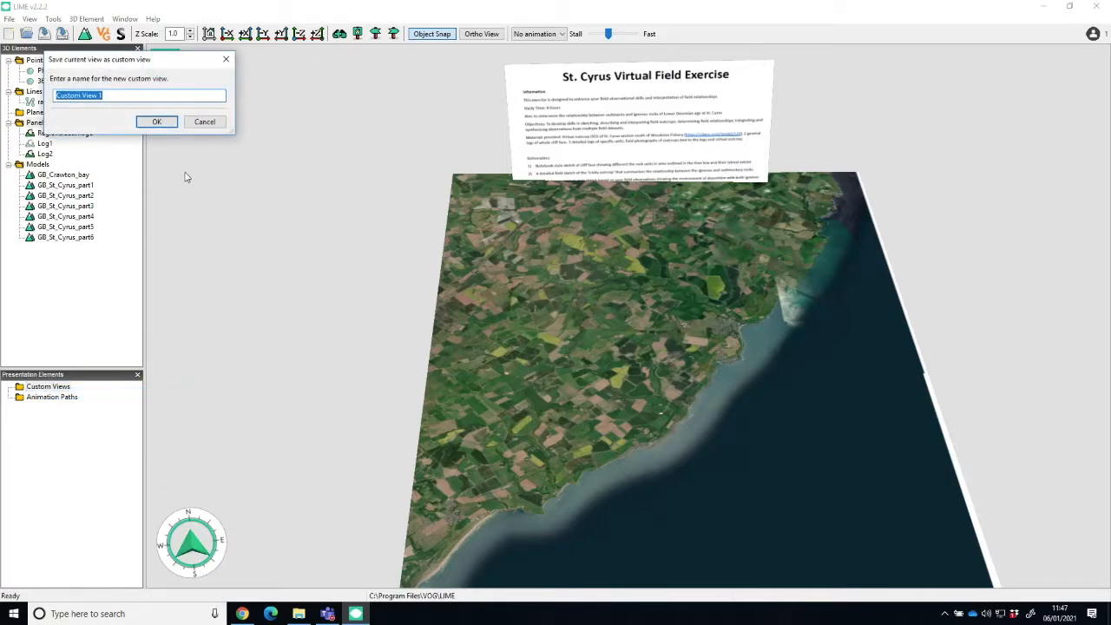
text(Title)
click(156, 122)
click(7, 387)
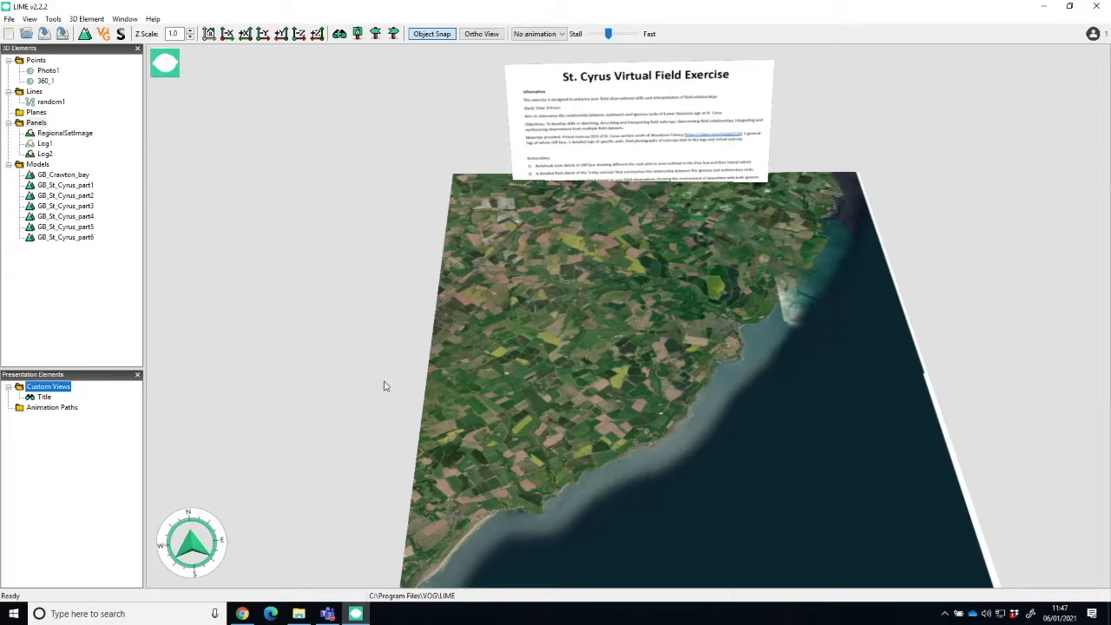
Step: Hide the Log2 panel with the exercise sheet
scroll(504, 495, down, 4)
scroll(500, 492, up, 5)
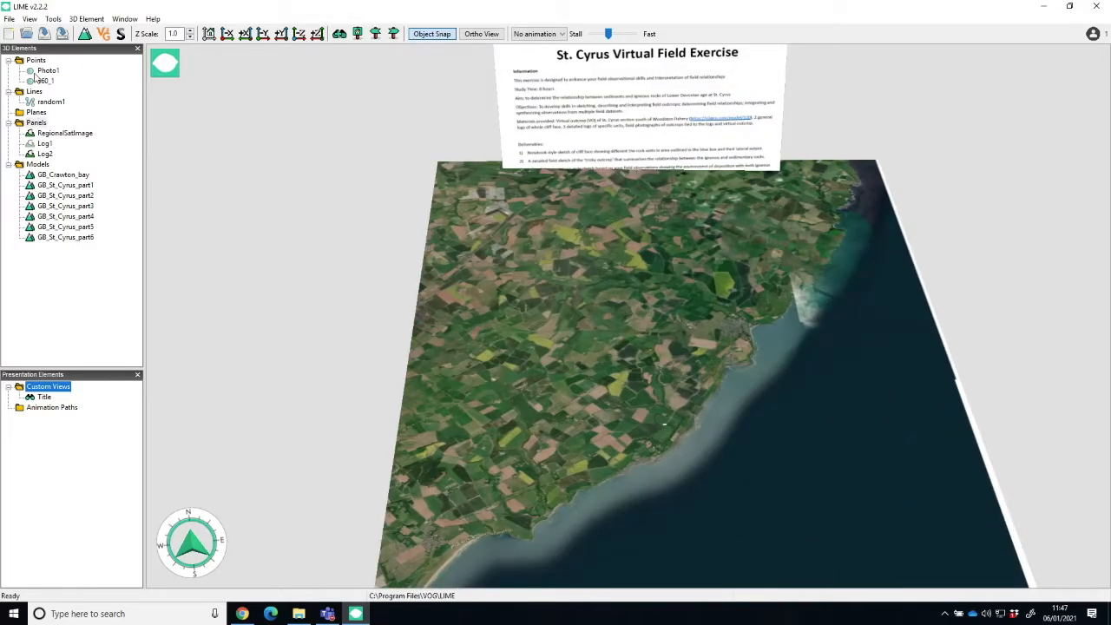
click(31, 154)
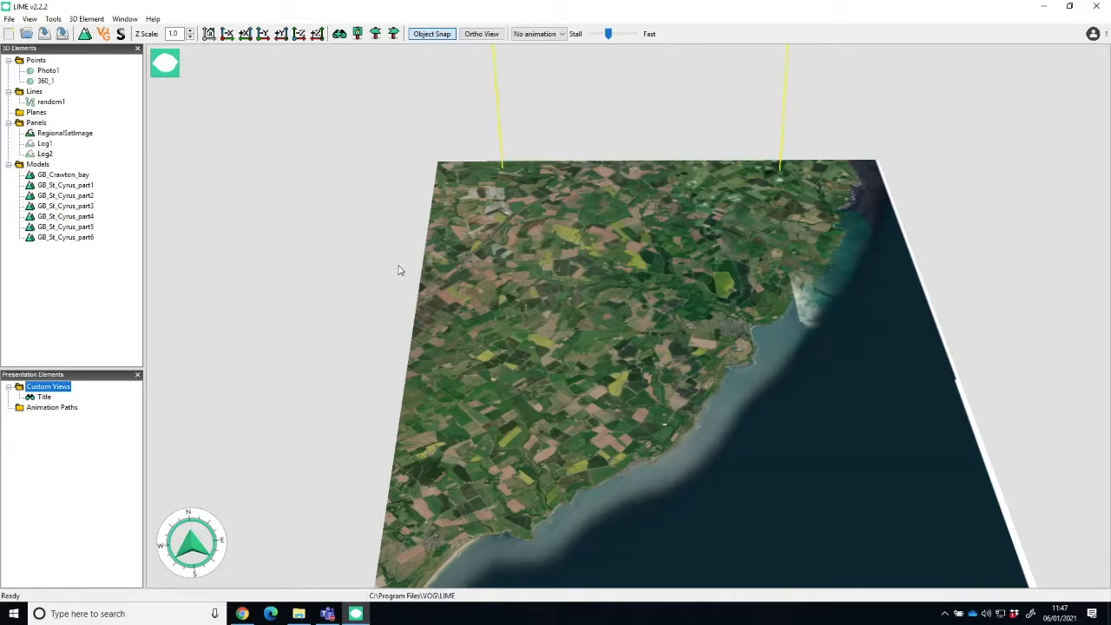
Step: Frame the whole St Cyrus cliff line from the seaward side and save it as a custom view named St Cyrus Intro
scroll(399, 268, up, 4)
drag(398, 268, 731, 38)
scroll(578, 244, up, 5)
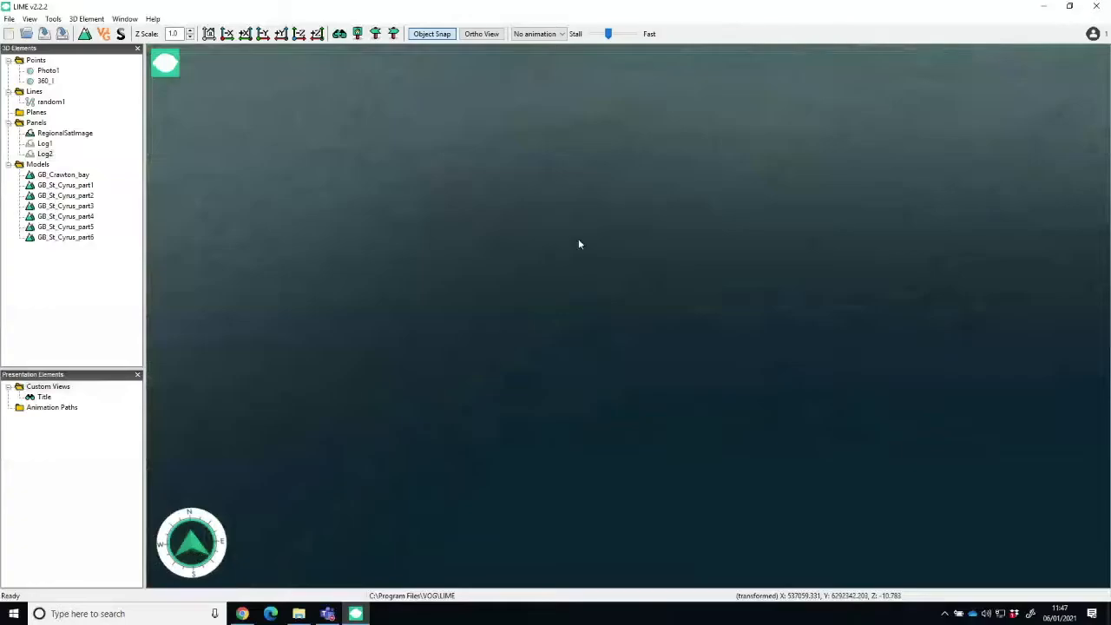
scroll(579, 216, down, 5)
drag(504, 239, 458, 192)
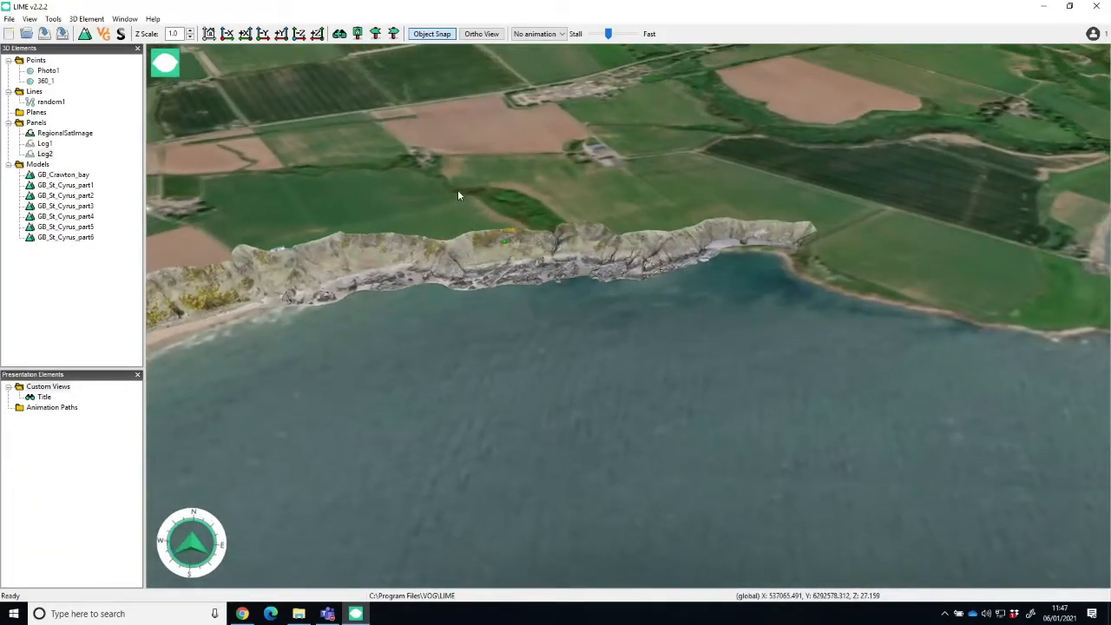
drag(717, 205, 630, 158)
drag(736, 164, 642, 227)
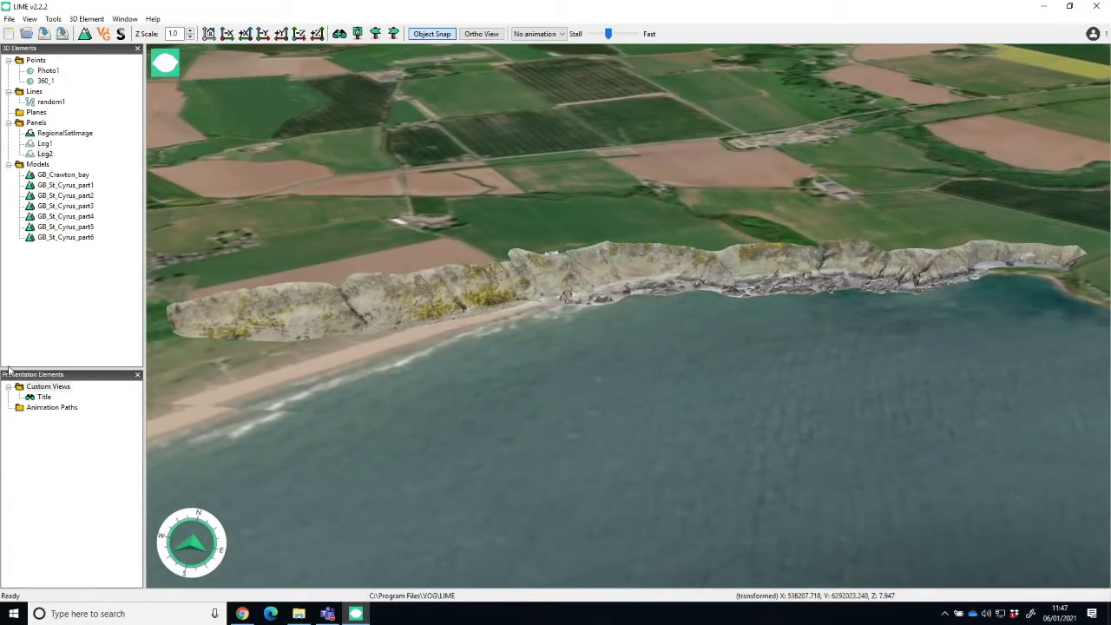
right_click(45, 391)
click(85, 401)
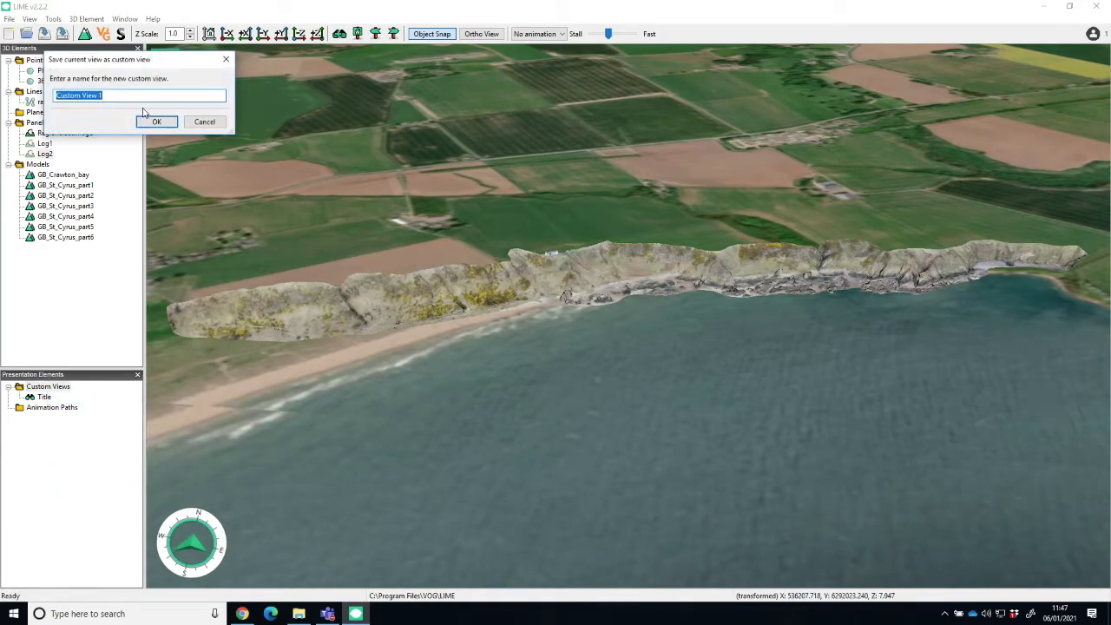
text(St Cyrus Intro)
click(157, 121)
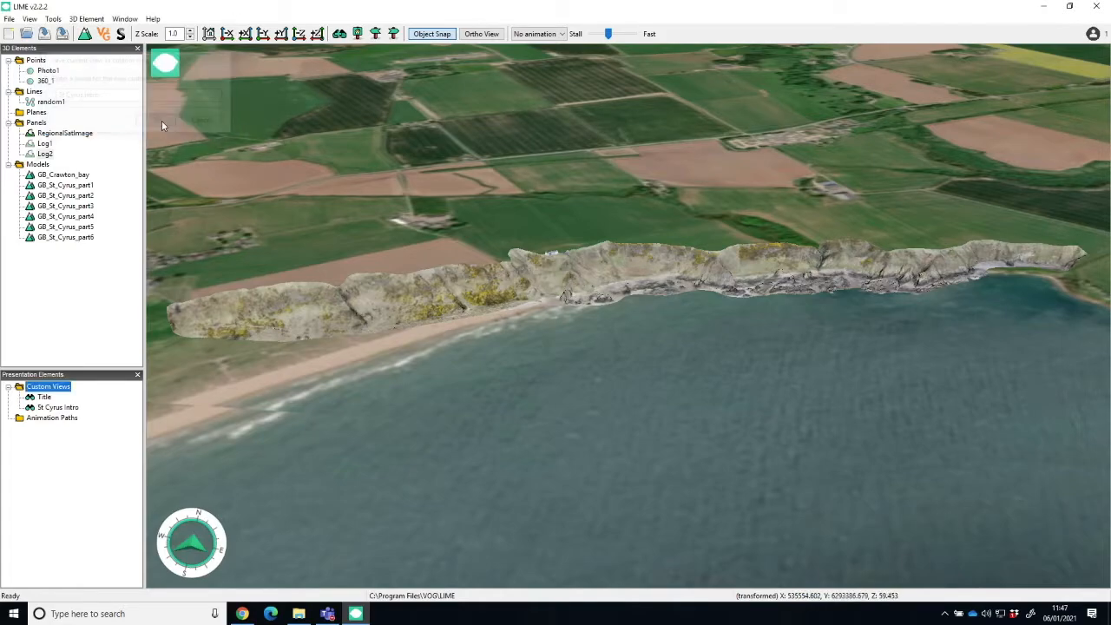
Step: Show the Log1 panel and centre the view on the log at the tricky outcrop
scroll(596, 278, up, 3)
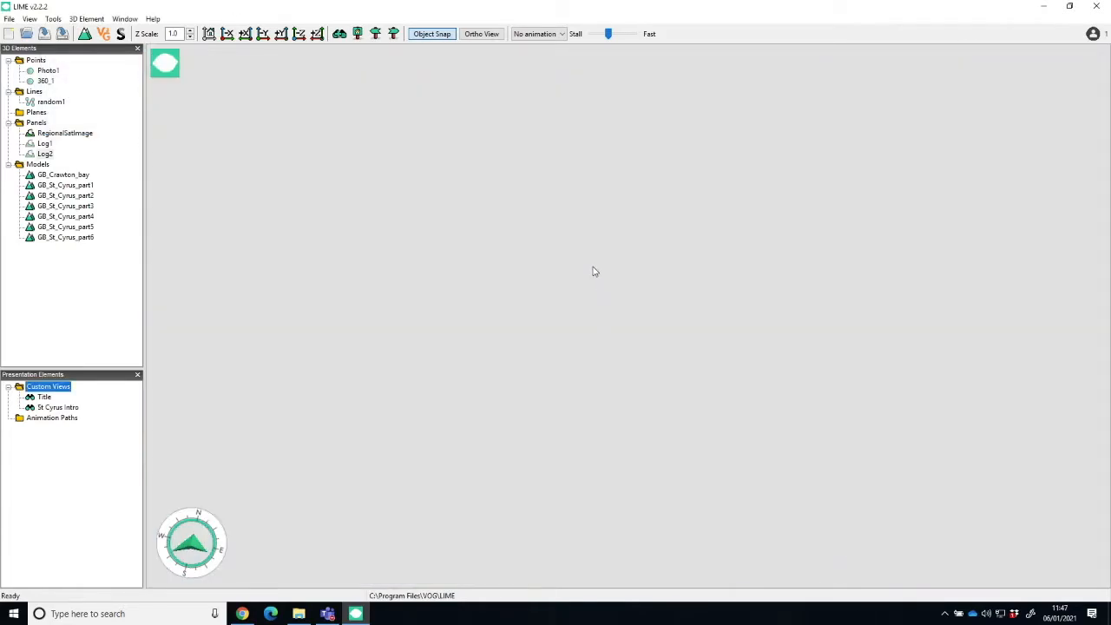
scroll(724, 236, up, 5)
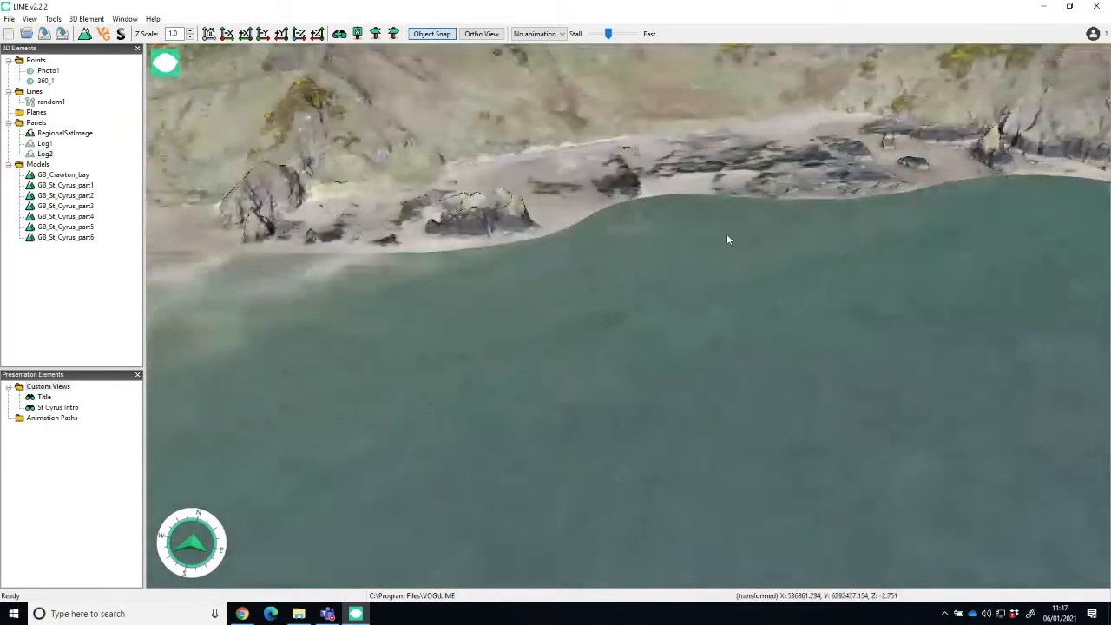
scroll(720, 238, down, 10)
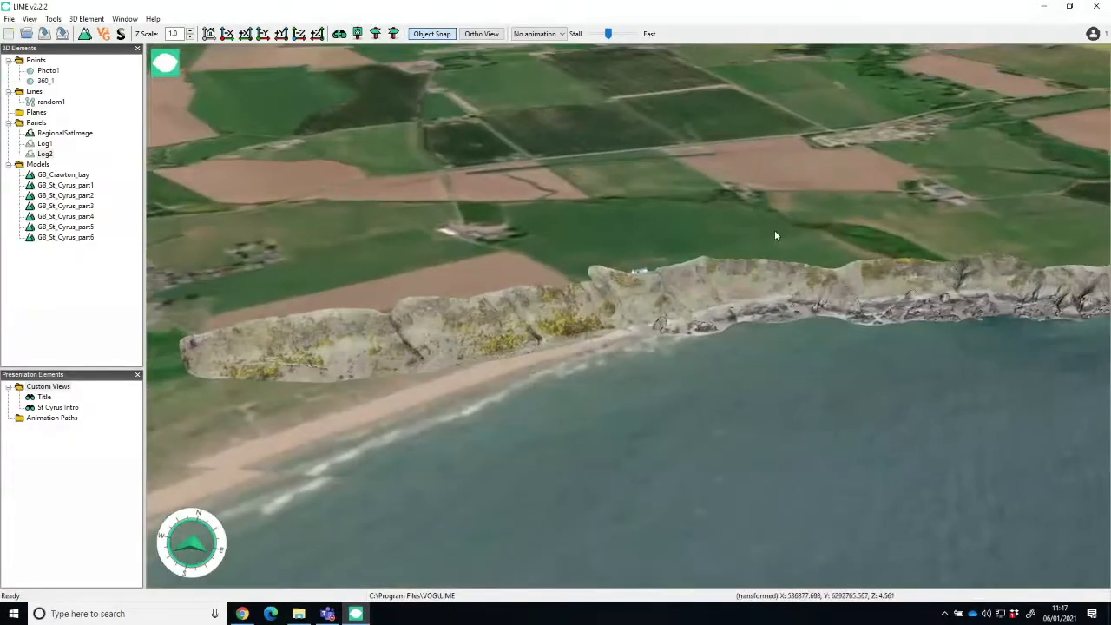
scroll(600, 269, up, 6)
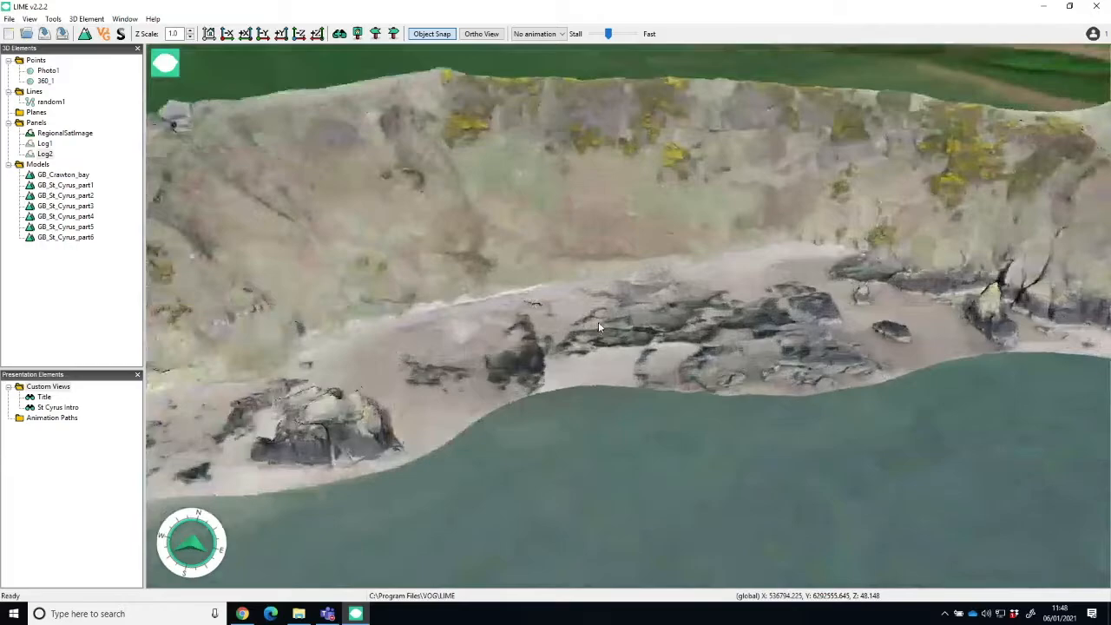
drag(486, 285, 640, 269)
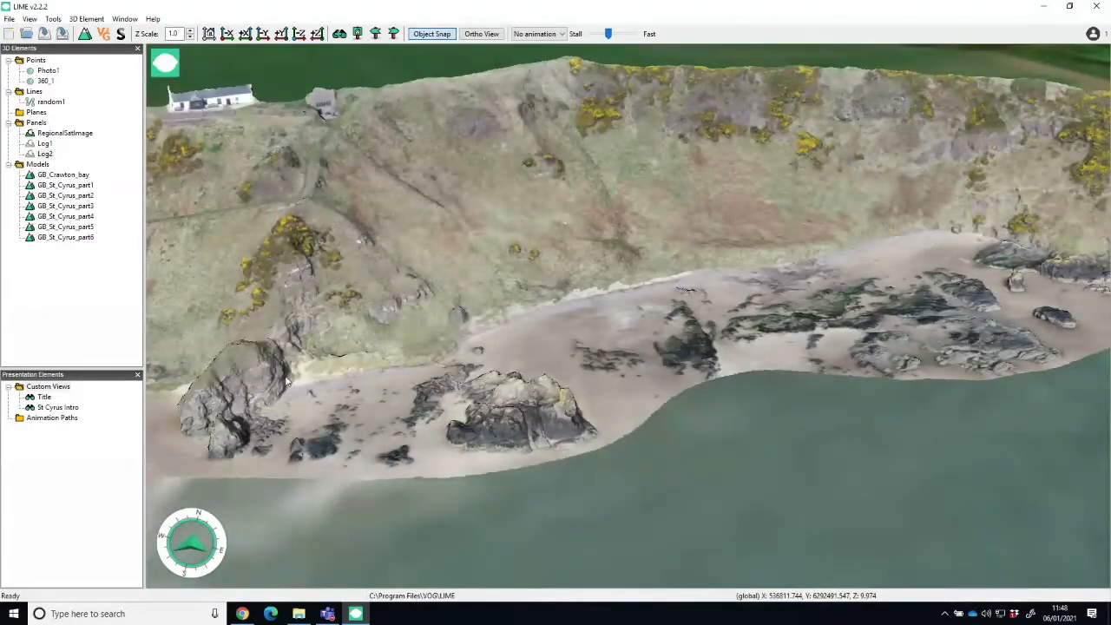
drag(275, 356, 738, 310)
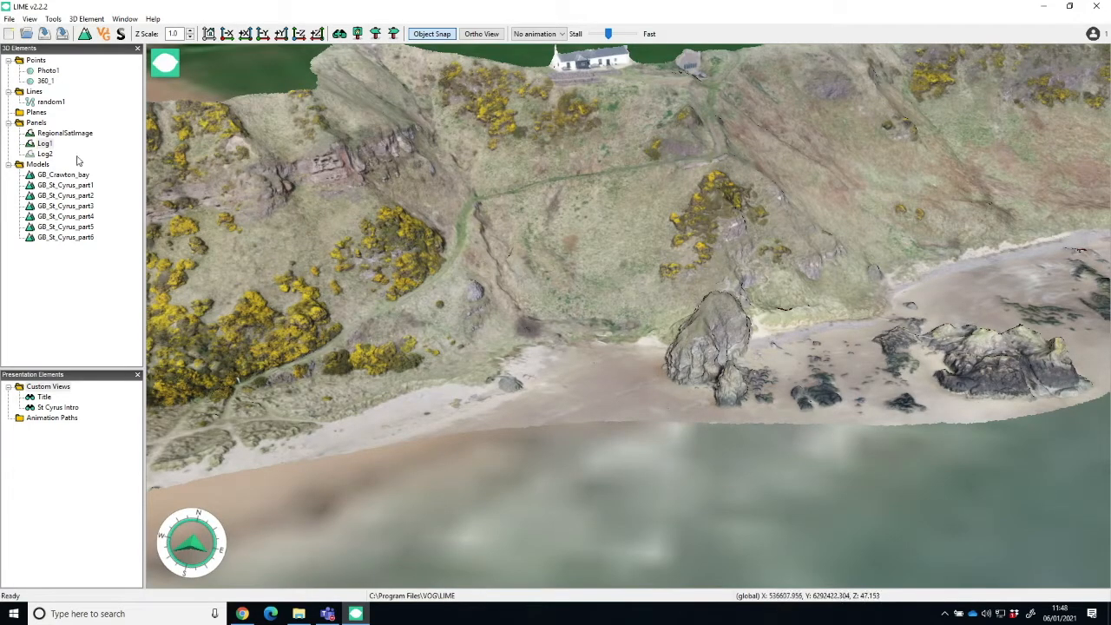
click(46, 143)
double_click(47, 145)
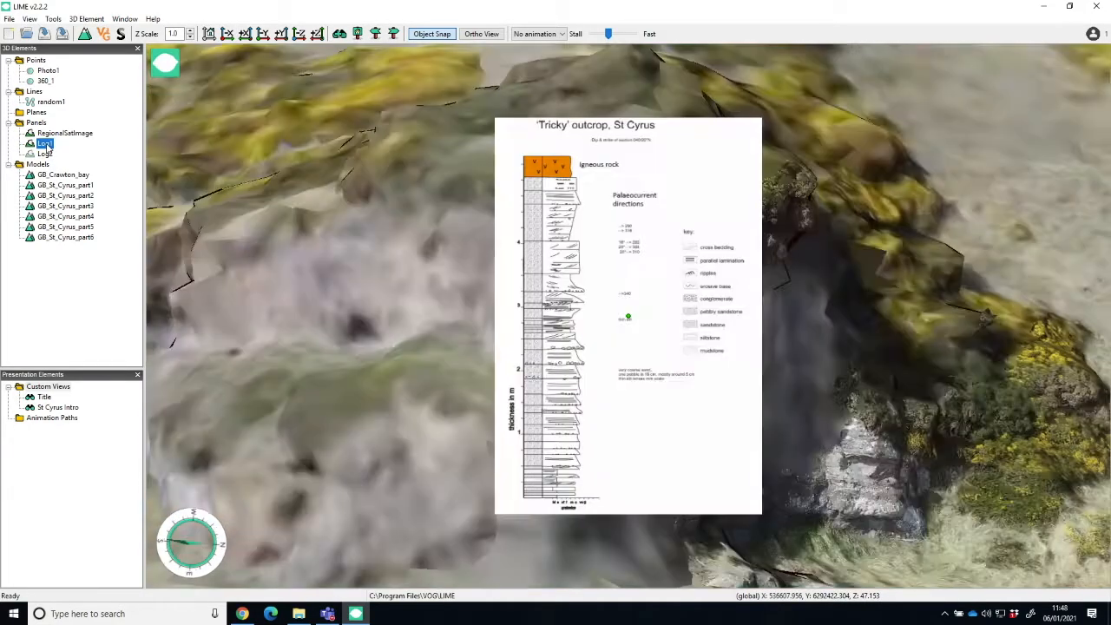
Step: Frame the whole tricky outcrop at St Cyrus with its log panel and the surrounding slope in view
scroll(490, 247, down, 2)
scroll(493, 241, down, 1)
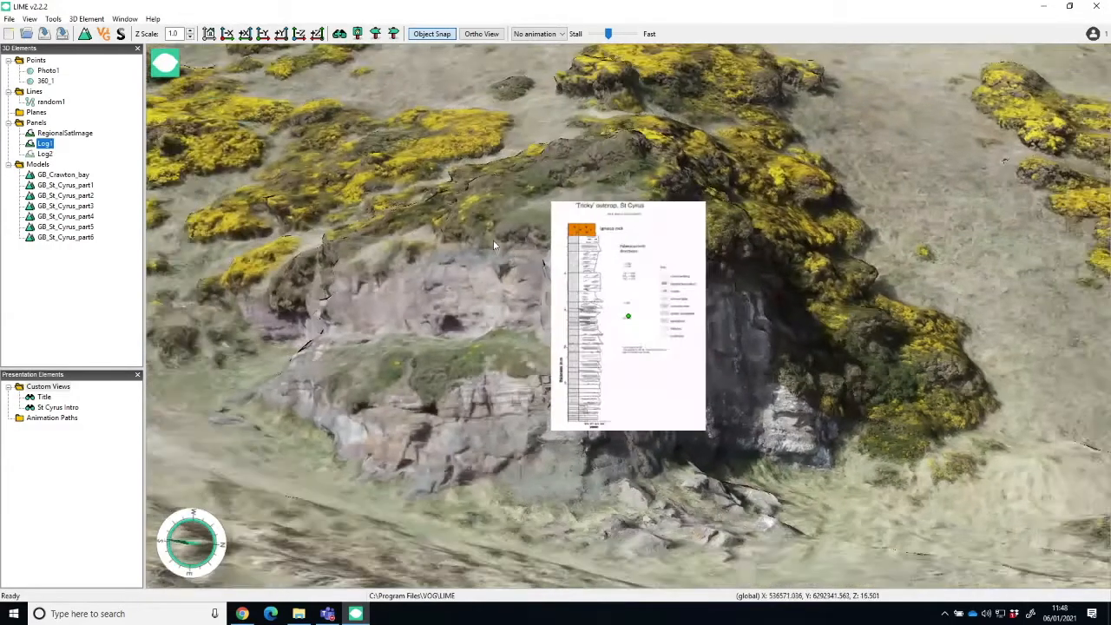
scroll(486, 240, down, 1)
scroll(486, 269, down, 1)
drag(486, 268, 511, 292)
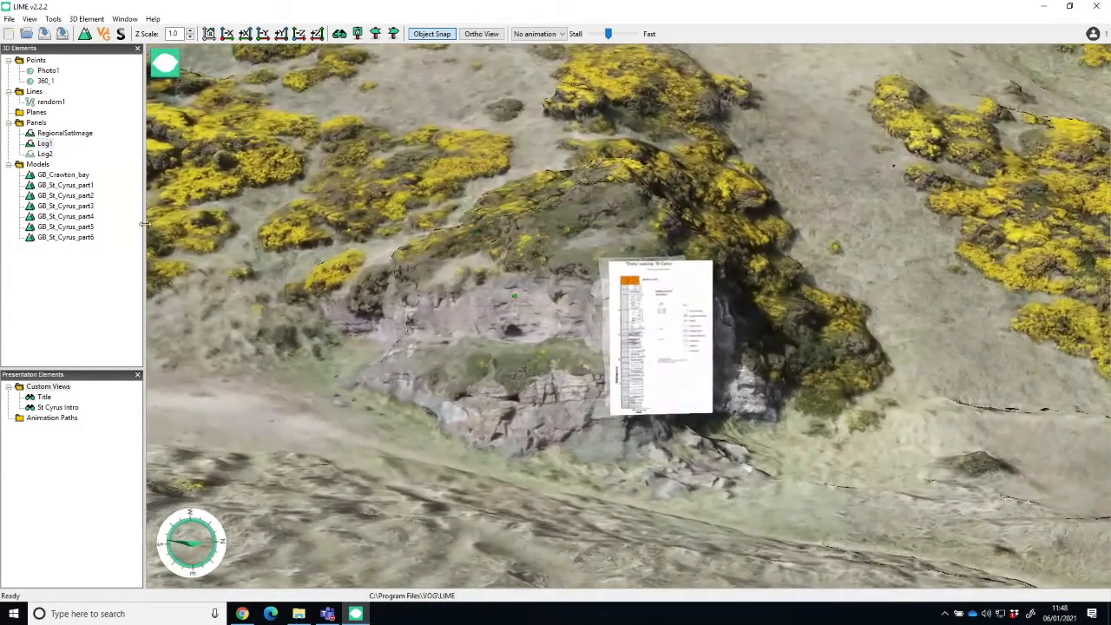
Step: Set the texture weight of the TrickyLog layer on the GB_St_Cyrus_part5 model to 0
right_click(70, 227)
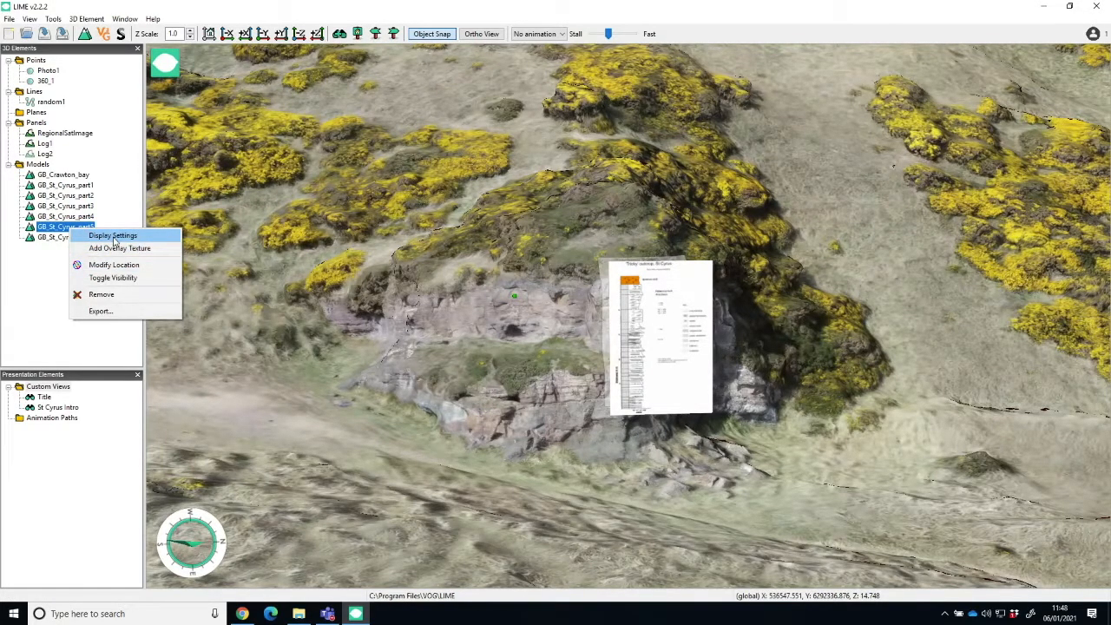
click(114, 236)
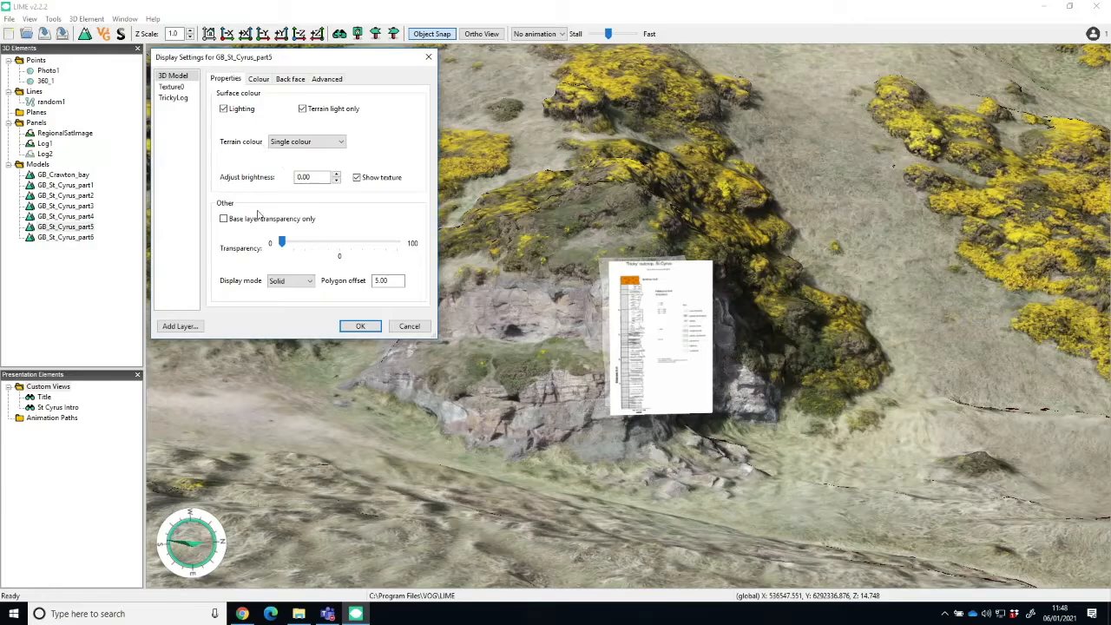
click(171, 98)
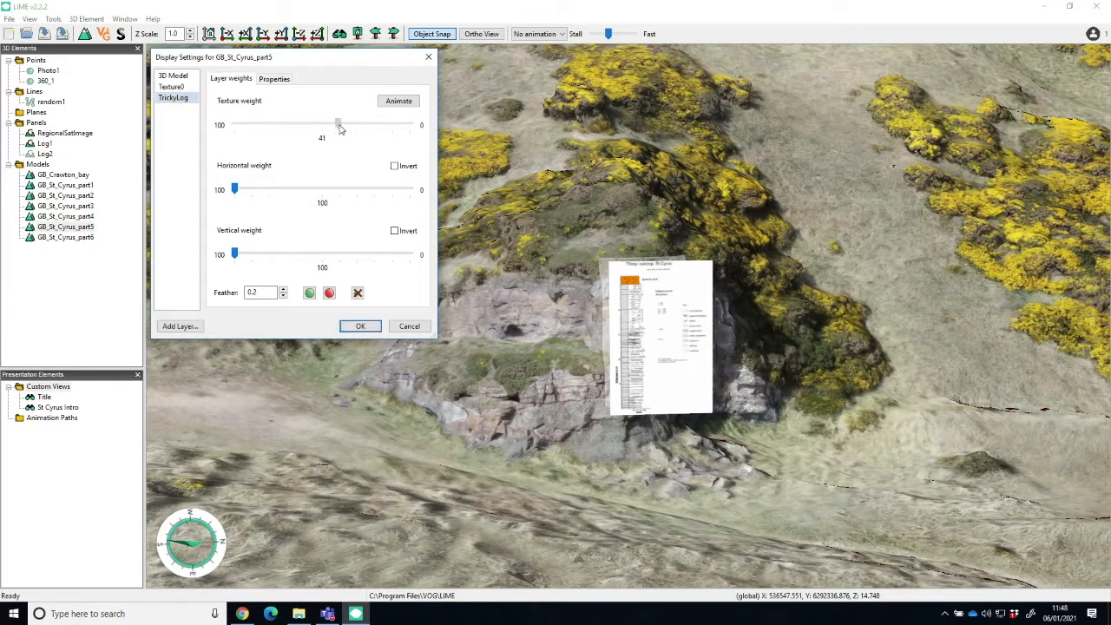
drag(338, 124, 410, 124)
click(361, 326)
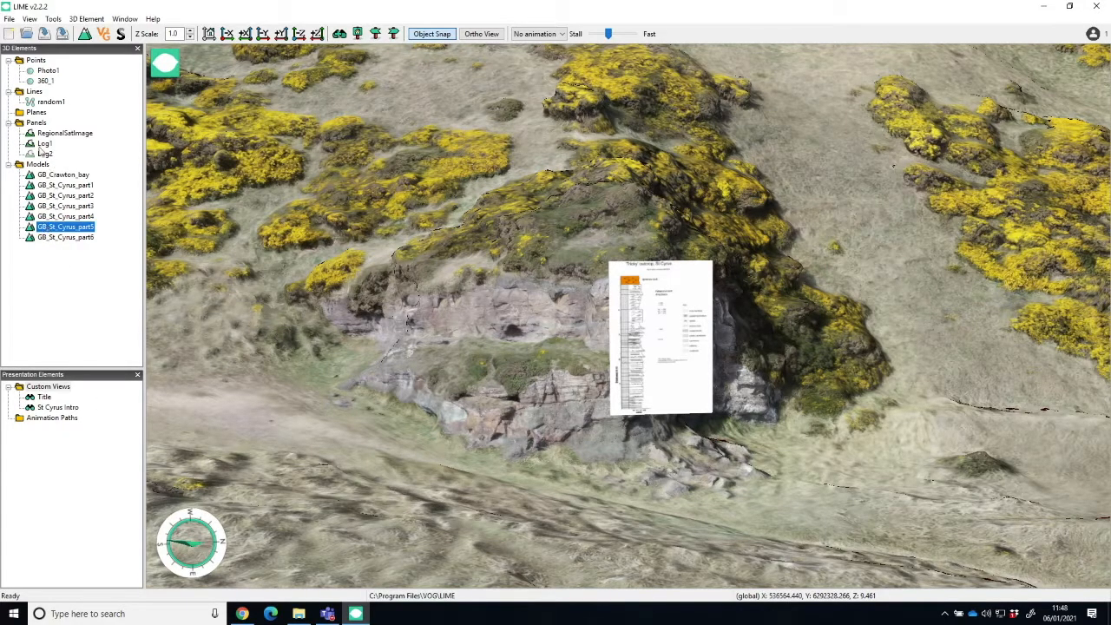
Step: Hide the Log1 panel and save the current view of the bare outcrop as a custom view named Loc1
click(42, 143)
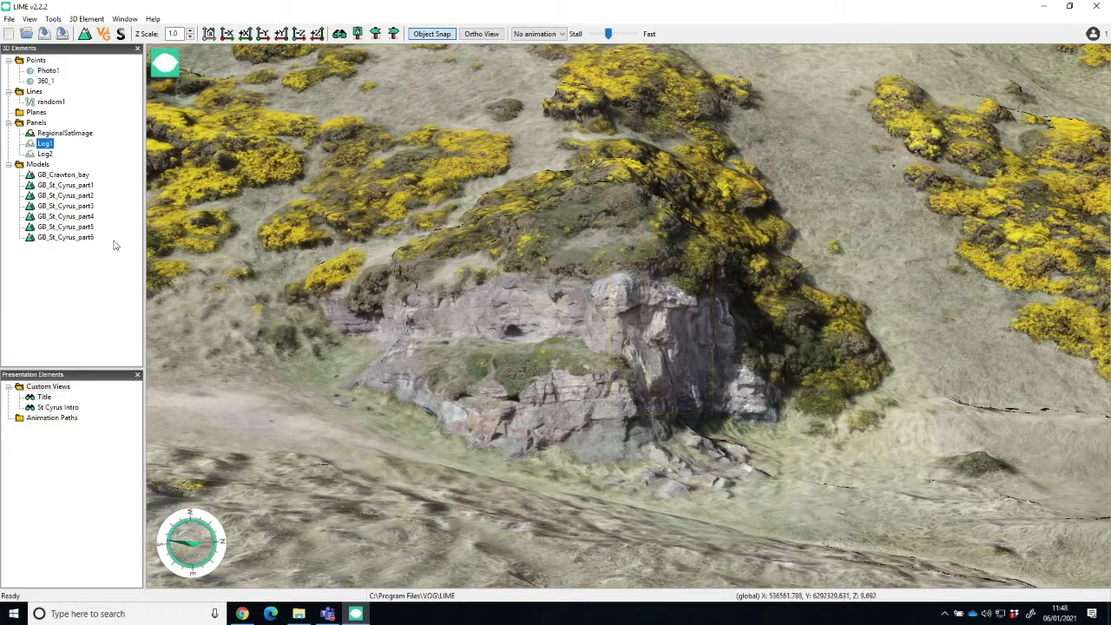
right_click(50, 384)
click(96, 390)
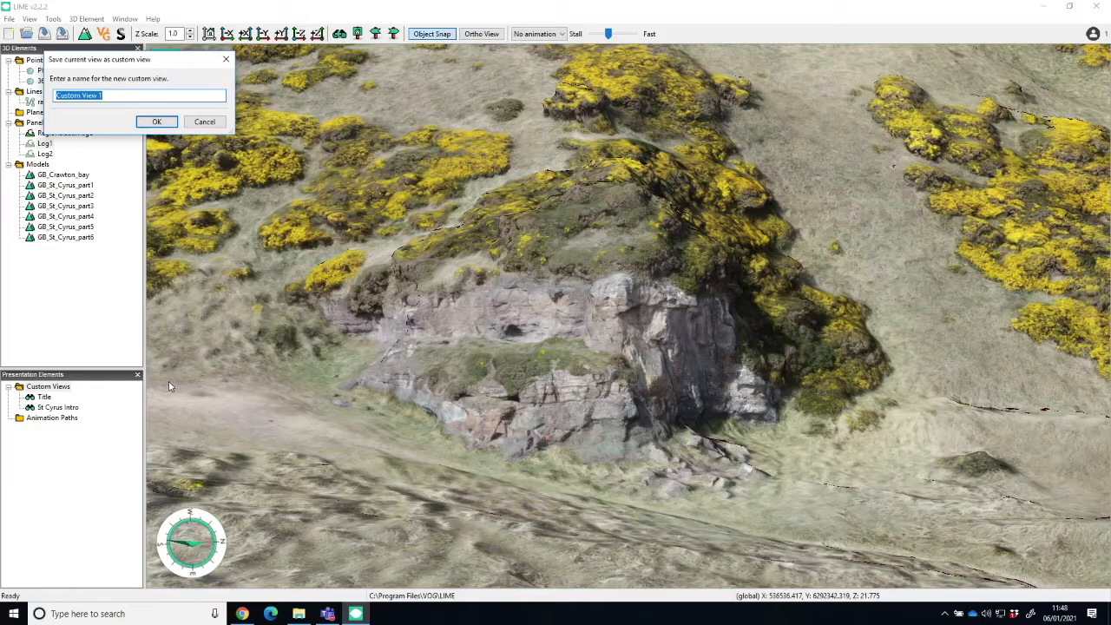
text(Loc1)
click(156, 121)
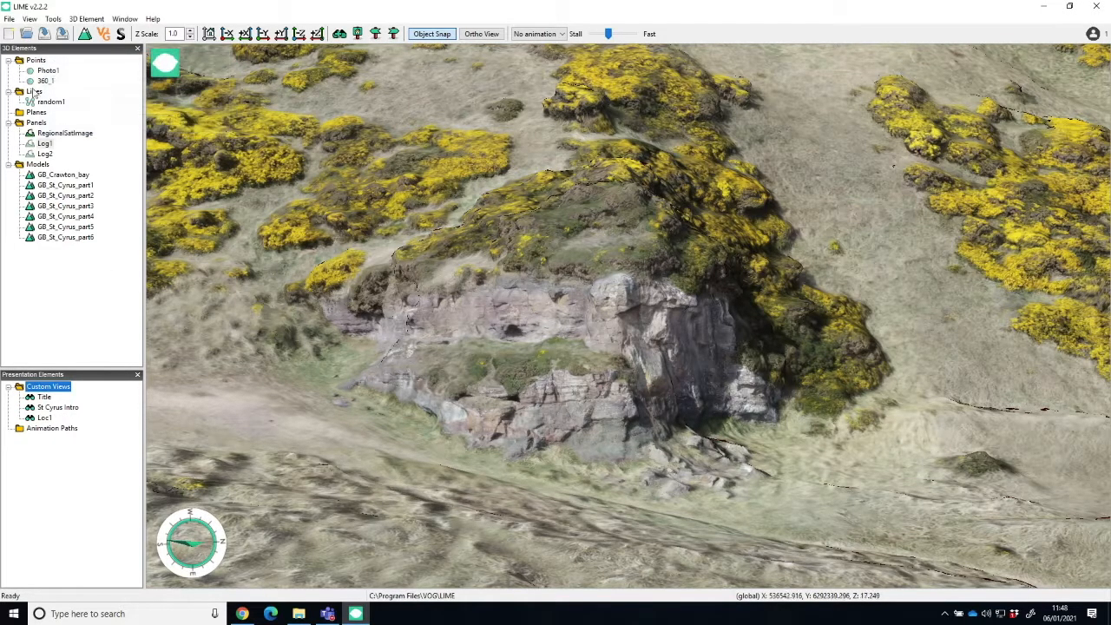
Step: Show the Log1 panel again and save the current view as a custom view named Loc1 + Log
click(44, 144)
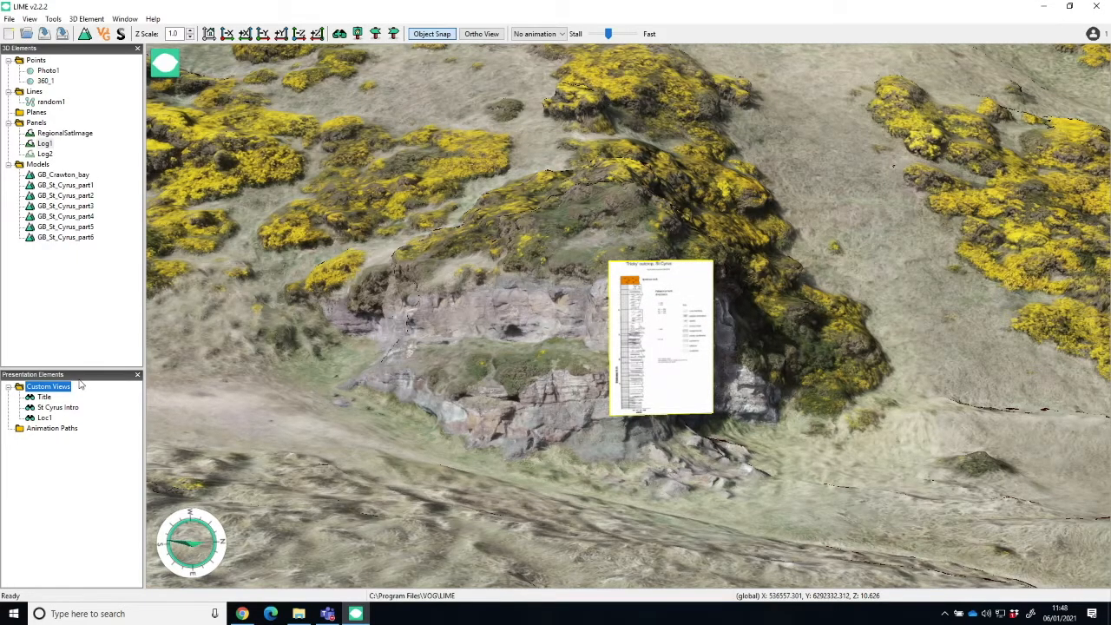
right_click(47, 417)
right_click(53, 385)
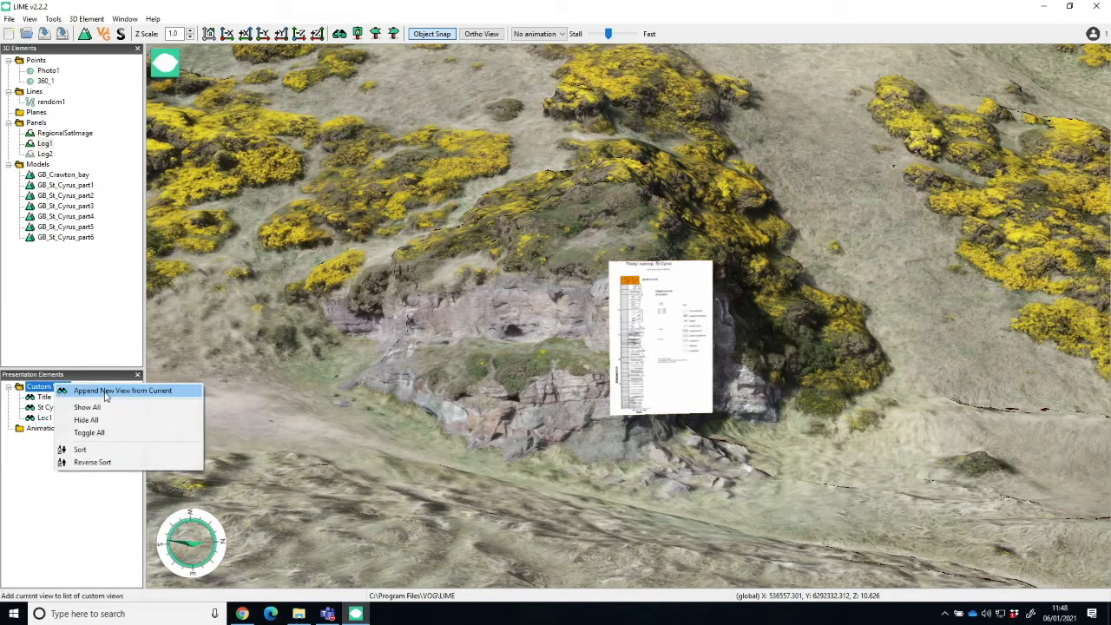
click(105, 391)
text(Loc1 + Log)
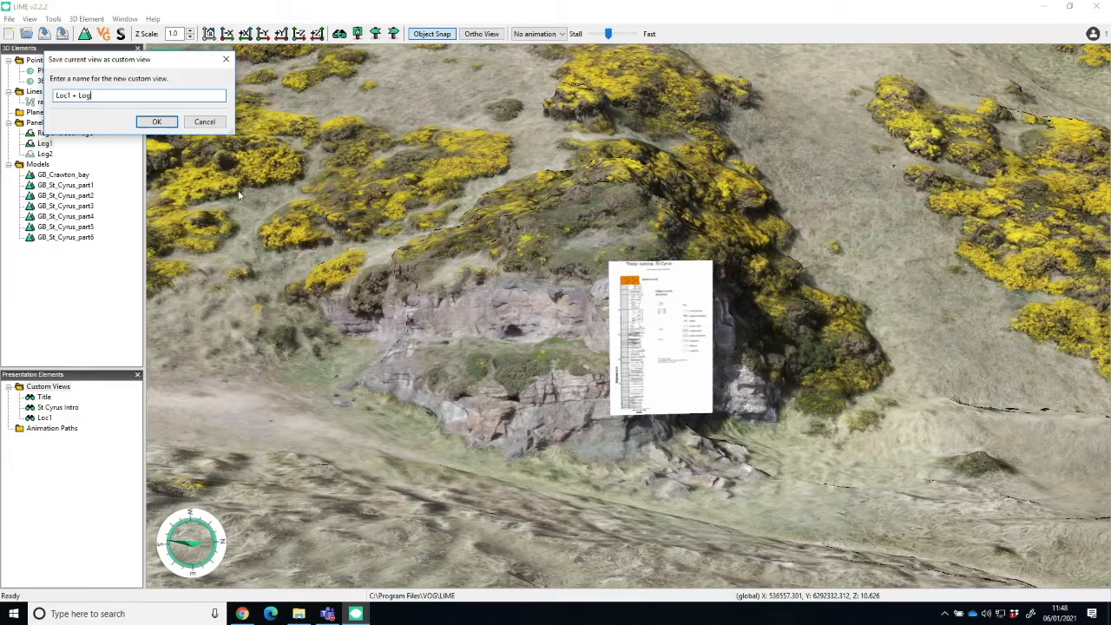
click(154, 121)
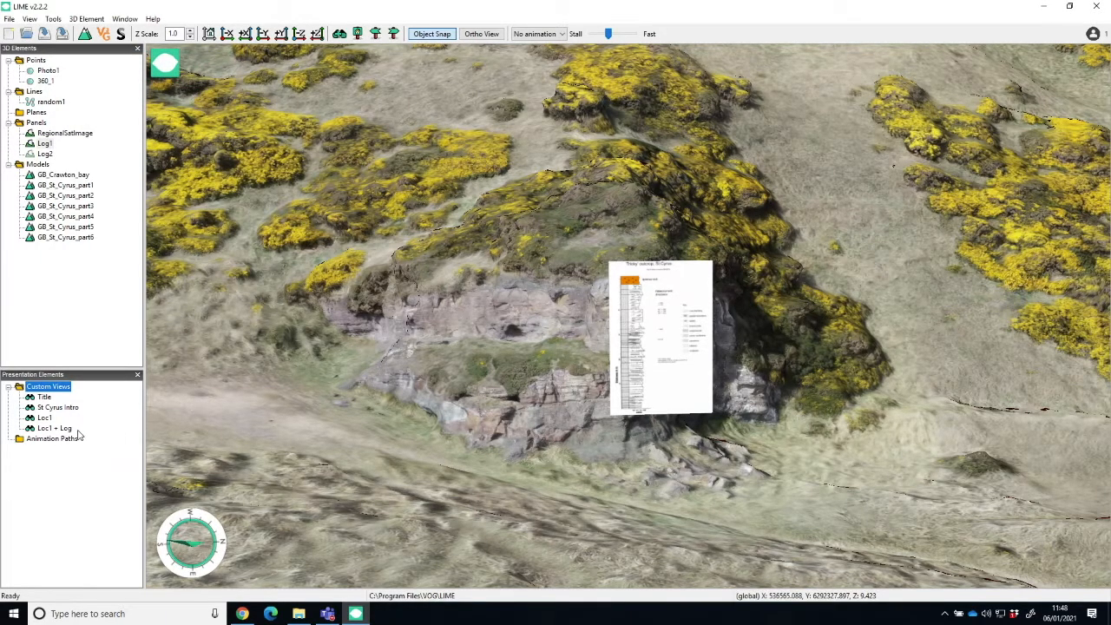
Step: Hide the Log1 panel and raise the TrickyLog texture weight on GB_St_Cyrus_part5 so the log drapes over the outcrop
click(51, 146)
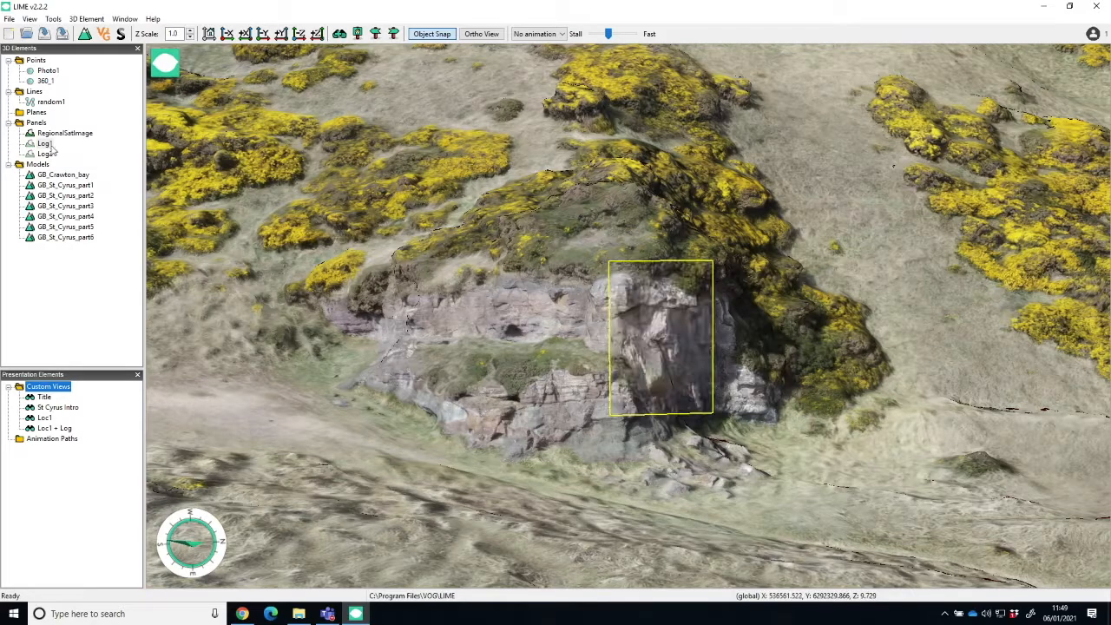
right_click(52, 226)
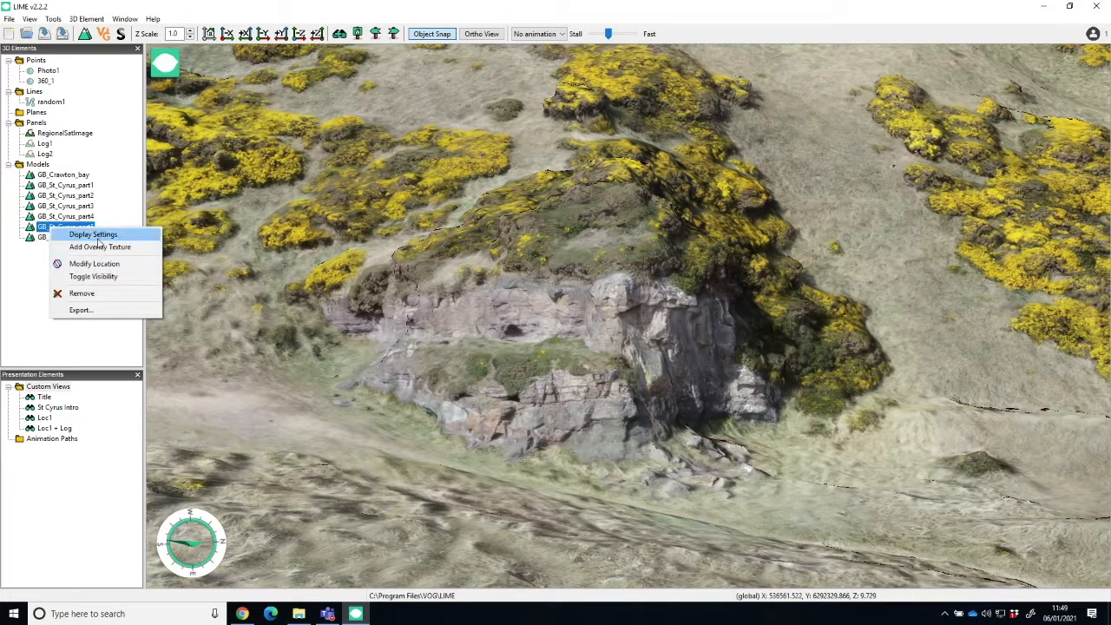
click(92, 235)
click(172, 97)
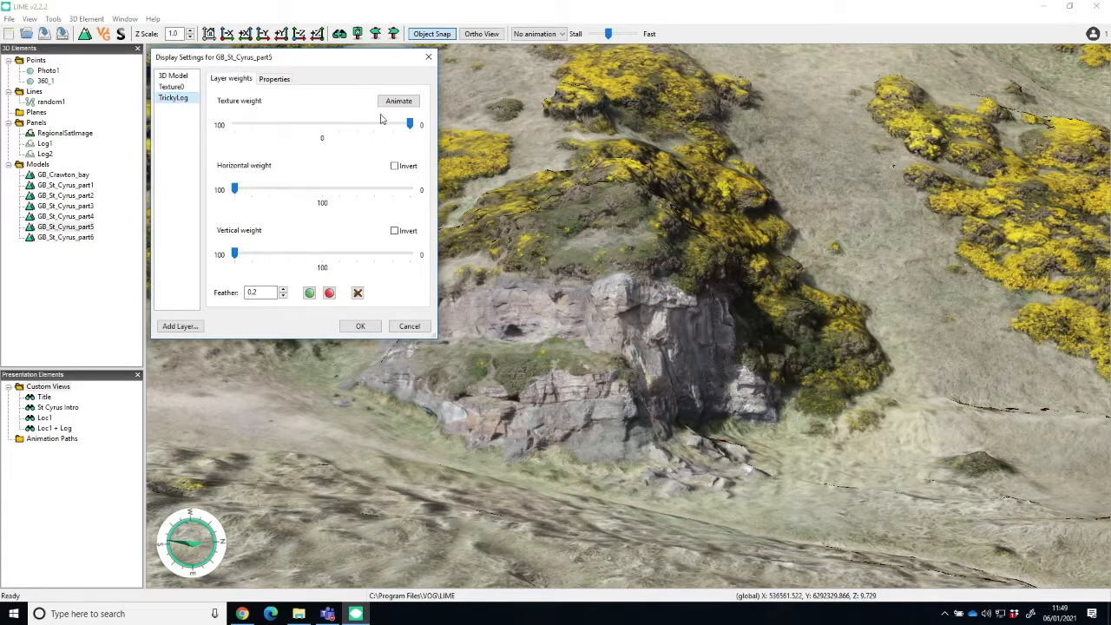
drag(413, 125, 273, 130)
click(358, 327)
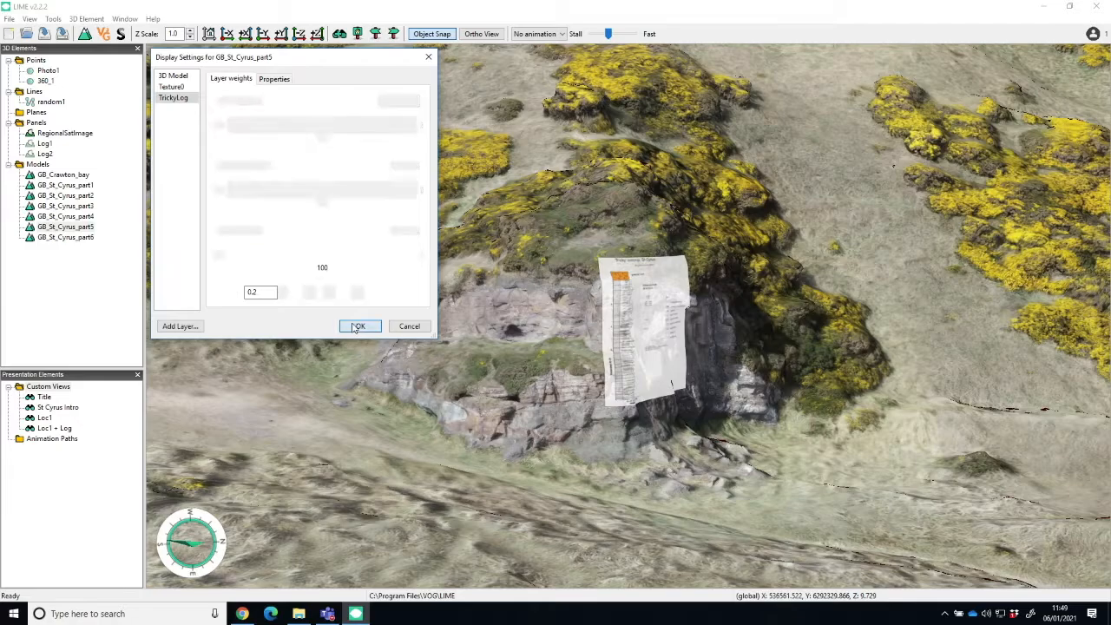
Step: Save the current view of the draped log as a custom view named Loc 1 log drapped
right_click(57, 386)
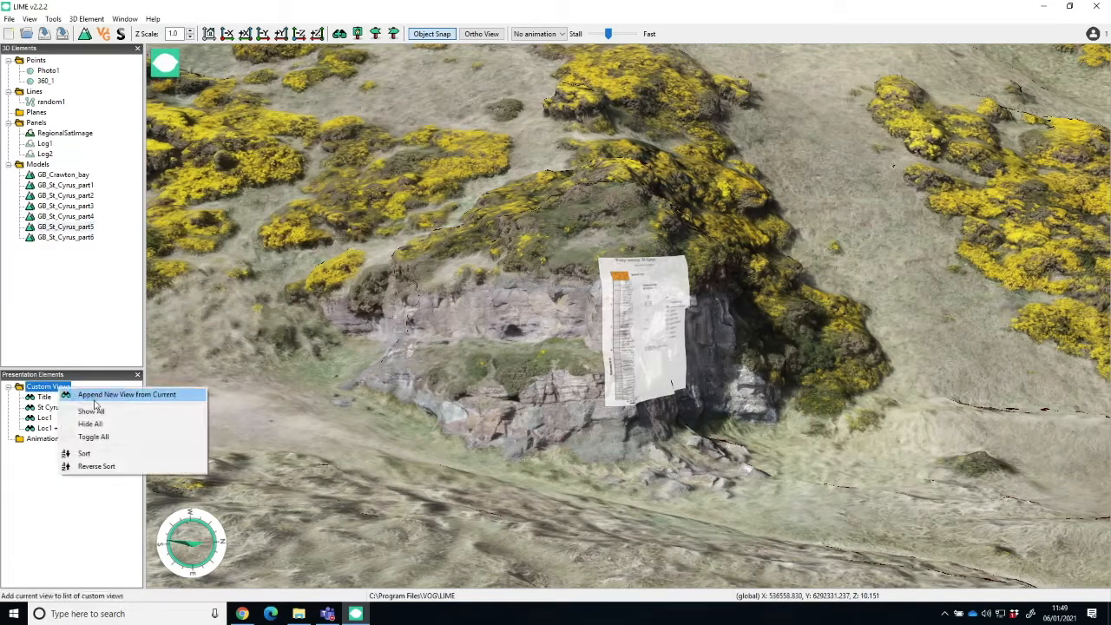
click(95, 395)
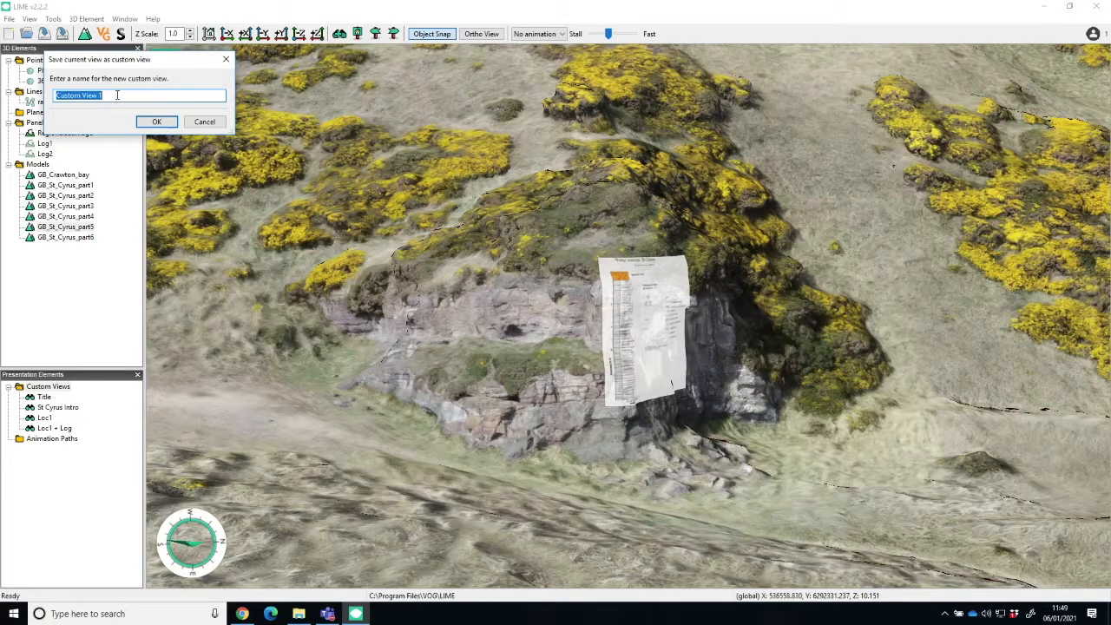
text(Loc 1 log drapped)
click(155, 122)
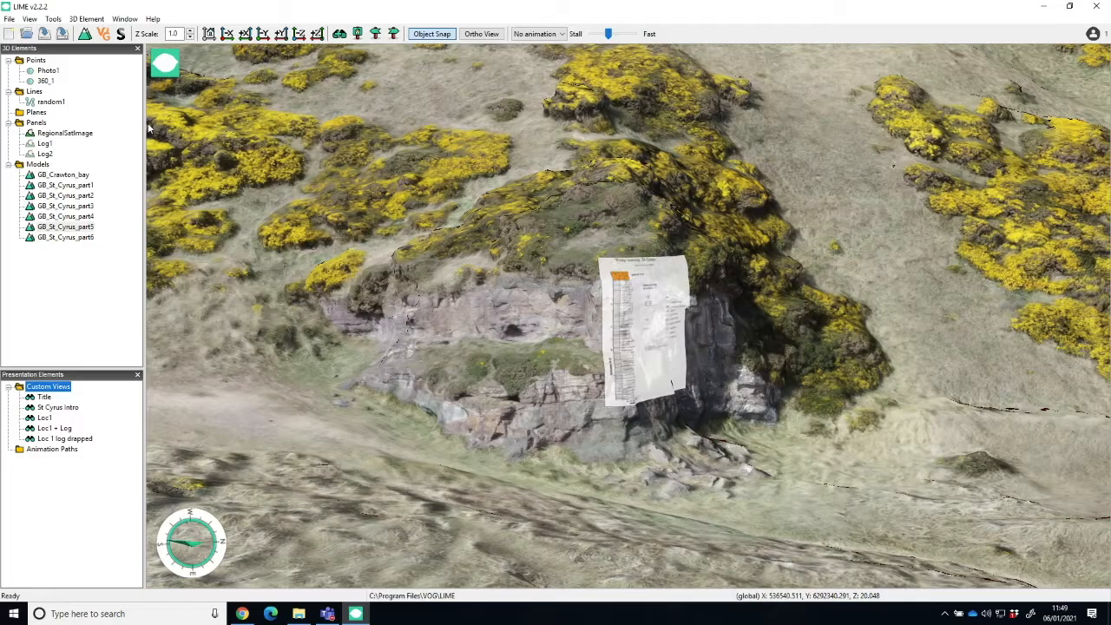
Step: Show the 360_1 and Photo1 points and frame them close up on the dark rock outcrop at the beach
click(45, 81)
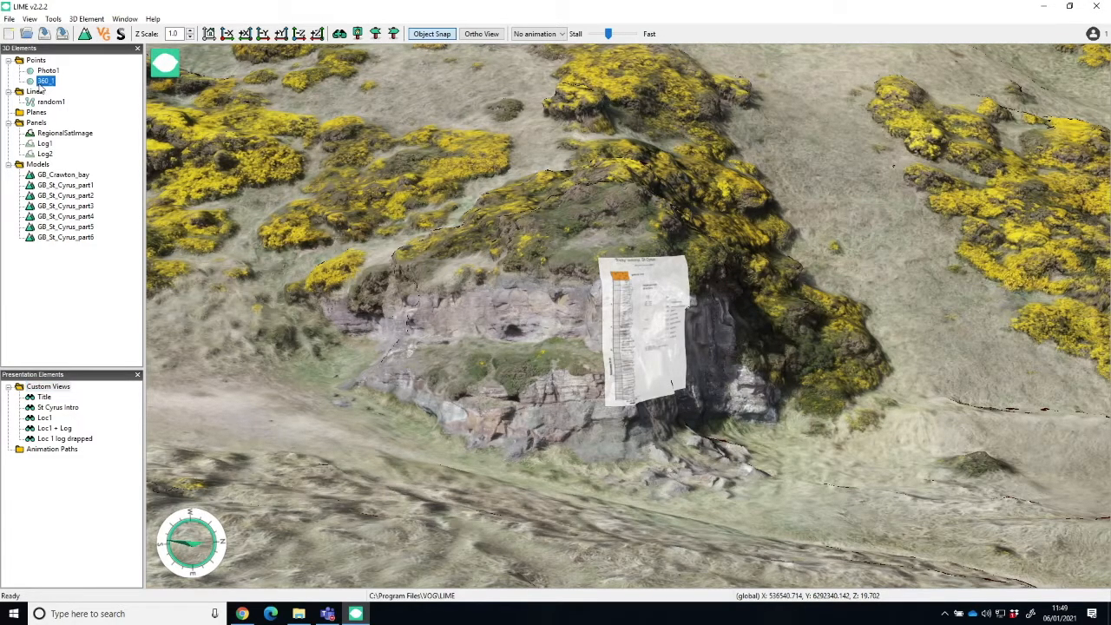
double_click(39, 83)
key(Up)
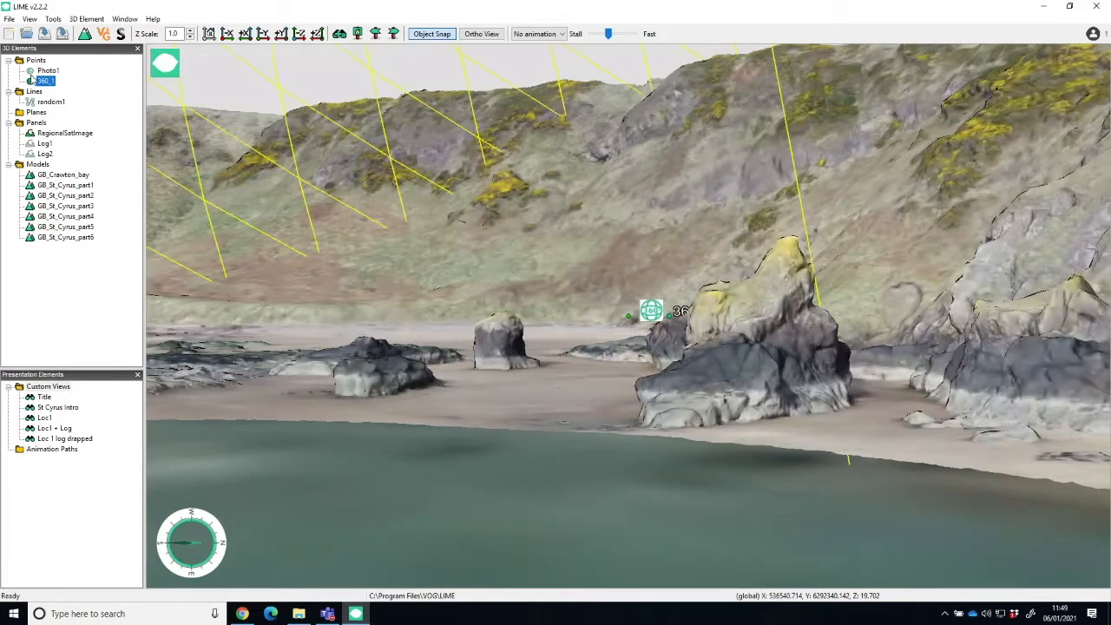
drag(314, 217, 705, 310)
scroll(705, 313, up, 5)
drag(773, 293, 509, 230)
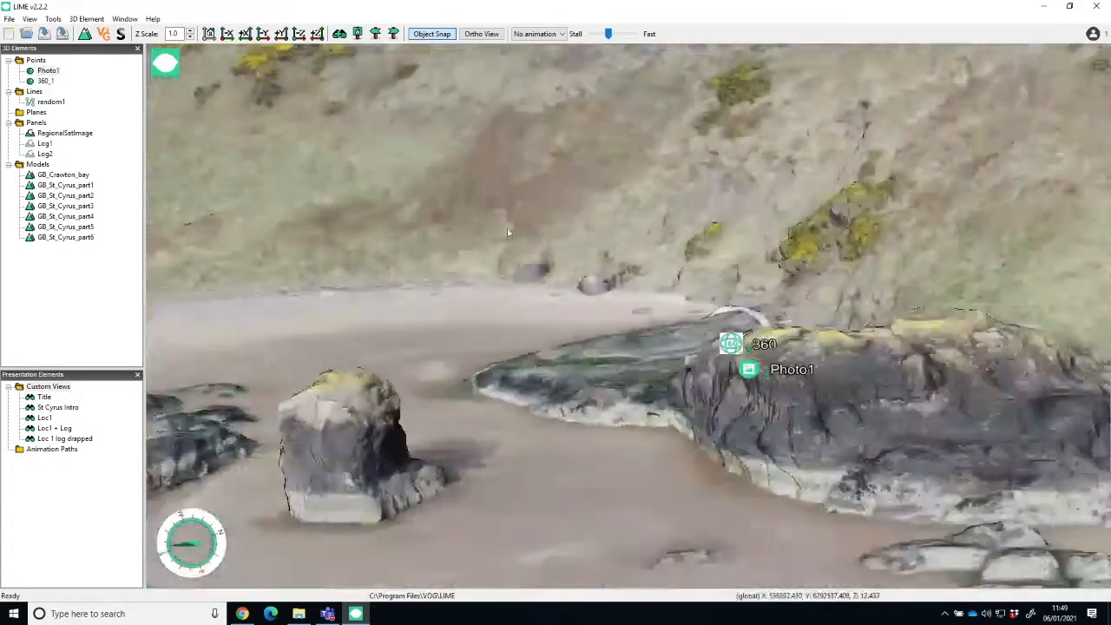
drag(810, 370, 634, 295)
scroll(635, 295, up, 2)
scroll(540, 246, up, 2)
drag(480, 317, 508, 315)
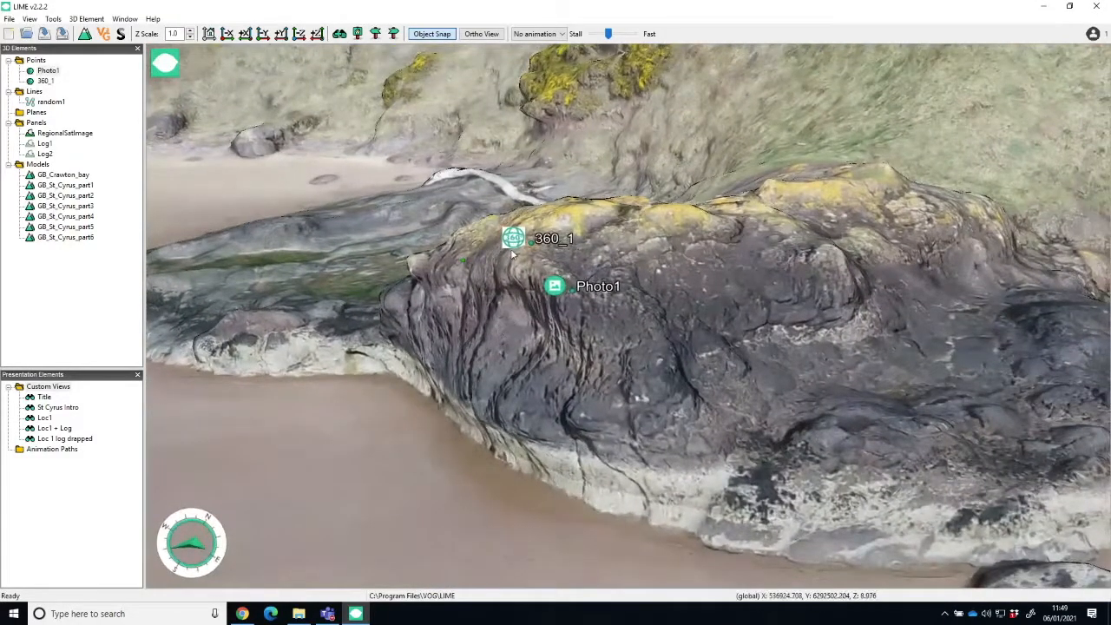
Step: Save the current view of the 360_1 and Photo1 points as a custom view named Loc2
right_click(46, 387)
click(52, 394)
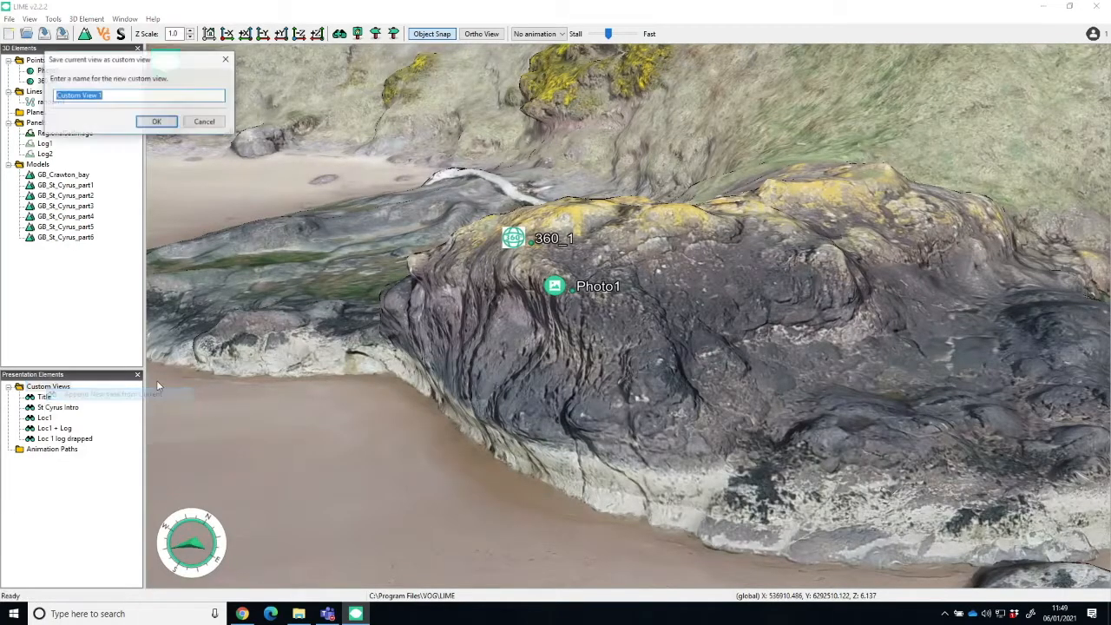
text(Loc)
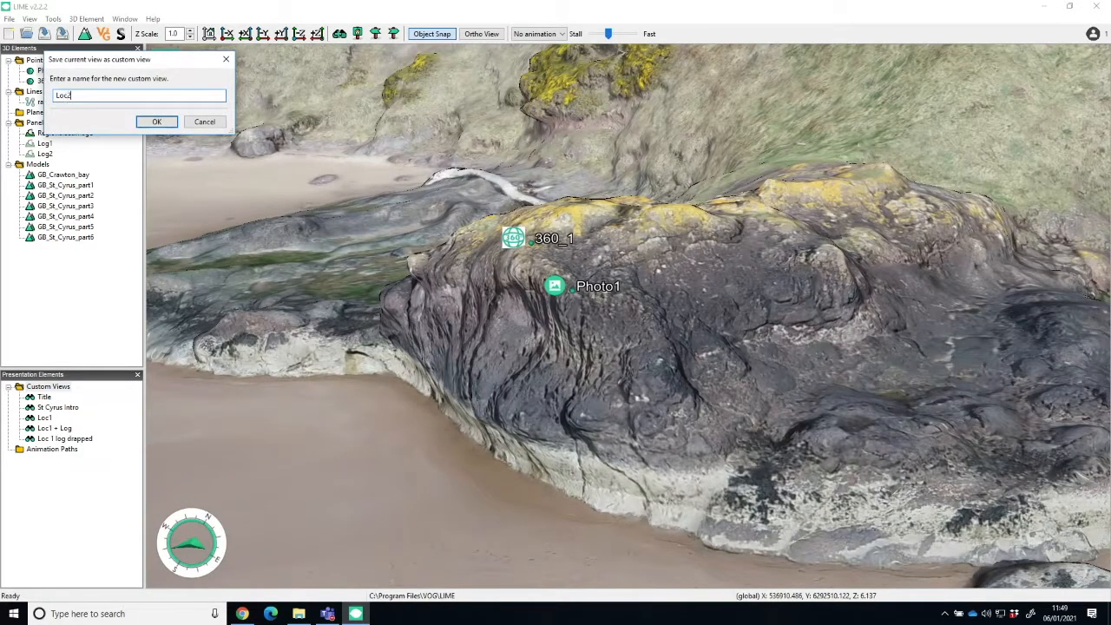
text(2)
click(156, 121)
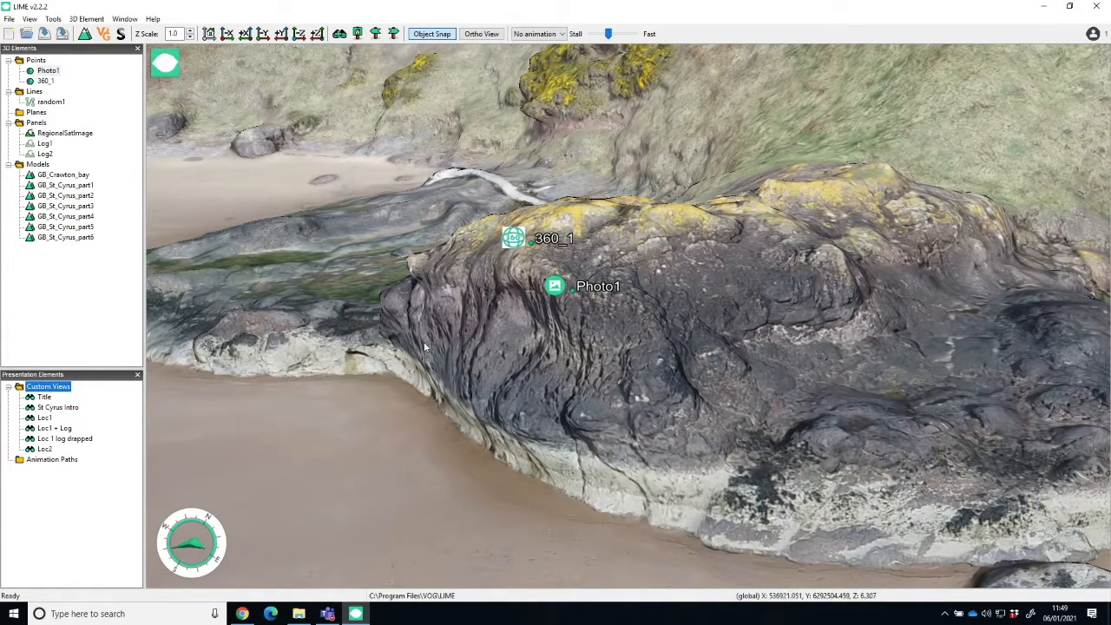
Step: Move away from the Loc2 view and recall the Title and St Cyrus Intro custom views, ending on Title
drag(326, 407, 178, 413)
drag(276, 409, 293, 461)
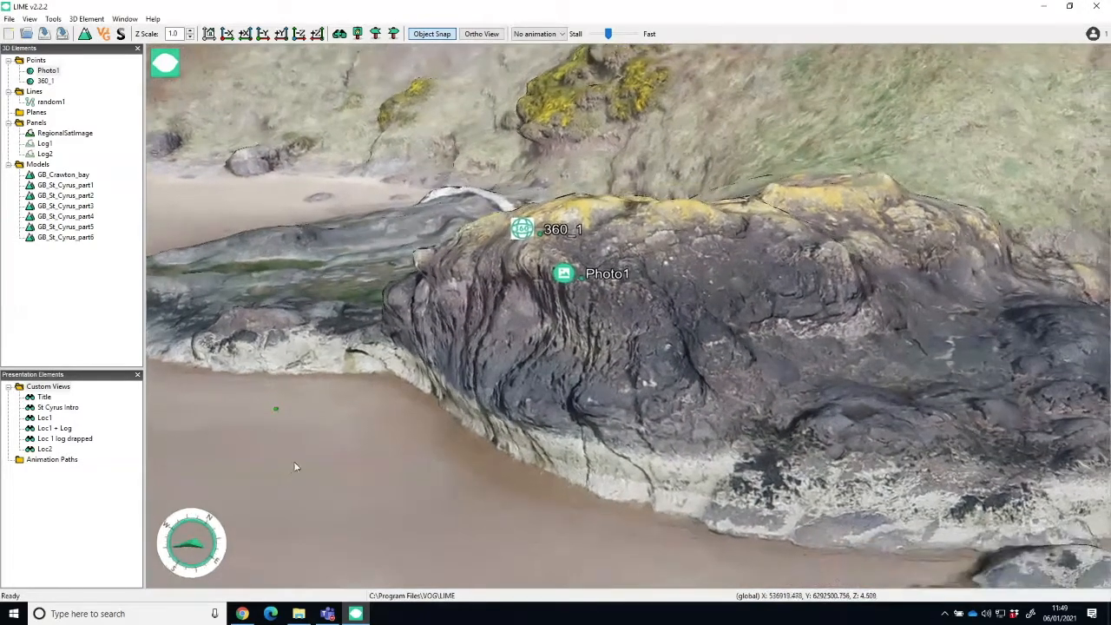
click(44, 397)
double_click(44, 397)
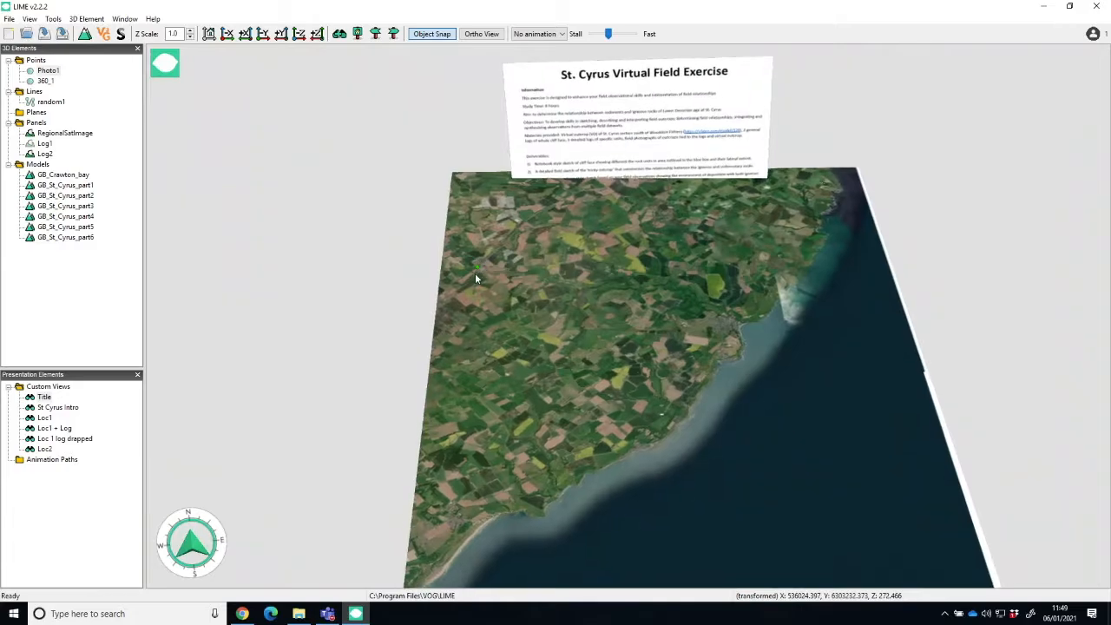
click(60, 408)
double_click(67, 411)
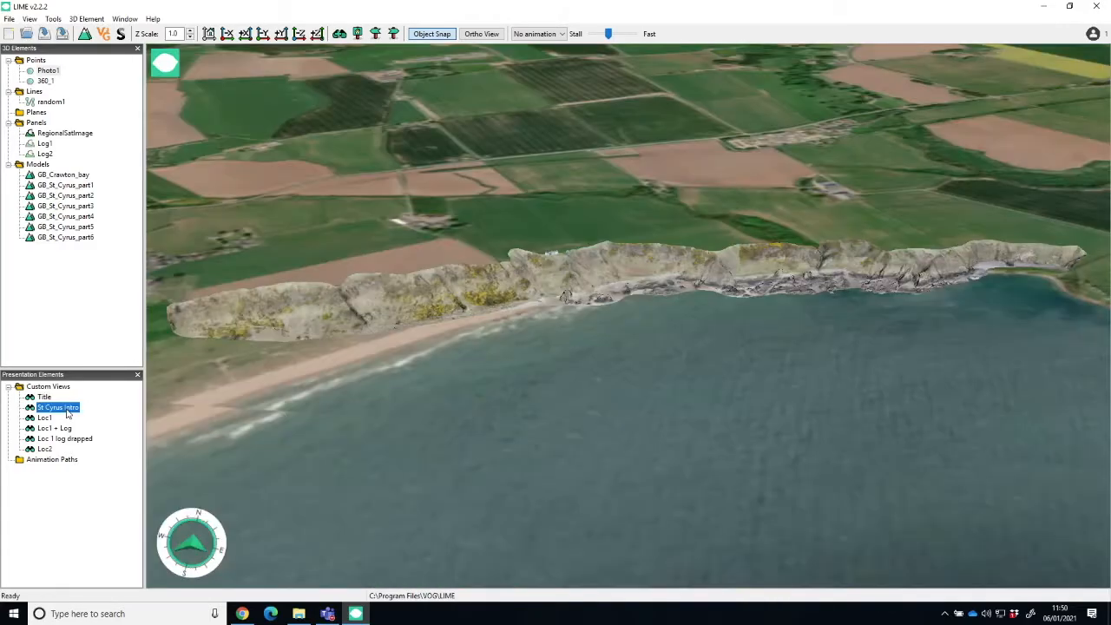
double_click(45, 398)
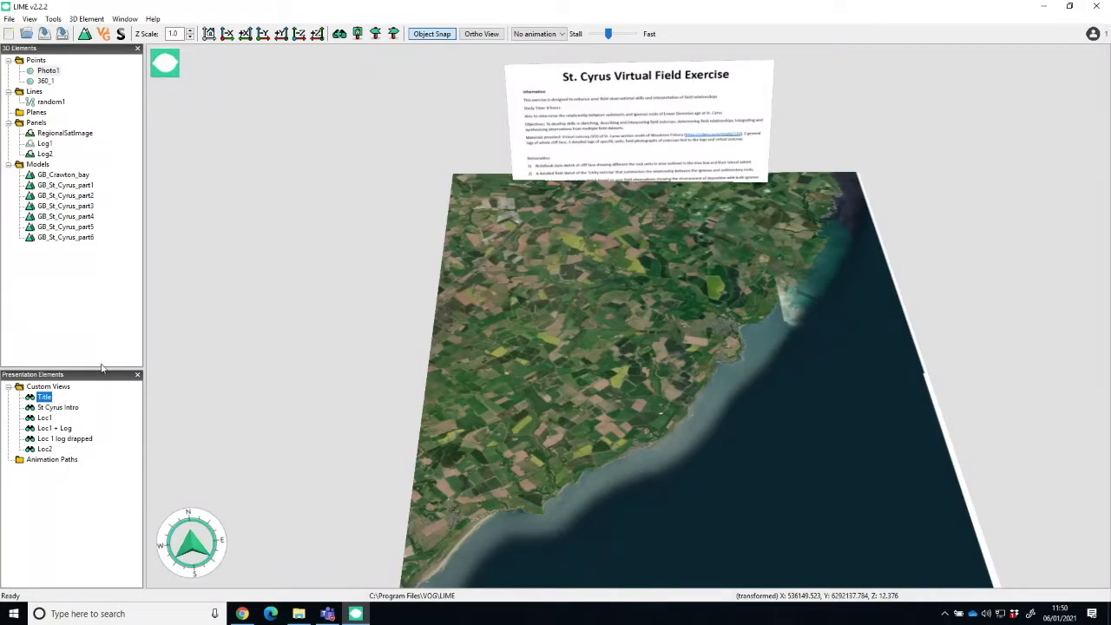
Step: Play the animated transition to the St Cyrus Intro view and from there to the Loc1 view
right_click(63, 409)
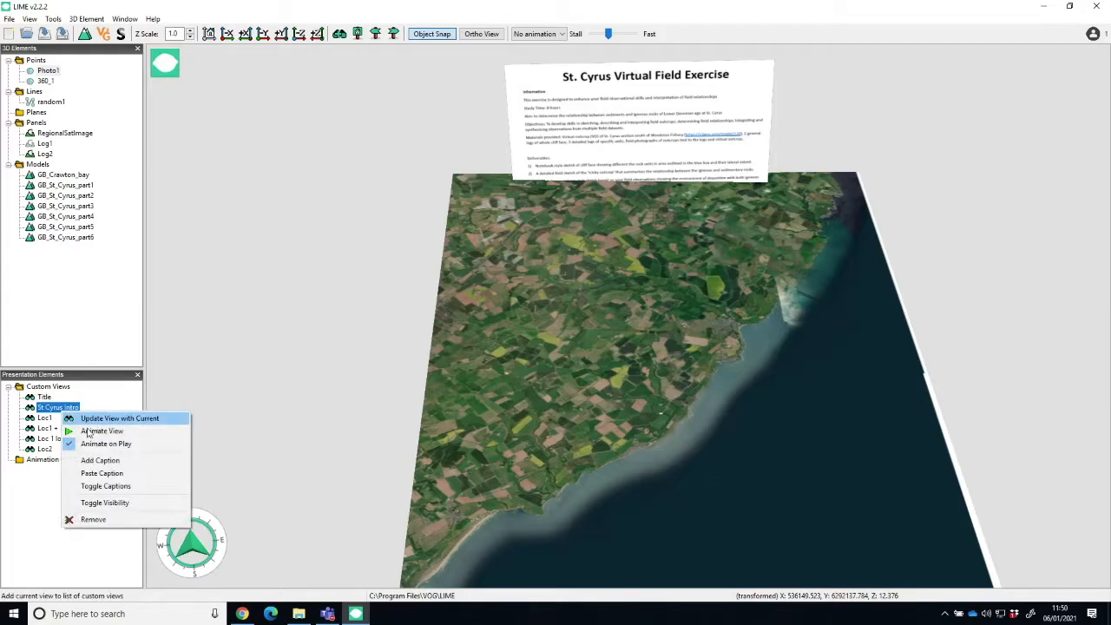
click(89, 431)
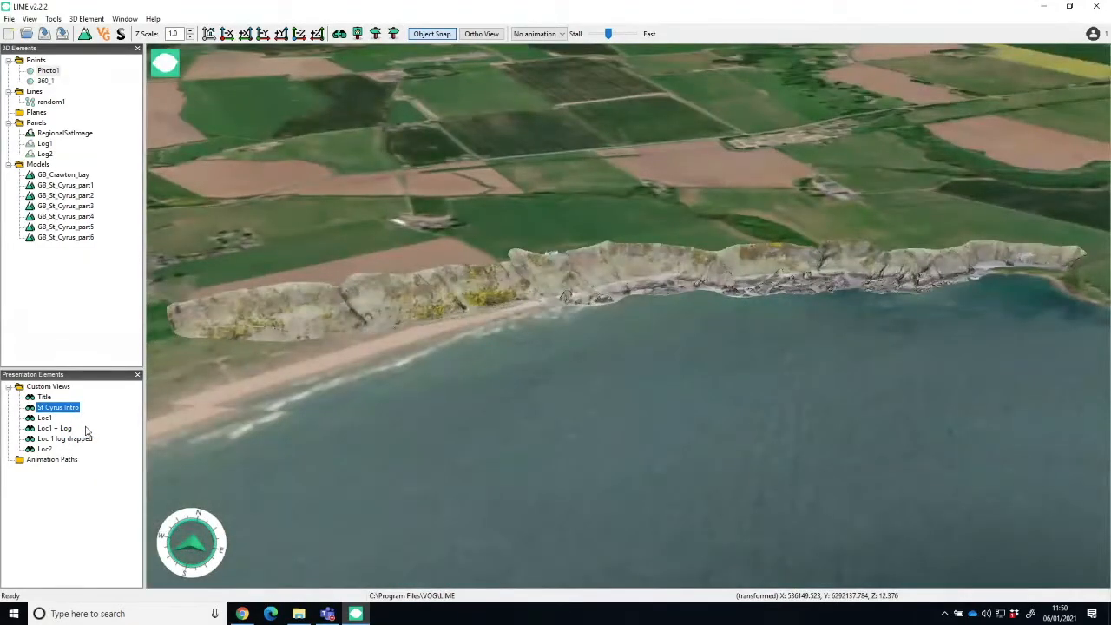
right_click(44, 419)
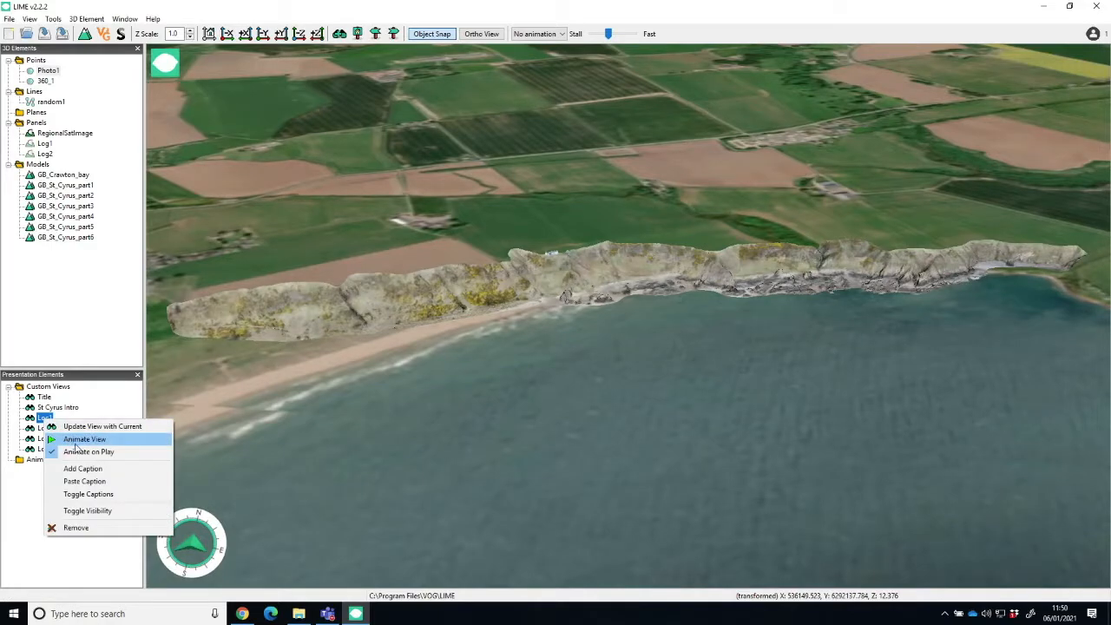
click(76, 440)
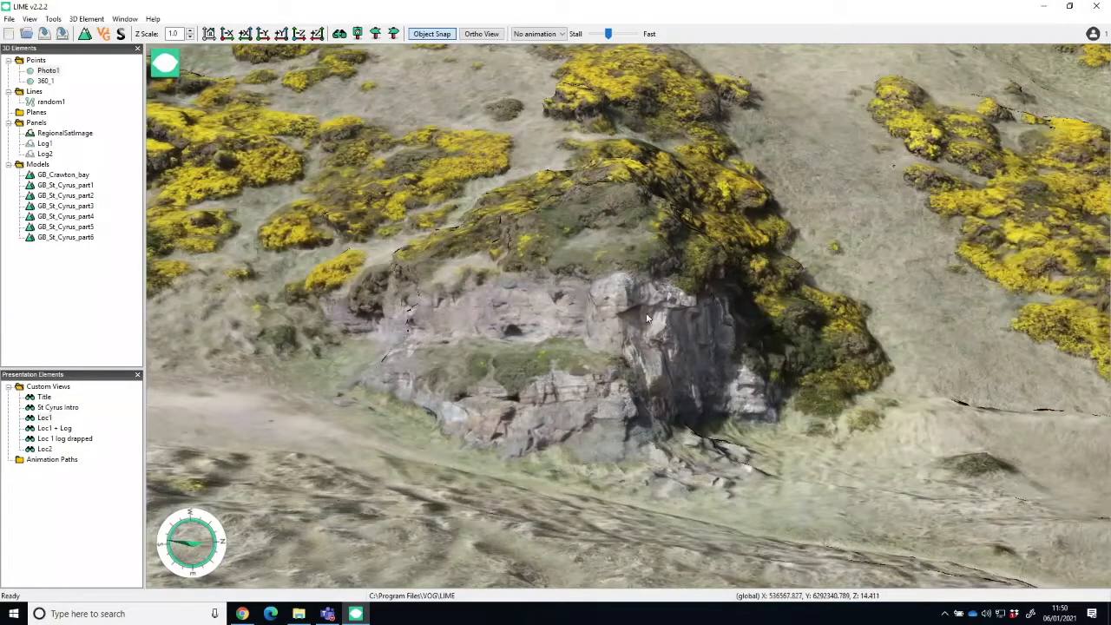
Step: Measure the height of the rock face above the grassy ledge with a two-point polyline, without keeping the line
drag(441, 310, 512, 331)
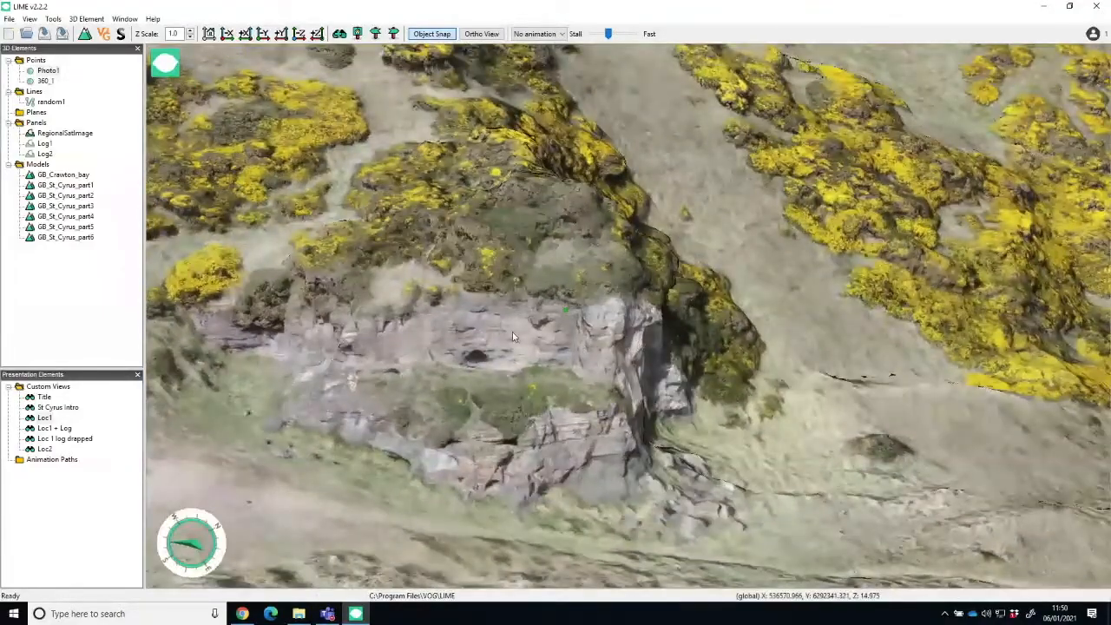
key(ctrl+l)
shift+click(486, 369)
shift+click(484, 299)
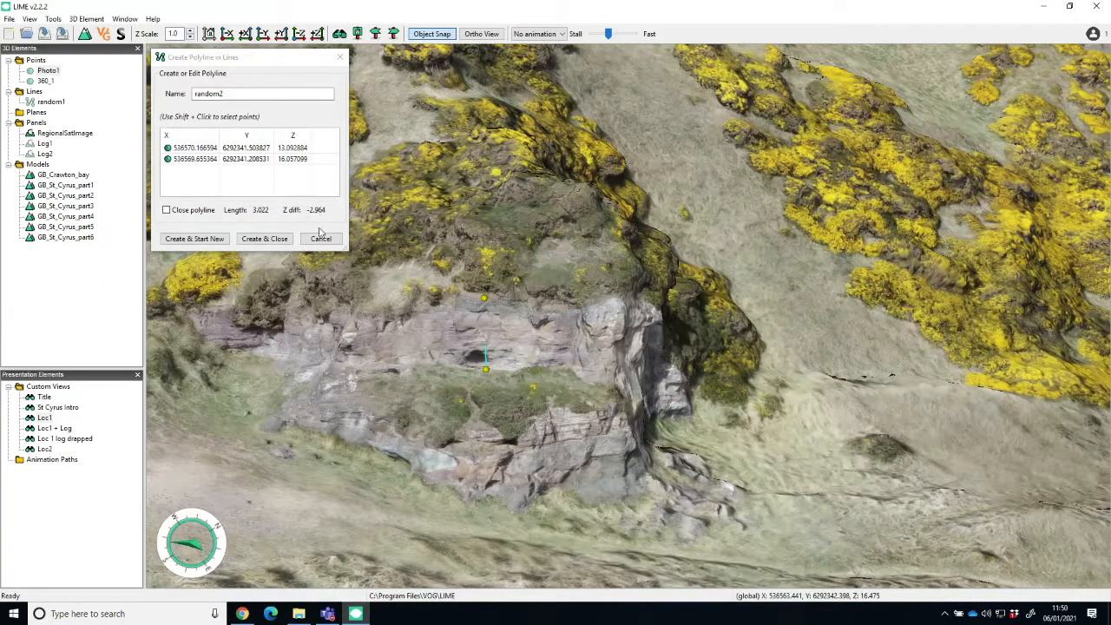
click(339, 57)
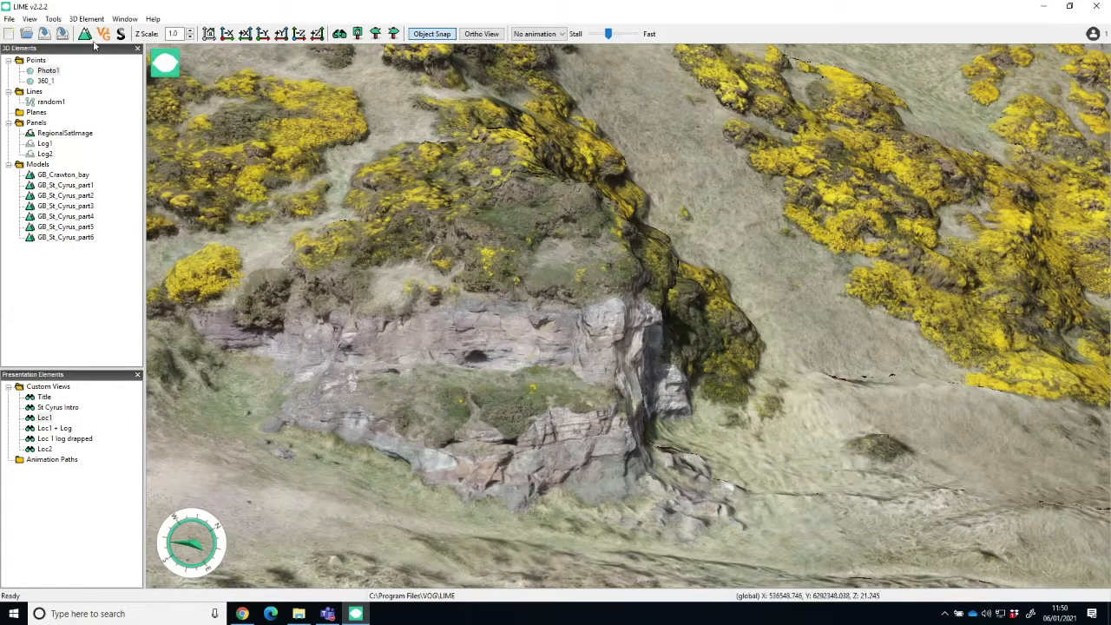
Step: Start a new plane defined by three points picked on the grassy ledge below the rock face
click(53, 18)
click(53, 18)
click(29, 18)
click(30, 18)
click(84, 18)
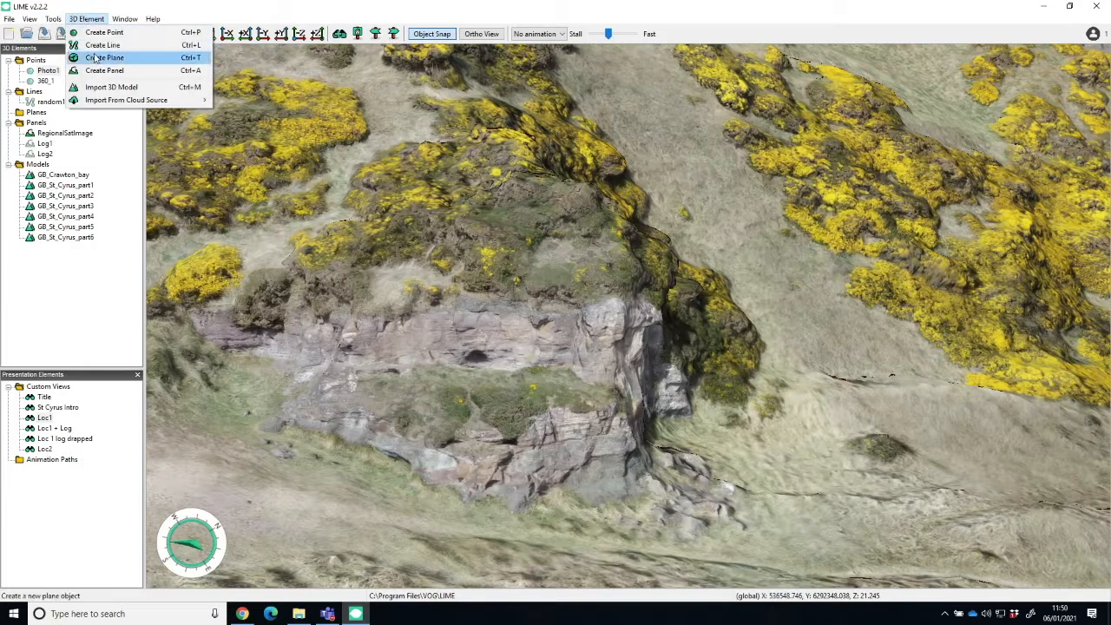
click(95, 58)
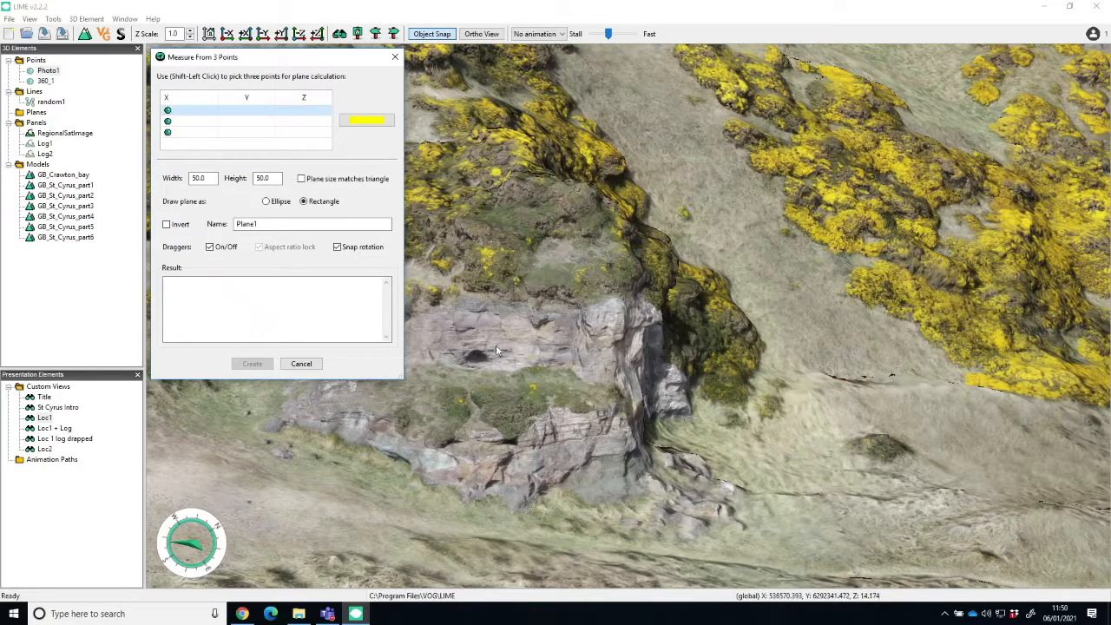
shift+click(484, 371)
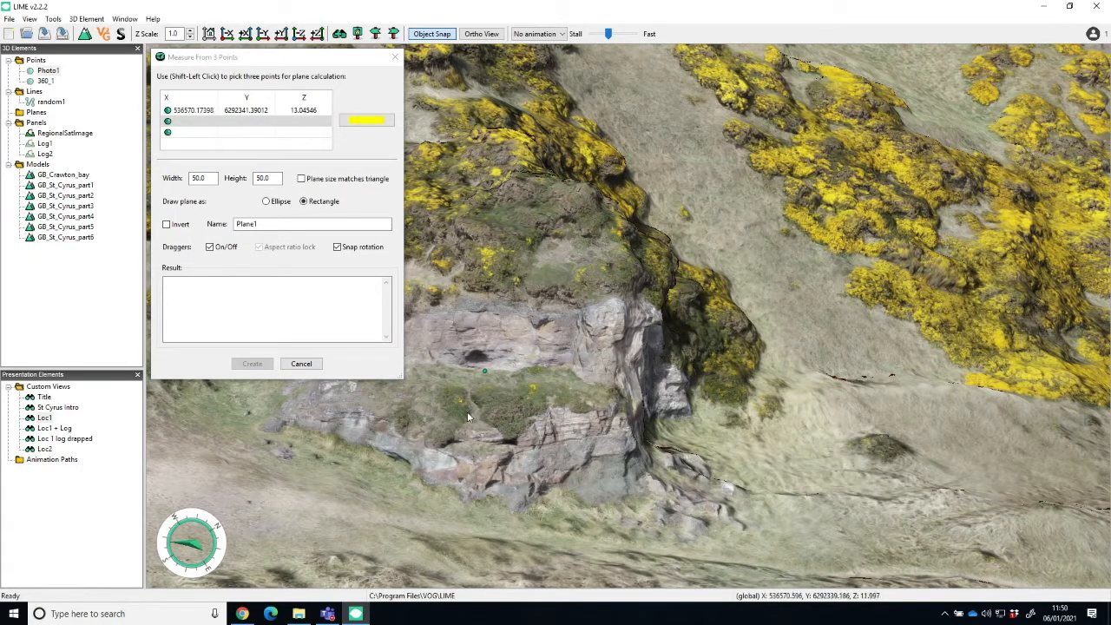
shift+click(466, 411)
shift+click(543, 413)
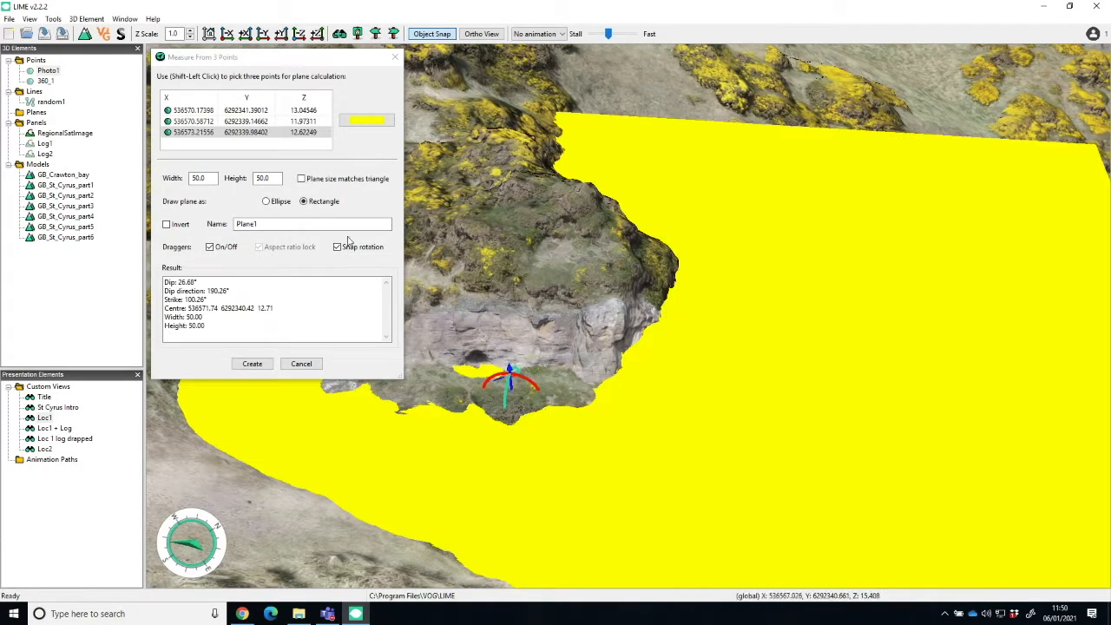
Step: Set the plane's width and height to 5.0 each
click(262, 177)
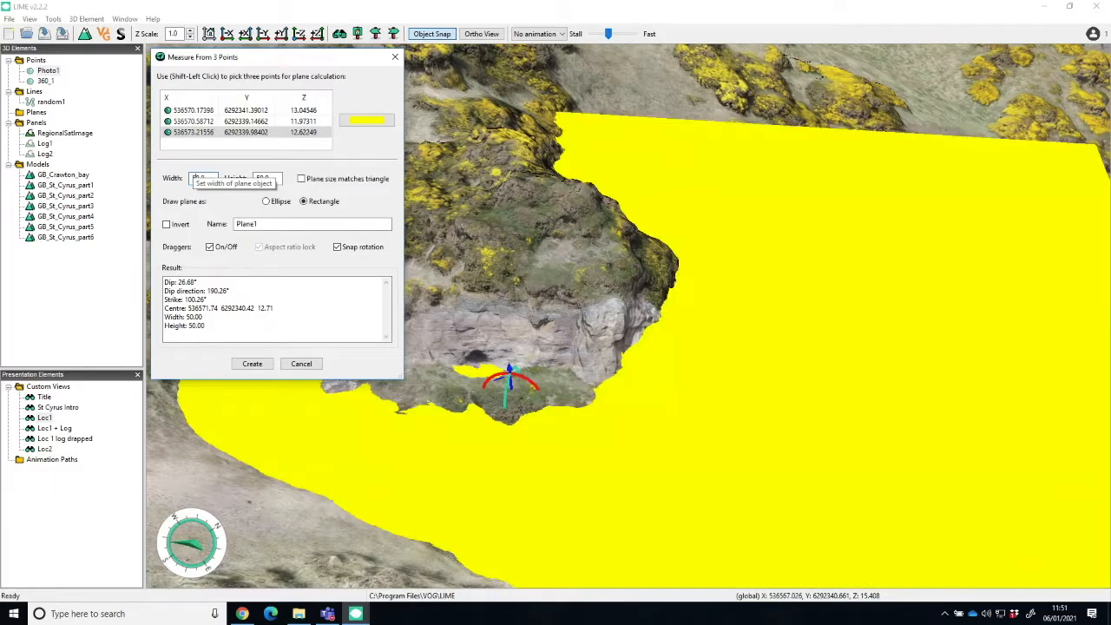
click(199, 177)
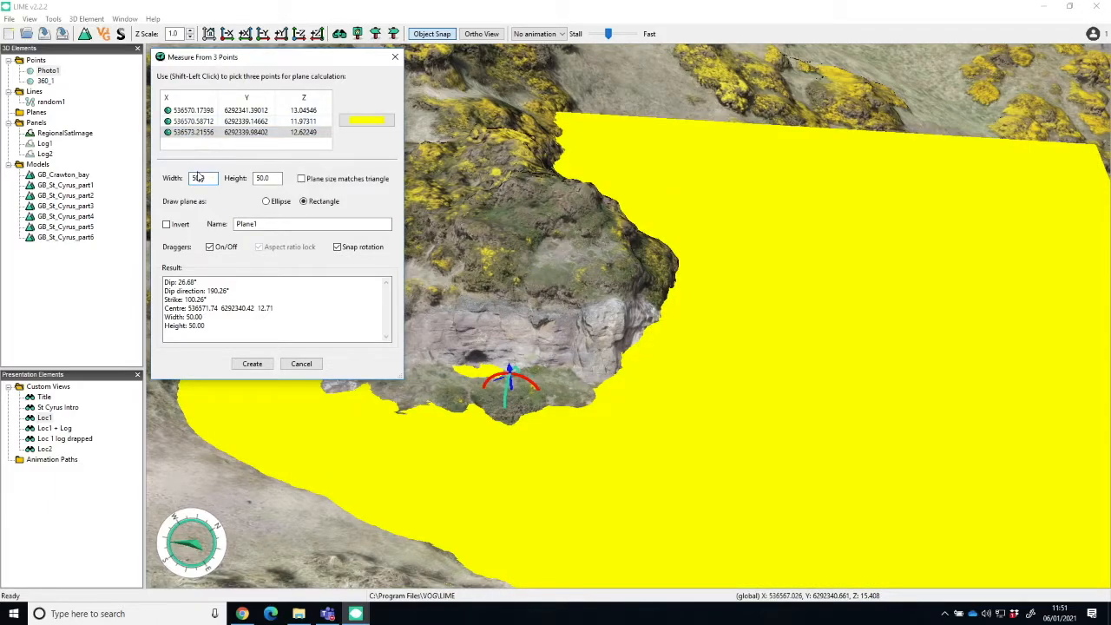
key(BackSpace)
click(265, 178)
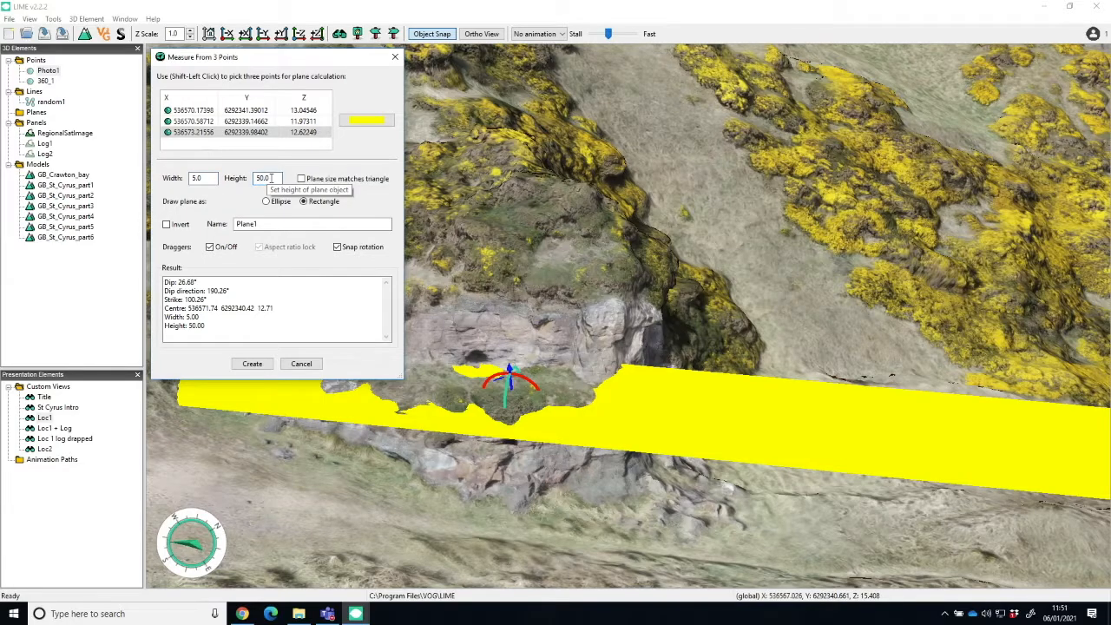
key(BackSpace)
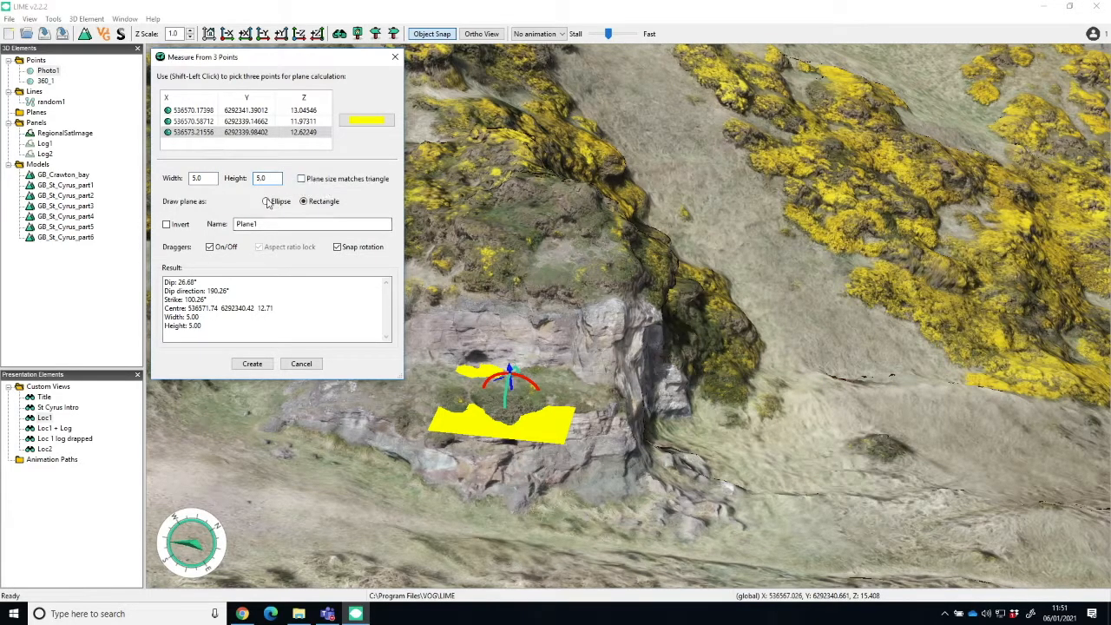
Step: Draw the plane as an ellipse, shift it slightly along its normal, and create it without starting another
click(268, 201)
drag(510, 369, 510, 372)
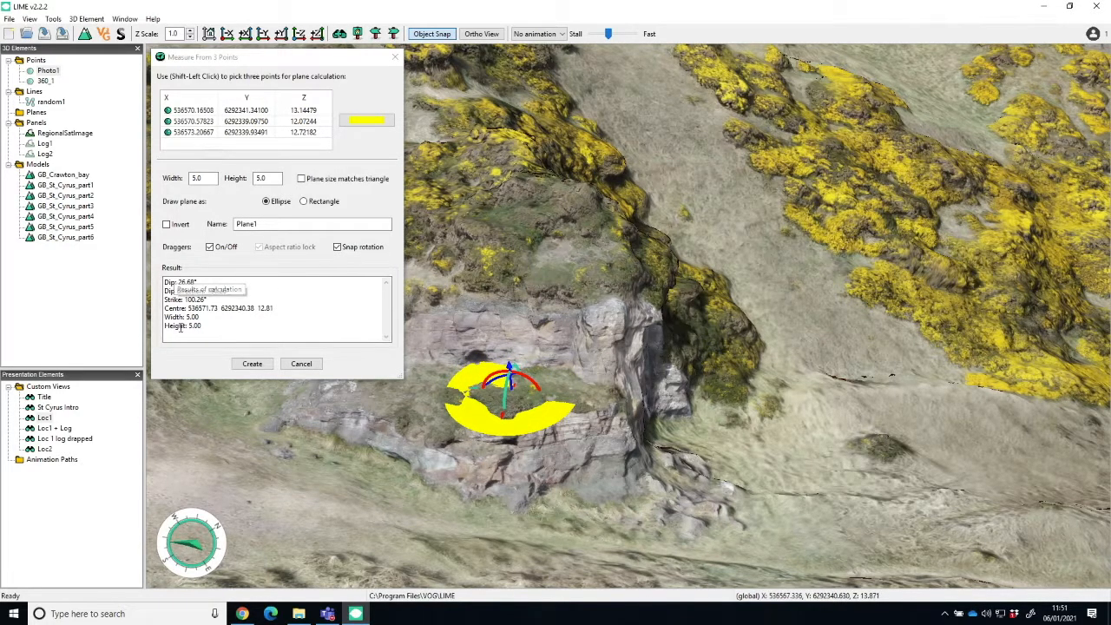
click(259, 363)
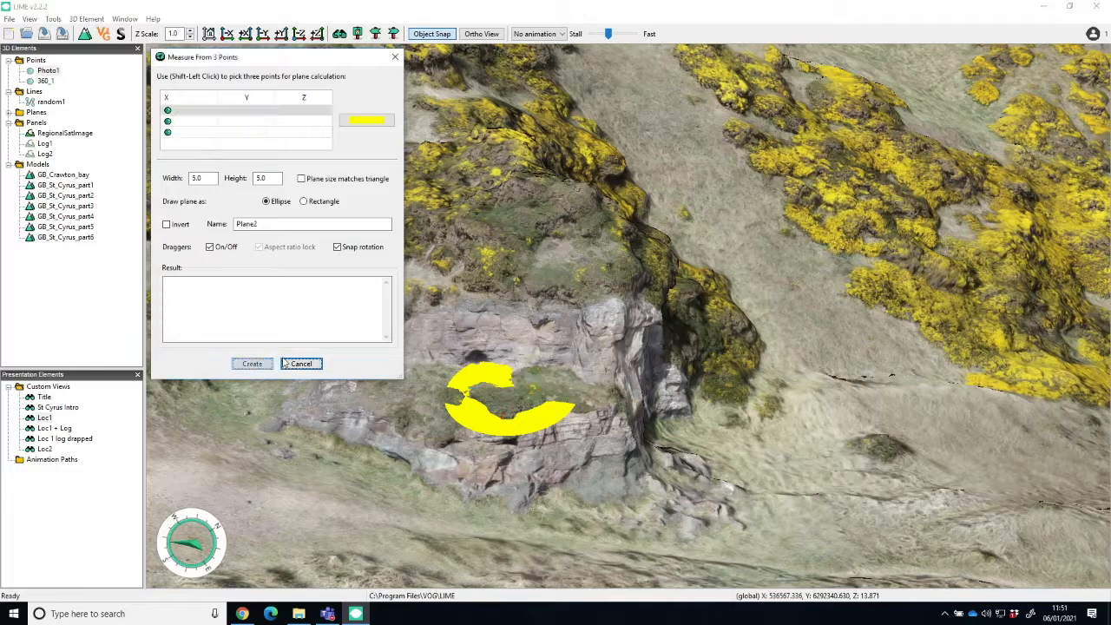
click(312, 365)
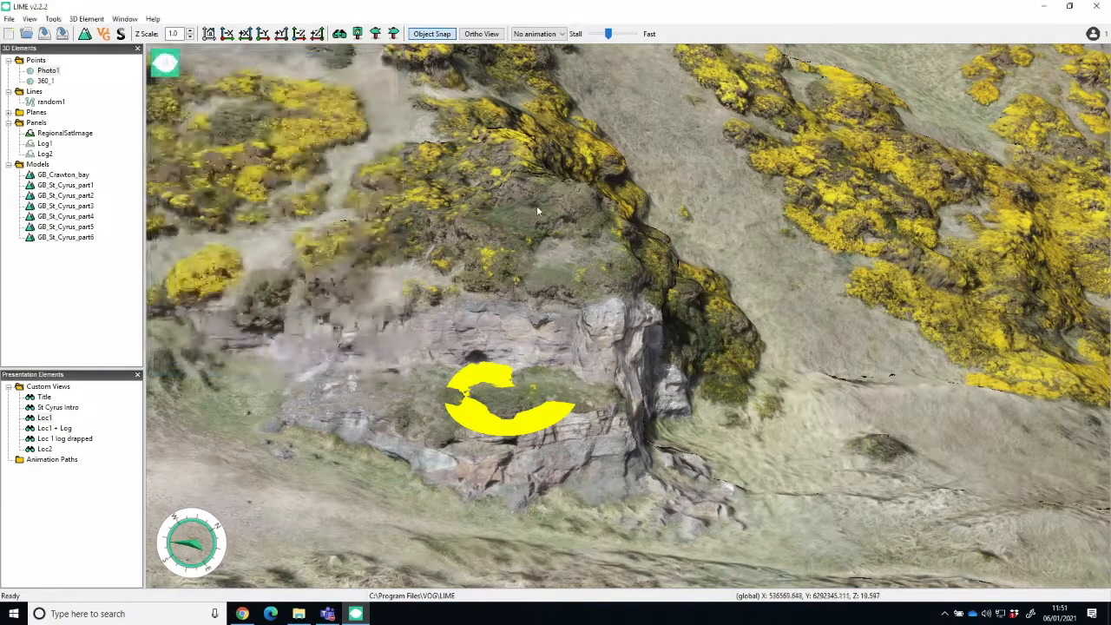
Step: Play the animated transition to the Loc1 + Log view
right_click(44, 418)
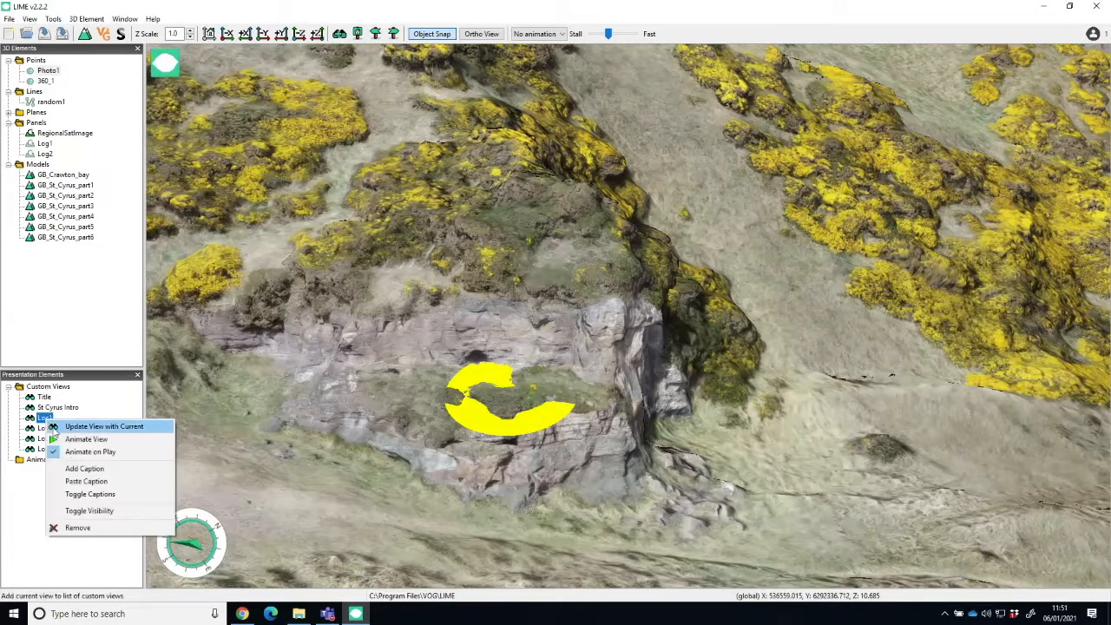
right_click(38, 431)
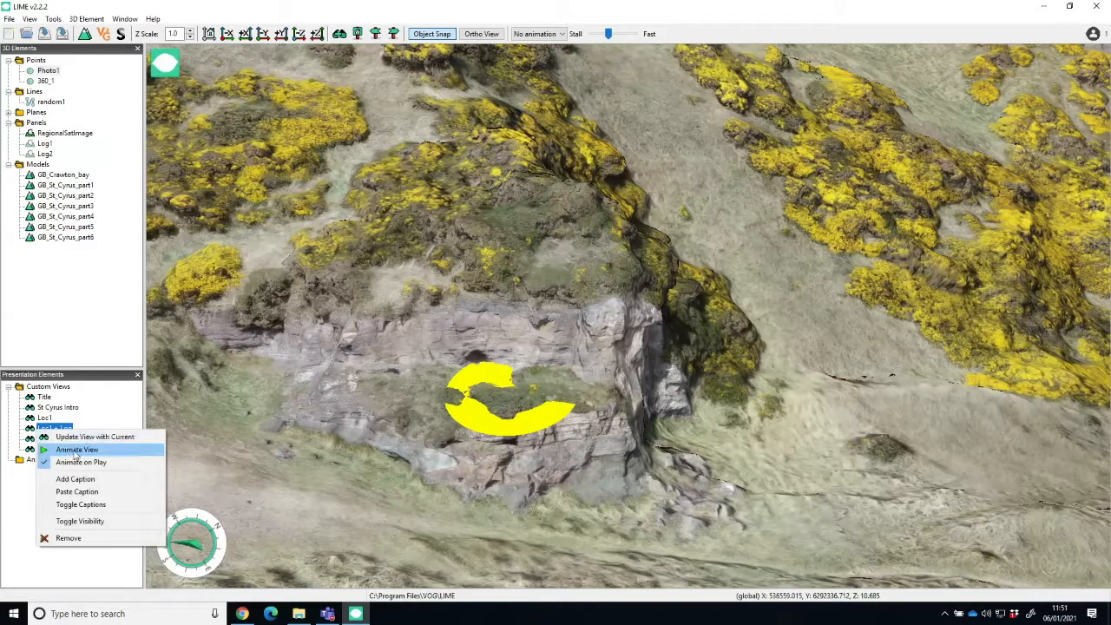
click(76, 449)
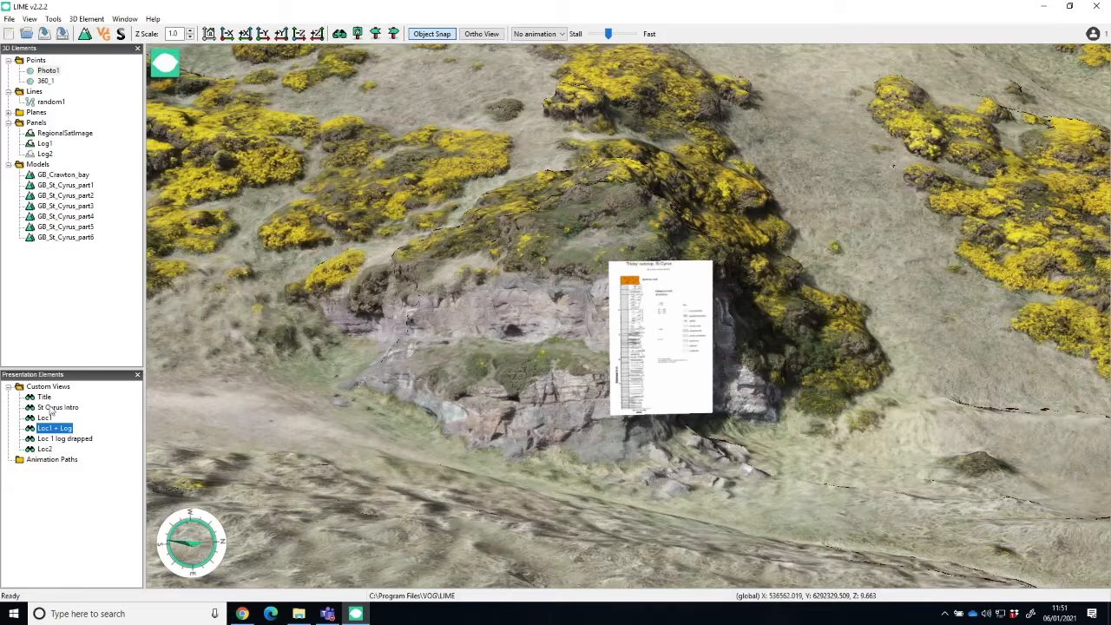
Step: Play the animated transition out to the St Cyrus Intro view and back in to the Loc1 + Log view
right_click(52, 408)
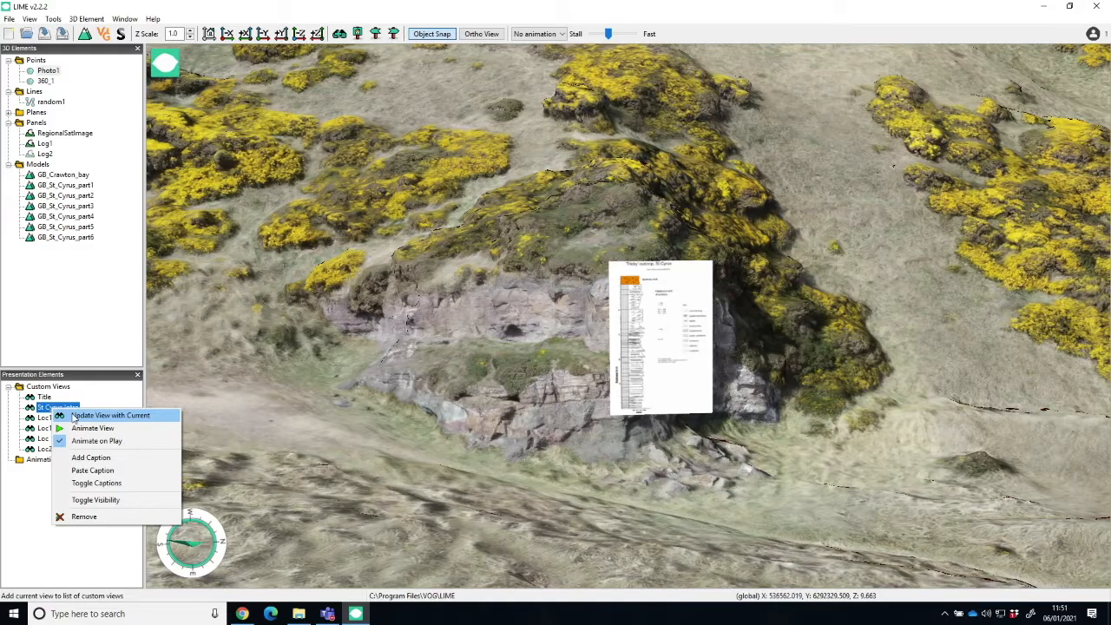
click(77, 427)
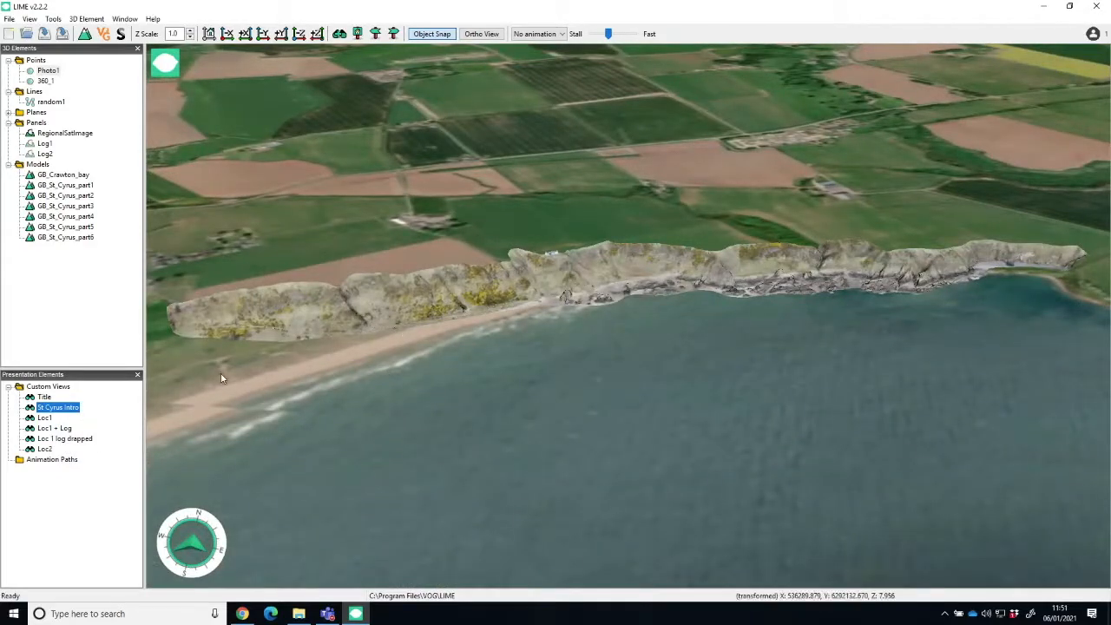
right_click(63, 430)
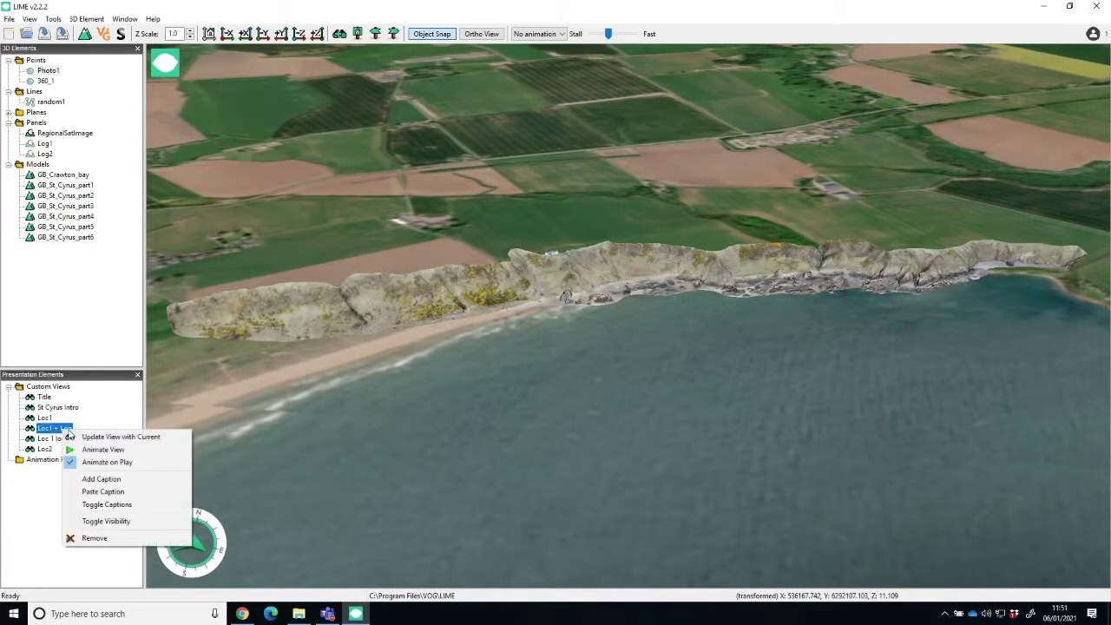
click(87, 450)
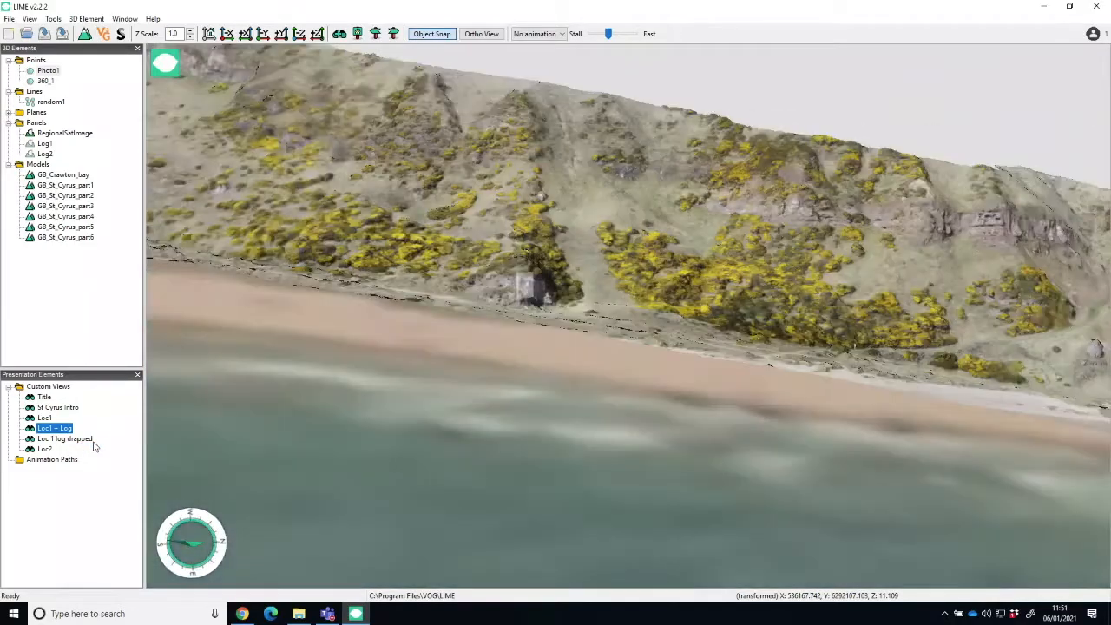
click(689, 415)
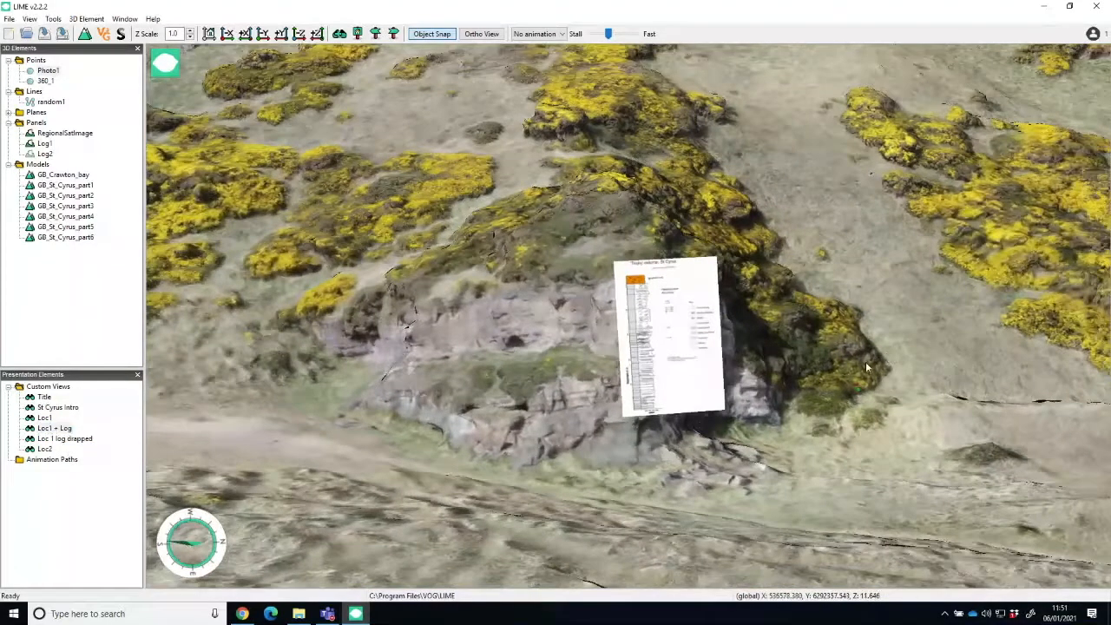
drag(865, 362, 845, 408)
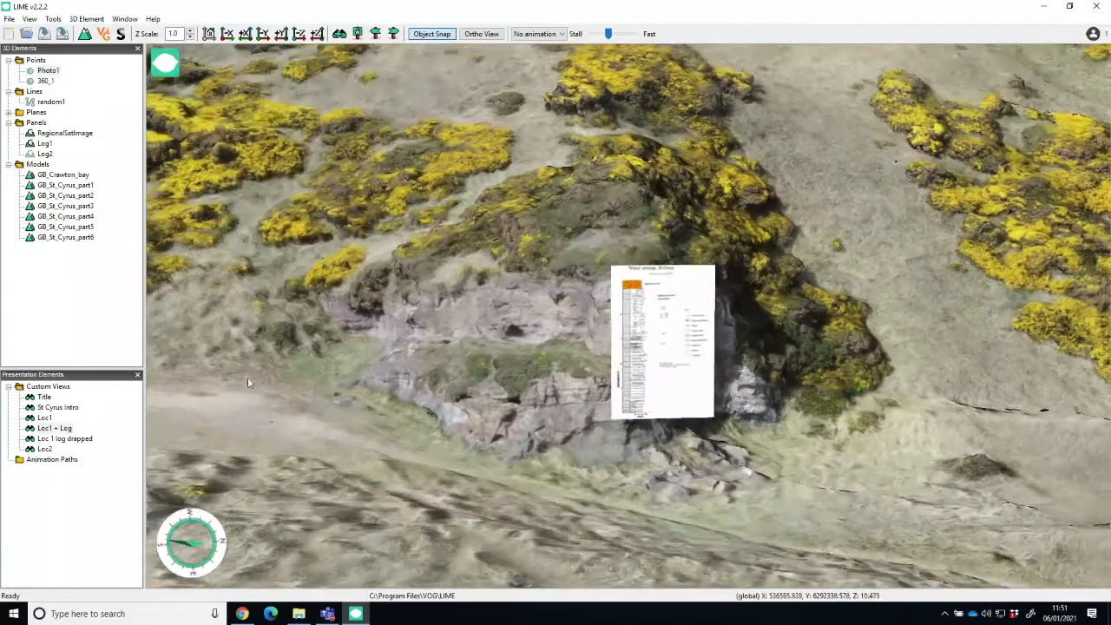
Step: Play the animated transitions to the Loc 1 log drapped view and on to Loc2, without overwriting any saved view
right_click(62, 442)
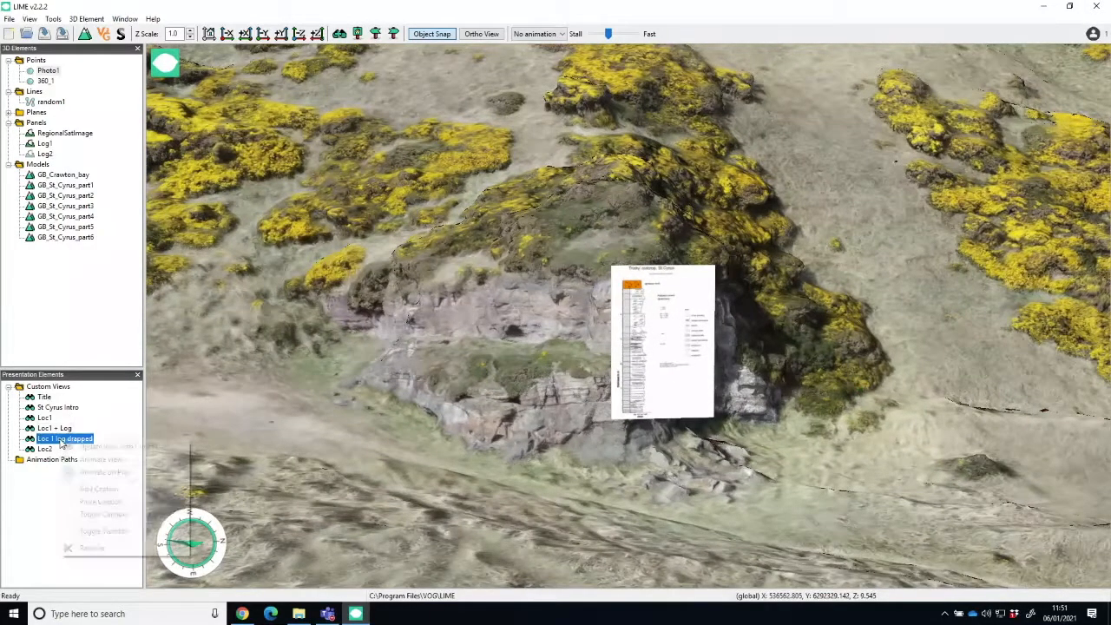
click(113, 446)
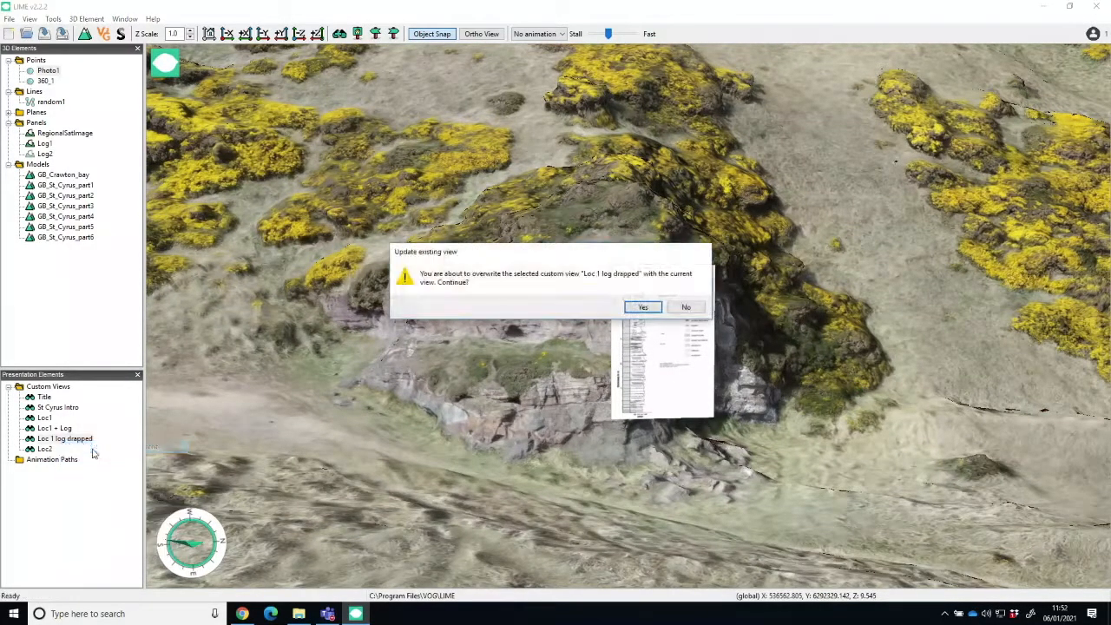
click(687, 307)
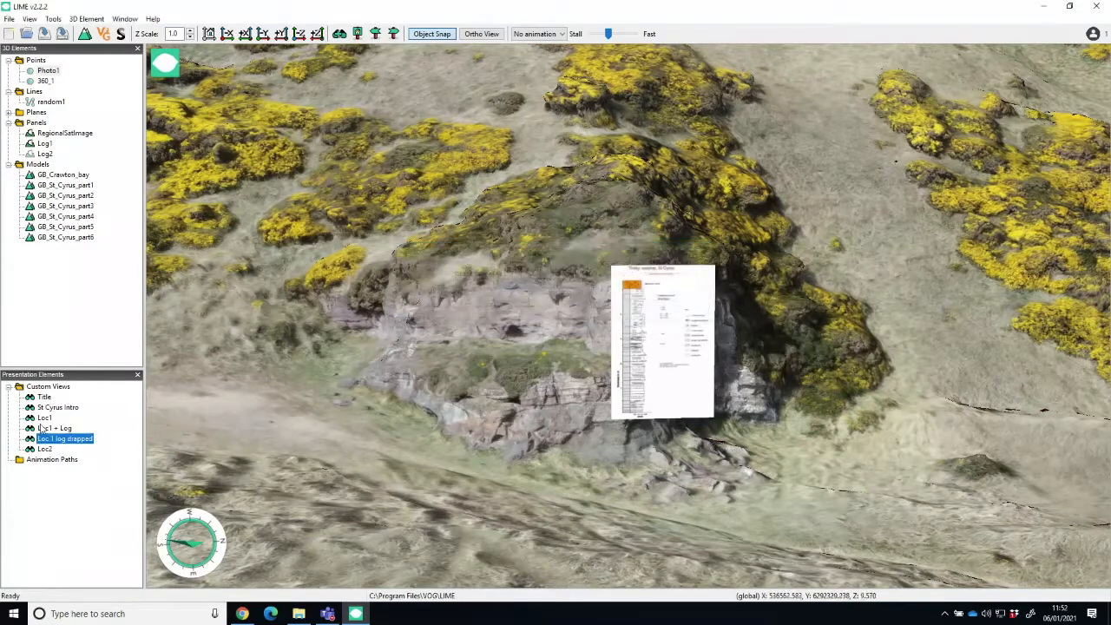
right_click(64, 447)
click(92, 457)
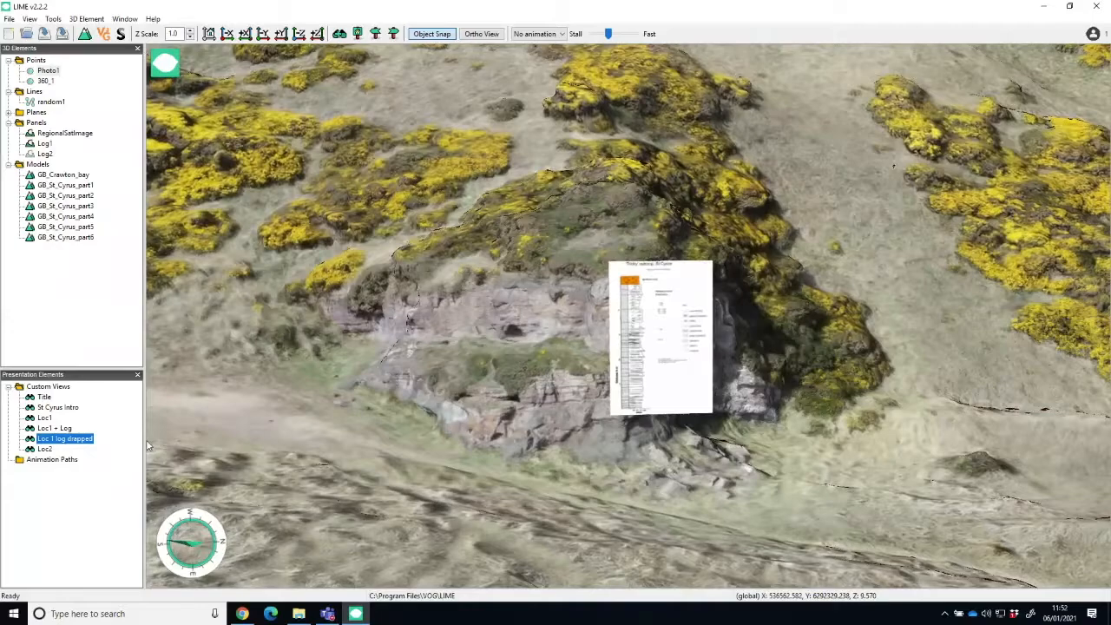
right_click(45, 449)
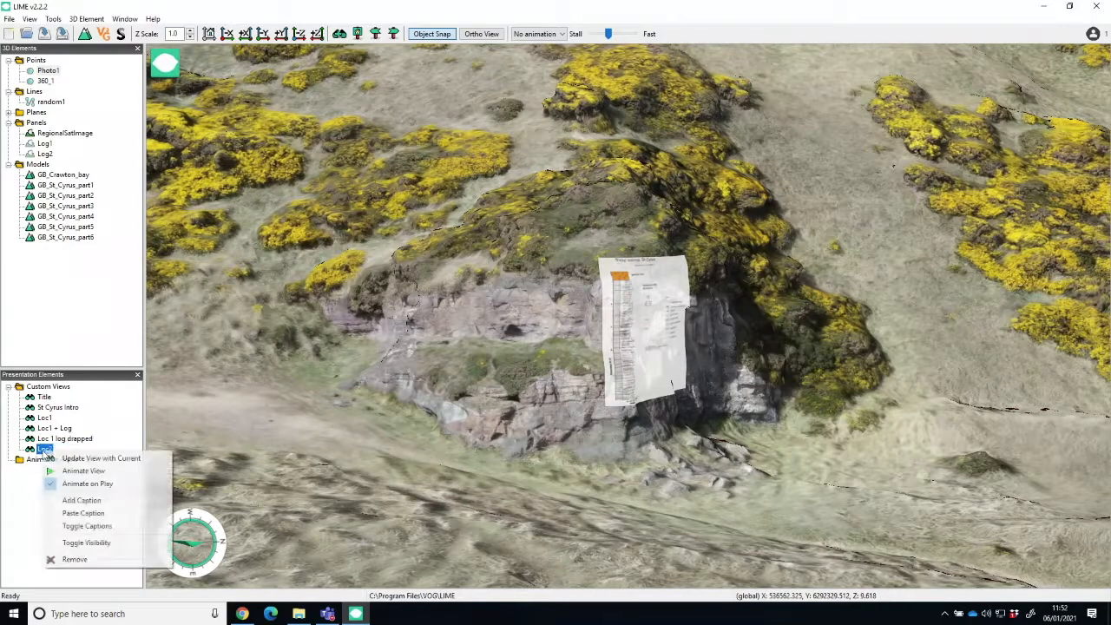
click(76, 474)
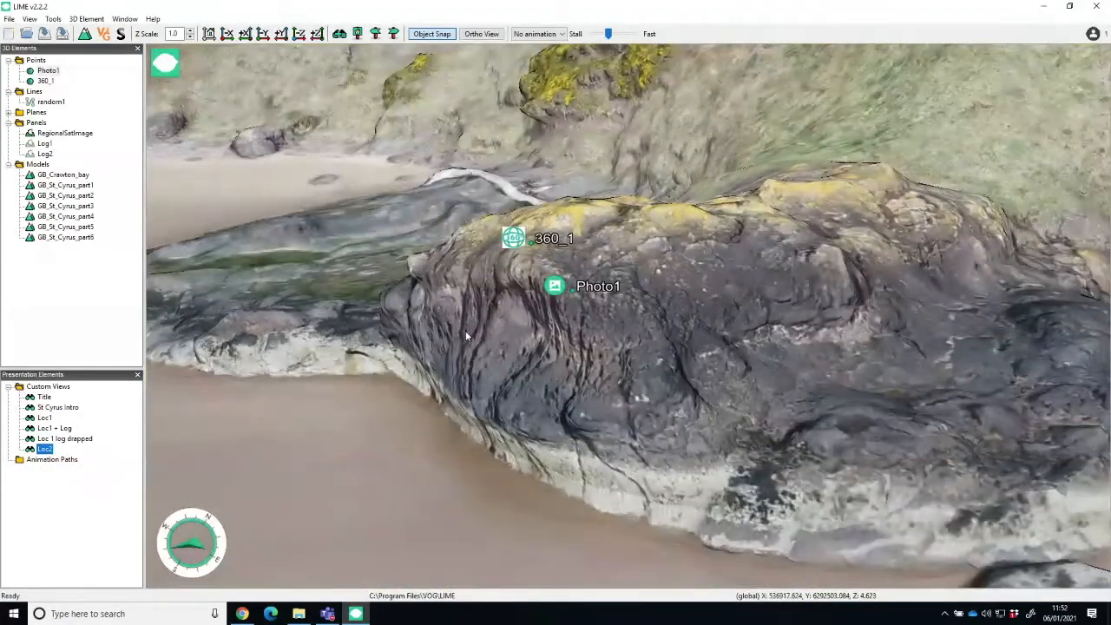
Step: Look around the 360_1 point's panorama along the coast and cliffs, shrink its viewer, and open the Photo1 point's image
click(514, 238)
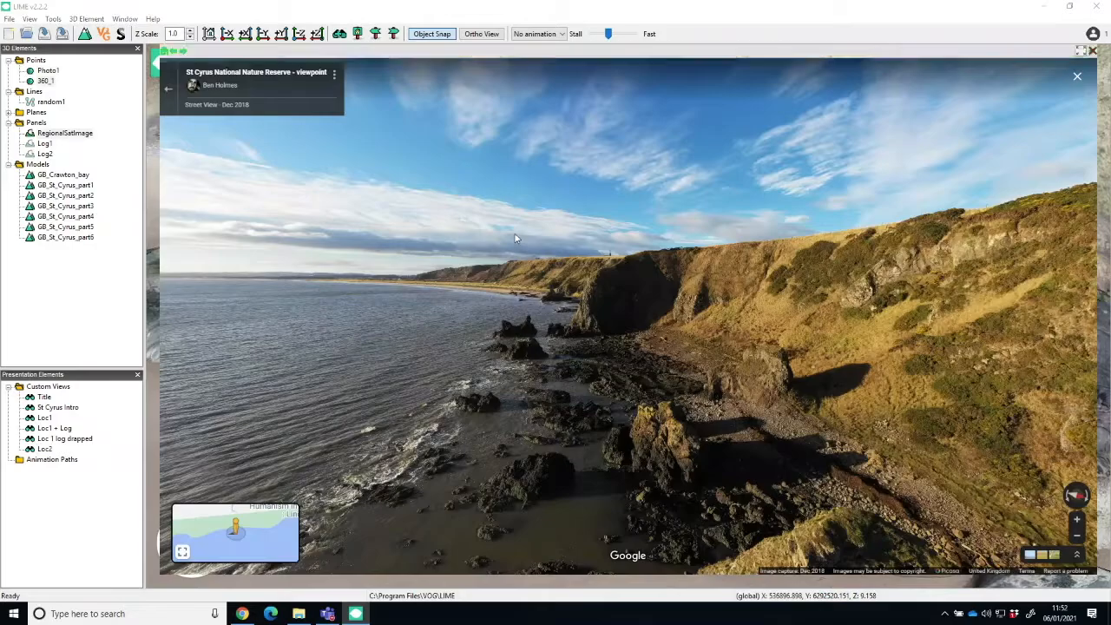
drag(564, 180, 729, 231)
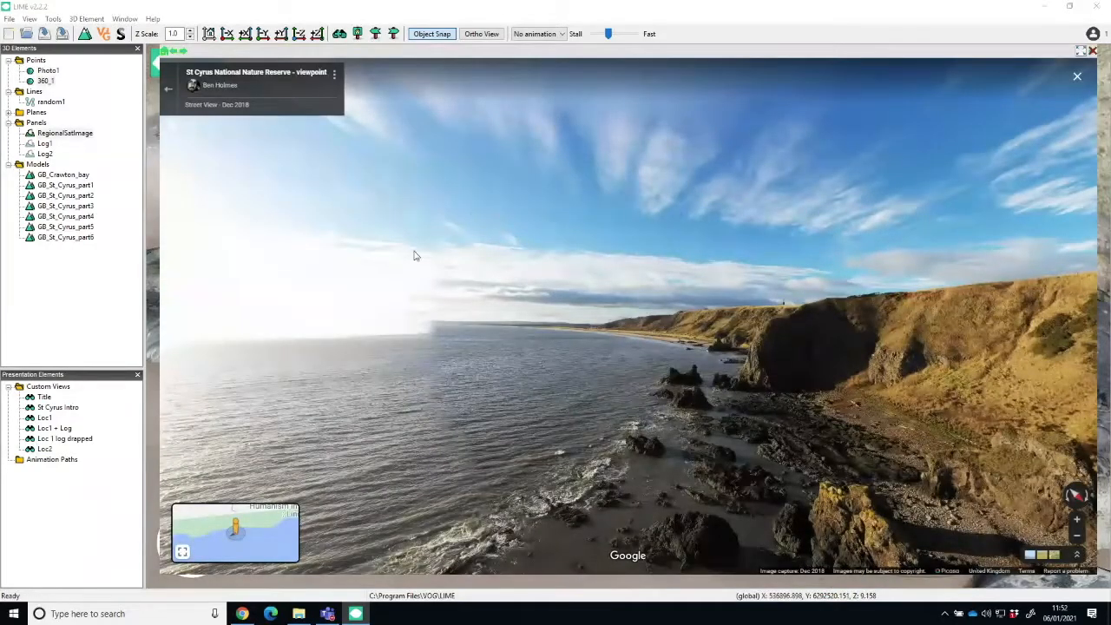
drag(394, 332, 214, 188)
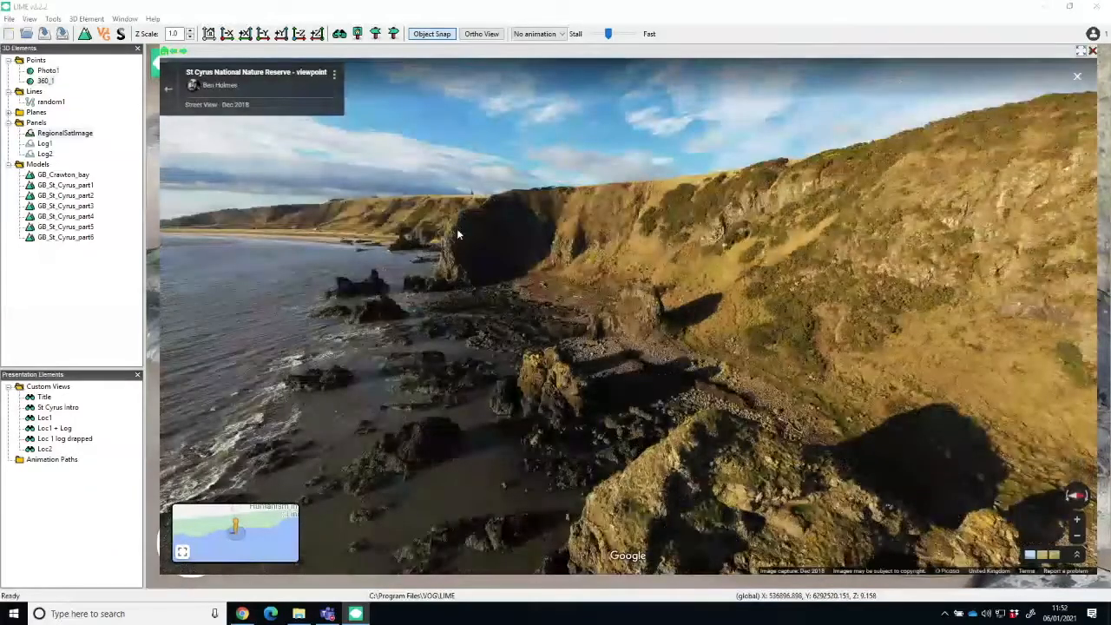
drag(457, 234, 261, 247)
drag(500, 240, 373, 203)
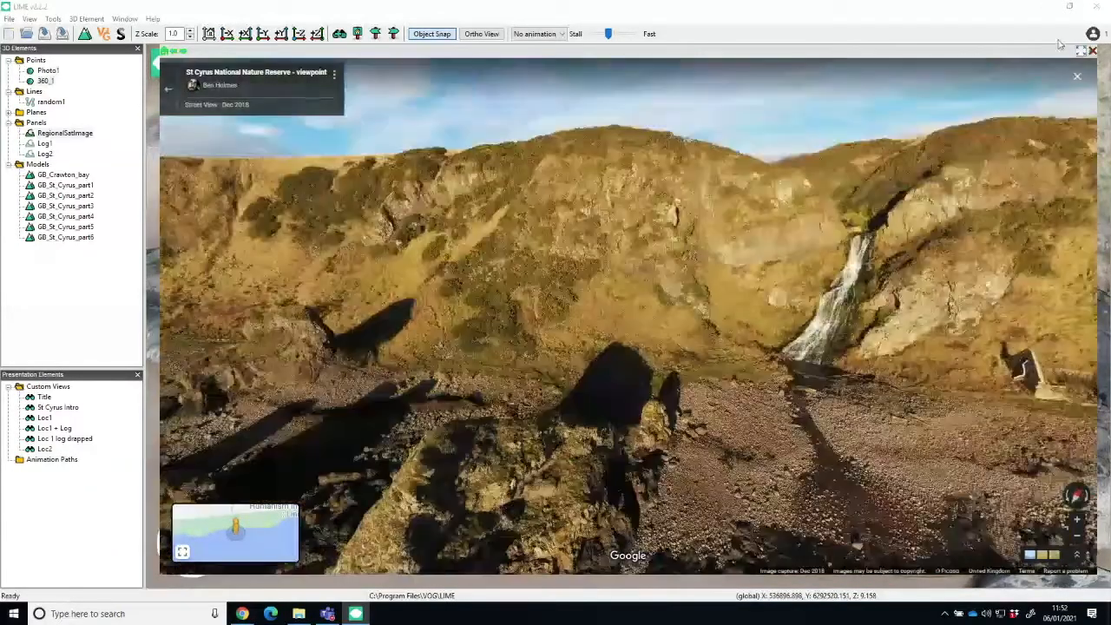
click(1079, 50)
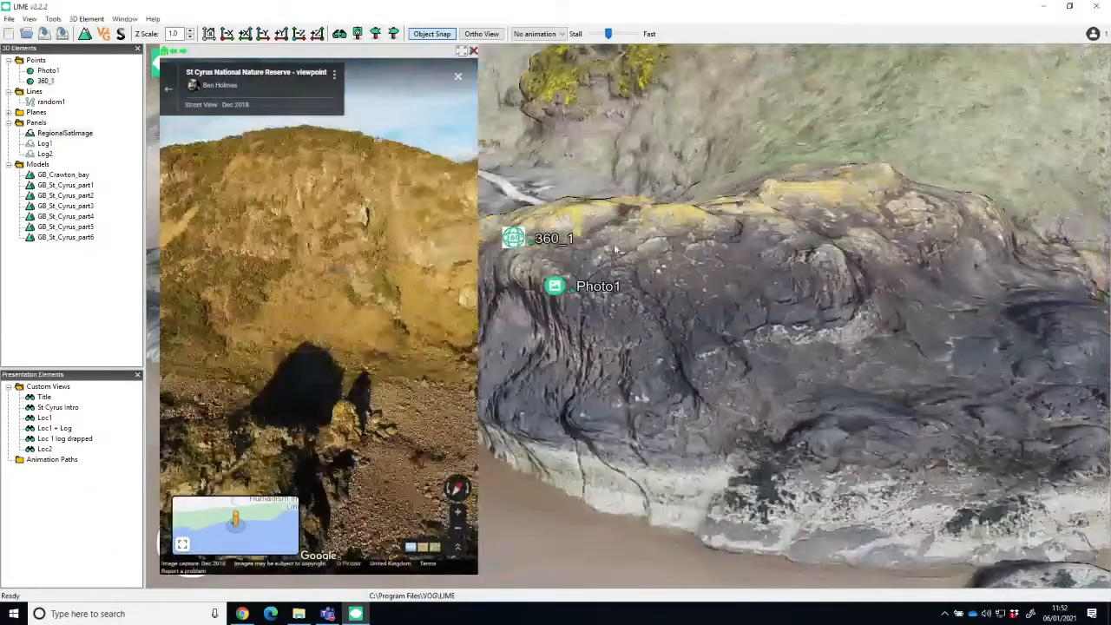
click(554, 288)
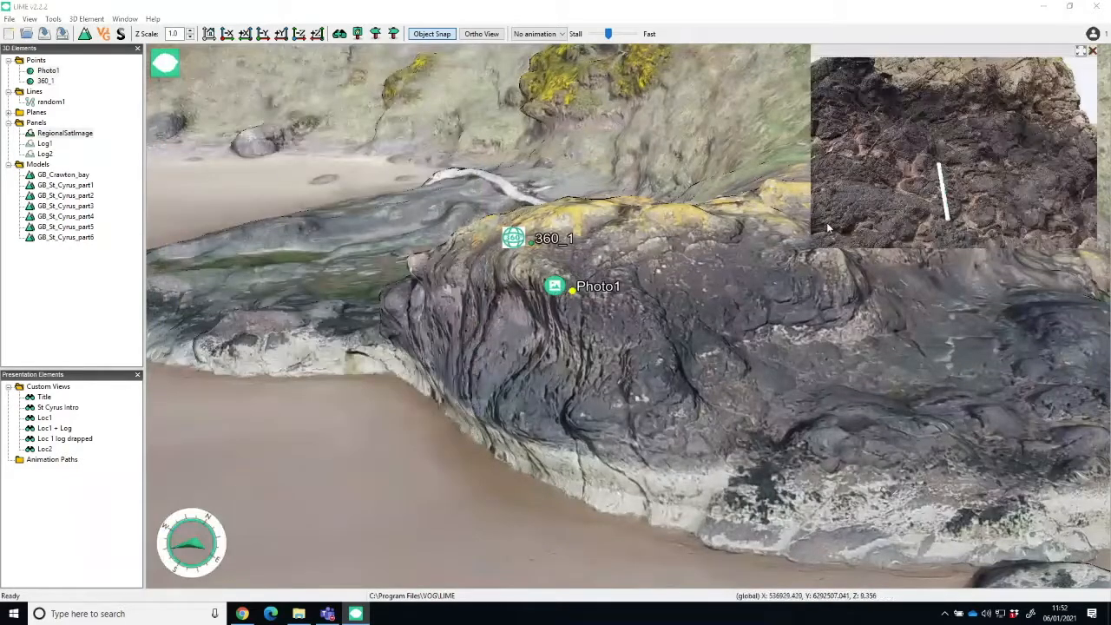
Step: Enlarge the Photo1 image to inspect the outcrop, close it, and shift the view along the beach outcrop
click(1080, 51)
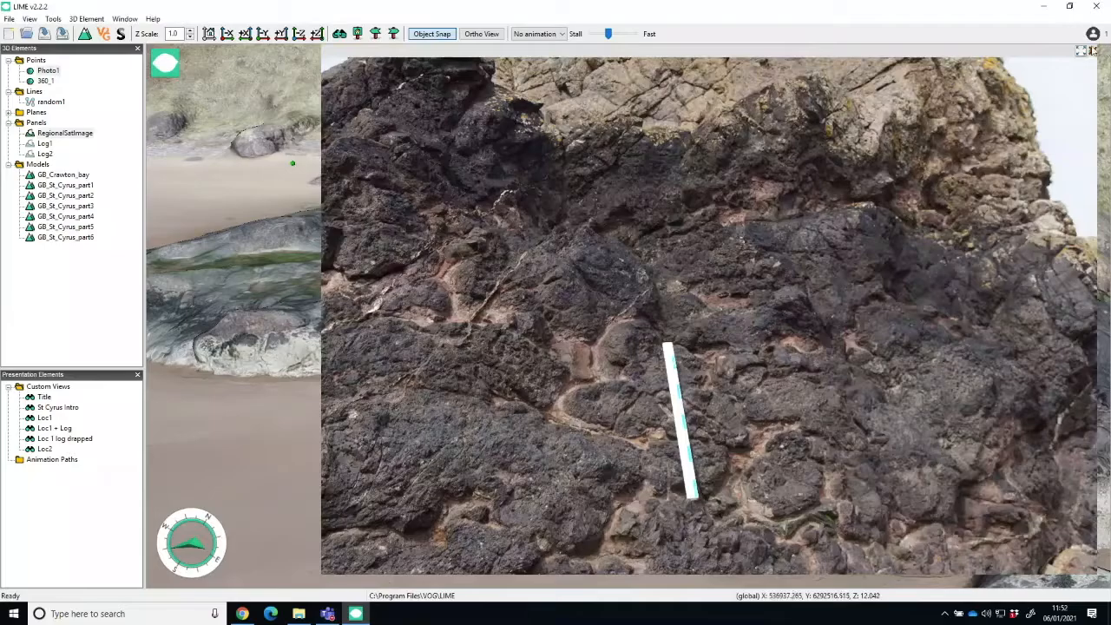
click(1092, 50)
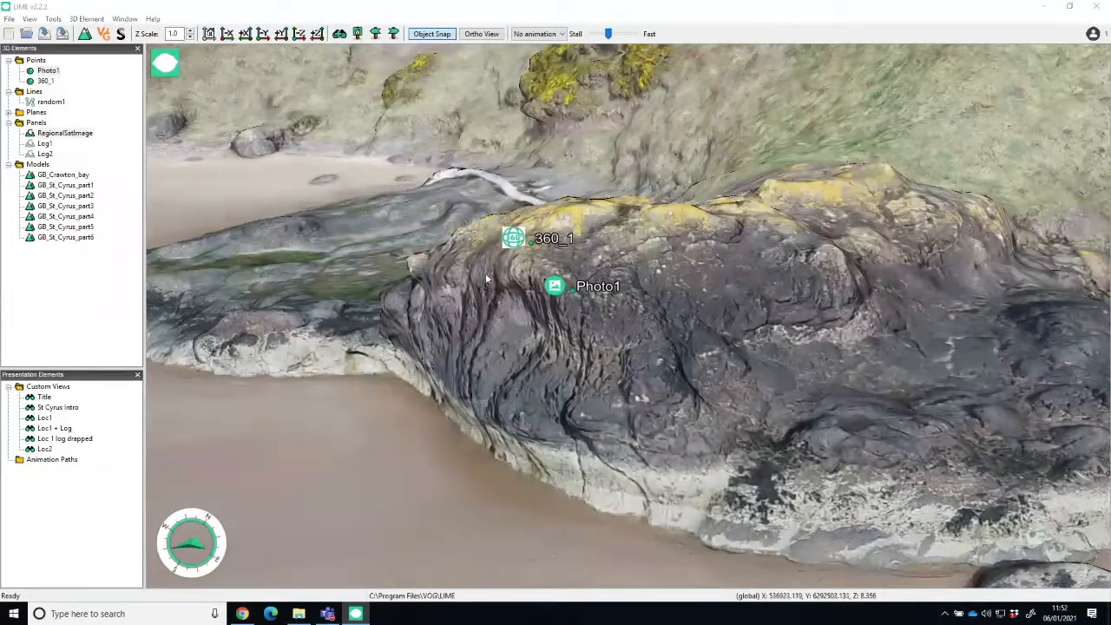
drag(315, 194, 68, 5)
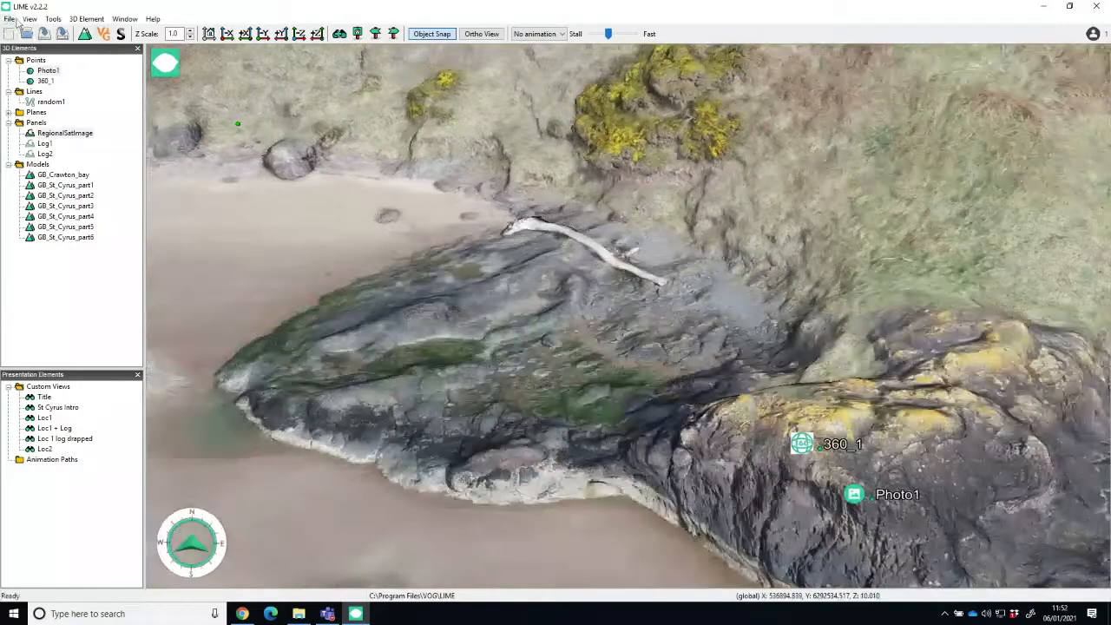
Step: Save the project as Day2 in the CourseDataPack folder inside VMSG on the Desktop
click(11, 19)
click(45, 70)
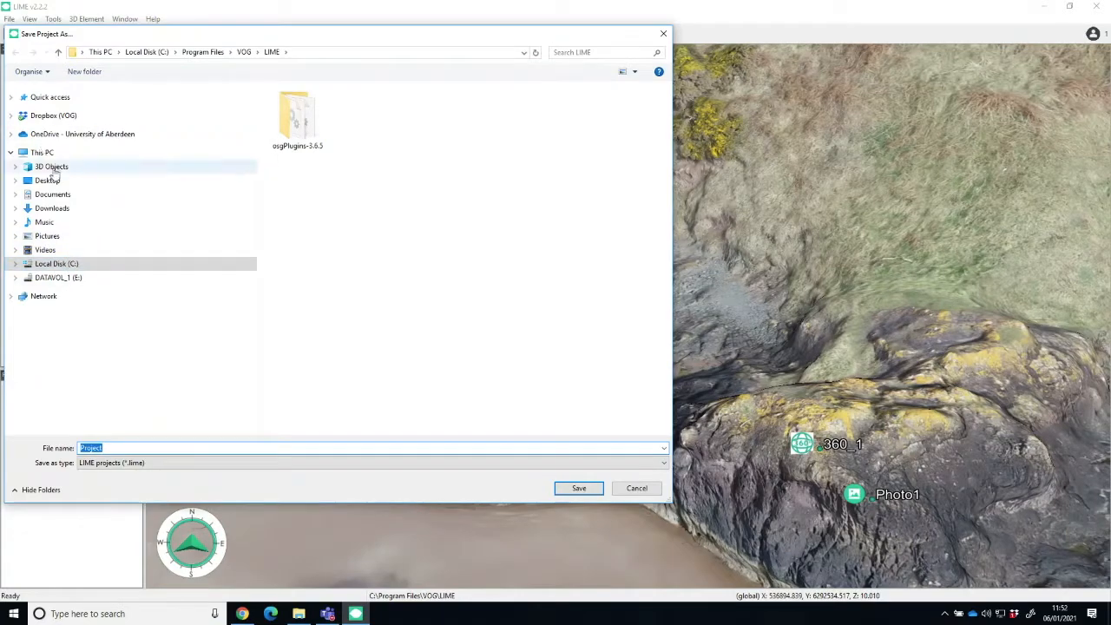
click(52, 181)
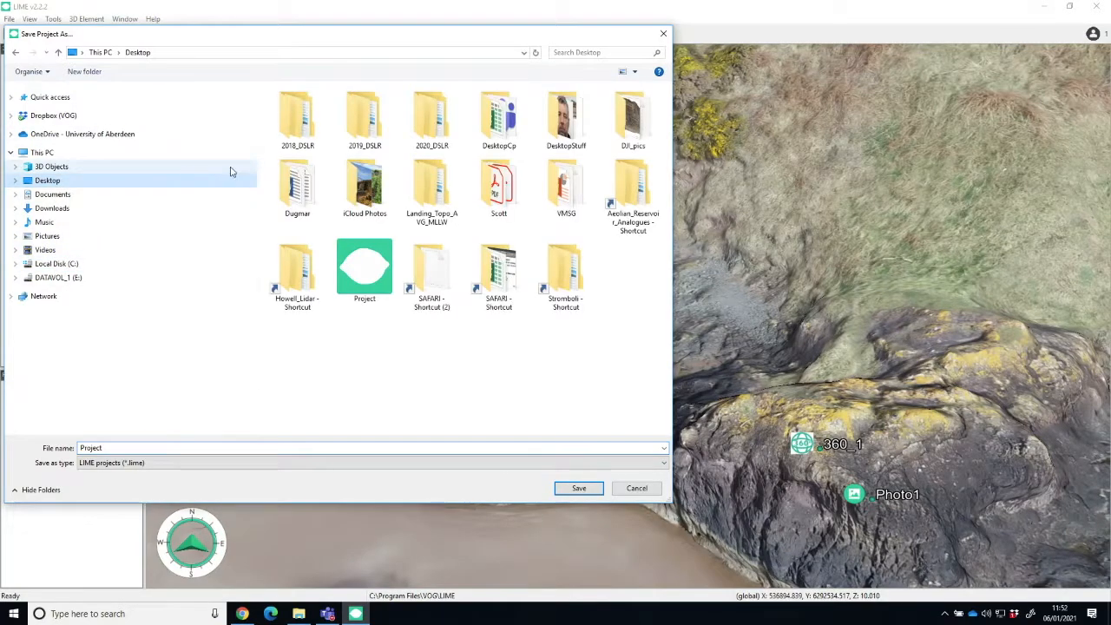
double_click(566, 189)
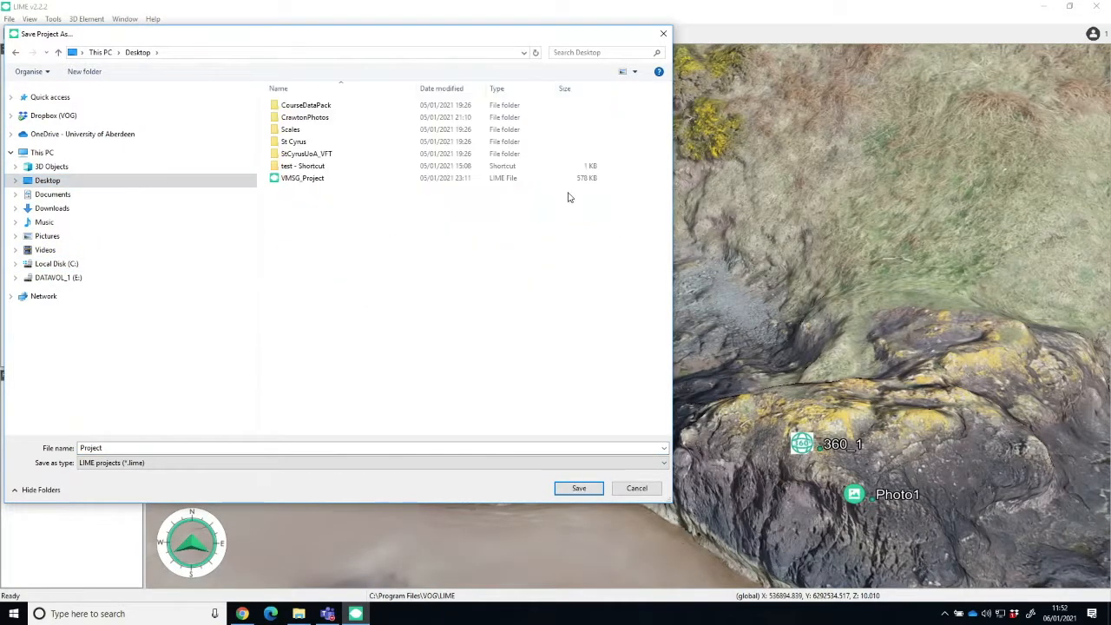
double_click(302, 105)
double_click(104, 447)
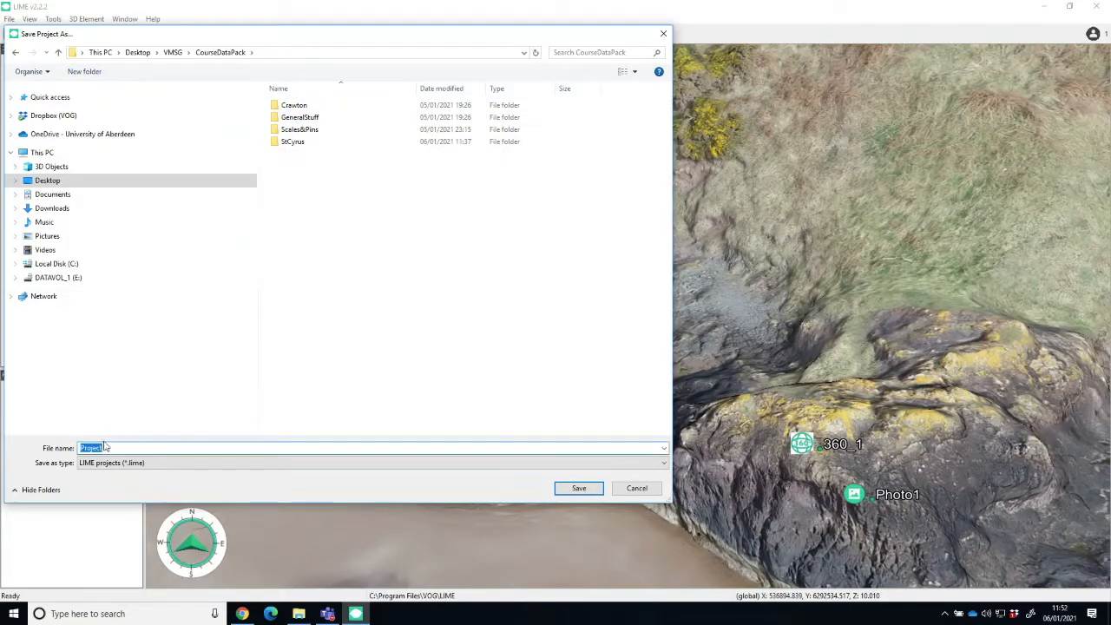
click(109, 447)
text(Day2)
click(579, 487)
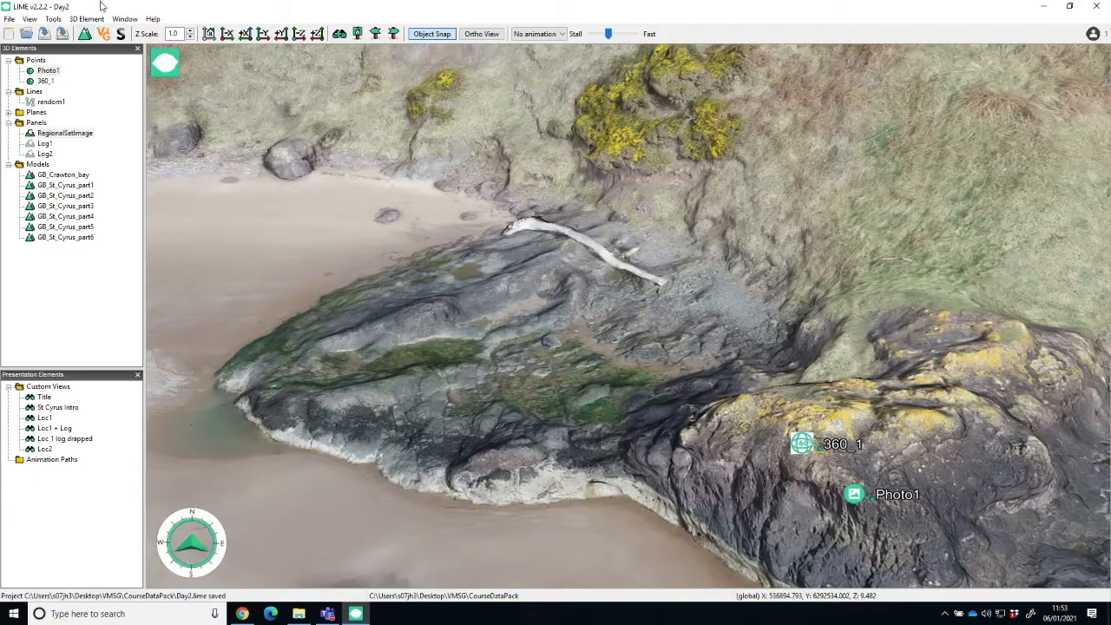
Step: Start a project data export and create a destination folder named Day2 inside CourseDataPack
click(8, 19)
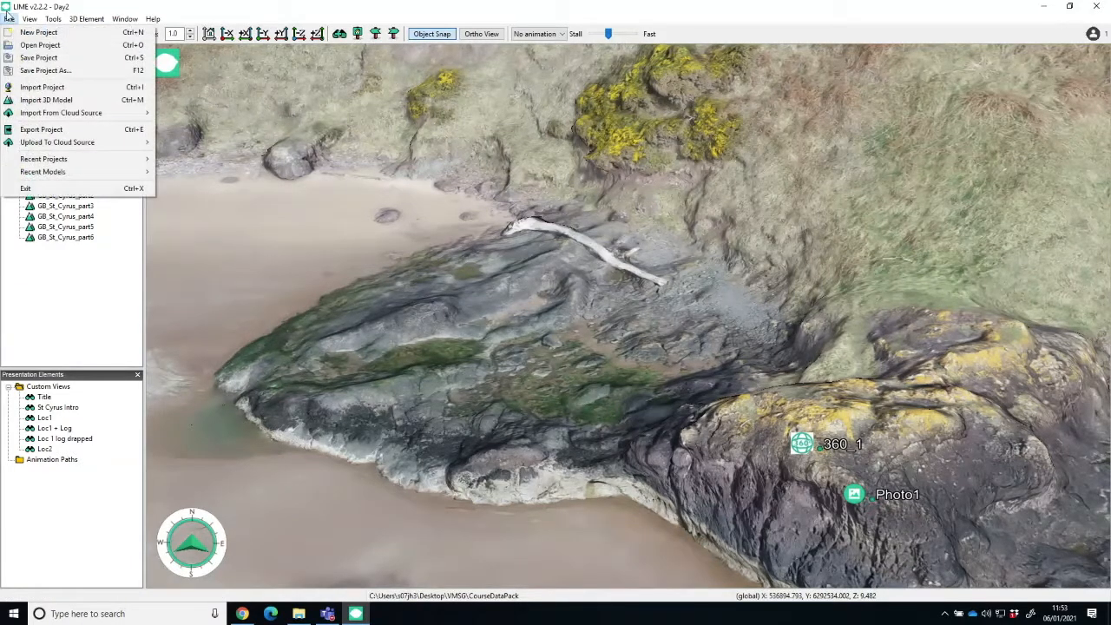
click(36, 130)
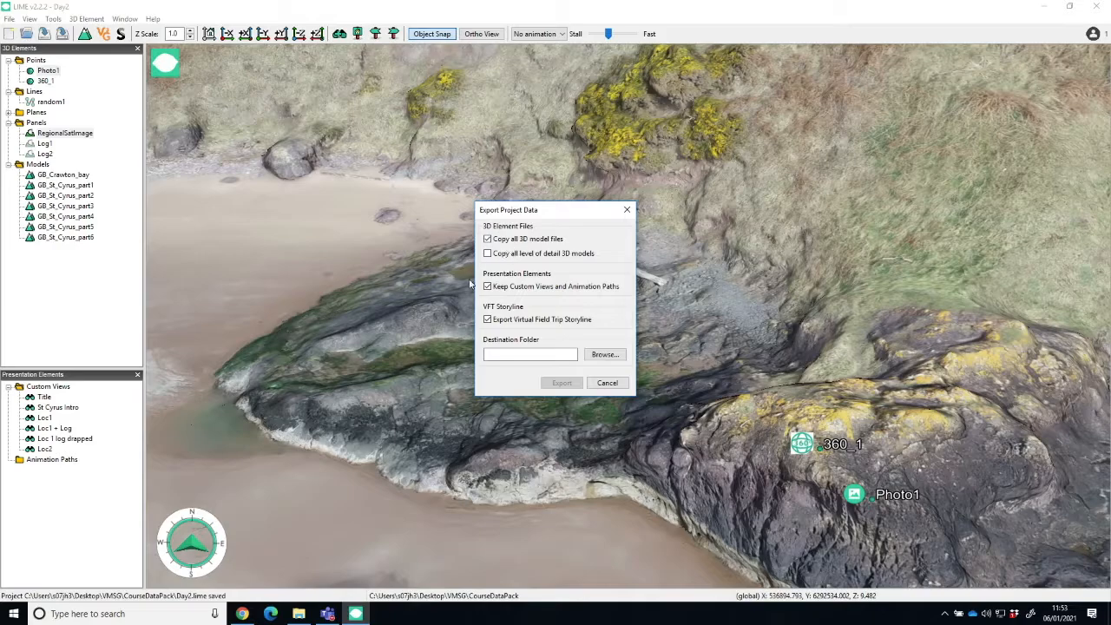
click(604, 354)
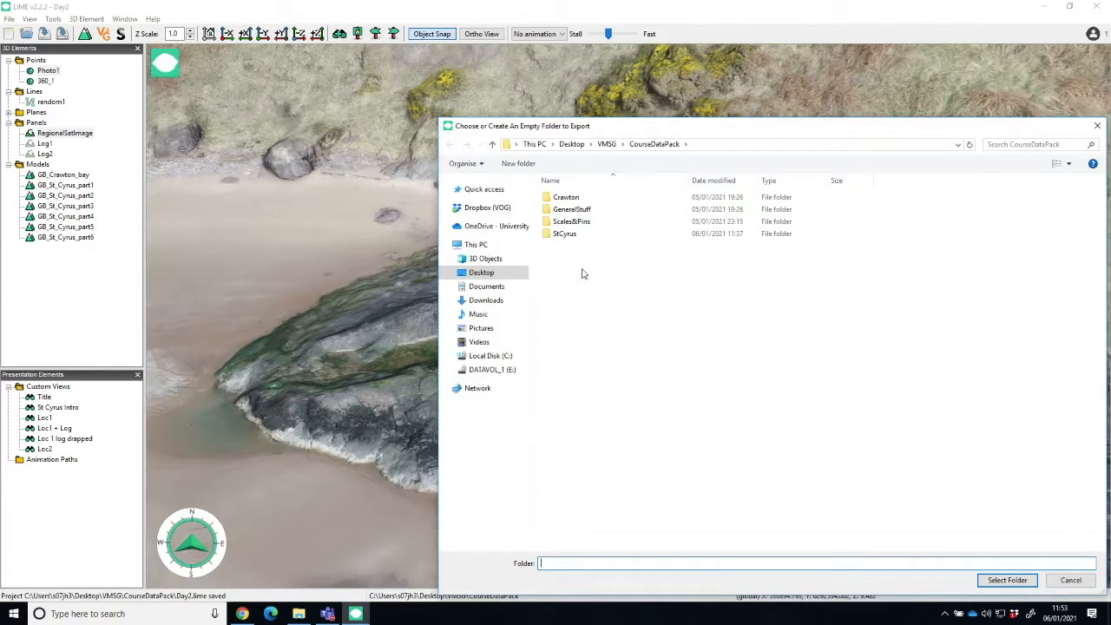
right_click(632, 285)
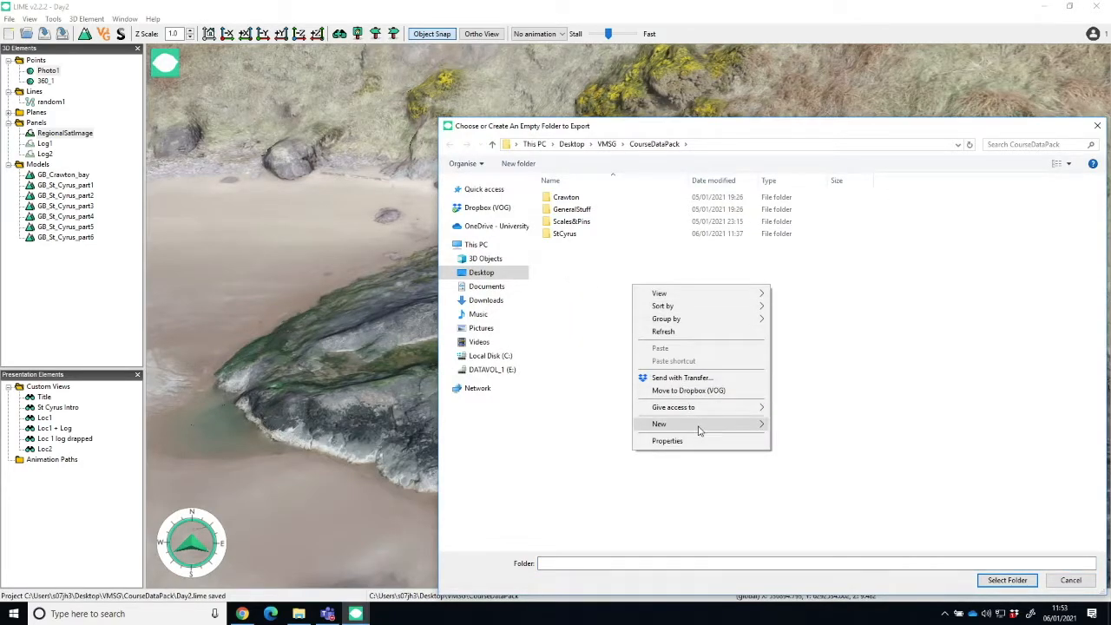
mouse_move(699, 425)
click(798, 425)
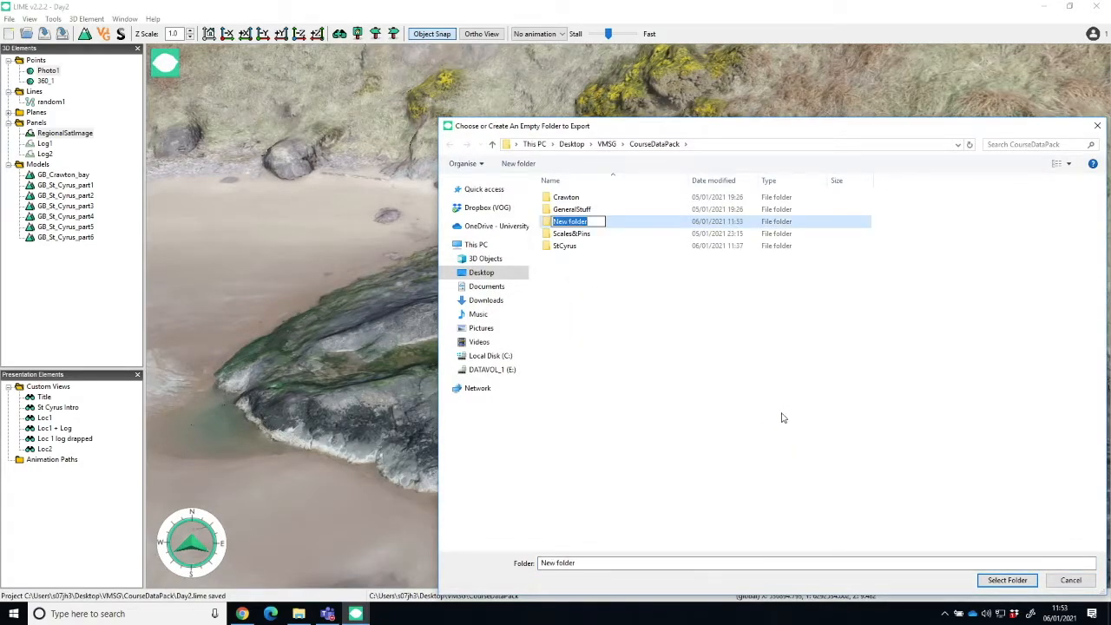
text(Day2)
key(Return)
Step: Export the project into the Day2 folder, including 3D model files, custom views and animation paths, and the Virtual Field Trip storyline
click(560, 209)
click(1017, 582)
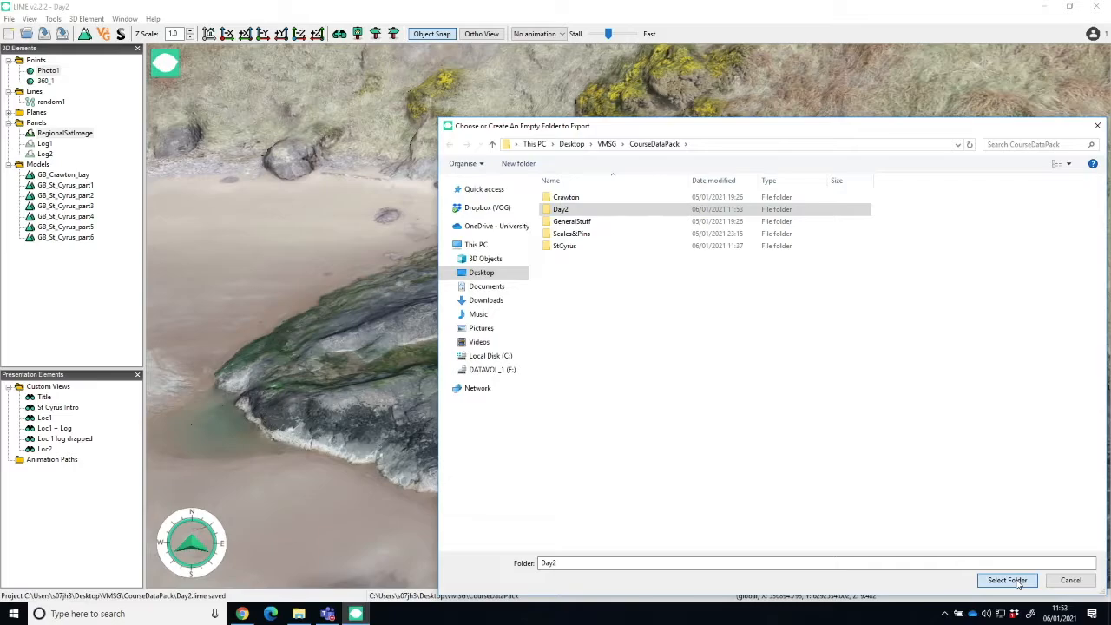
click(1018, 581)
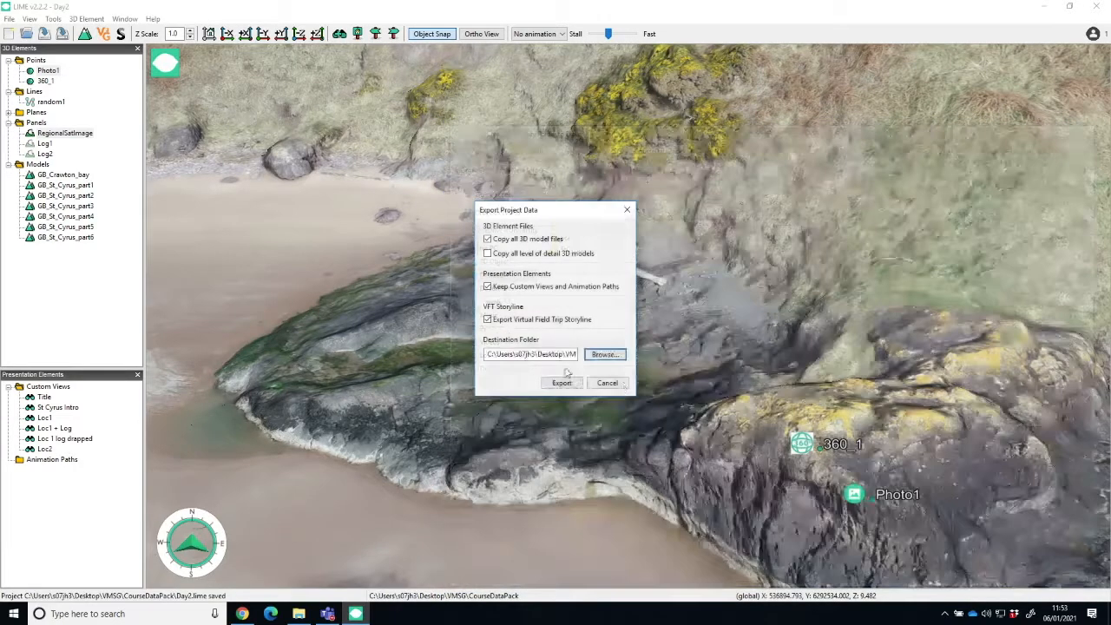
click(563, 381)
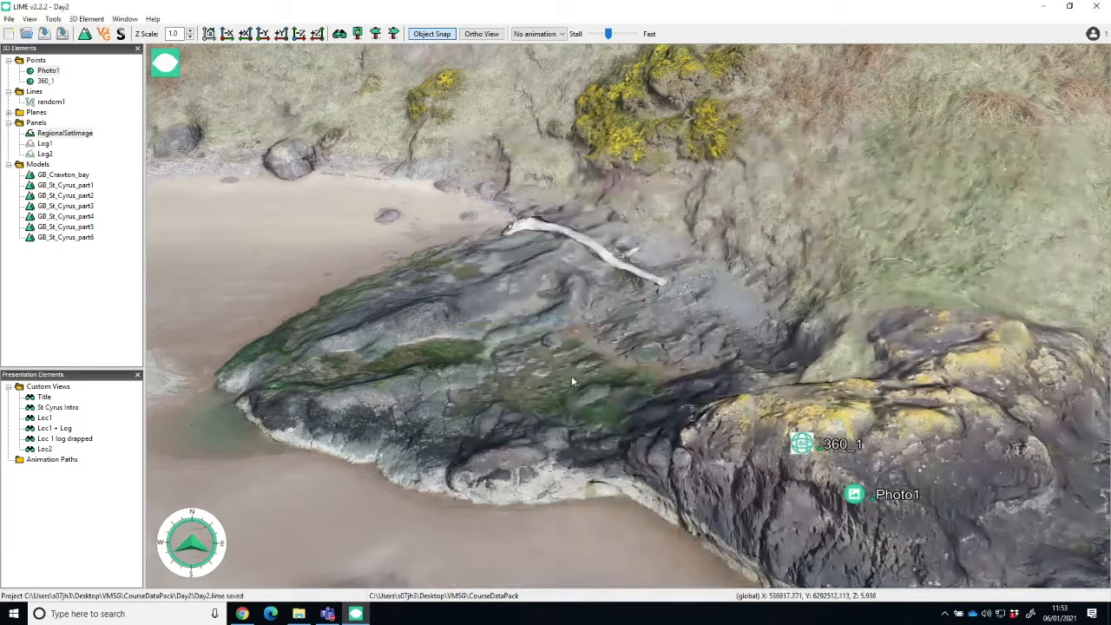
Step: Switch to File Explorer and check the Day2 project file in CourseDataPack and the contents of the exported Day2 folder
click(1045, 7)
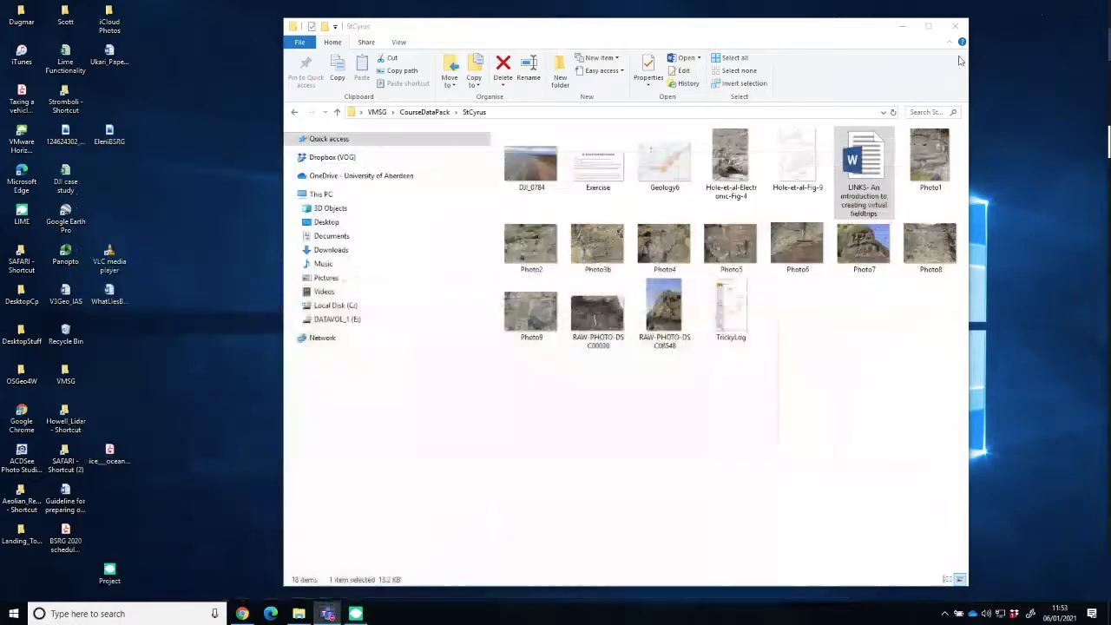
click(438, 113)
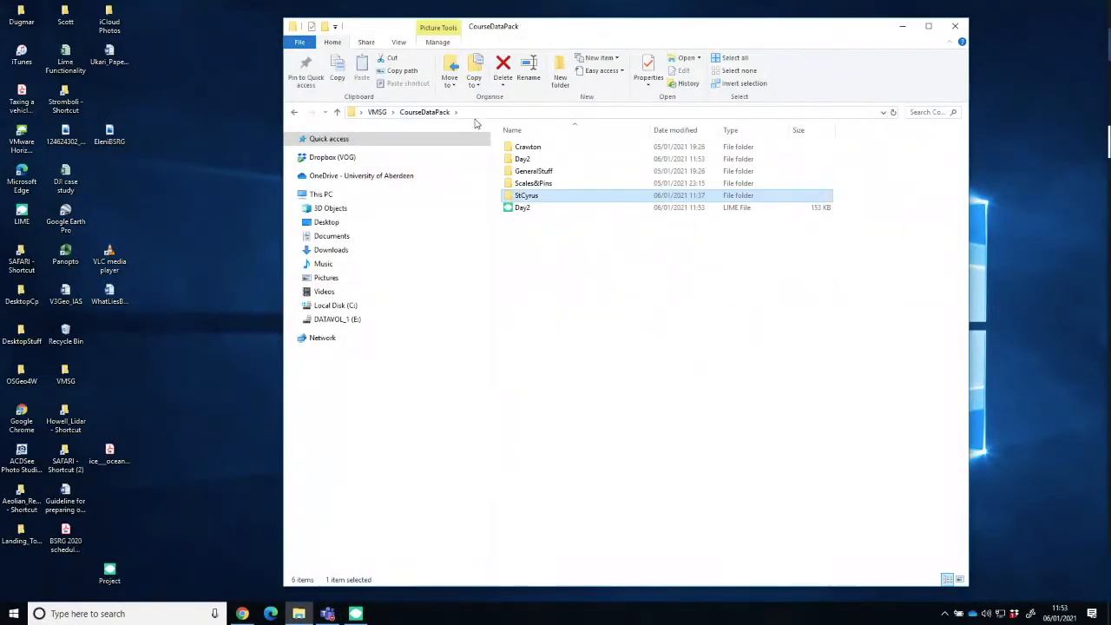
double_click(522, 159)
click(440, 115)
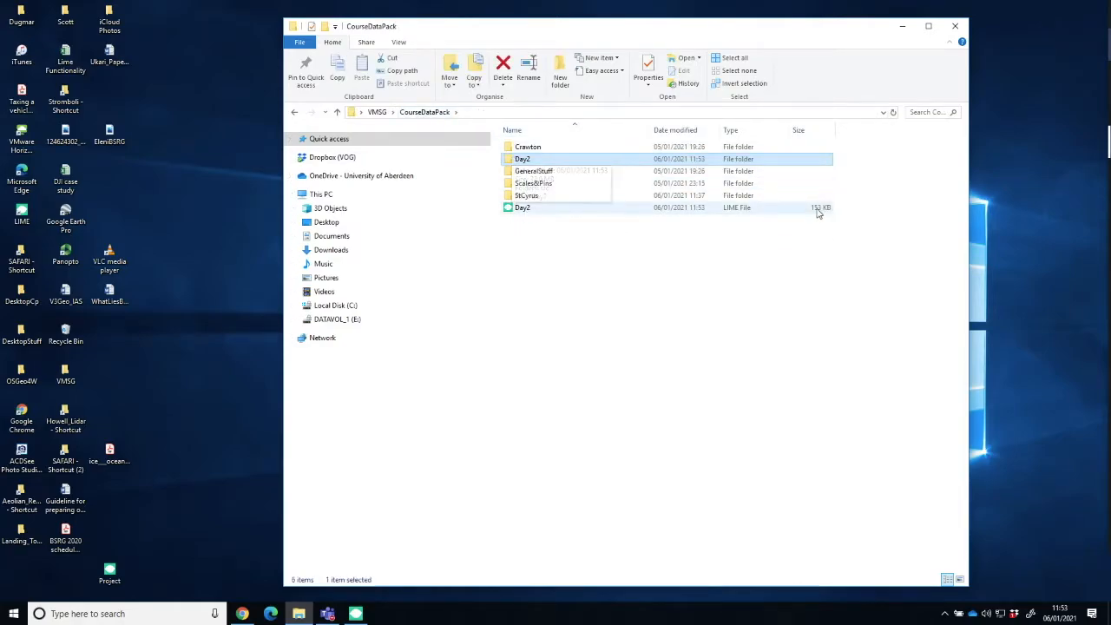
double_click(519, 159)
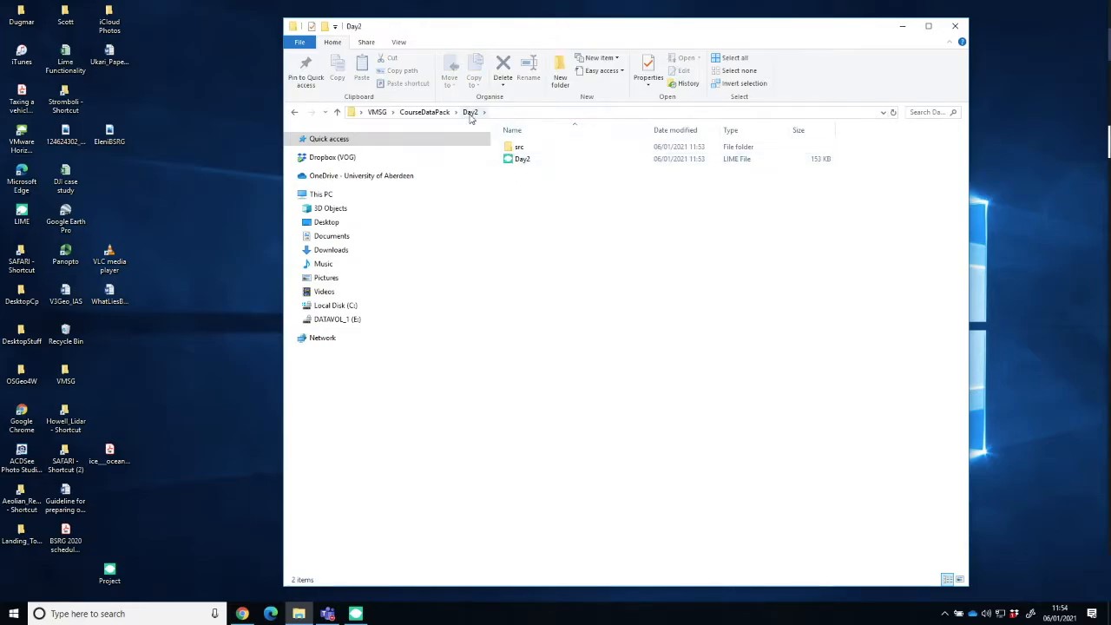
click(521, 160)
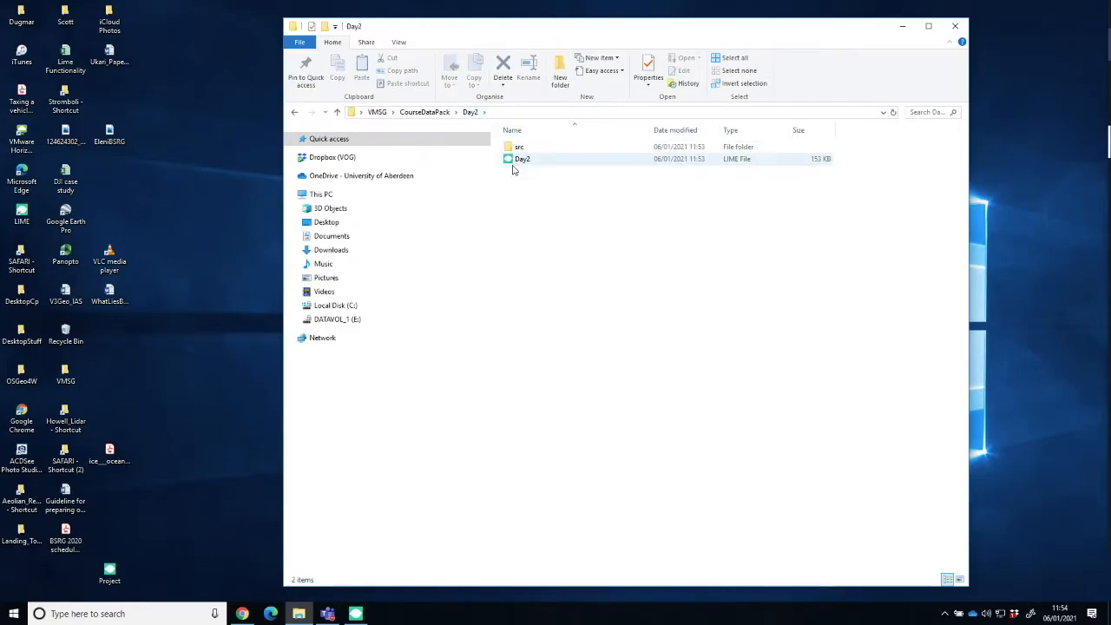
click(514, 148)
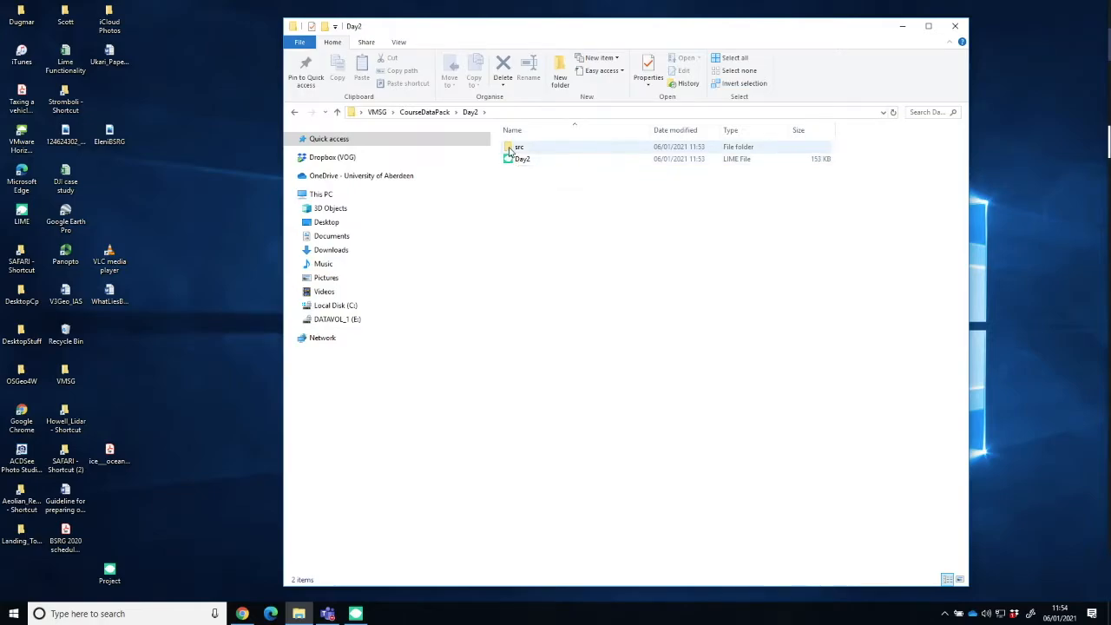
Step: Examine the models and data subfolders inside the exported project's src folder
double_click(510, 149)
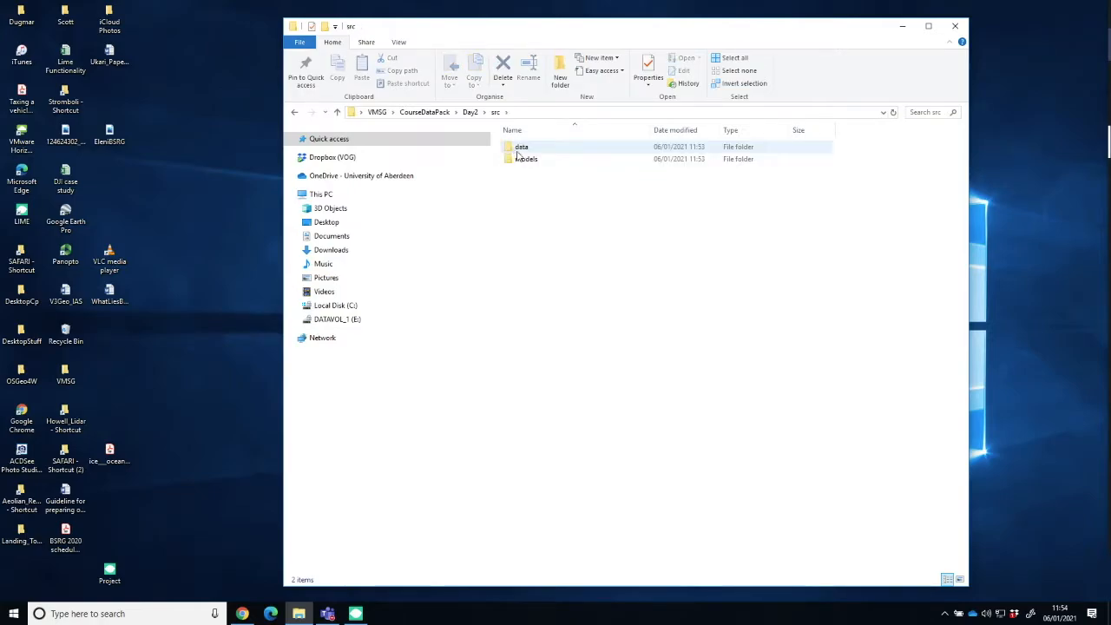
double_click(520, 160)
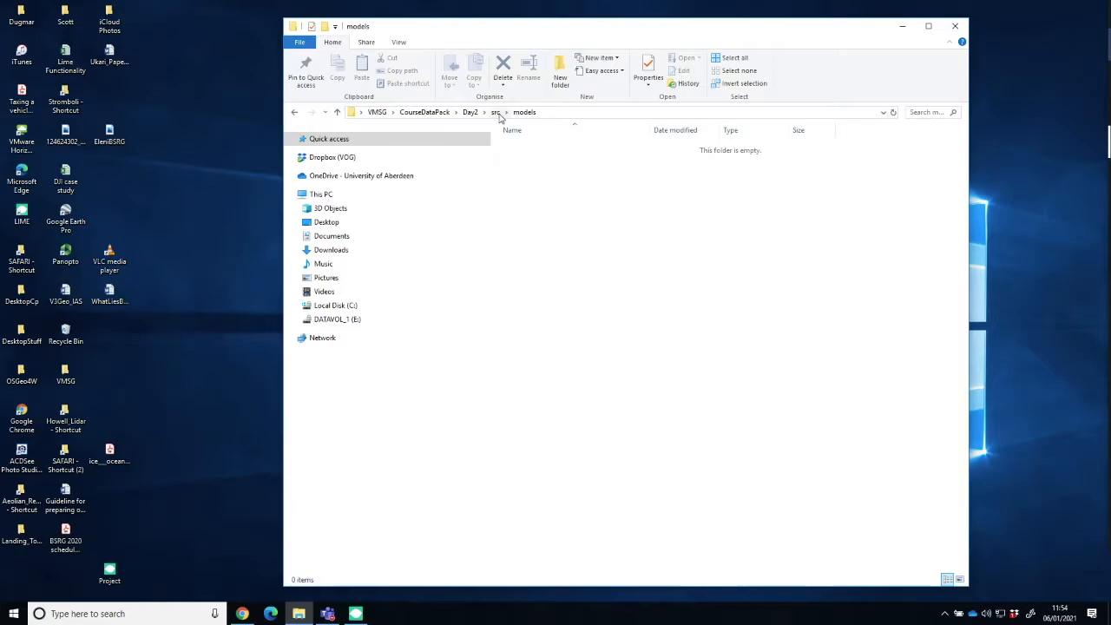
click(495, 112)
click(521, 150)
double_click(520, 149)
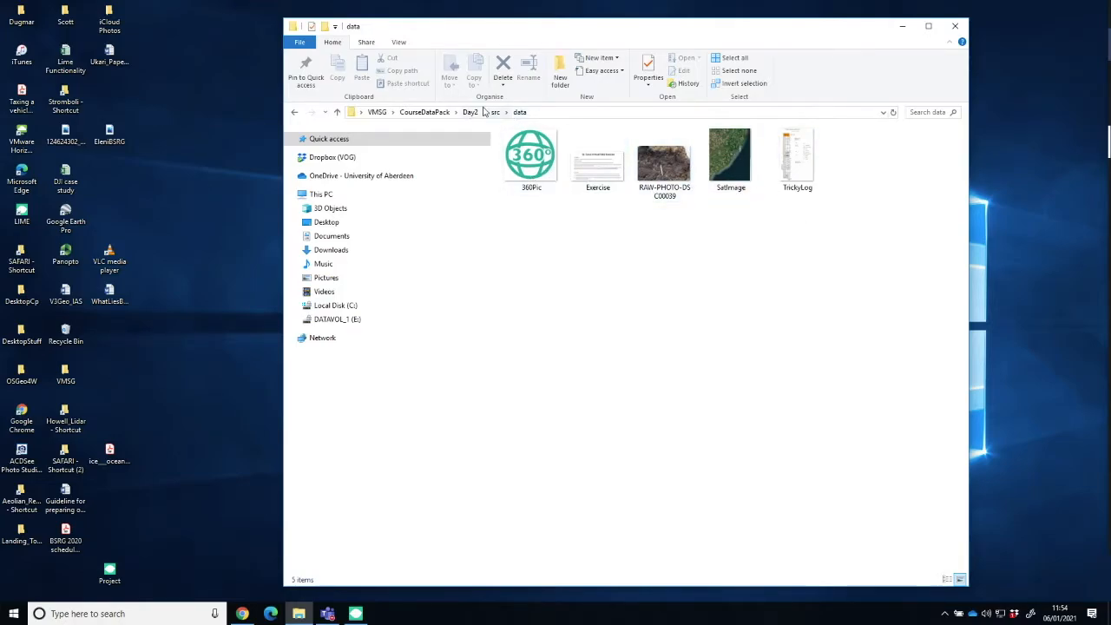
Step: Return to the CourseDataPack folder and view the actions available for the Day2 folder without applying any
click(469, 111)
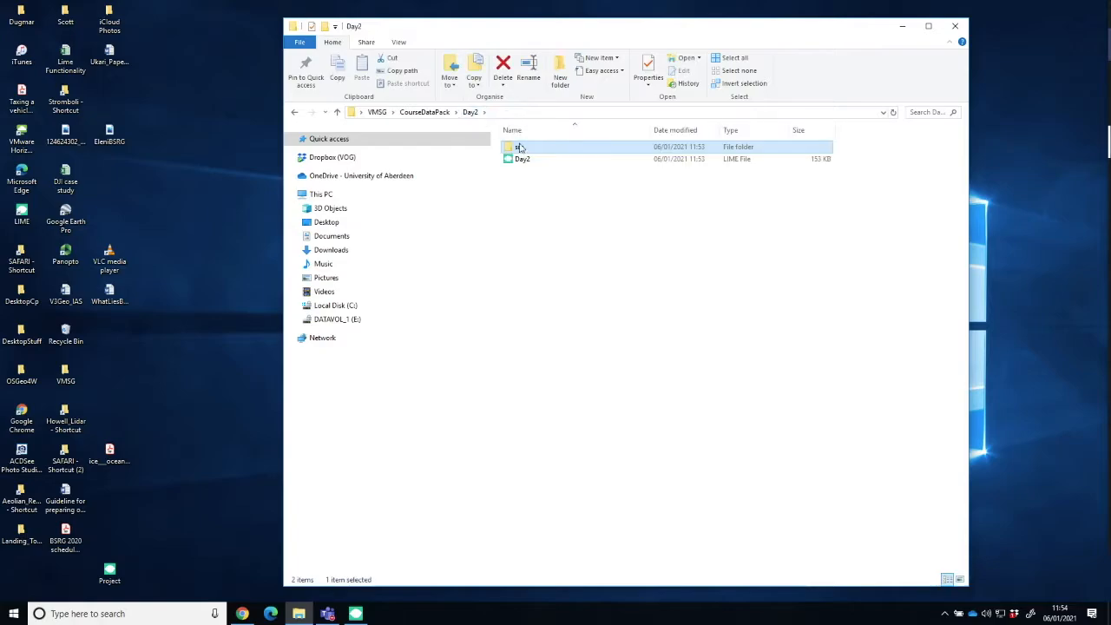
click(425, 111)
right_click(522, 163)
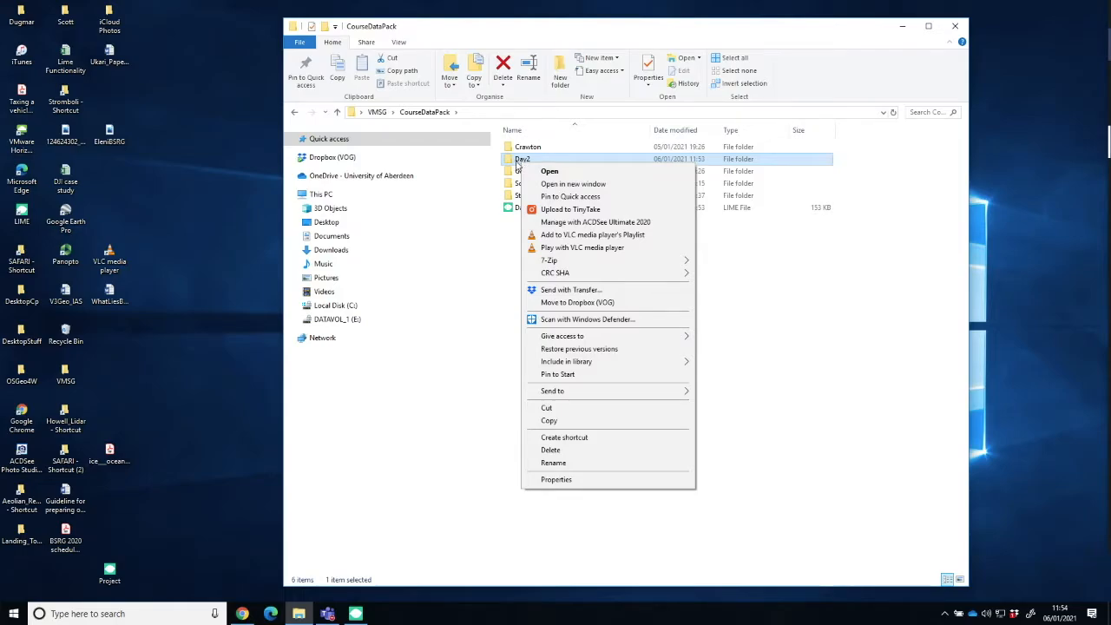
click(768, 298)
click(643, 266)
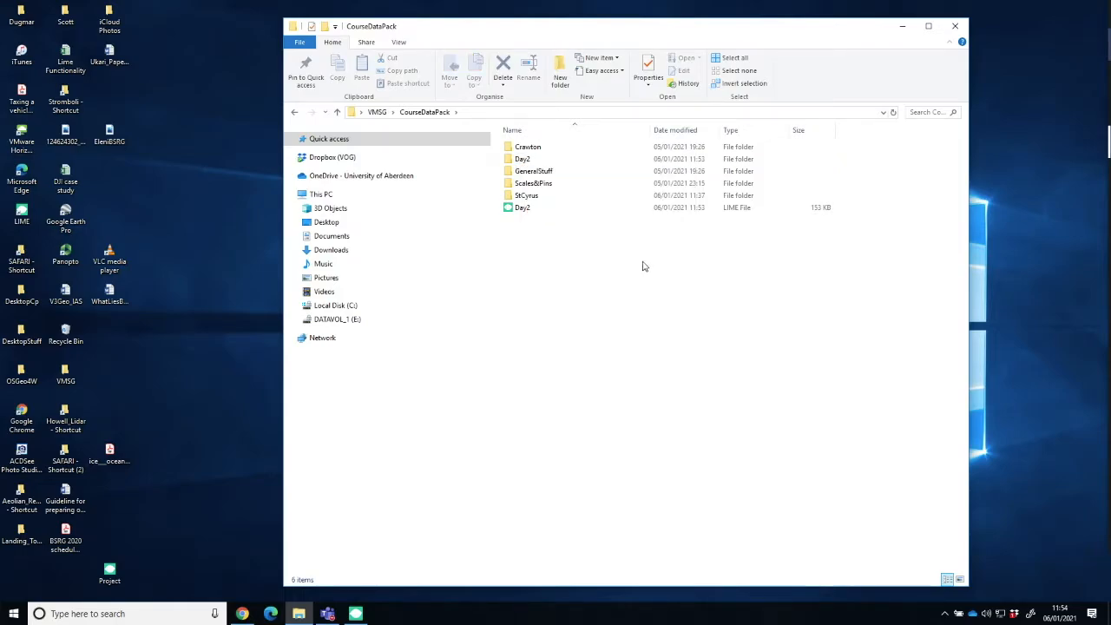